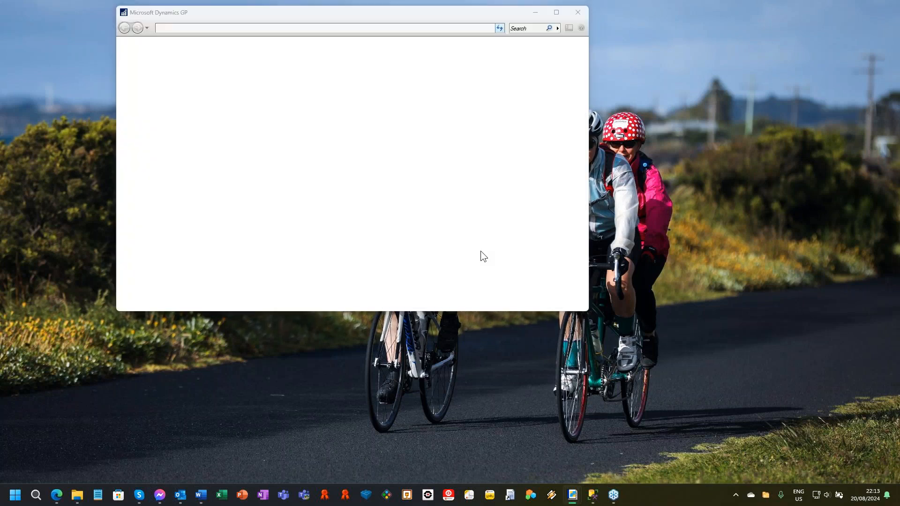
Step: Log in with the account password, enter the Fabrikam, Inc. company and dismiss the Note Index warning
text(*****)
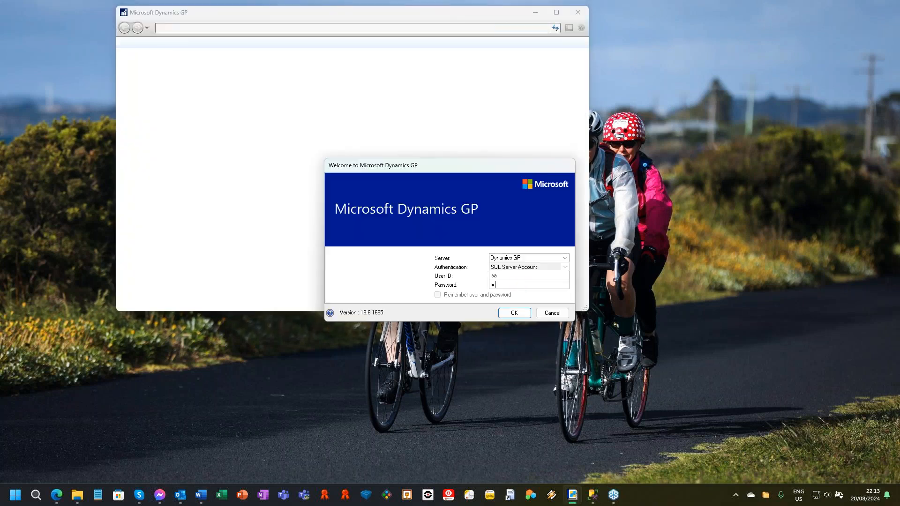
text(***)
key(Return)
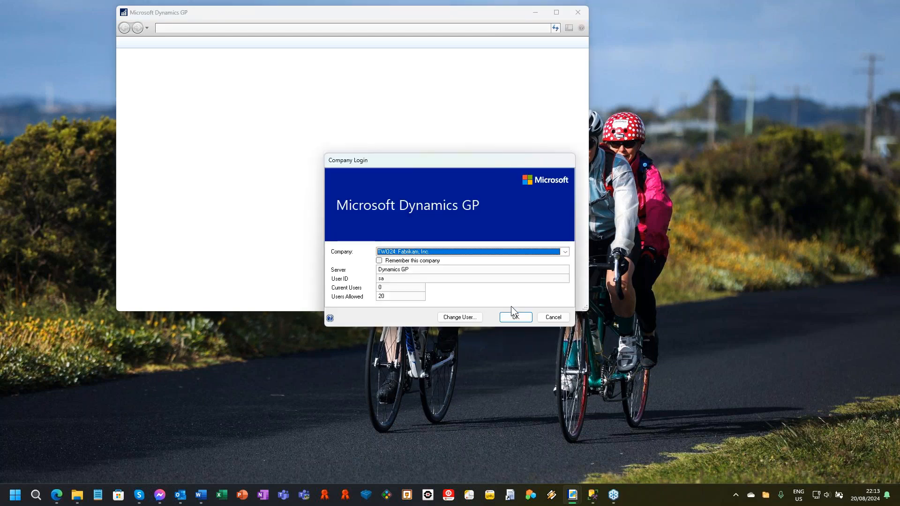
click(517, 318)
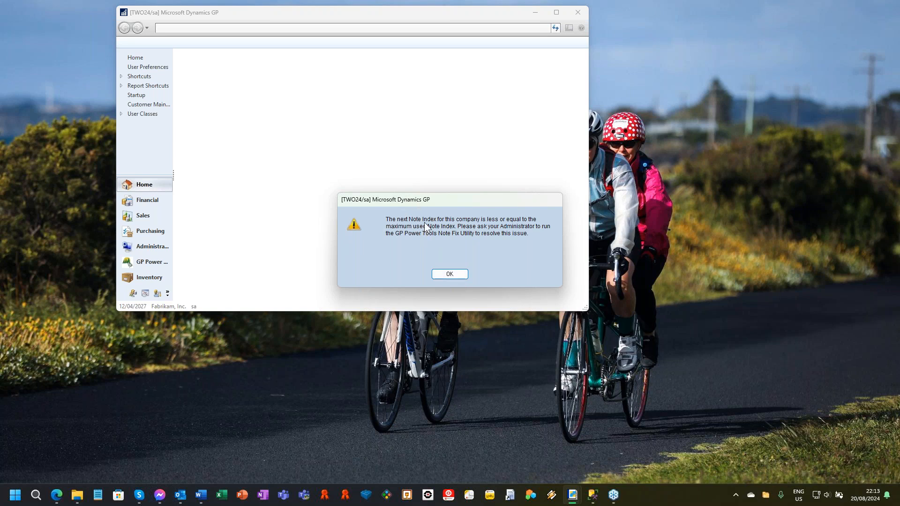
click(449, 274)
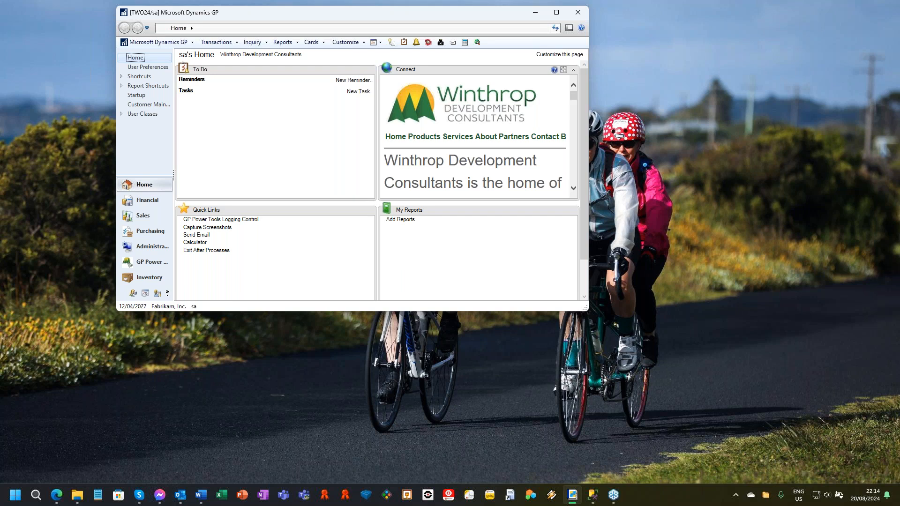
Step: Maximize the main window and open the unmodified version (A) of Customer Maintenance from the sales cards
double_click(467, 17)
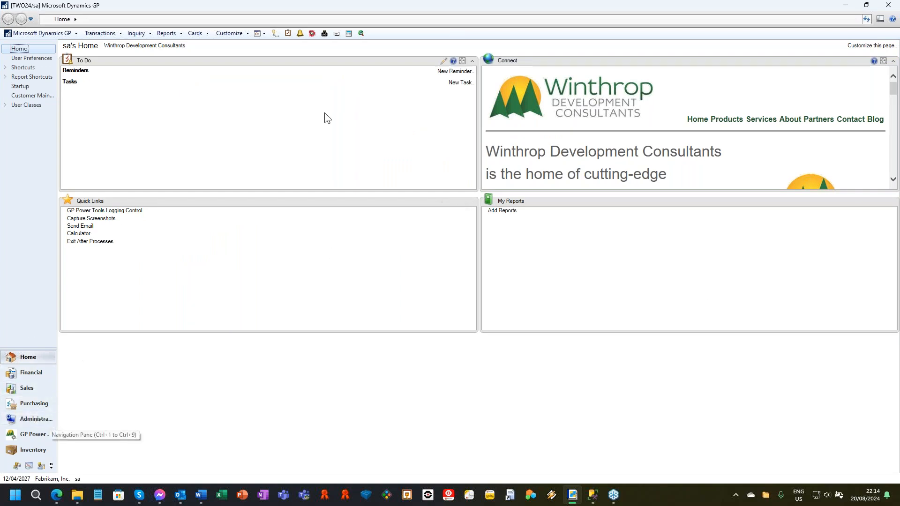
click(197, 34)
mouse_move(215, 67)
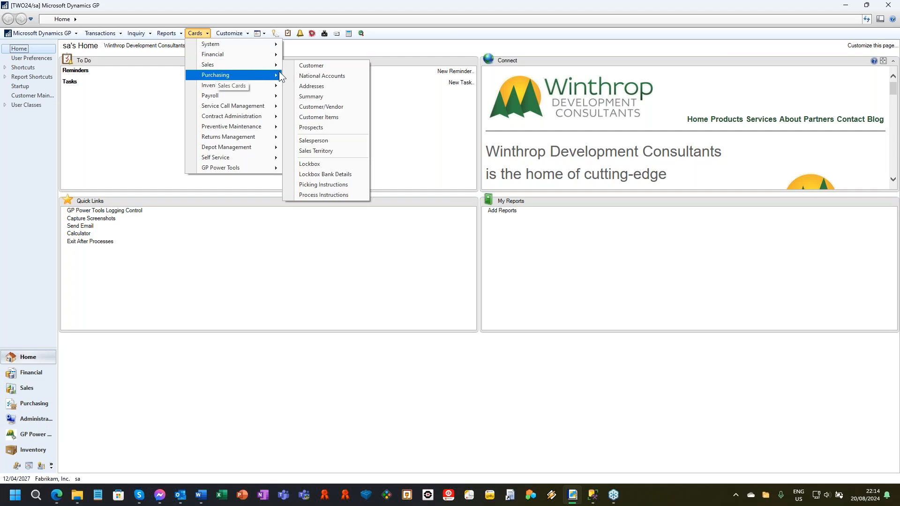
click(309, 69)
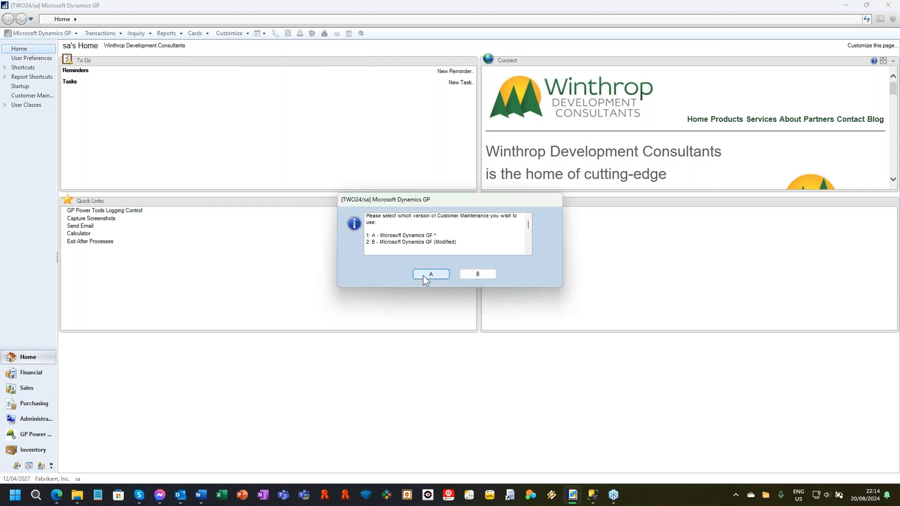
click(428, 274)
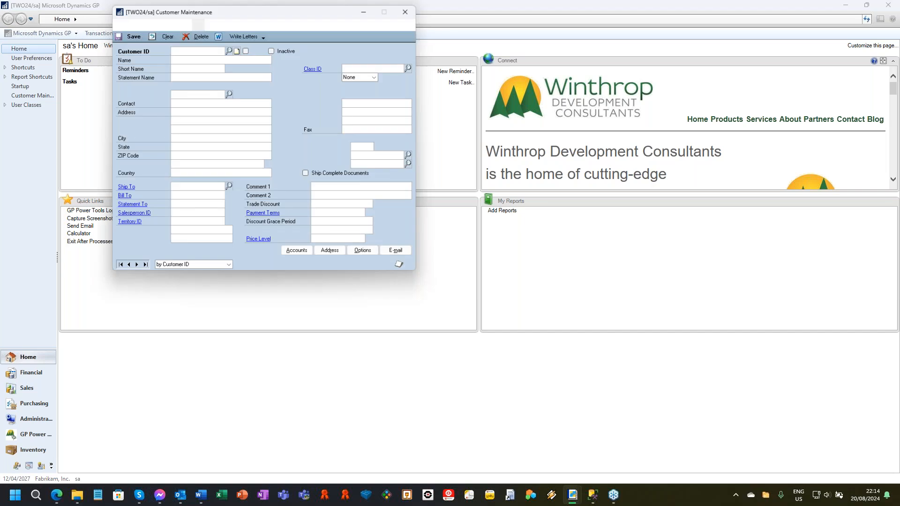
drag(255, 7, 300, 25)
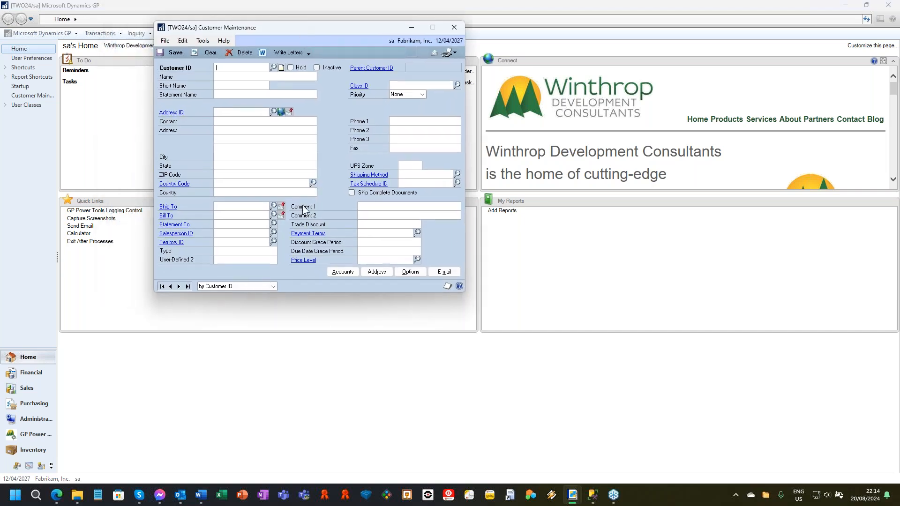
Step: Load the first customer record and open its account and options windows
click(161, 287)
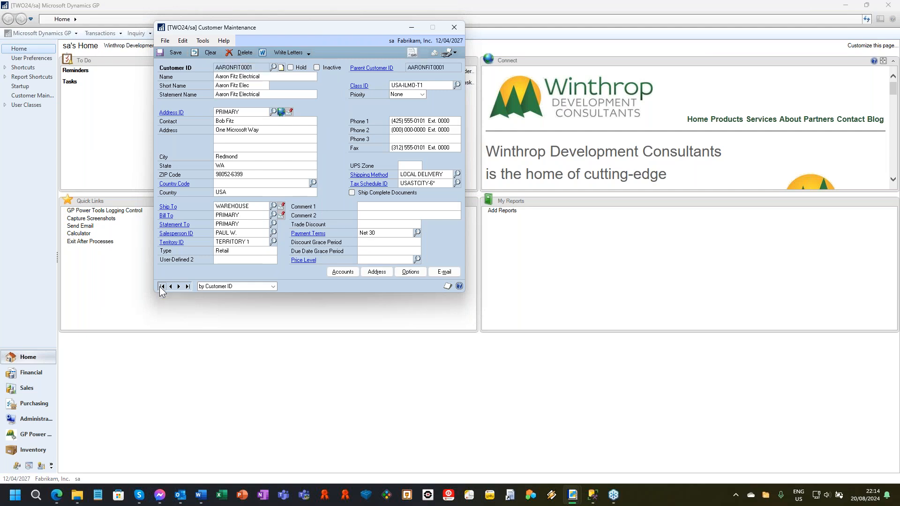
click(341, 272)
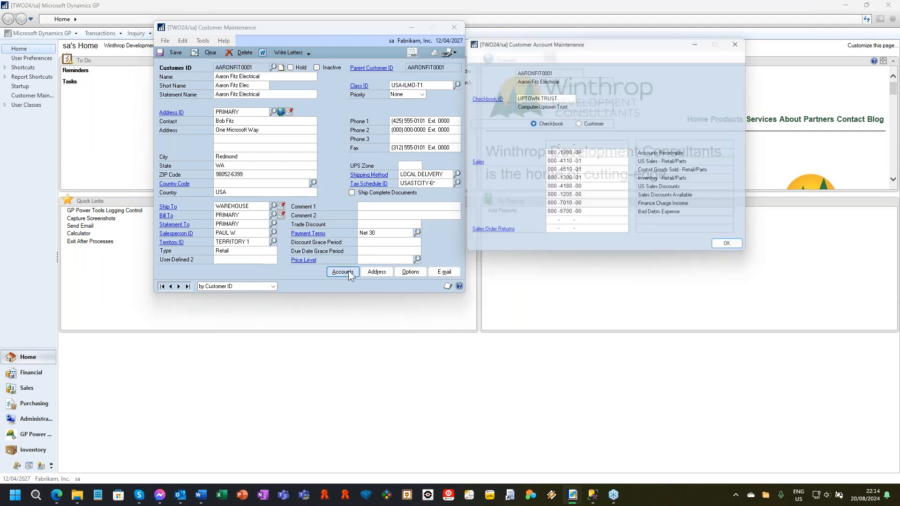
click(411, 272)
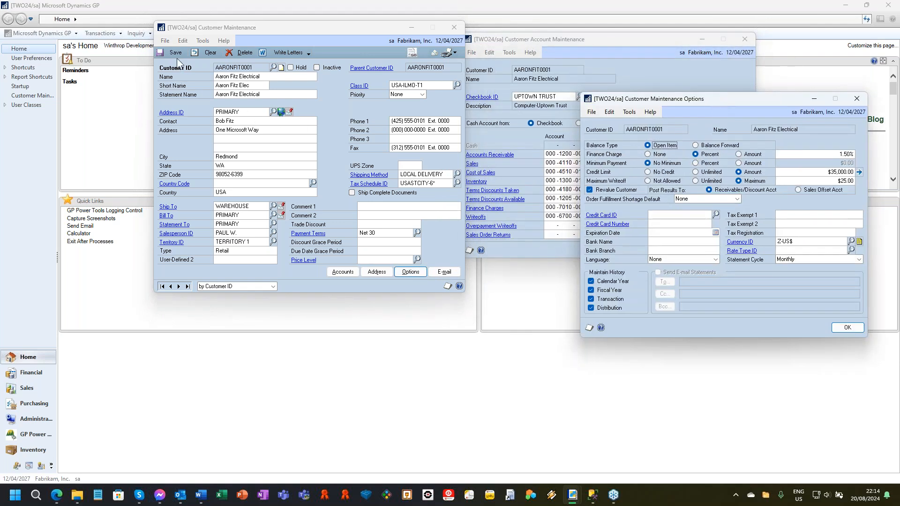
Step: Open the Customer ID lookup and the Address ID lookup from Customer Maintenance
click(274, 68)
click(273, 68)
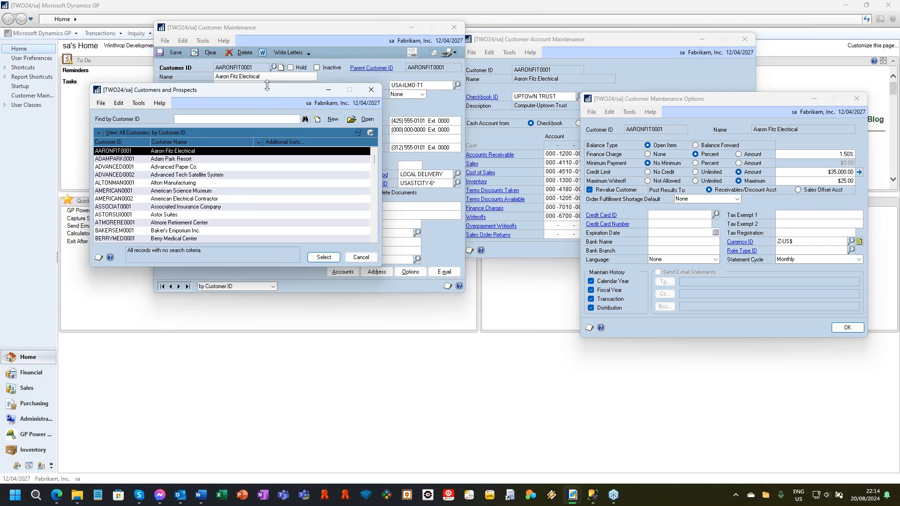
click(273, 112)
click(273, 112)
Step: Open the customer's Address Maintenance window and the EFT Bank Maintenance window for the PRIMARY address
click(377, 273)
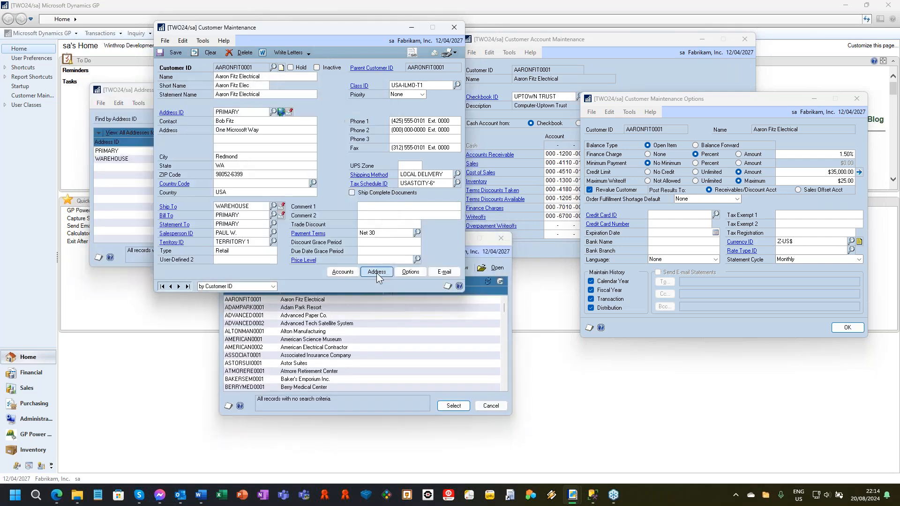
click(378, 273)
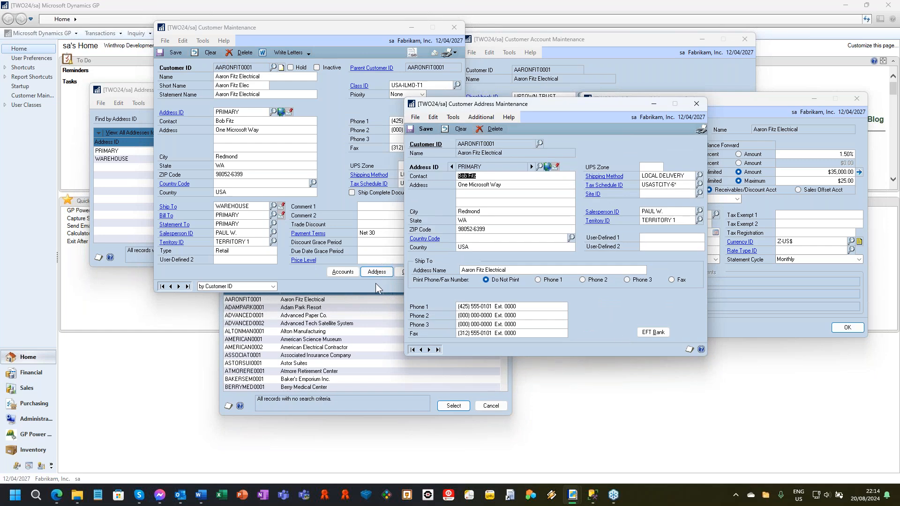
click(375, 283)
click(406, 271)
click(564, 344)
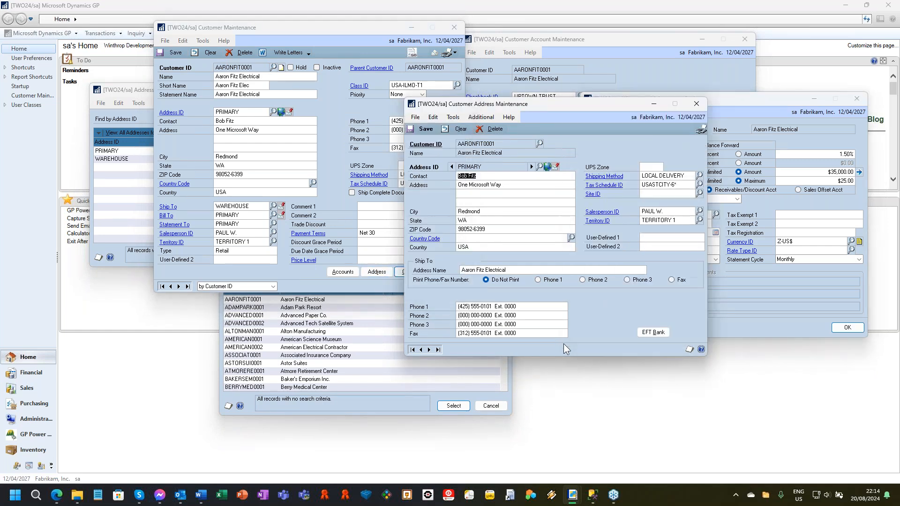
click(664, 336)
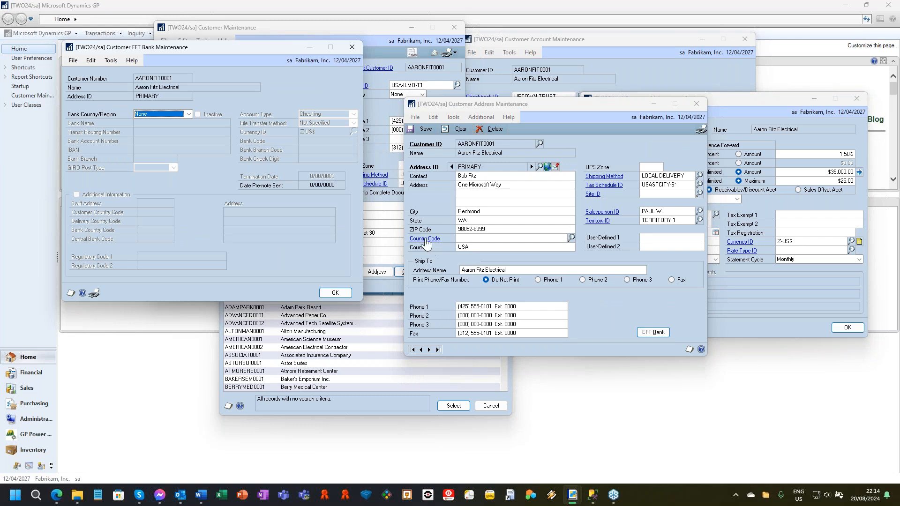
Step: Open Shipping Methods Setup and Tax Schedule Maintenance from the address record, and move the tax schedule window clear of the EFT bank window
click(611, 176)
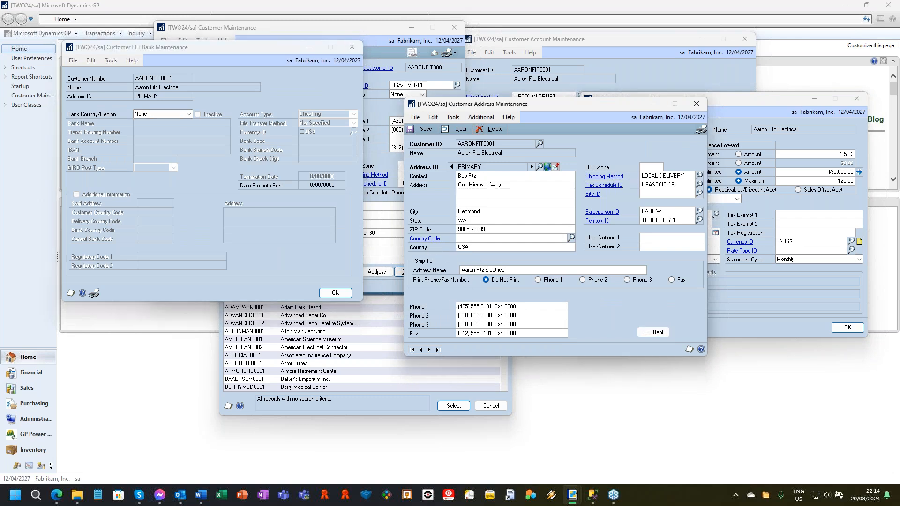
click(611, 185)
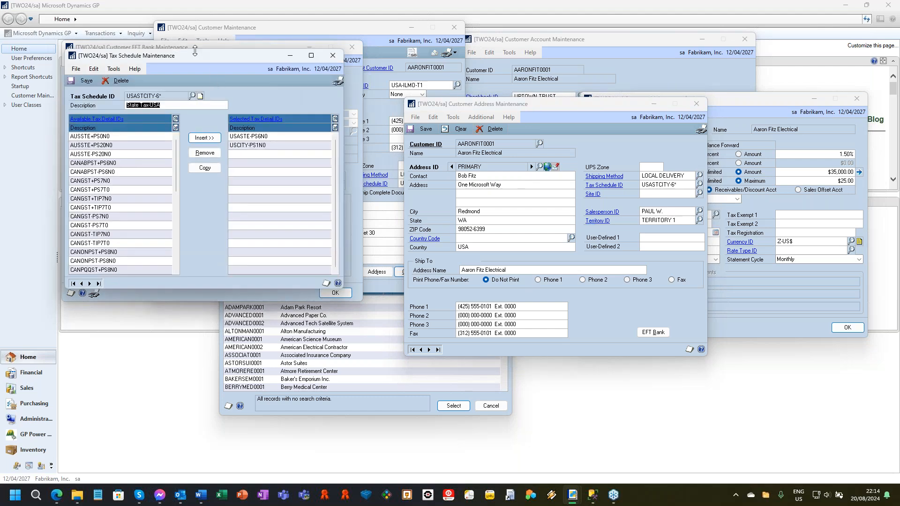
drag(196, 62, 249, 116)
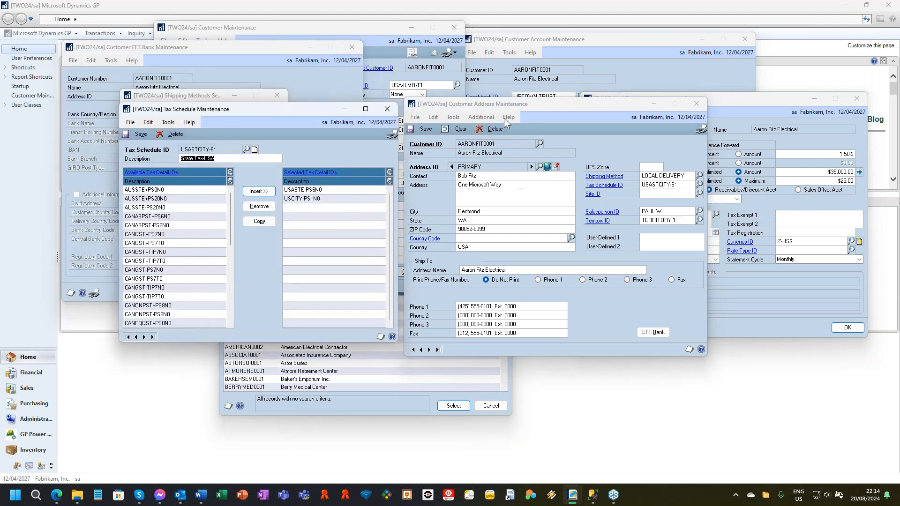
Step: Capture screenshots of the open windows, excluding the two SmartList lookup windows, and send them by email
click(457, 118)
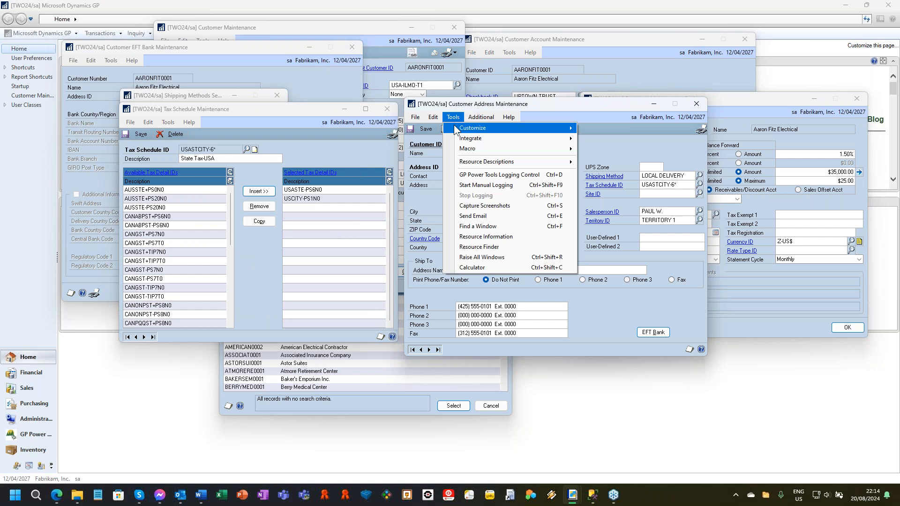
click(499, 206)
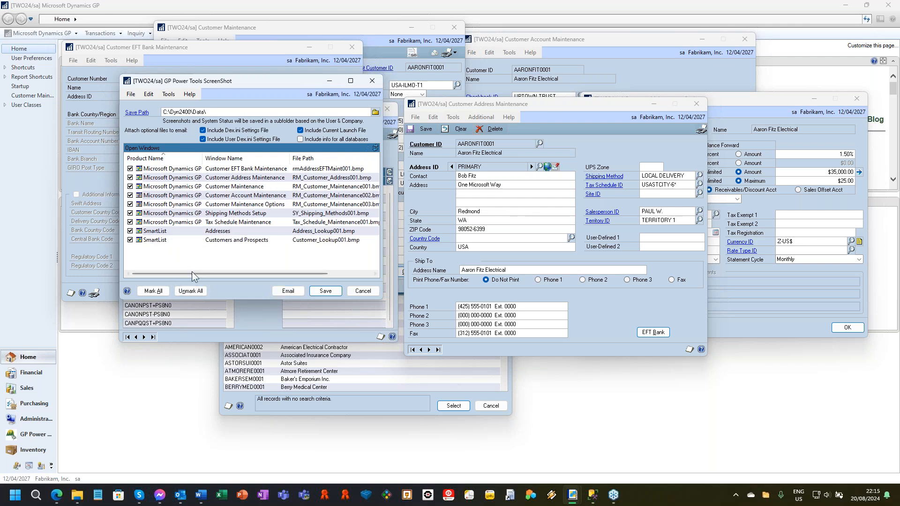
click(130, 231)
click(131, 240)
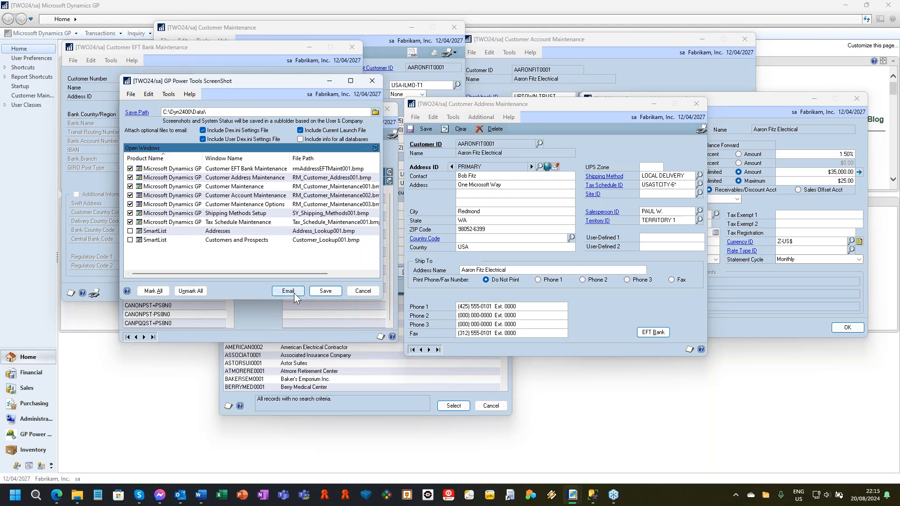
click(286, 293)
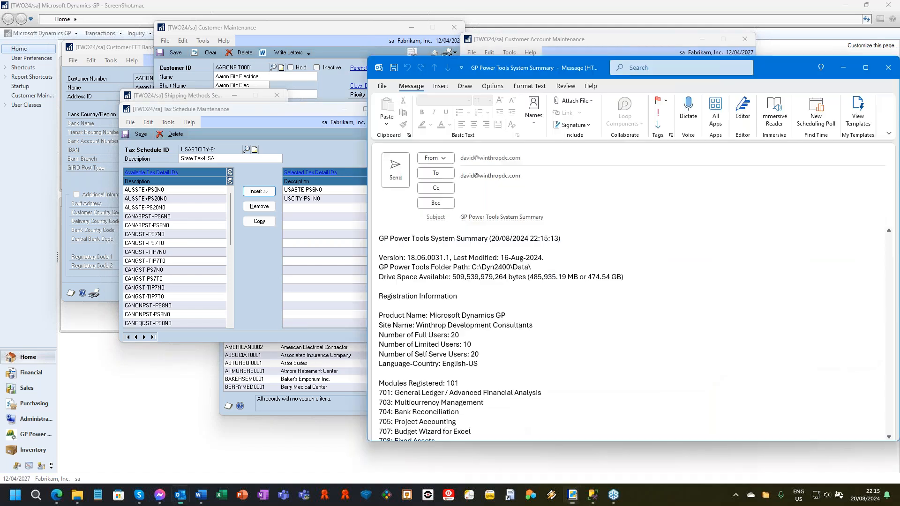
Step: Reposition the generated email message and open its System Summary.txt attachment
drag(578, 67, 434, 27)
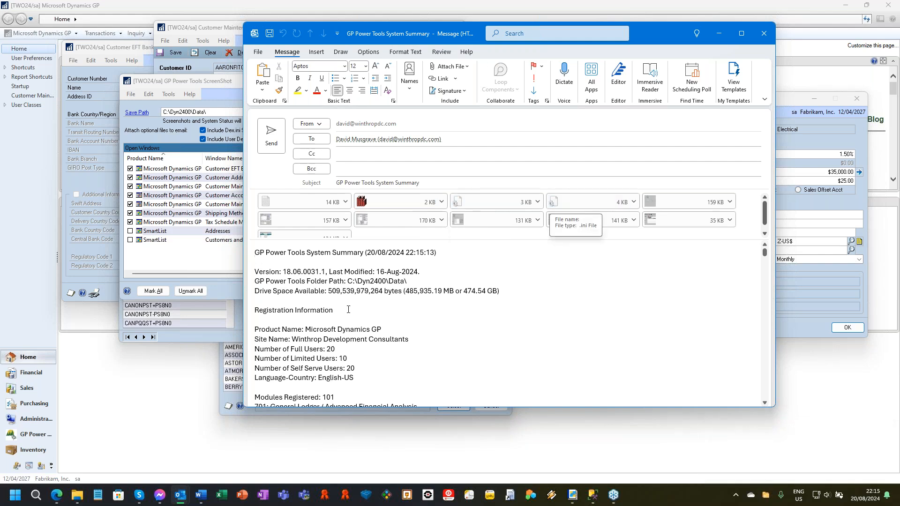
double_click(311, 199)
click(456, 243)
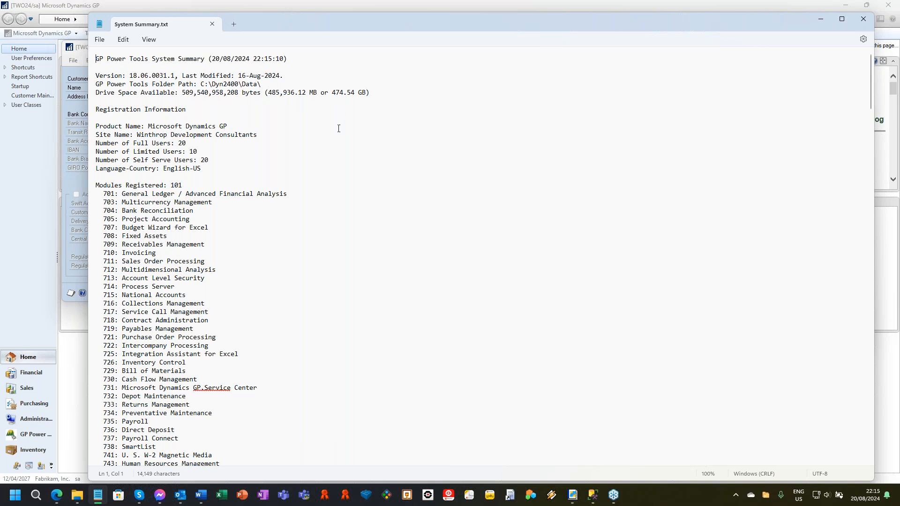
Step: Review the registration, environment, SQL Server, database and product information in the System Summary file
scroll(301, 149, down, 6)
scroll(207, 123, down, 20)
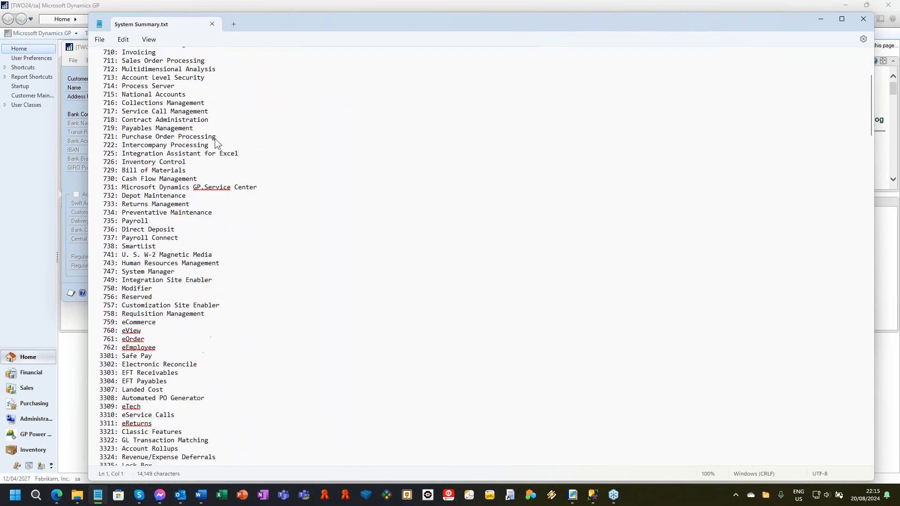
scroll(206, 217, down, 5)
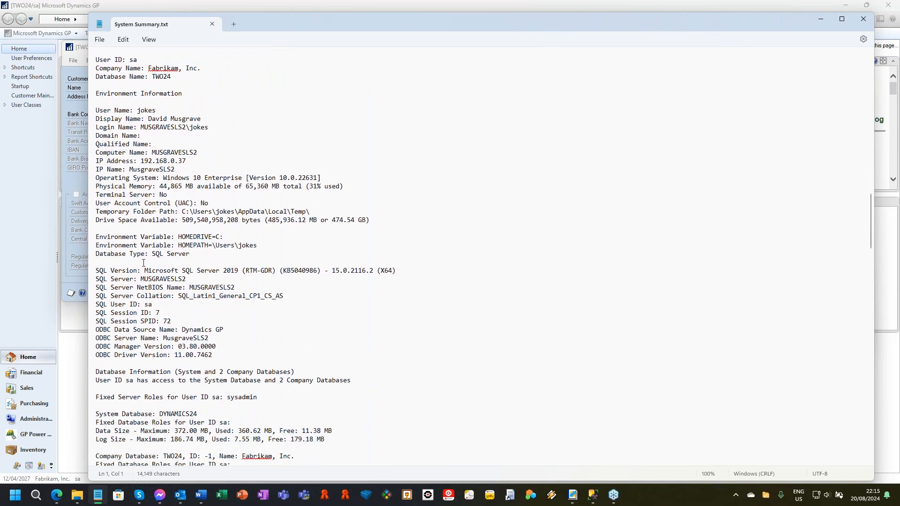
scroll(127, 183, down, 4)
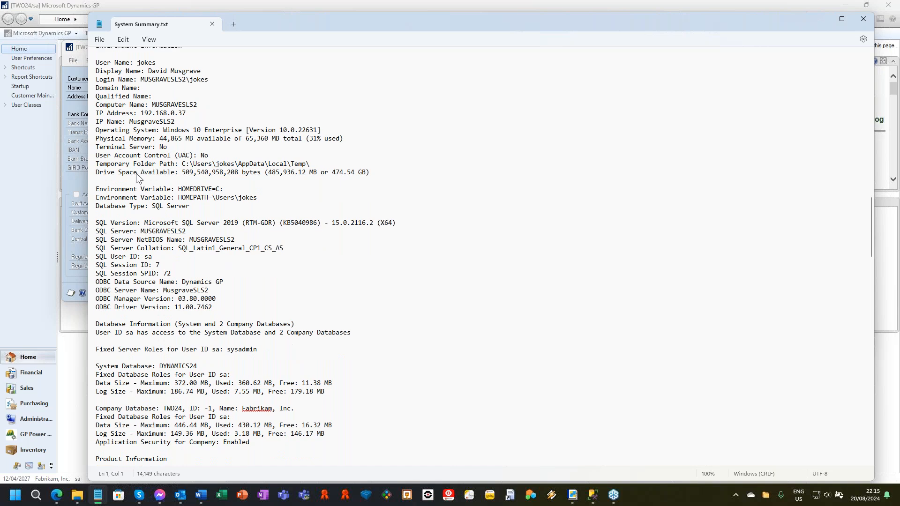
scroll(116, 197, down, 3)
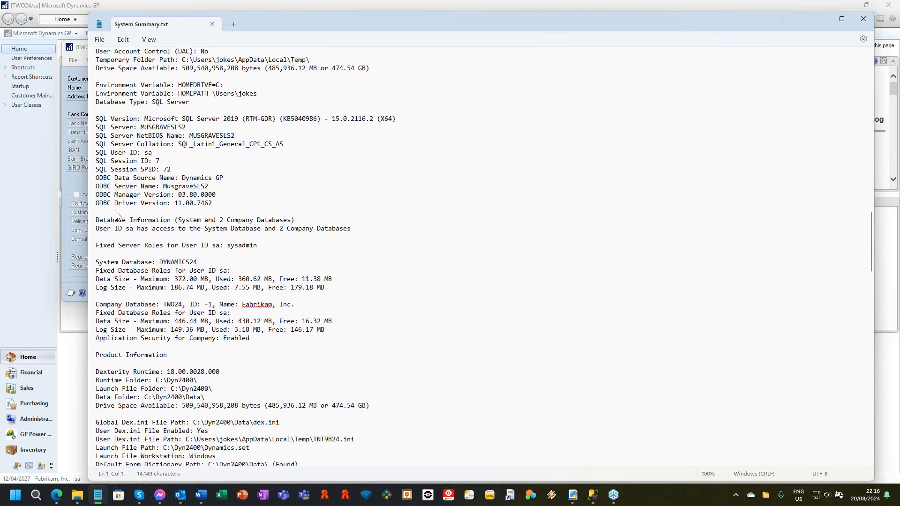
scroll(153, 230, down, 4)
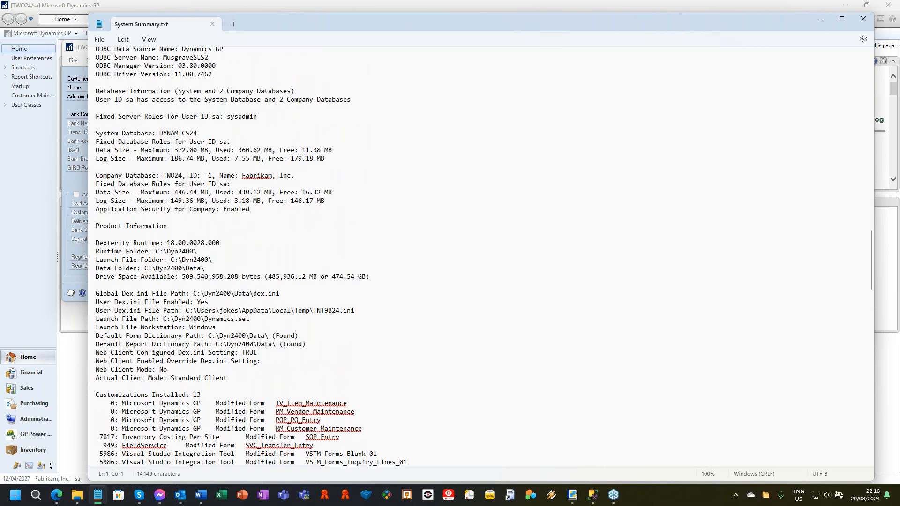
scroll(258, 257, down, 4)
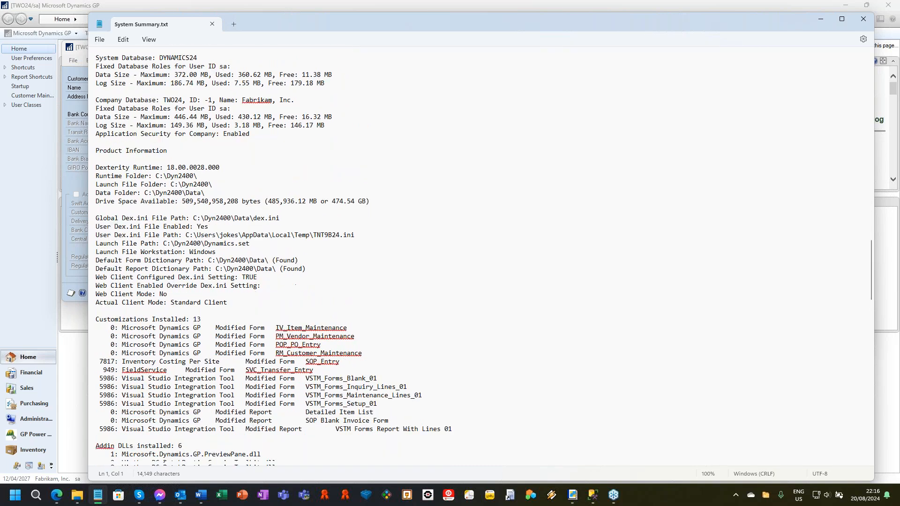
scroll(257, 257, down, 4)
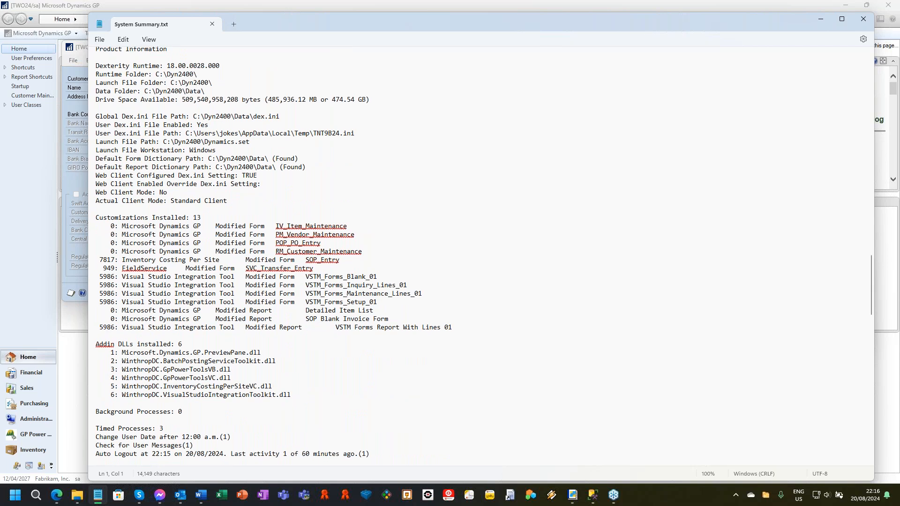
Step: Read the customizations, add-in DLLs, dictionary details and attachment information through to the end of the System Summary file
scroll(119, 149, down, 2)
scroll(169, 178, down, 3)
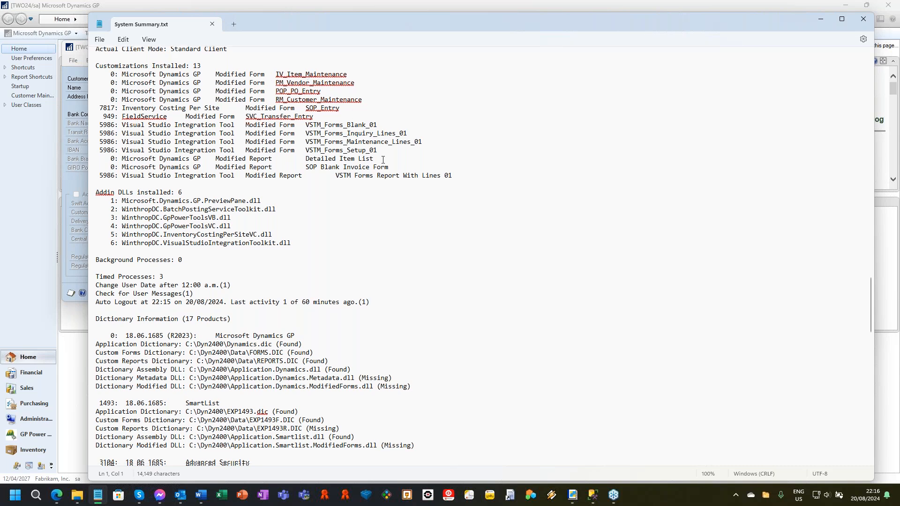
scroll(383, 159, down, 1)
scroll(273, 257, down, 5)
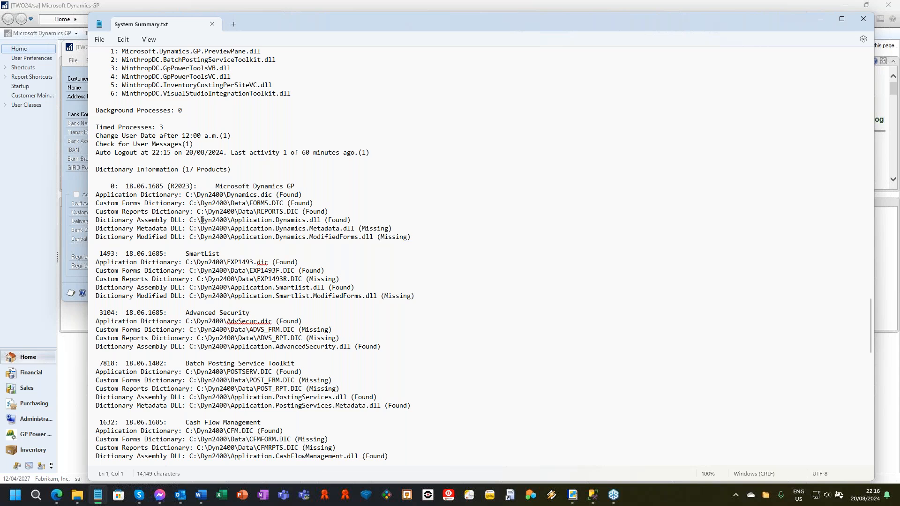
scroll(397, 231, down, 1)
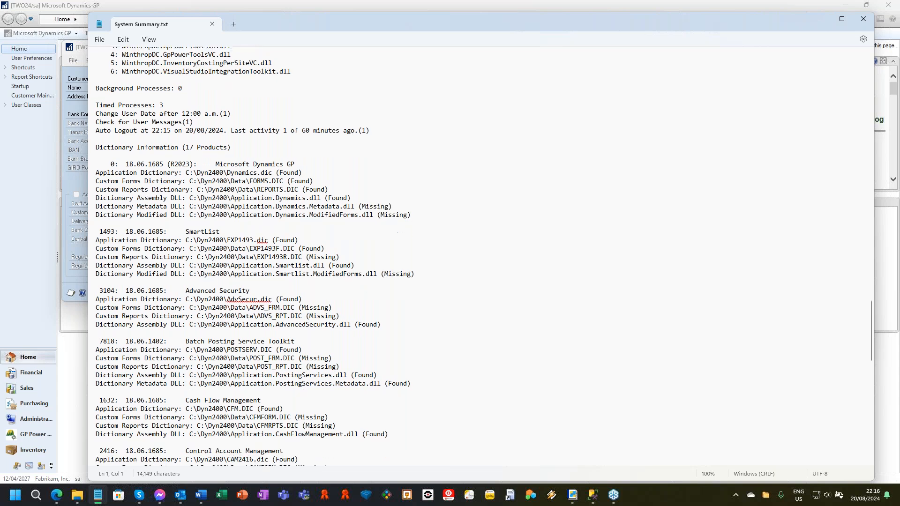
scroll(481, 256, down, 6)
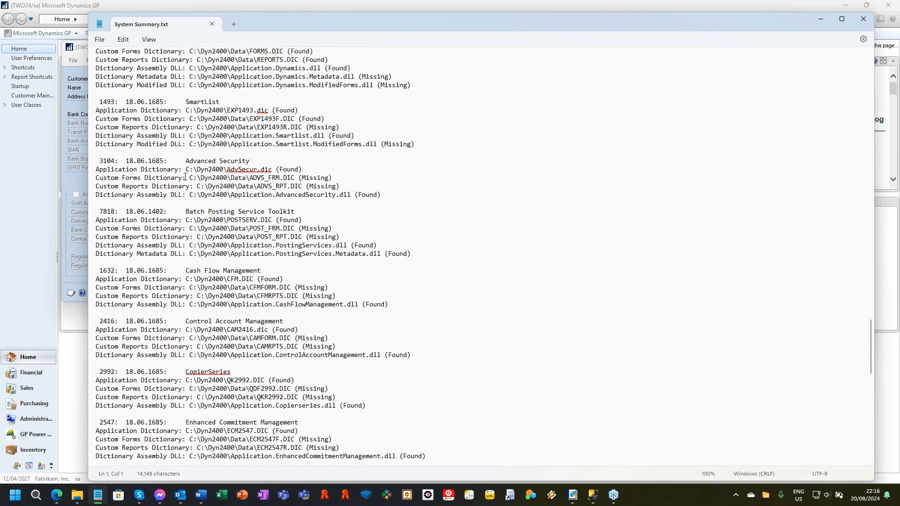
scroll(481, 256, down, 9)
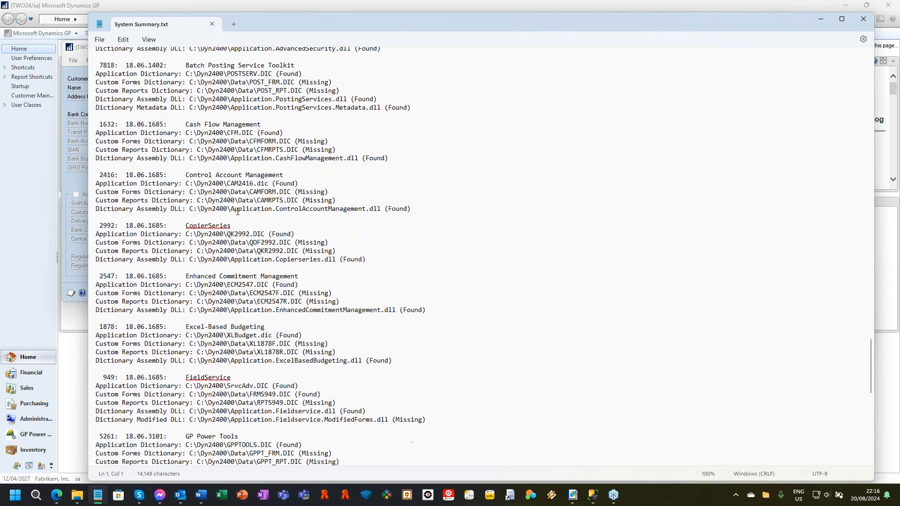
scroll(481, 256, down, 4)
scroll(167, 372, down, 12)
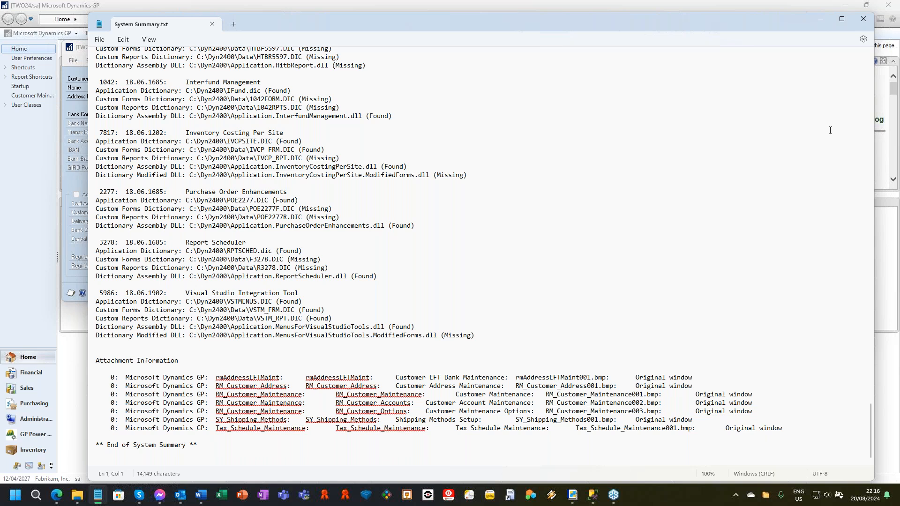
Step: Close the System Summary file, the generated email message and the GP Power Tools ScreenShot window
click(867, 19)
click(764, 32)
click(457, 272)
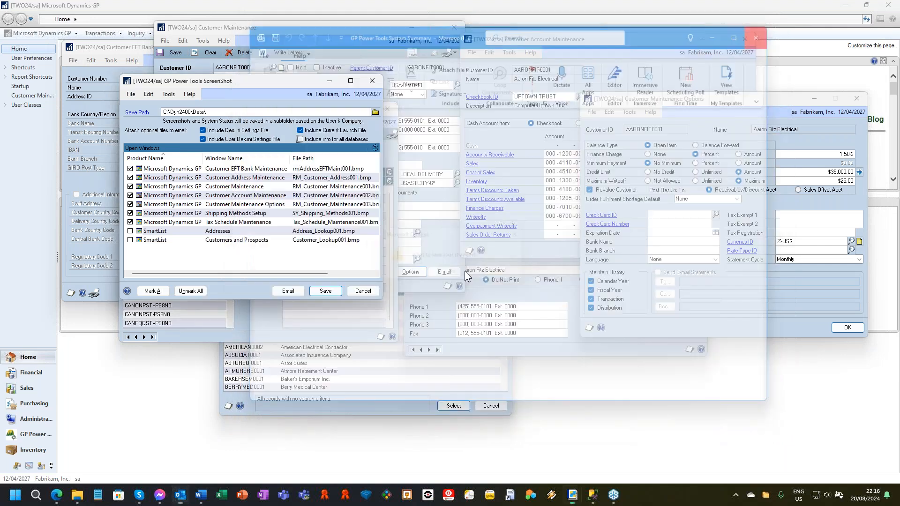
click(372, 81)
Step: Close the Tax Schedule Maintenance, Shipping Methods Setup, Customer Maintenance Options and Customer Account Maintenance windows
click(387, 109)
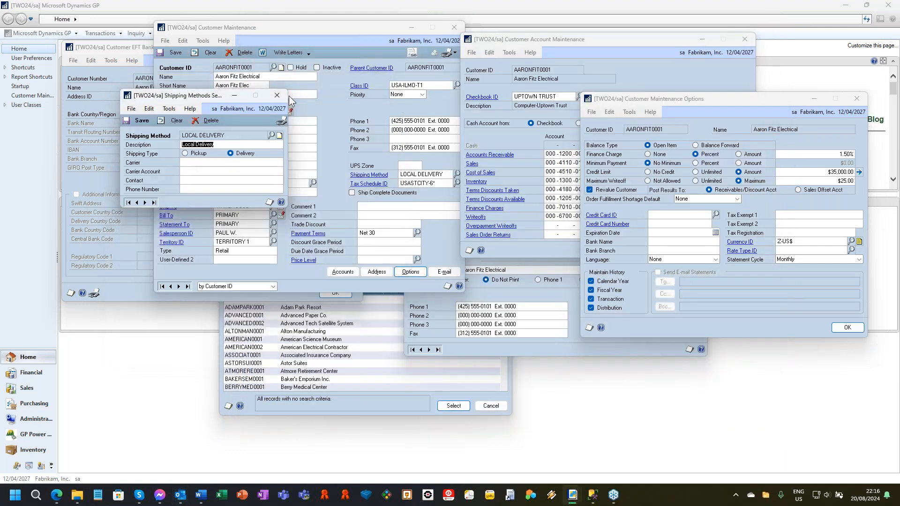
click(277, 96)
click(856, 99)
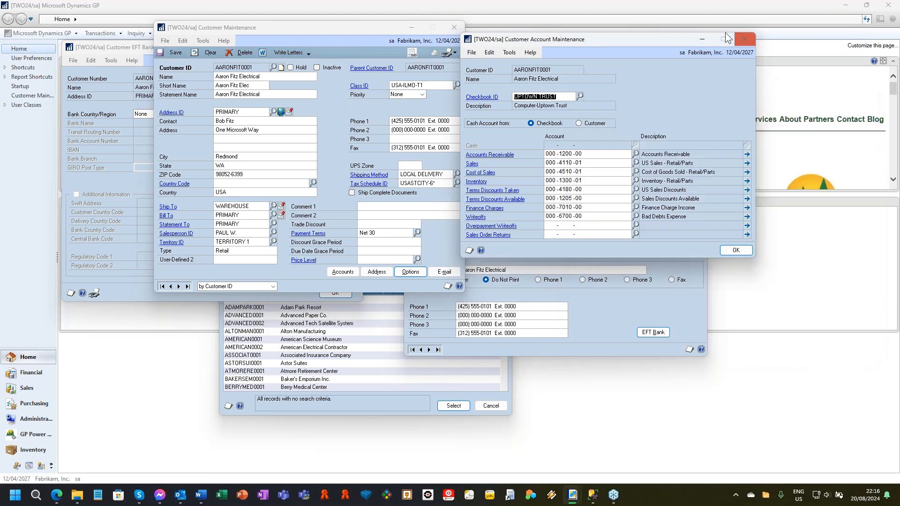
click(745, 39)
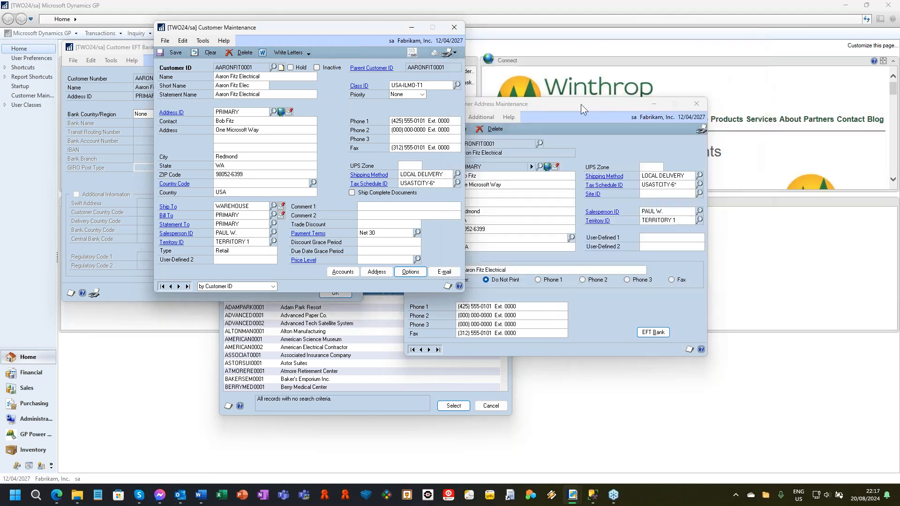
Step: Close the Customer EFT Bank Maintenance window and the Customer Address Maintenance window
drag(579, 108, 702, 57)
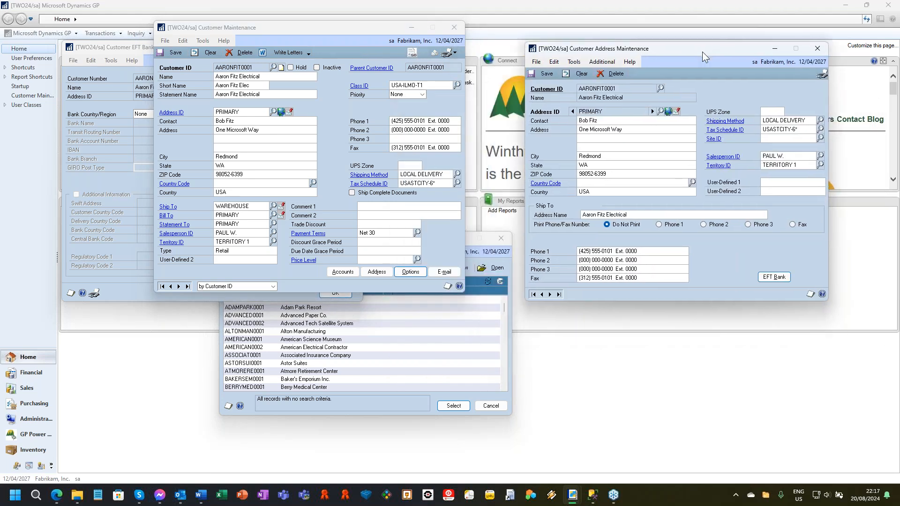
click(817, 49)
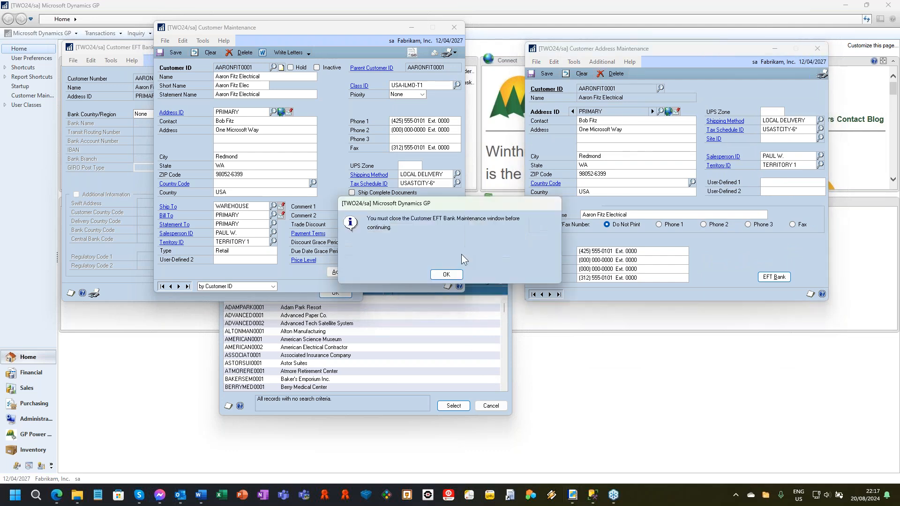
click(449, 277)
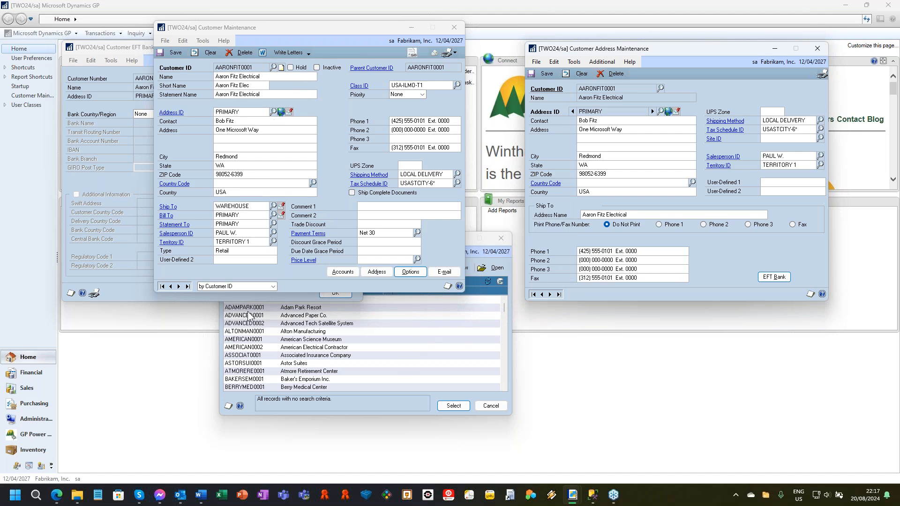
click(136, 287)
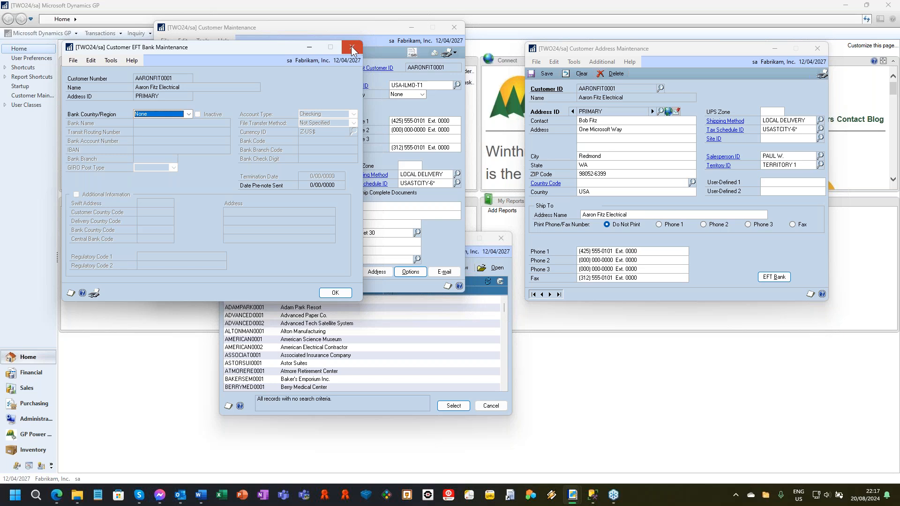
click(817, 48)
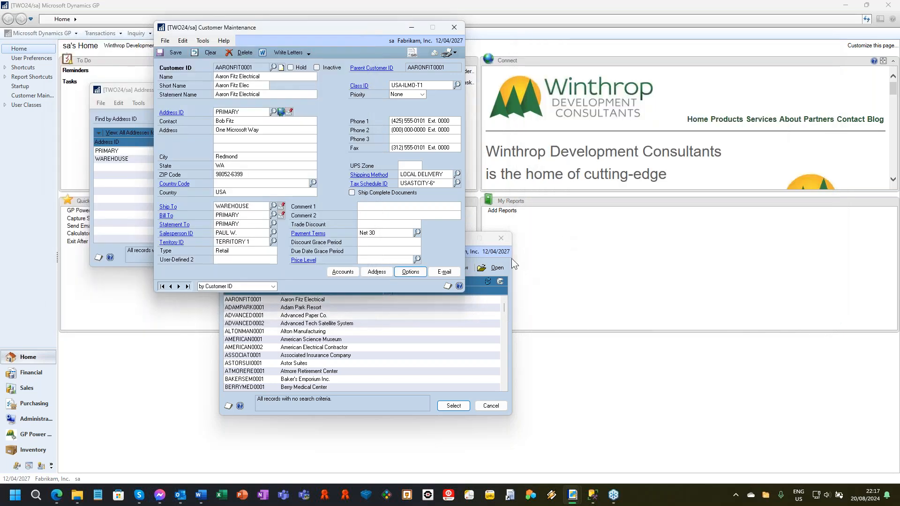
Step: Close the customer and address SmartList lookup windows, leaving only Customer Maintenance open
click(500, 240)
click(131, 94)
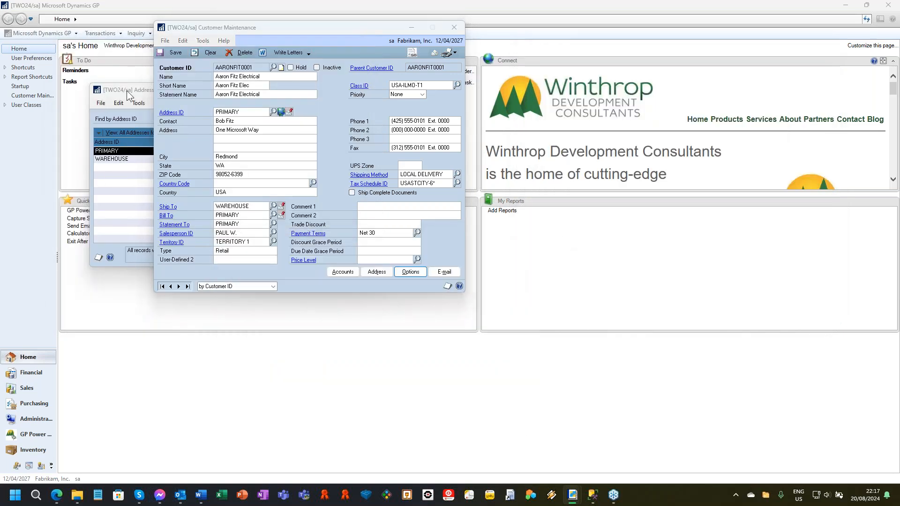
click(371, 89)
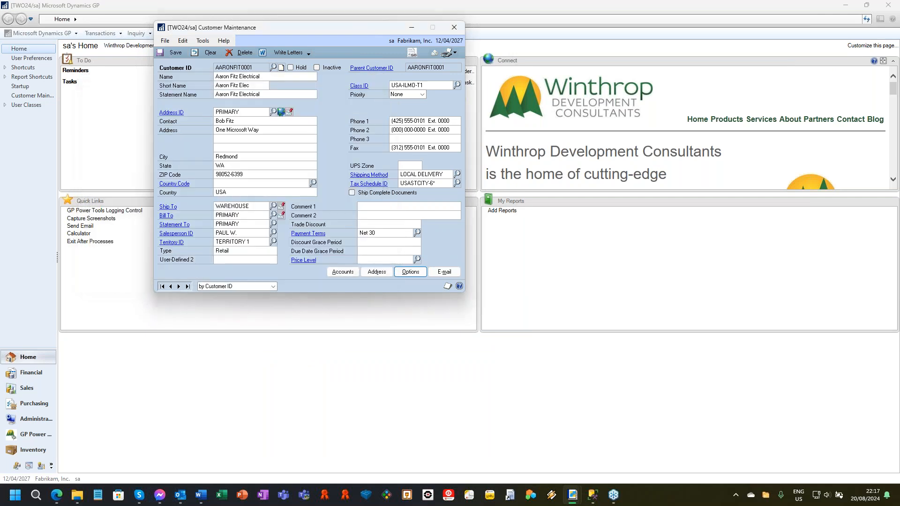
Step: Reposition the Customer Maintenance window, start GP Power Tools manual logging, and save the displayed customer record
drag(278, 34, 291, 70)
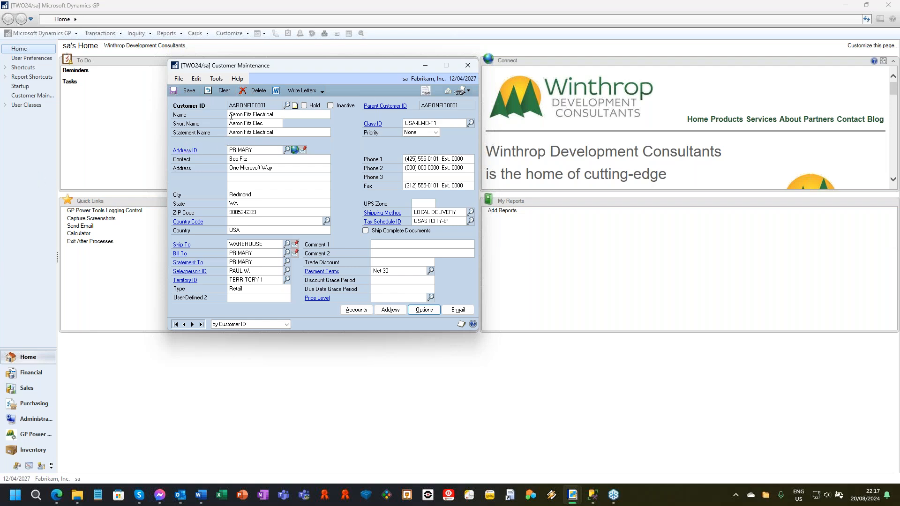
click(216, 79)
click(271, 149)
click(188, 90)
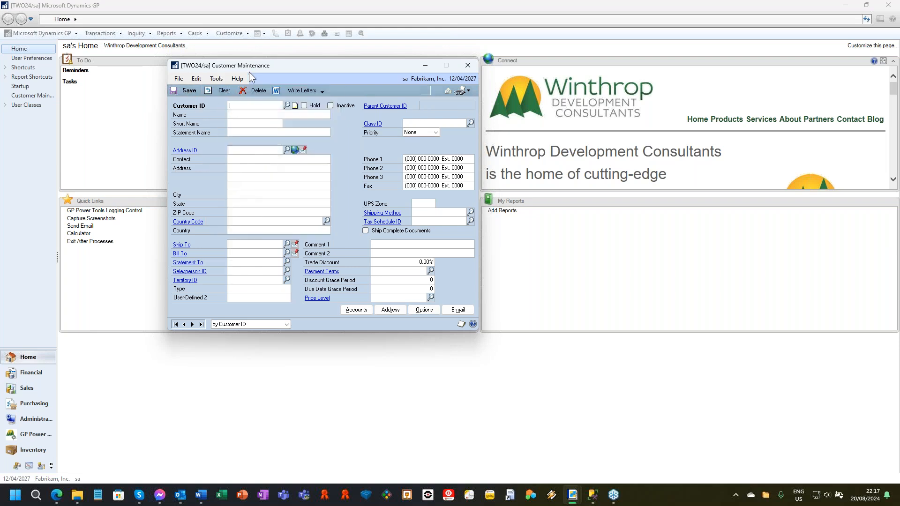
Step: Stop manual logging and email the captured logs to the Administrator
click(216, 79)
click(269, 160)
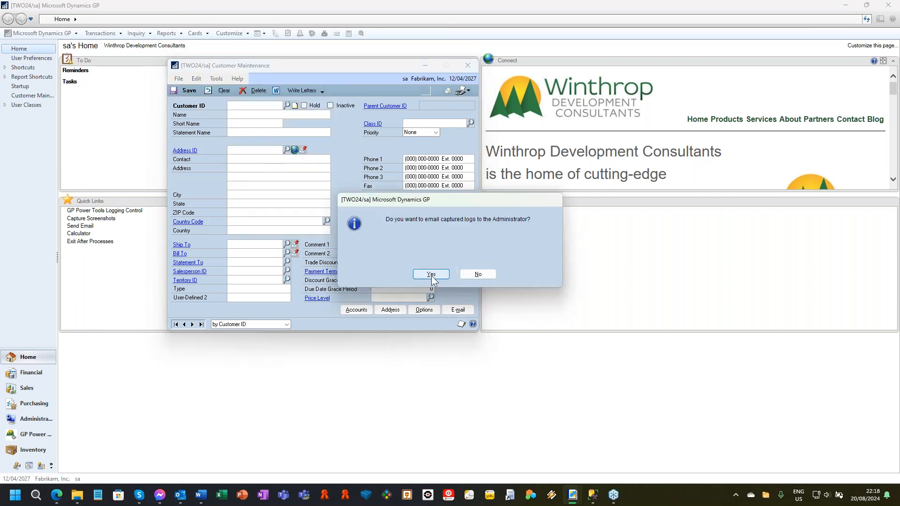
click(431, 275)
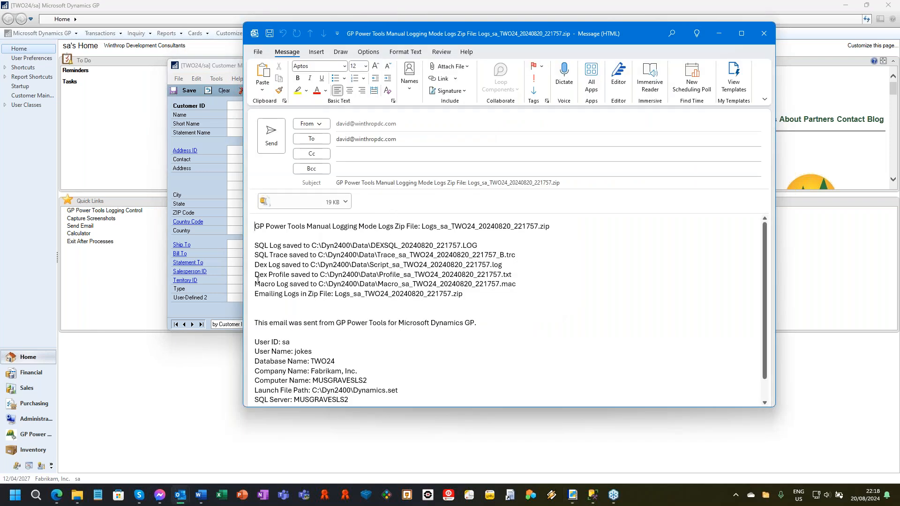
Step: Open the zipped logs attachment from the email message and move the archive window fully into view
double_click(292, 201)
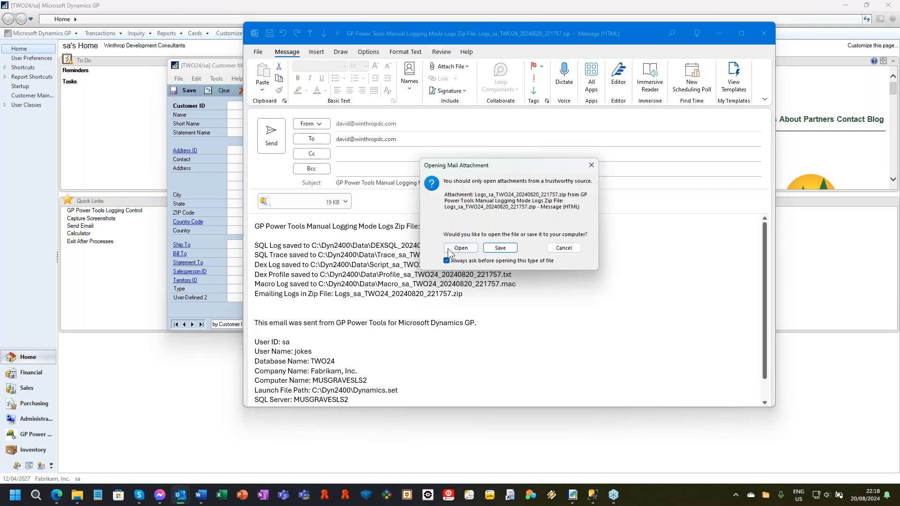
click(461, 248)
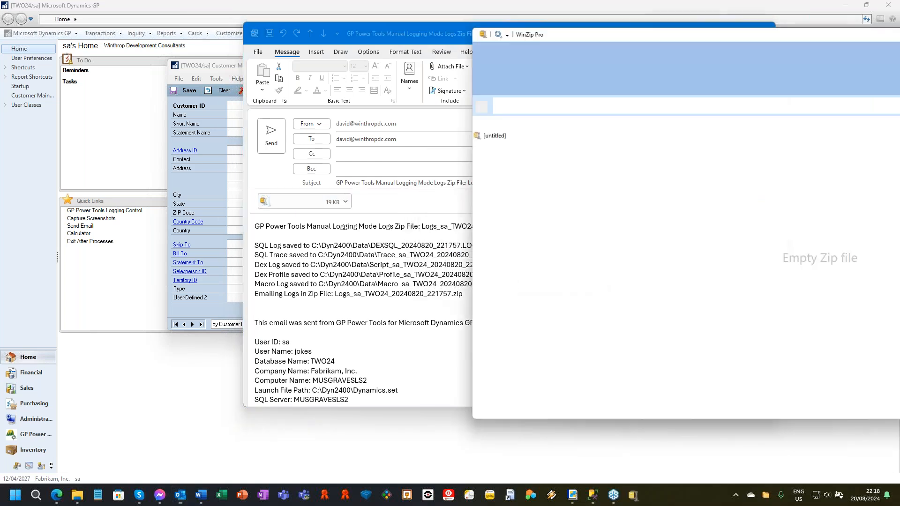
drag(725, 35, 484, 37)
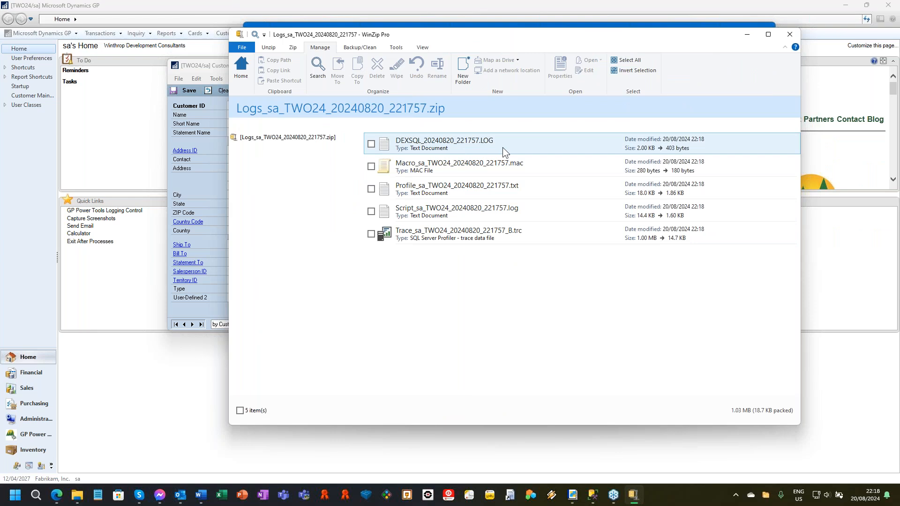
Step: Examine the DEXSQL, macro, script and profile log files listed in the archive
click(516, 139)
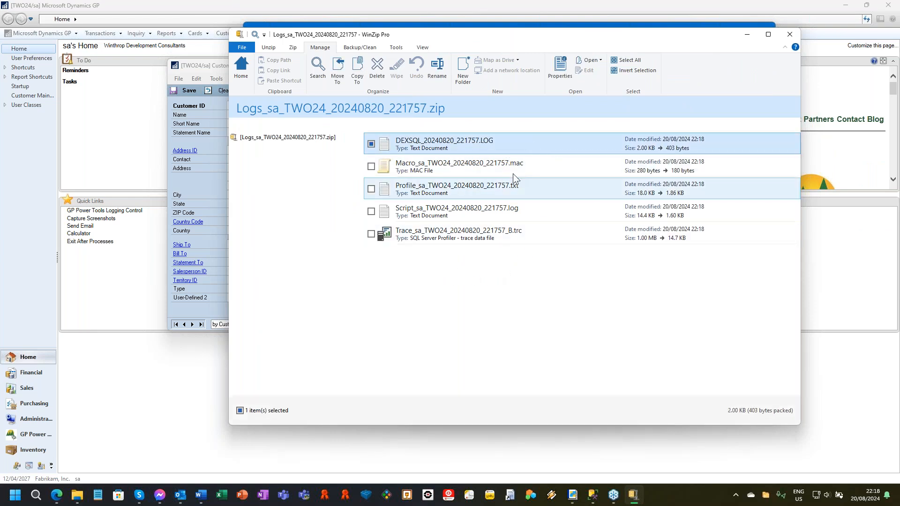
click(561, 168)
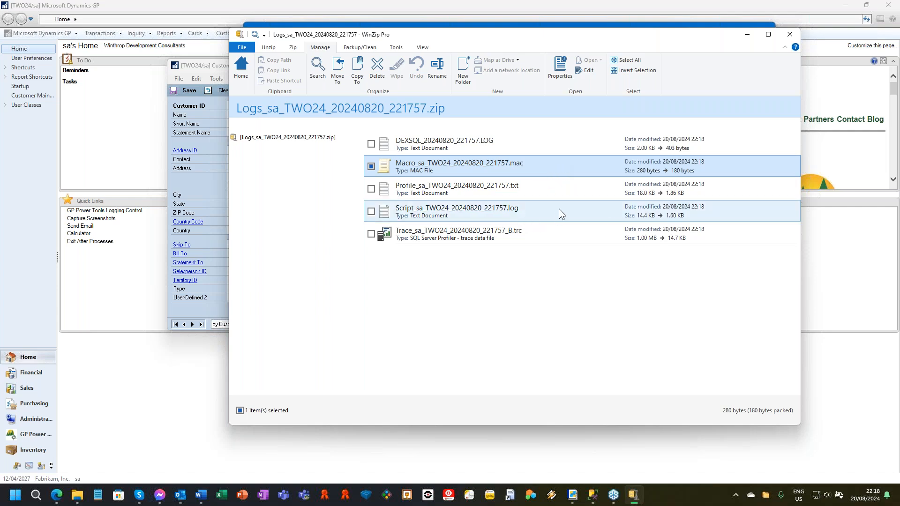
click(541, 210)
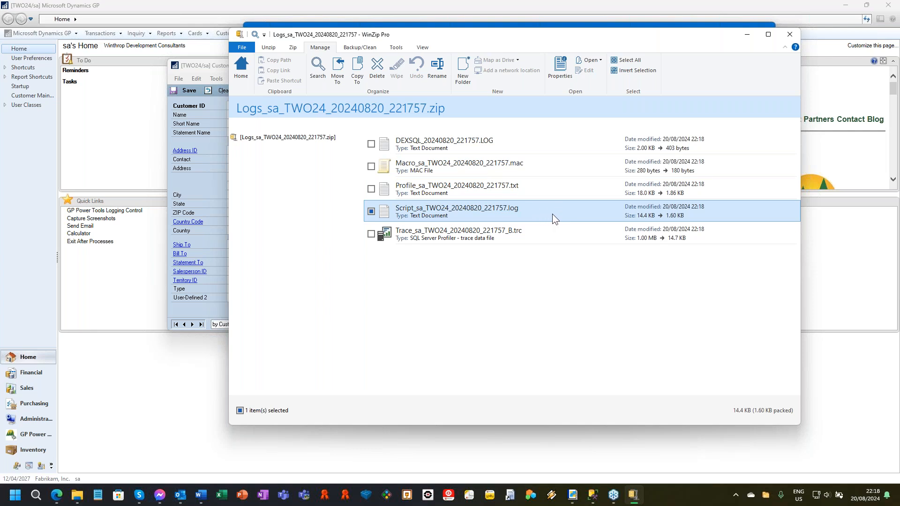
click(567, 192)
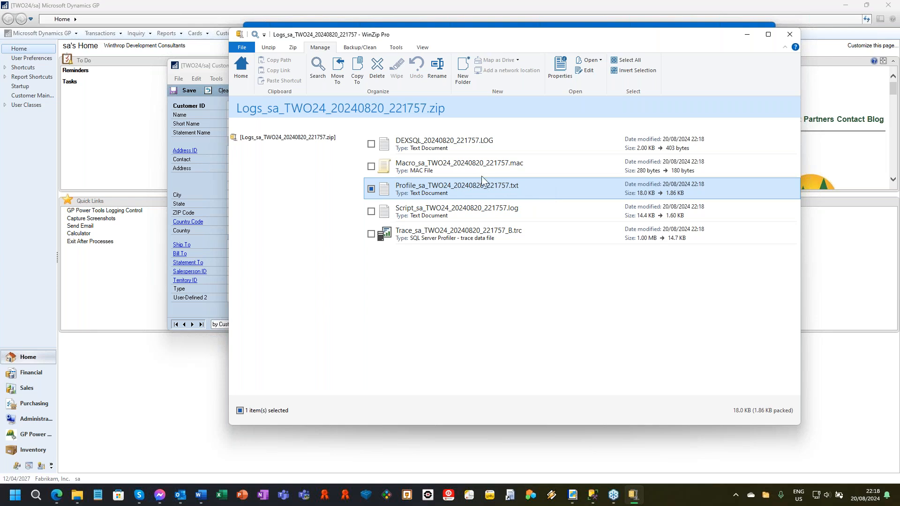
Step: Check the DEXSQL and SQL trace files in the archive, and close the archive, email message and Customer Maintenance window
click(538, 145)
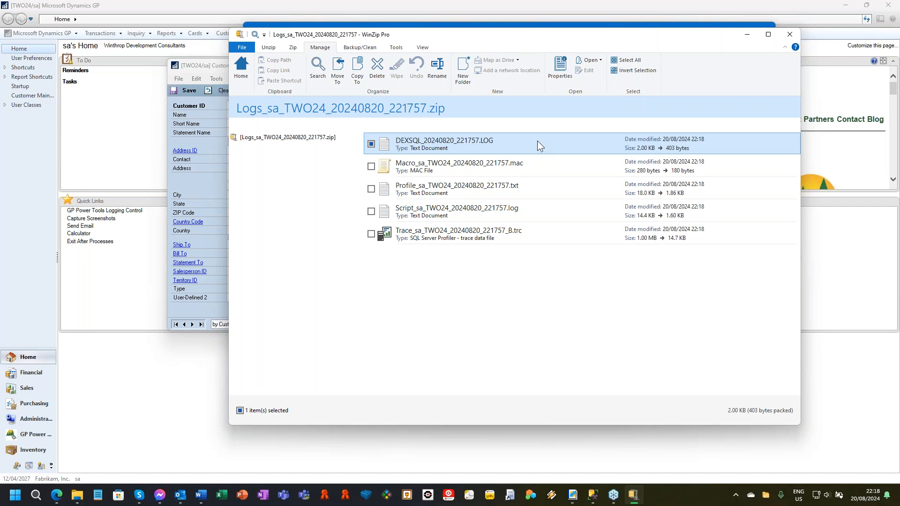
click(551, 240)
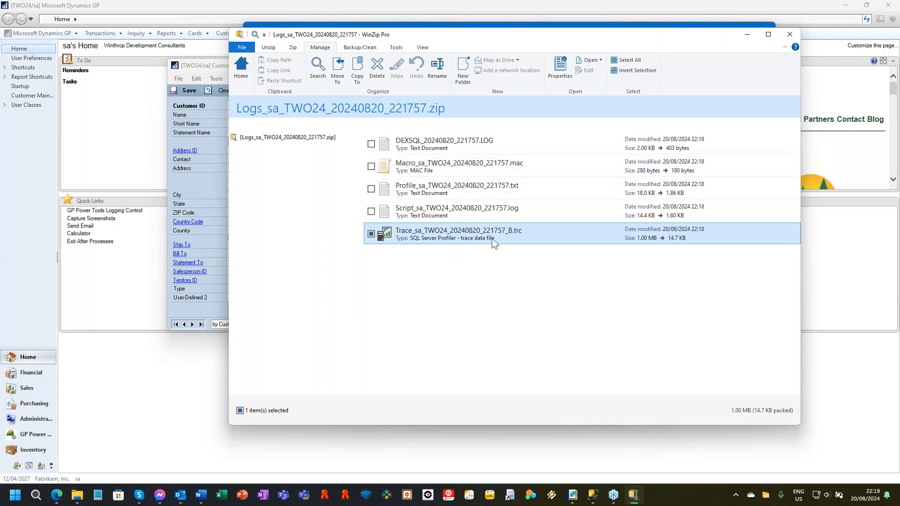
click(789, 34)
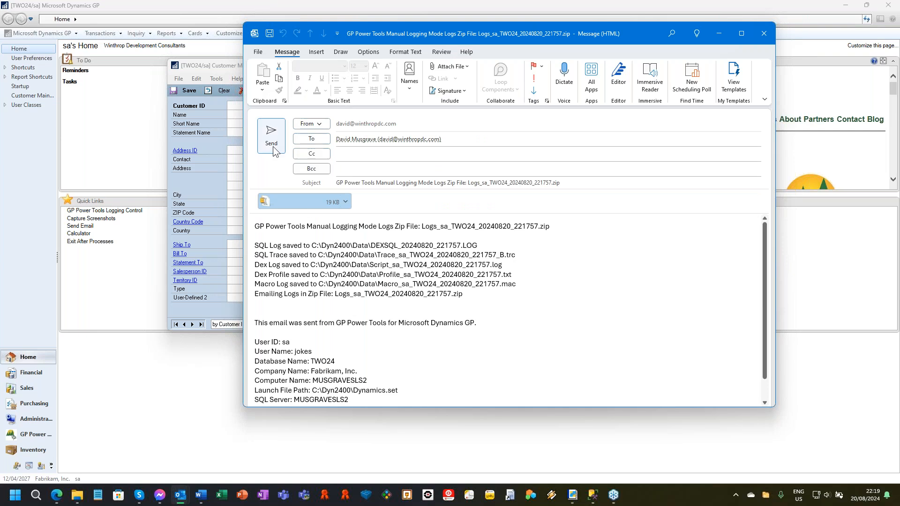
click(764, 33)
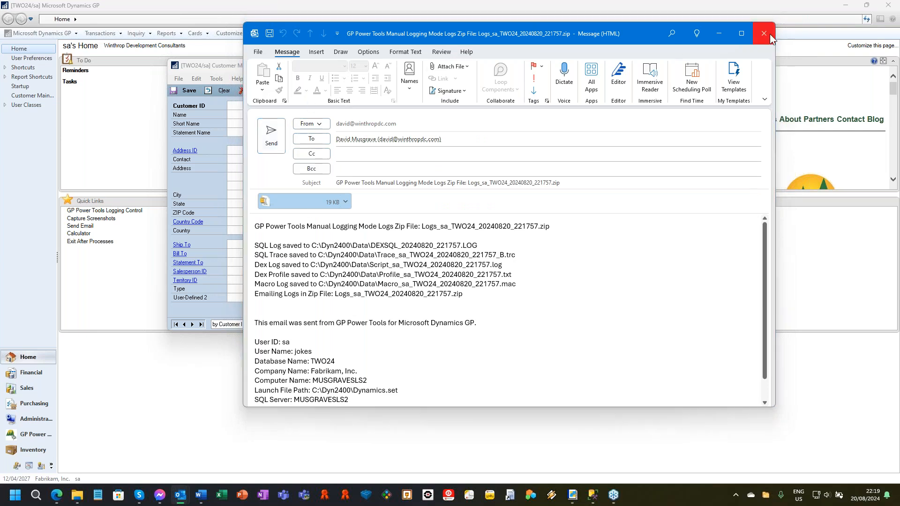
click(453, 273)
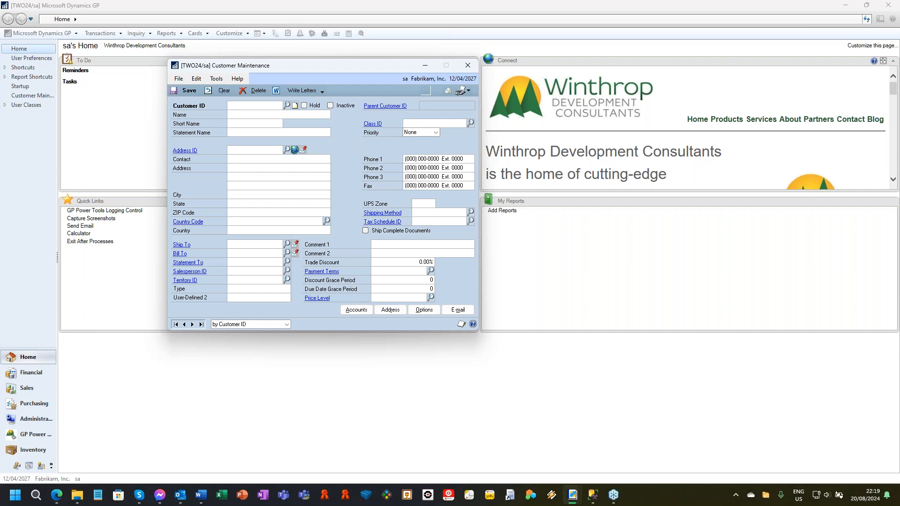
click(467, 66)
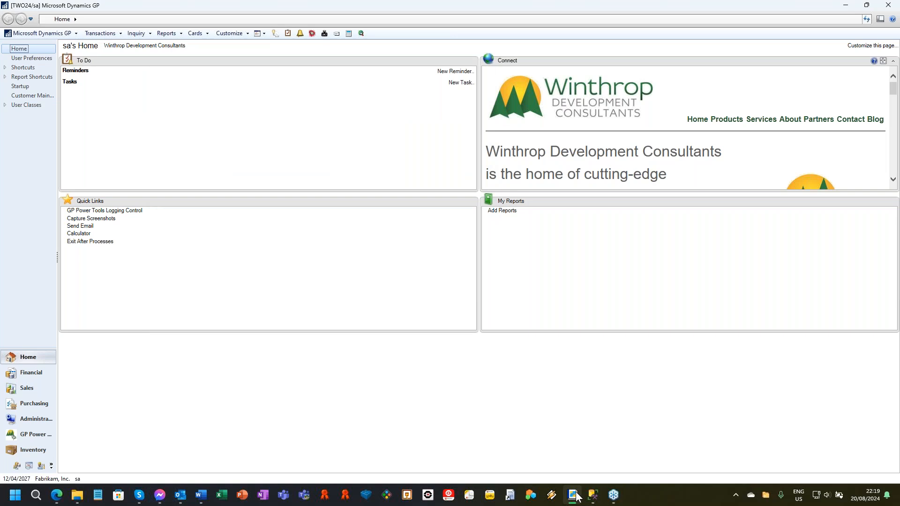
Step: Start a second Dynamics GP session and sign in with the second account's user ID and password
mouse_move(578, 496)
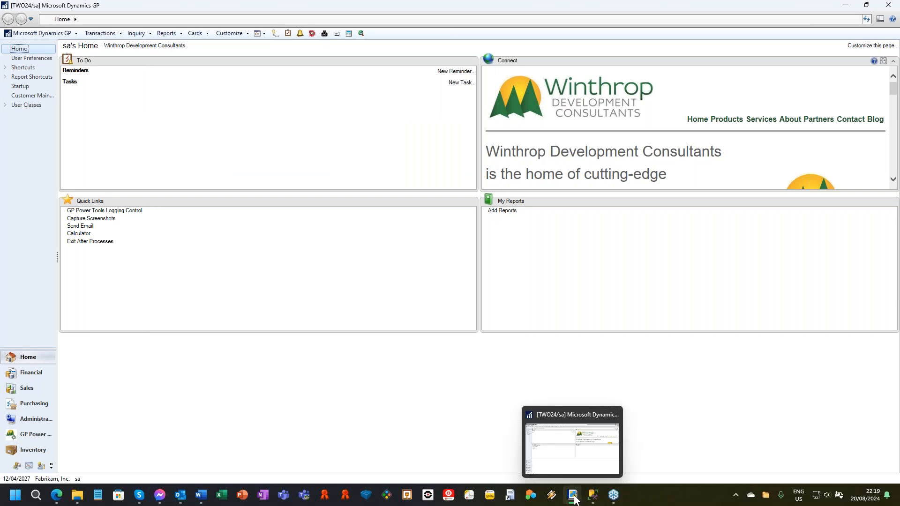
shift+click(573, 497)
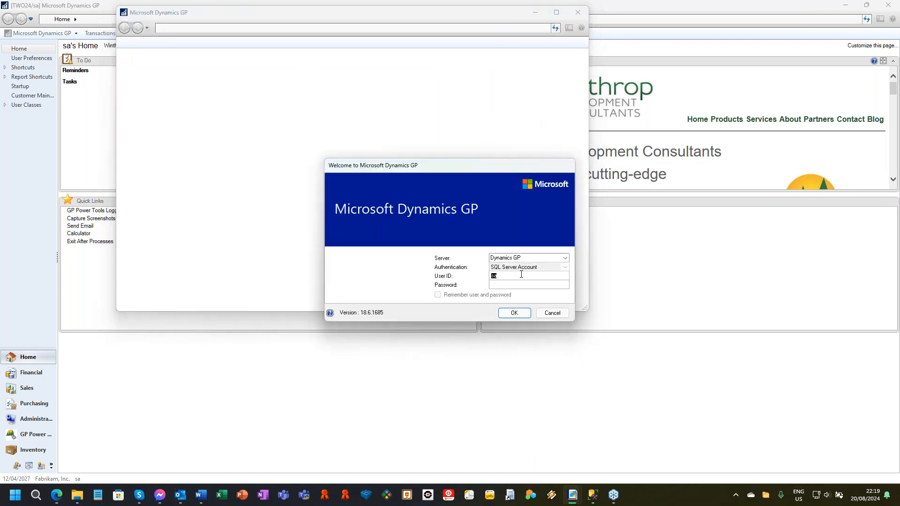
text(DA)
text(24••••••)
key(BackSpace)
key(BackSpace)
key(BackSpace)
key(BackSpace)
key(BackSpace)
key(BackSpace)
text(•••••)
key(Return)
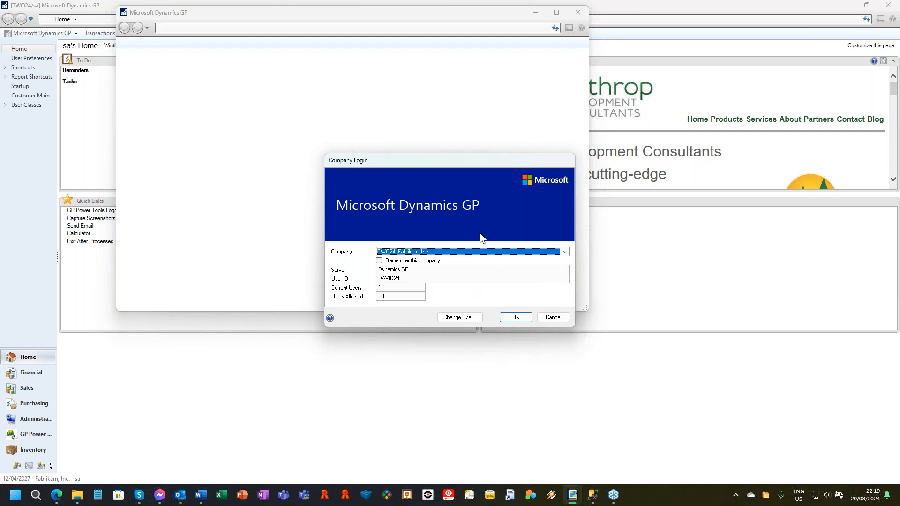
Step: Log in to the TST24 company, "Test Company with a really long name that does not fit in <TEST>"
click(490, 250)
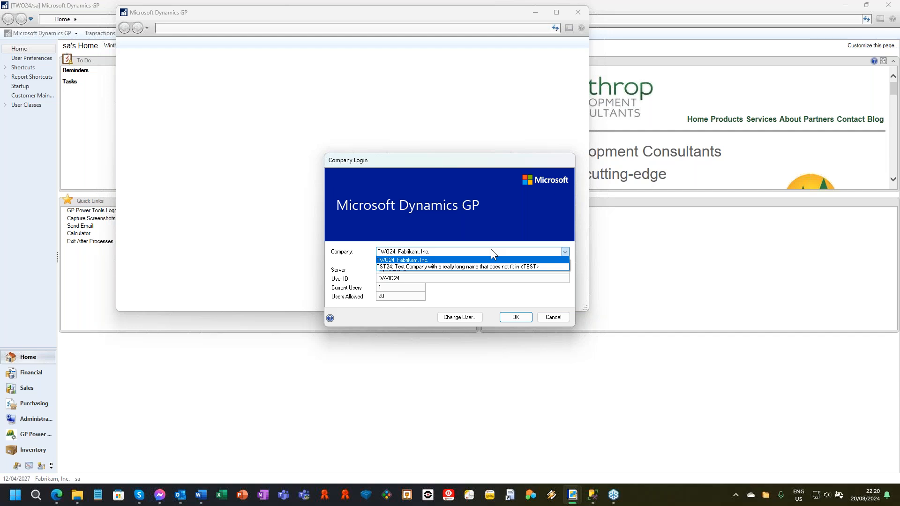
click(510, 266)
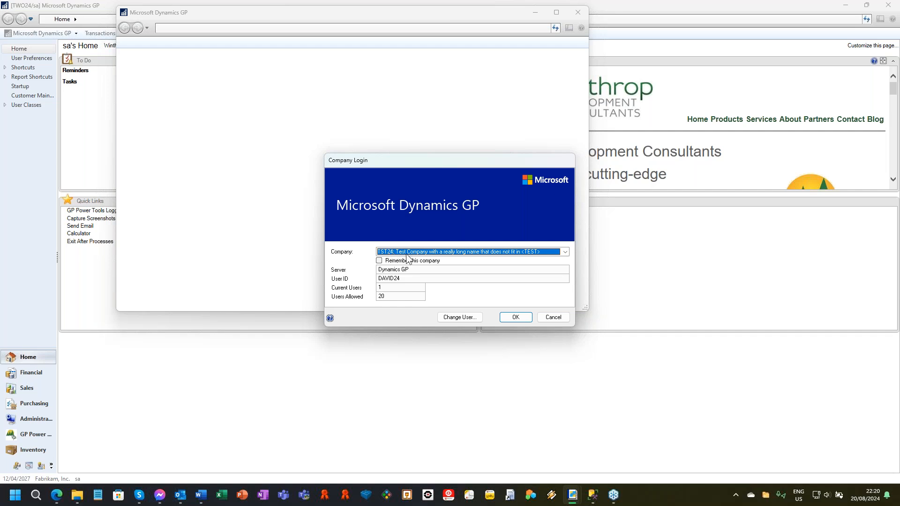
click(564, 252)
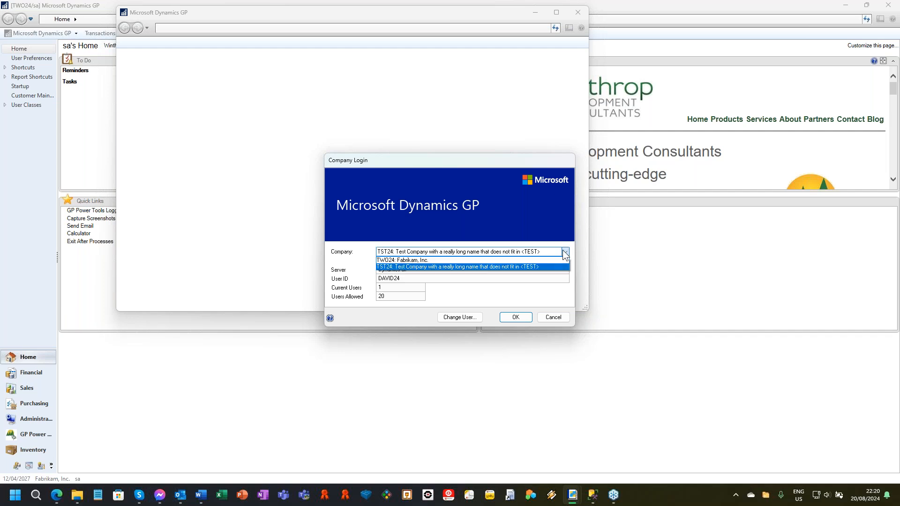
click(493, 266)
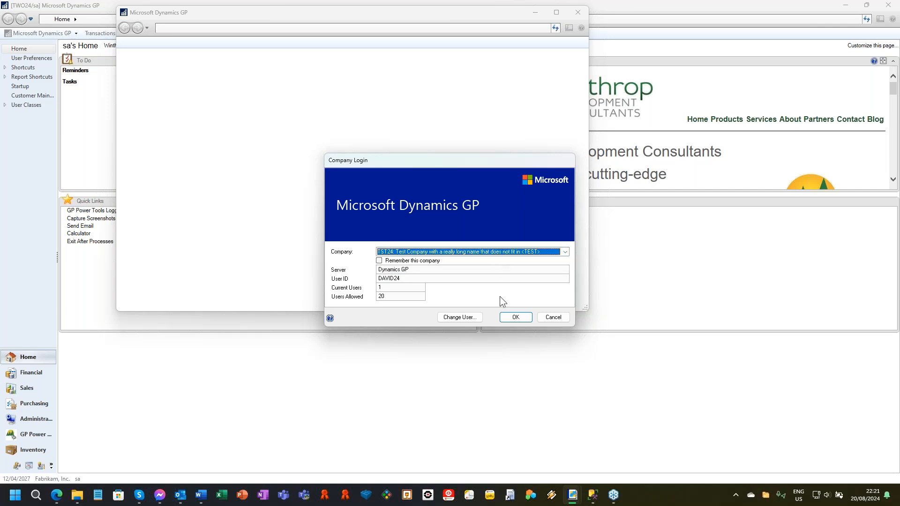
click(530, 319)
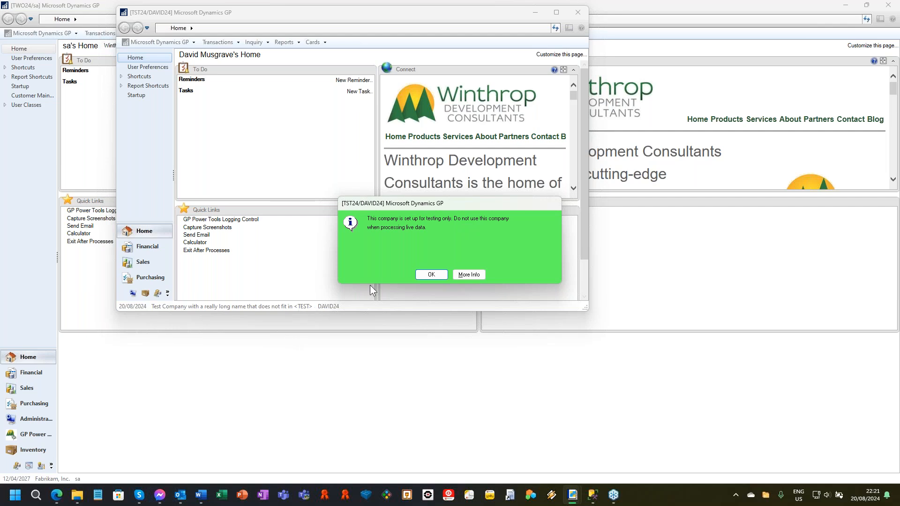
Step: Expand the test company notice for more information, dismiss it, and reposition the TST24 main window
click(474, 274)
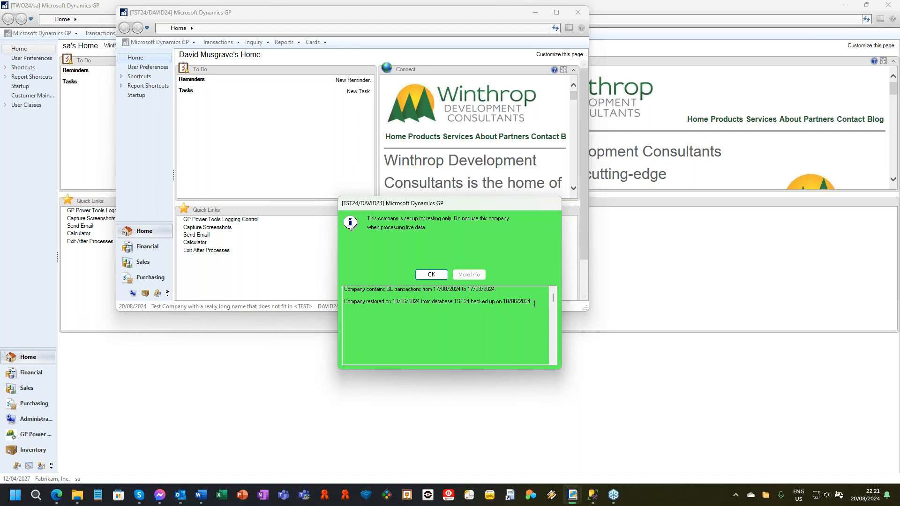
click(430, 275)
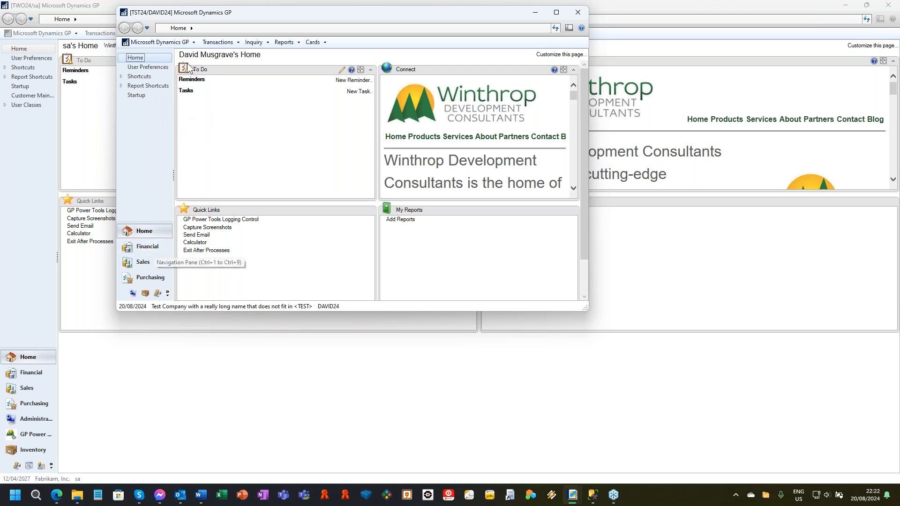
drag(279, 13, 351, 49)
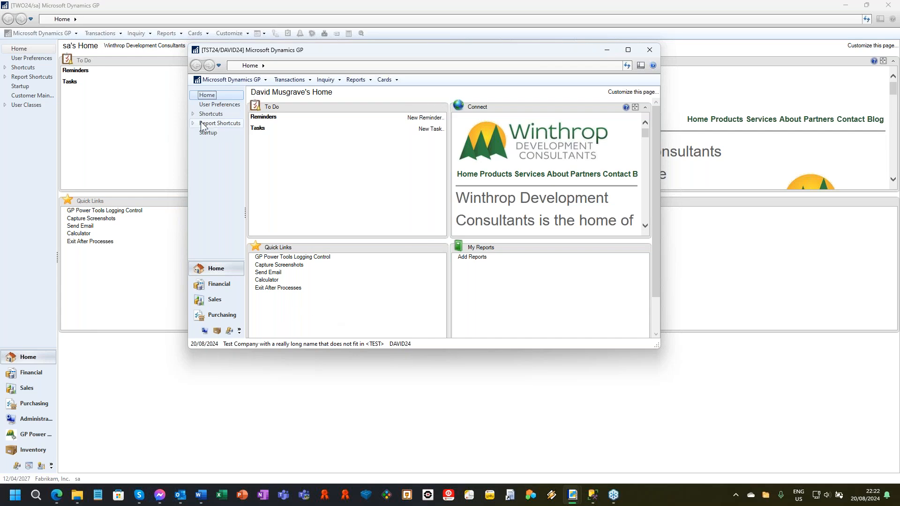
Step: Open Sales Transaction Entry in TST24 using version A - Microsoft Dynamics GP, and reposition its window over the main window
click(290, 81)
mouse_move(303, 102)
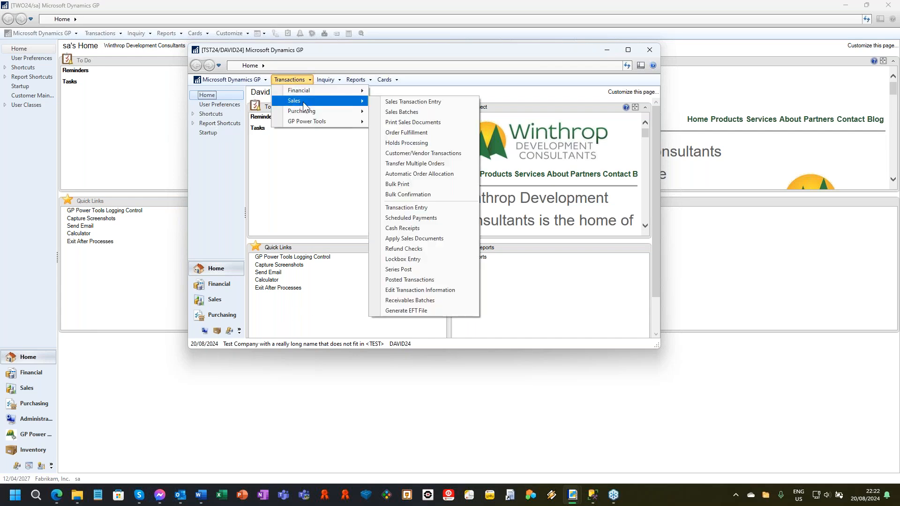
click(388, 102)
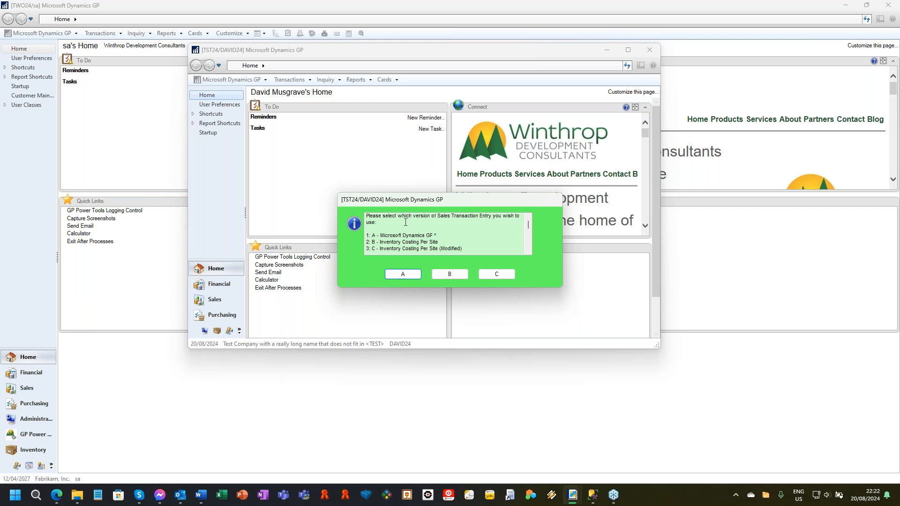
click(403, 276)
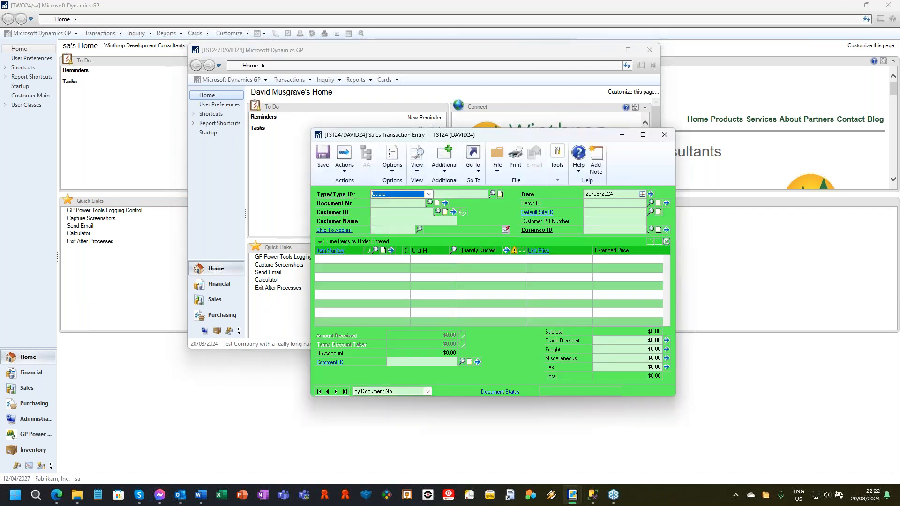
drag(527, 136, 479, 90)
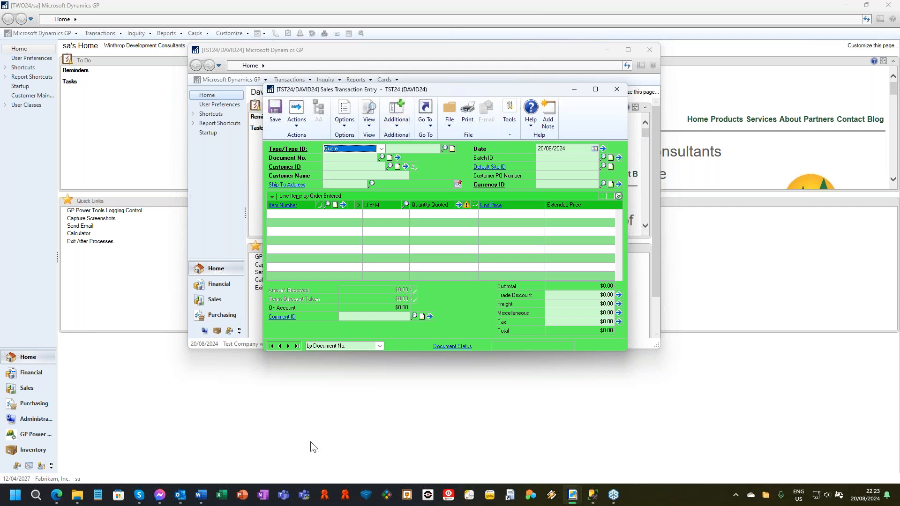
Step: Preview the open session windows, try to open Create Return from Sales Transaction Entry, and dismiss the resulting message
mouse_move(573, 499)
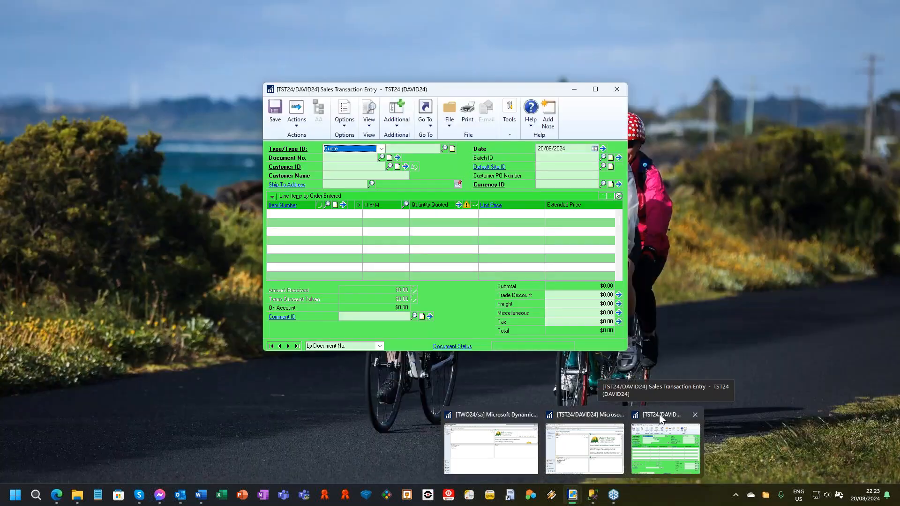
click(659, 414)
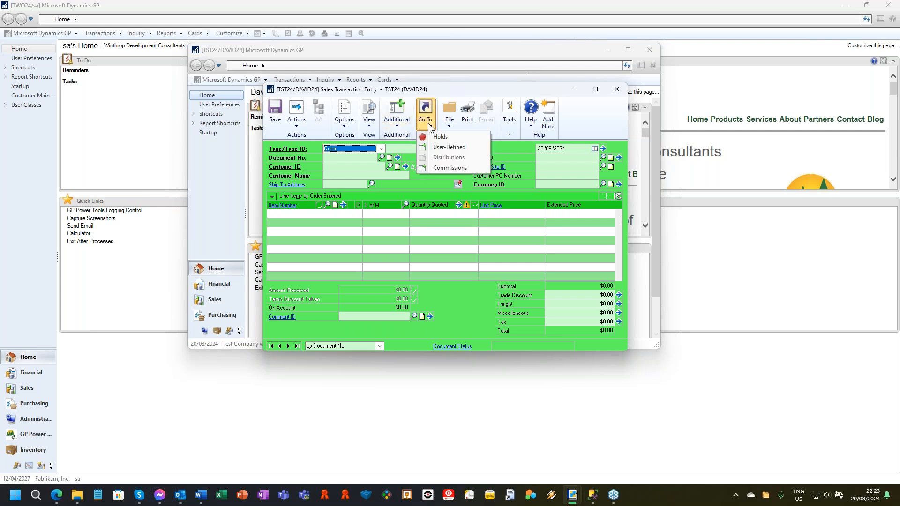
click(403, 123)
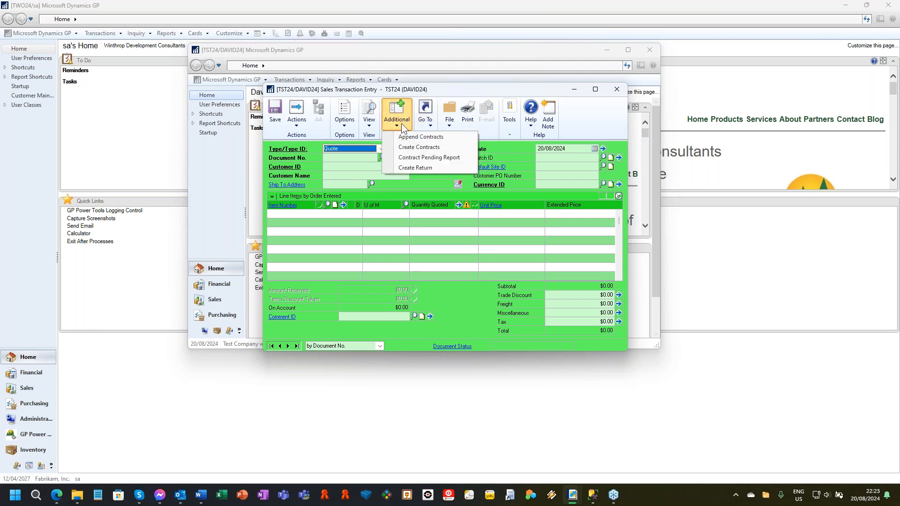
click(422, 169)
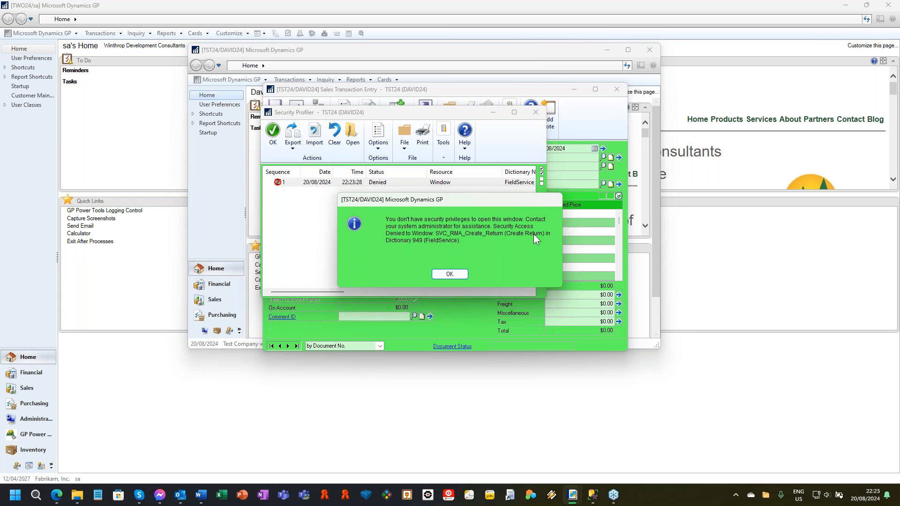
click(450, 275)
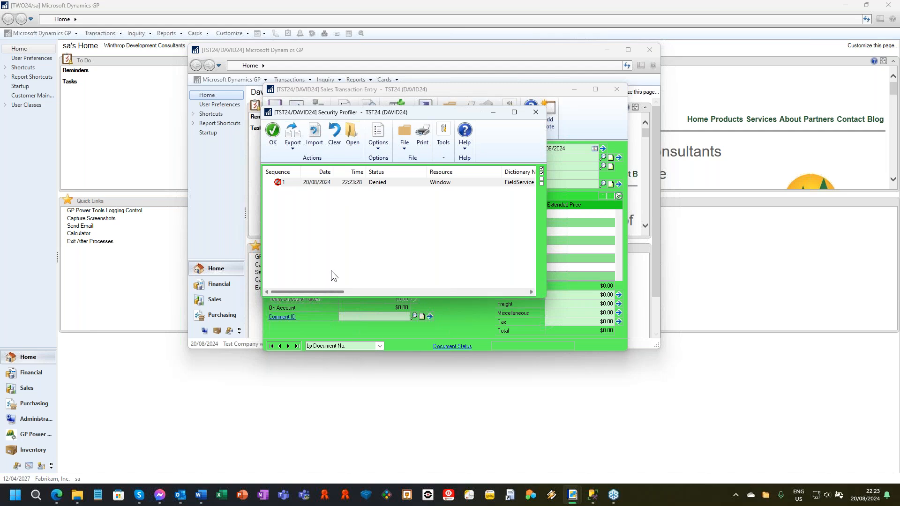
Step: Export the denied-access entry in Security Profiler to a Security Profiler Logs (*.spl.xml) file in the Data folder
click(322, 182)
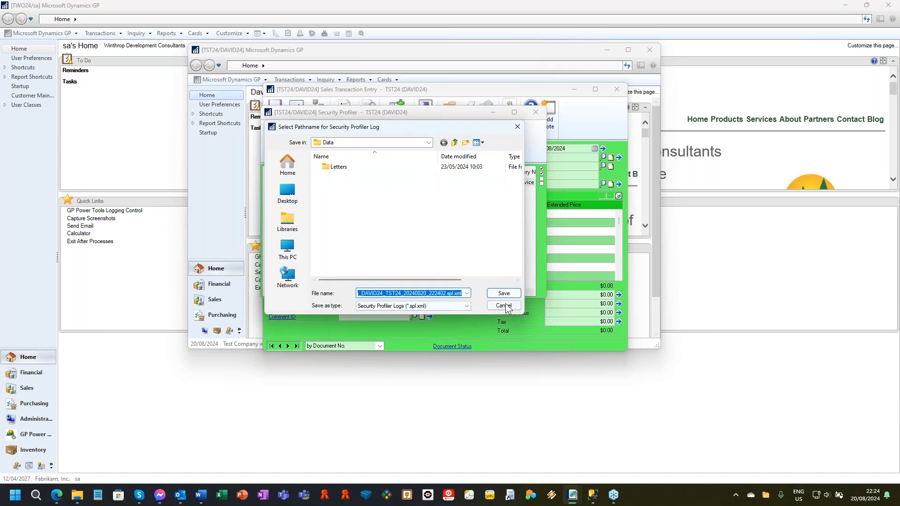
click(504, 293)
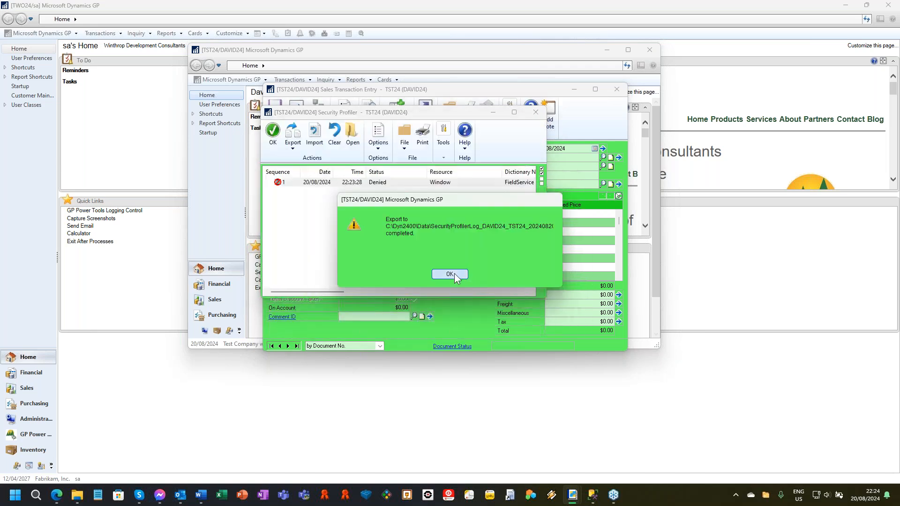
click(451, 276)
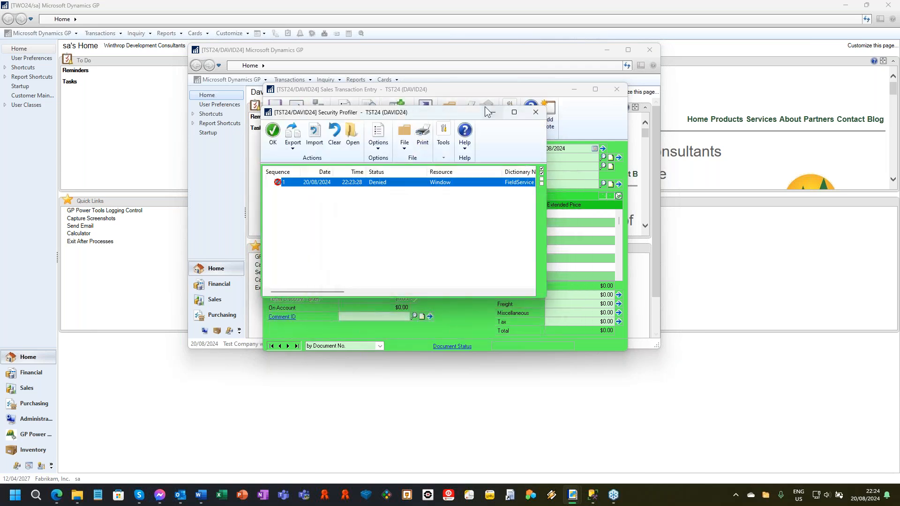
Step: Switch back to the sa session in TWO24 and display the GP Power Tools area page
click(527, 6)
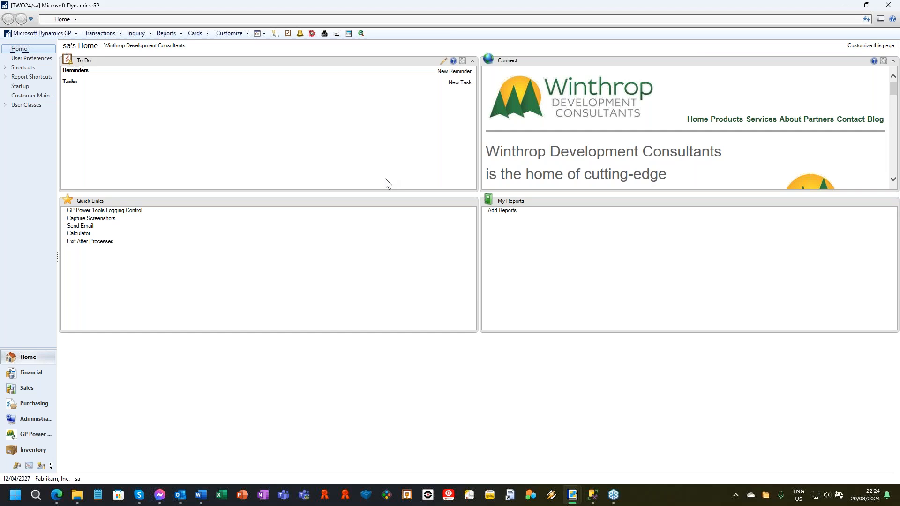
click(33, 435)
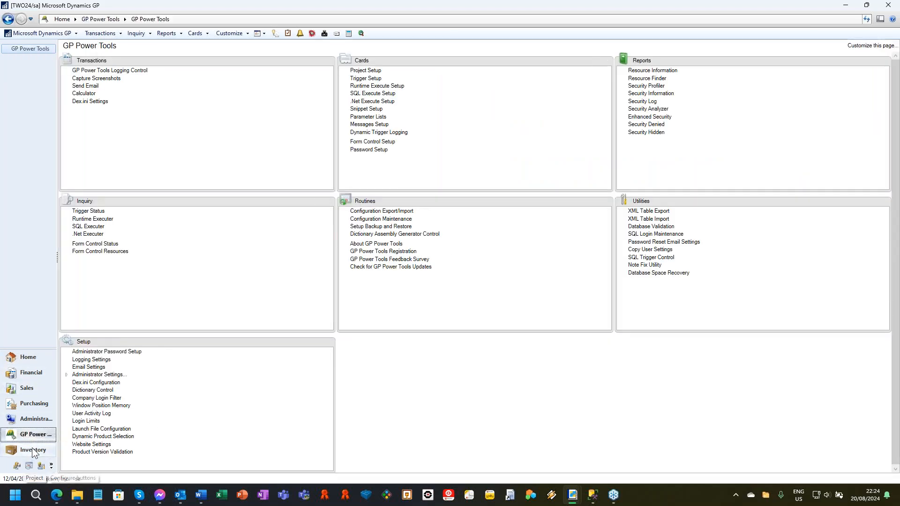
click(26, 359)
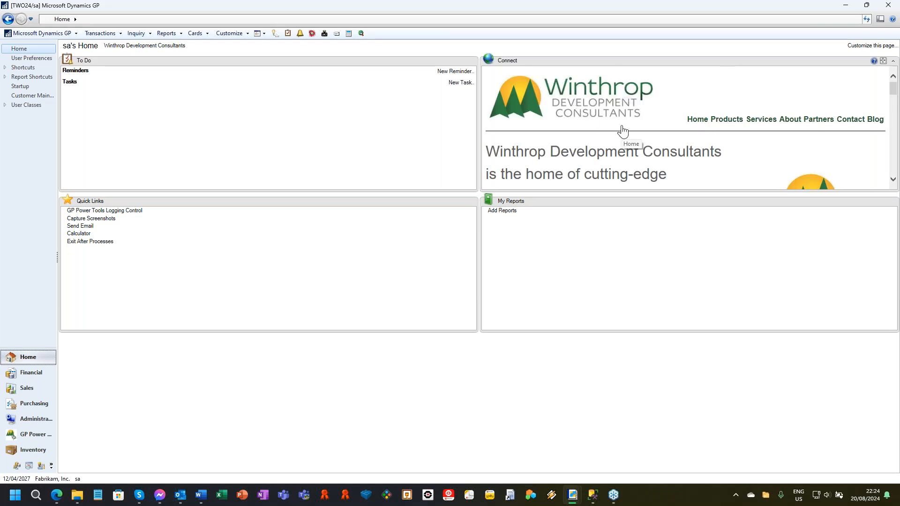
click(136, 46)
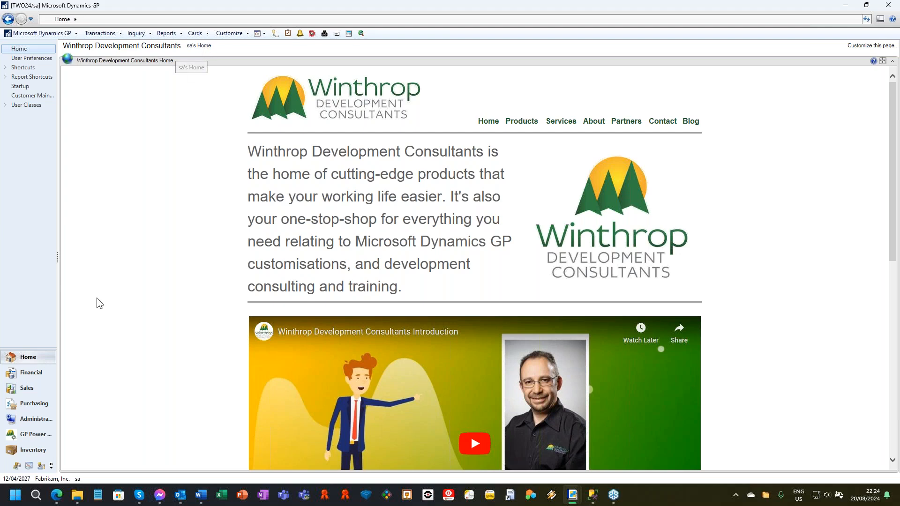
click(202, 51)
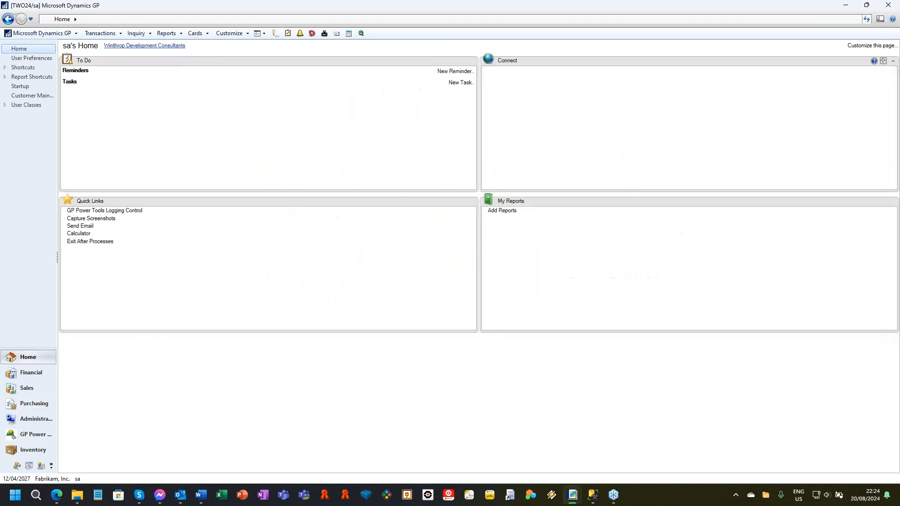
click(29, 434)
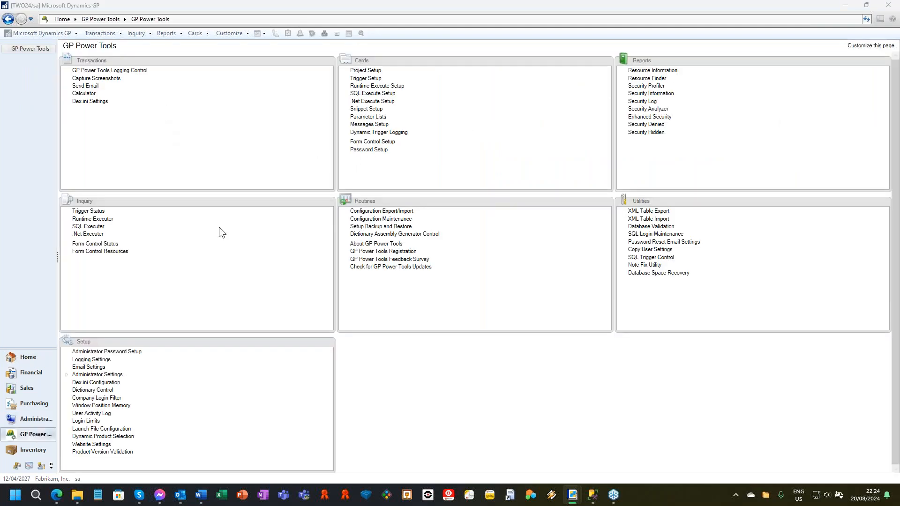
Step: Import the exported TST24 log into Security Profiler and widen the window to review all columns of the denied Create Return entry
click(654, 86)
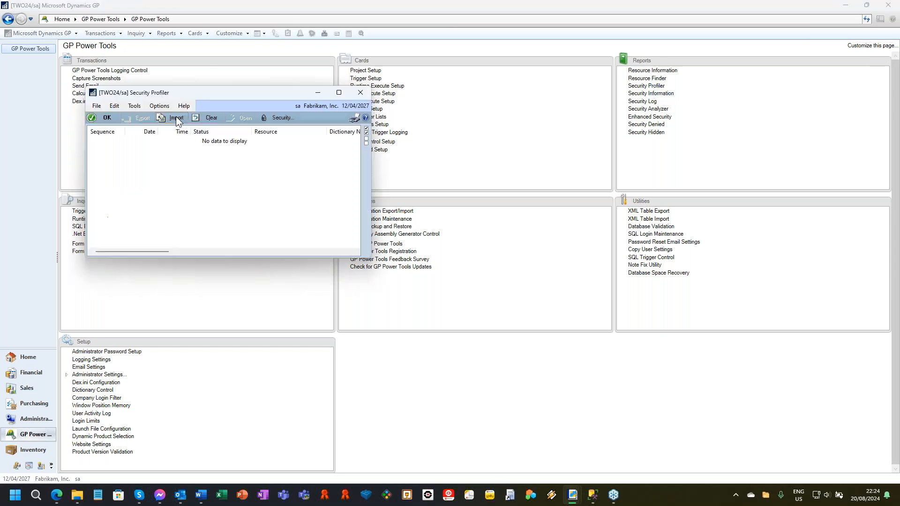
click(227, 174)
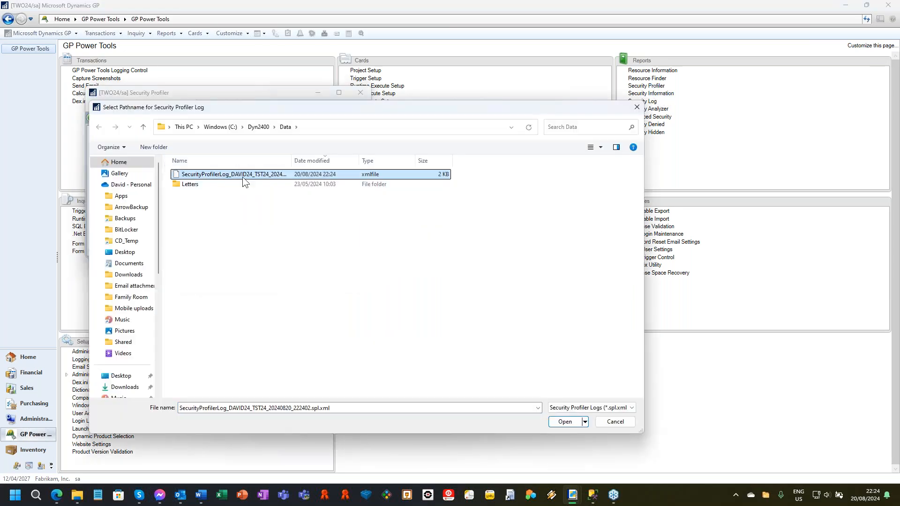
click(564, 422)
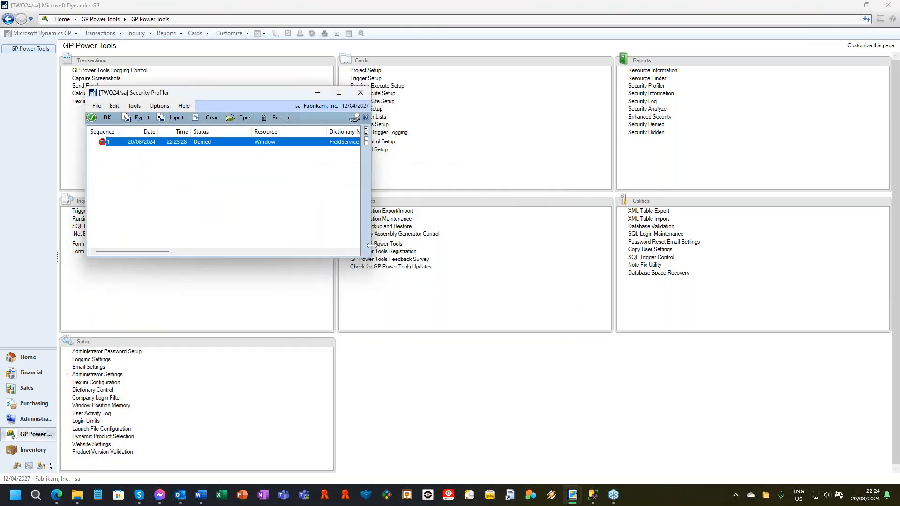
drag(372, 244, 773, 244)
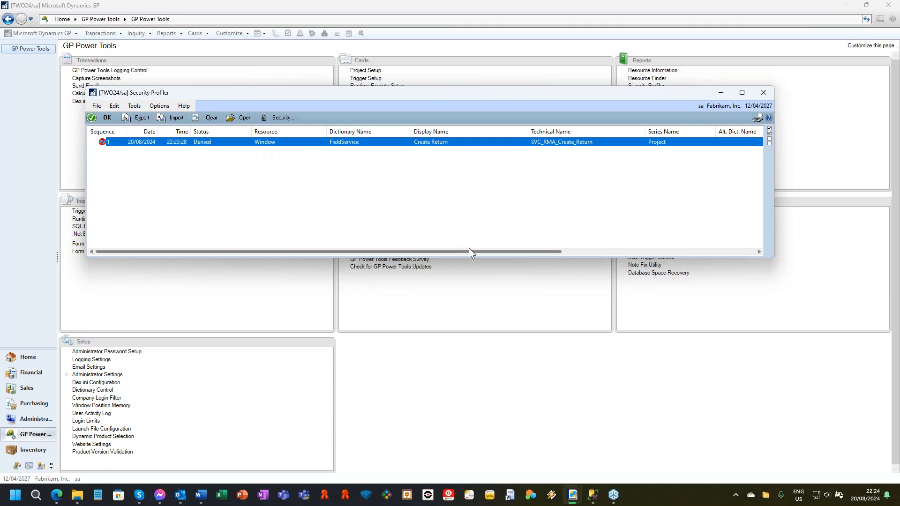
drag(470, 249, 607, 251)
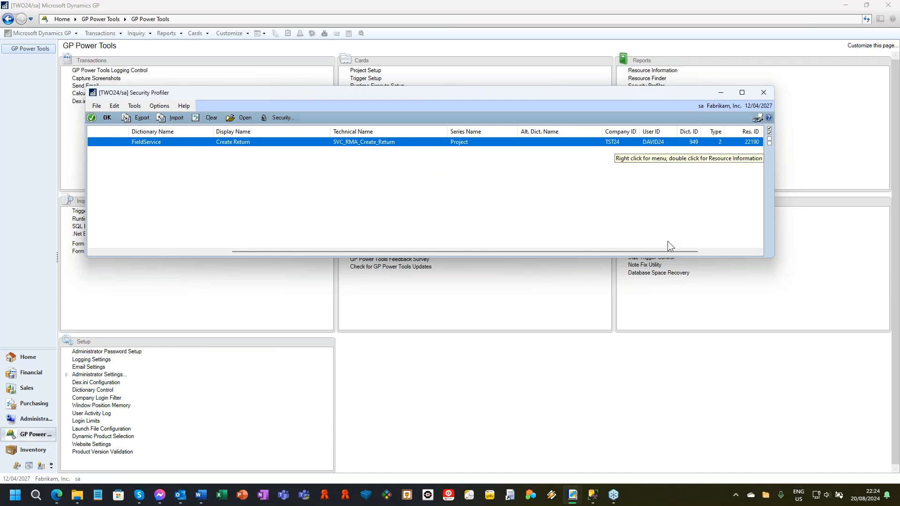
drag(673, 252, 187, 162)
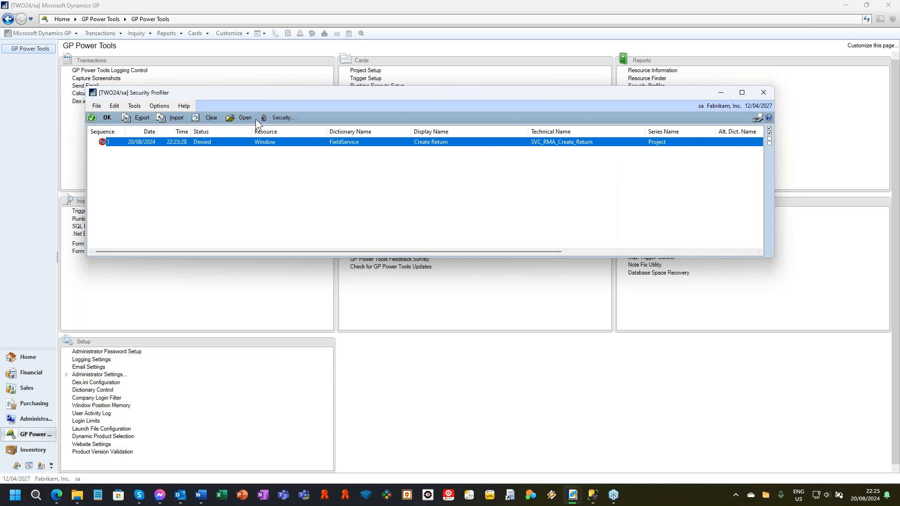
Step: Open Security Information for the denied Create Return window and expand its System Level access down to the TRX_FSS_RT01* task's roles
click(282, 117)
click(301, 130)
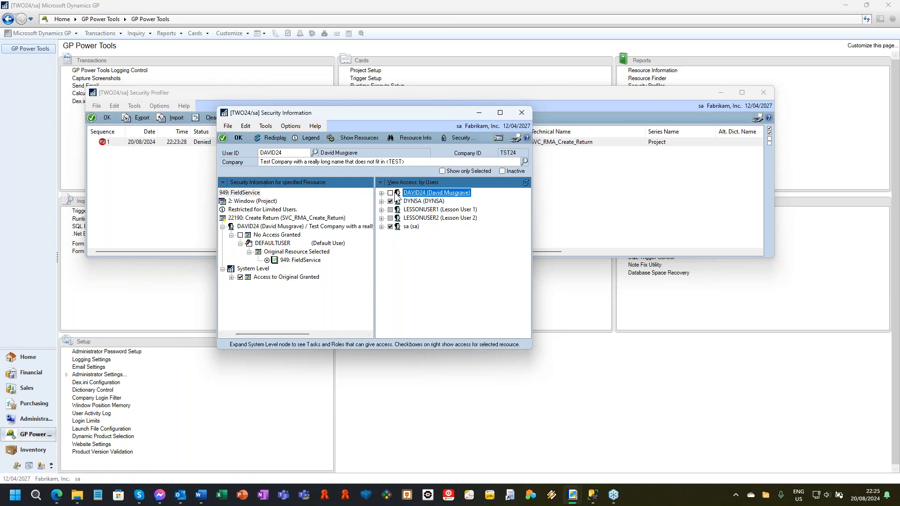
drag(271, 334, 259, 334)
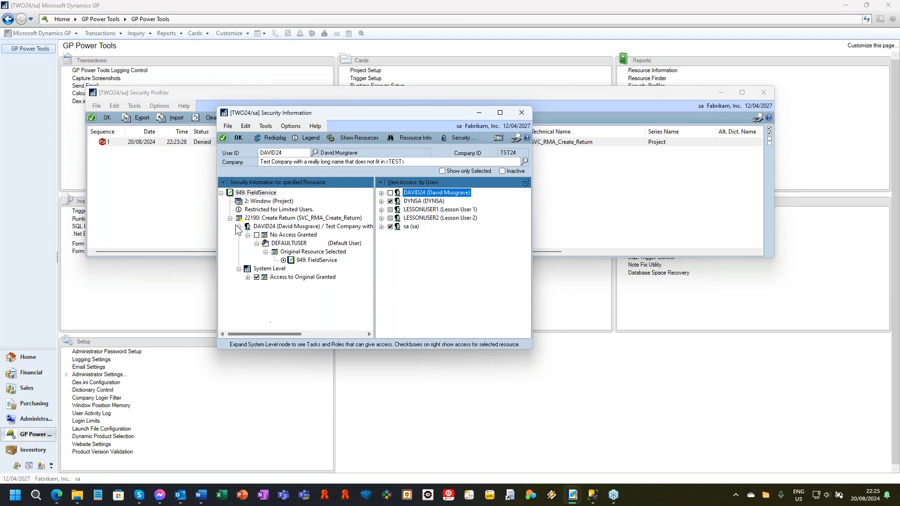
click(248, 278)
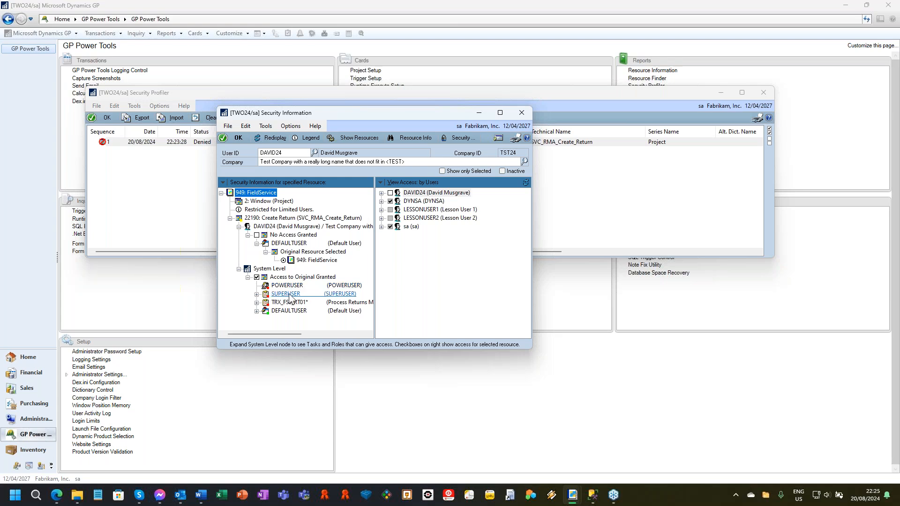
click(257, 302)
Step: Enlarge the Security Information window and widen its resource pane to read the full names in the security tree
click(318, 334)
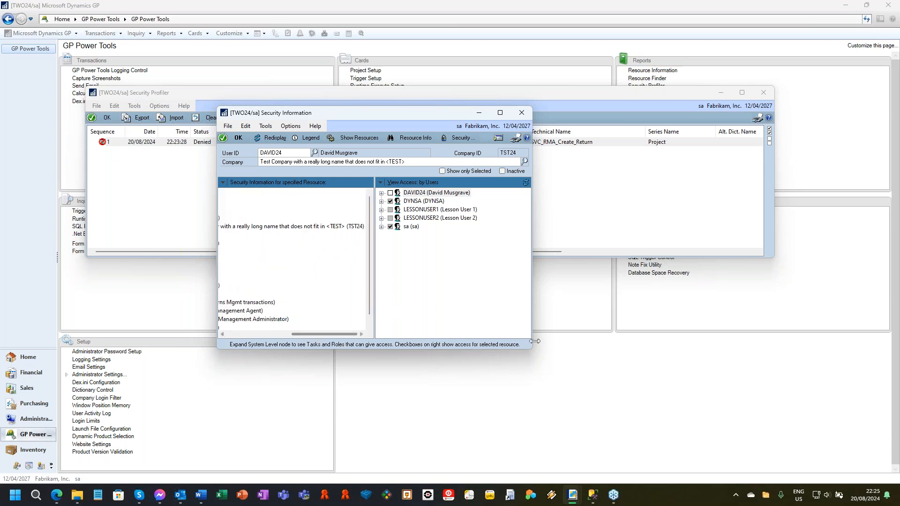
drag(528, 349, 726, 389)
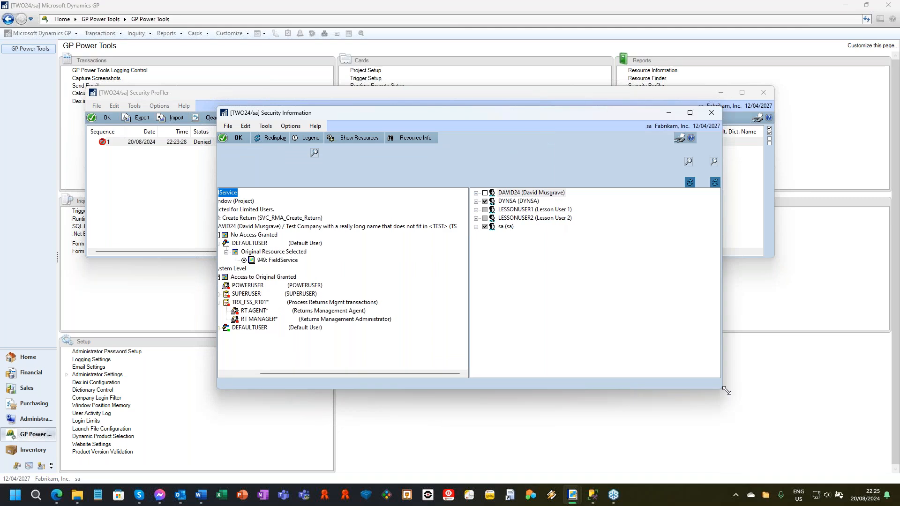
drag(470, 315, 425, 318)
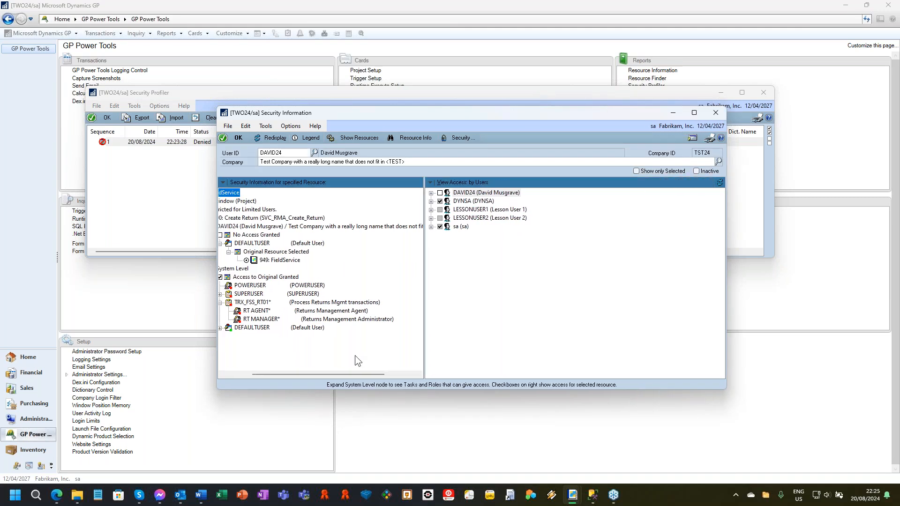
drag(359, 372, 219, 280)
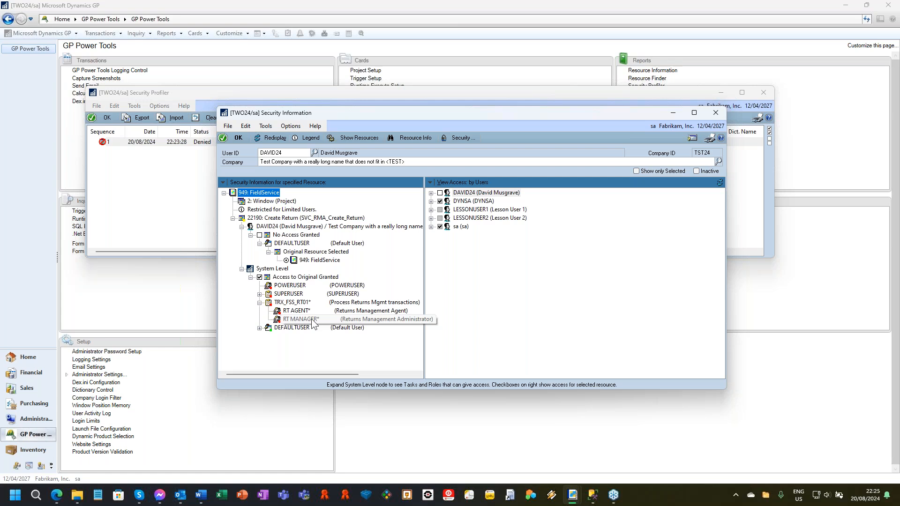
drag(423, 287, 539, 280)
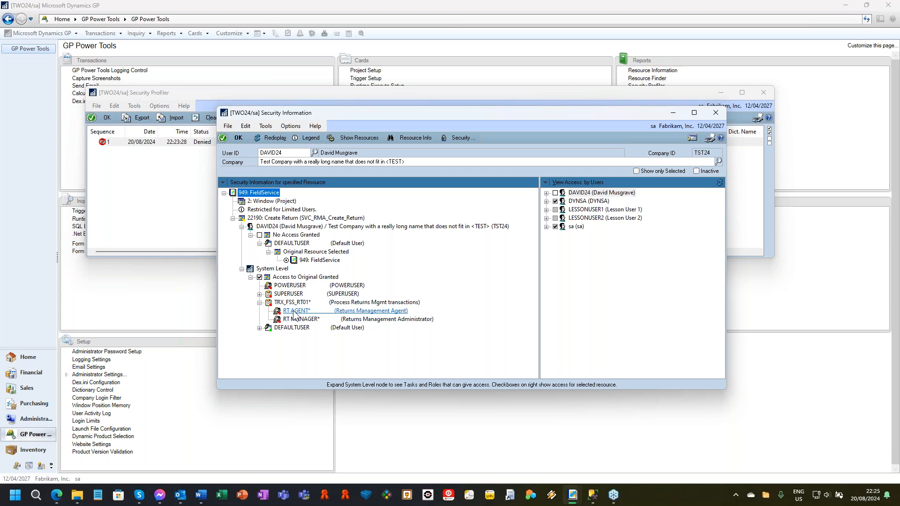
Step: Assign the RT AGENT* security role to the denied user in the TST24 test company, save it, and dismiss the message
double_click(300, 227)
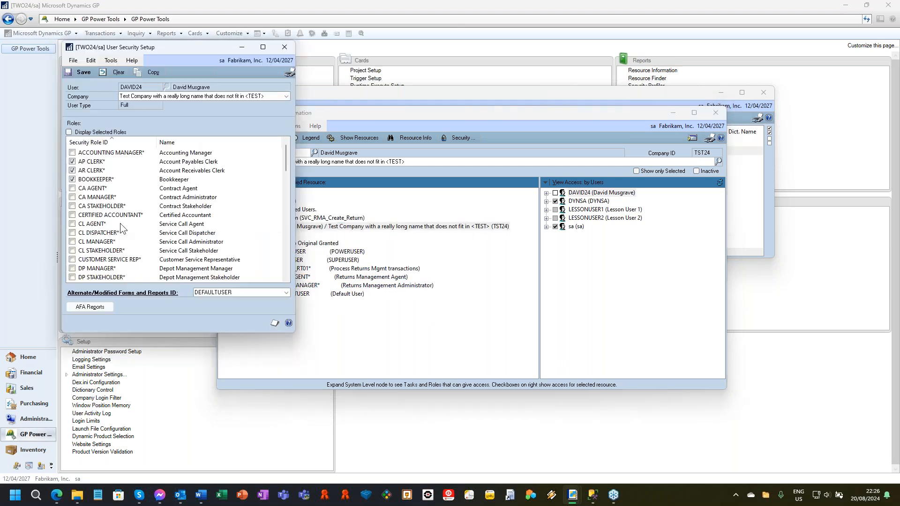
scroll(143, 227, down, 10)
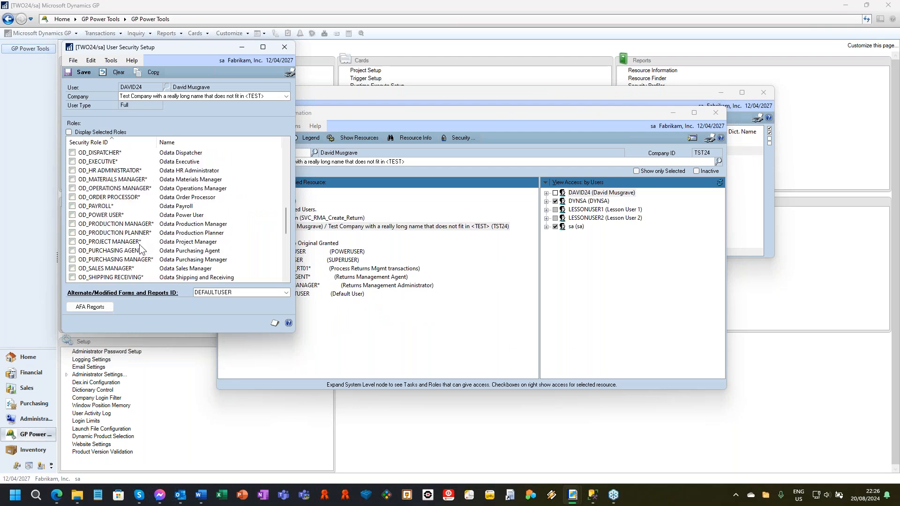
scroll(141, 251, down, 5)
click(72, 268)
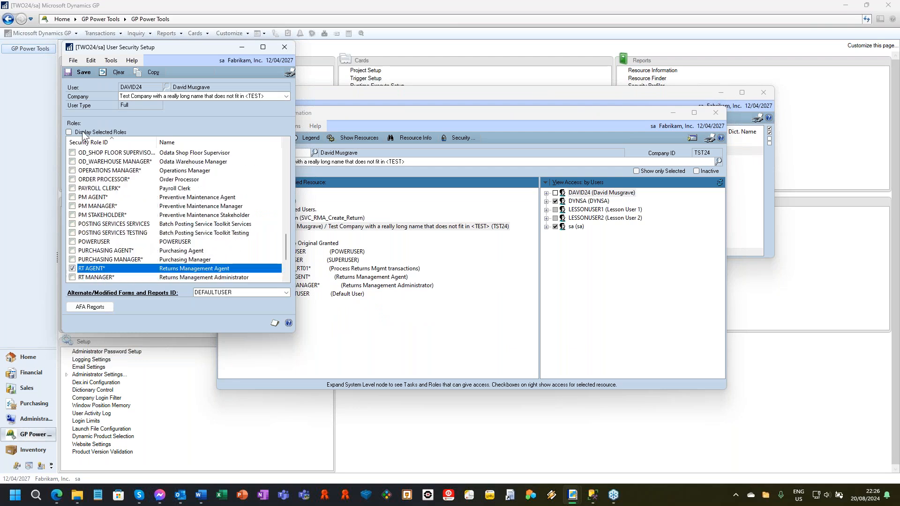
click(81, 72)
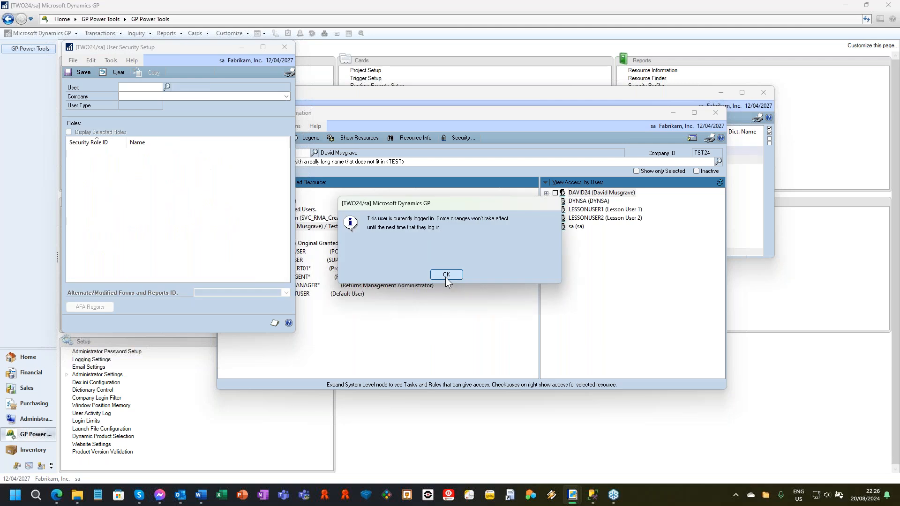
click(445, 275)
Step: Refresh the access details in Security Information and expand the user's granted task, DEFAULTUSER and company nodes to check the access
click(403, 97)
click(413, 323)
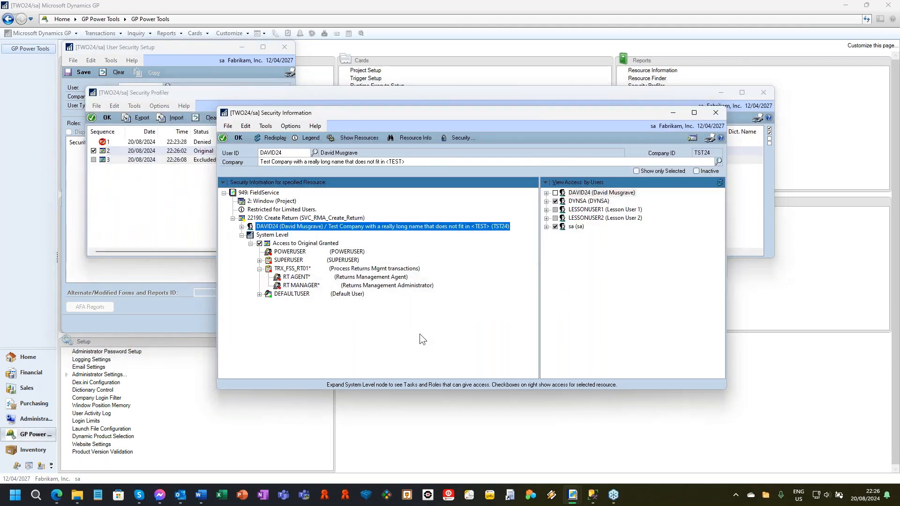
click(713, 184)
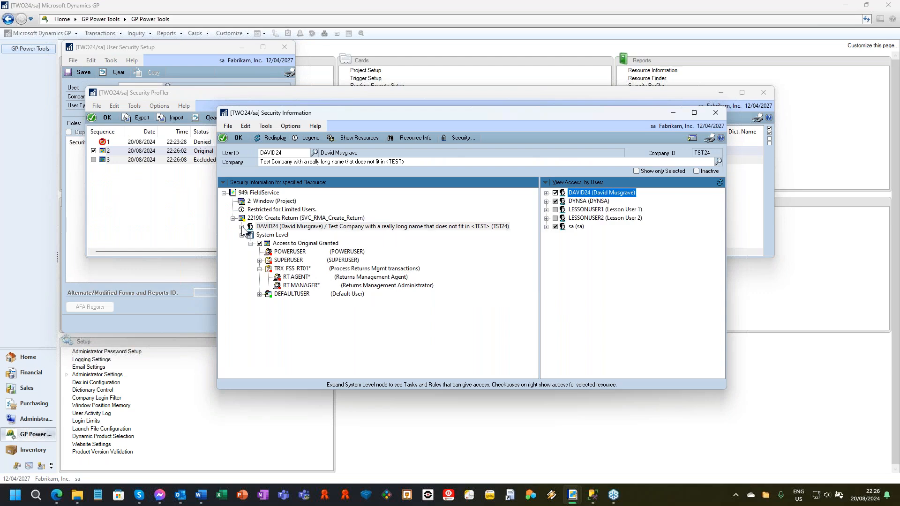
double_click(256, 228)
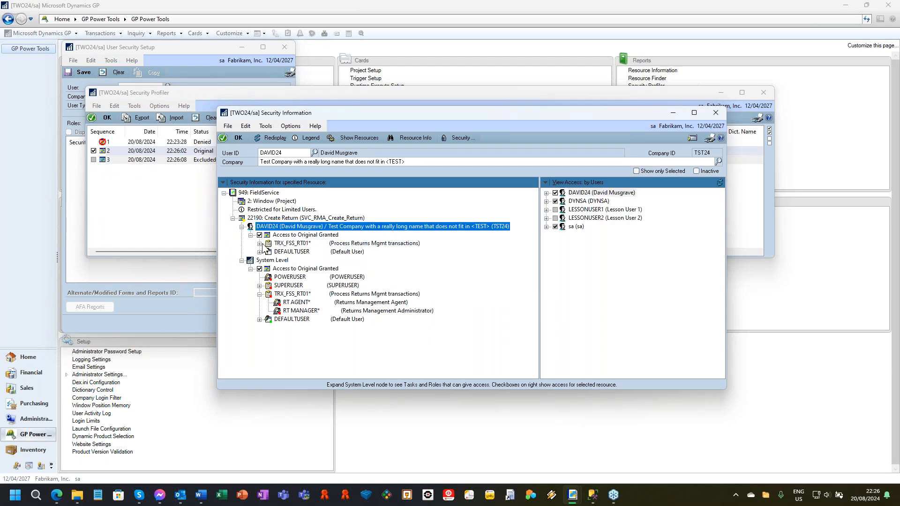
click(260, 243)
click(259, 261)
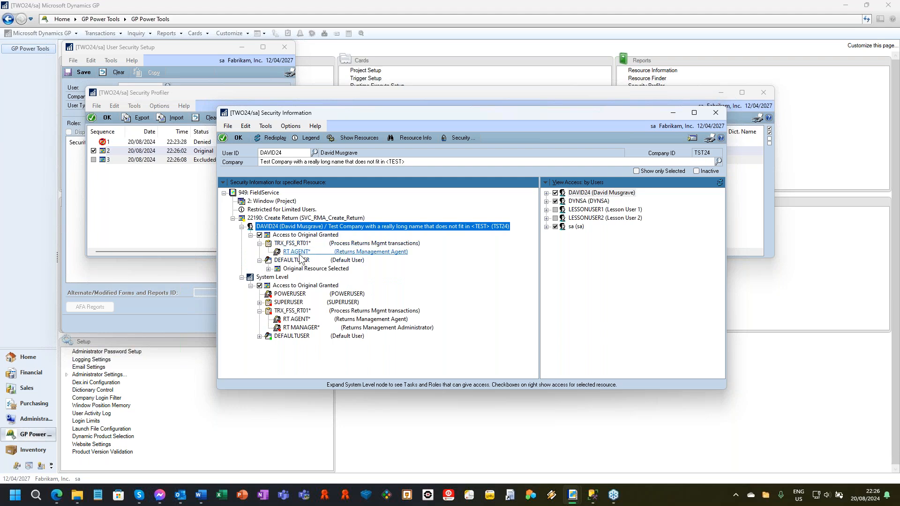
click(546, 193)
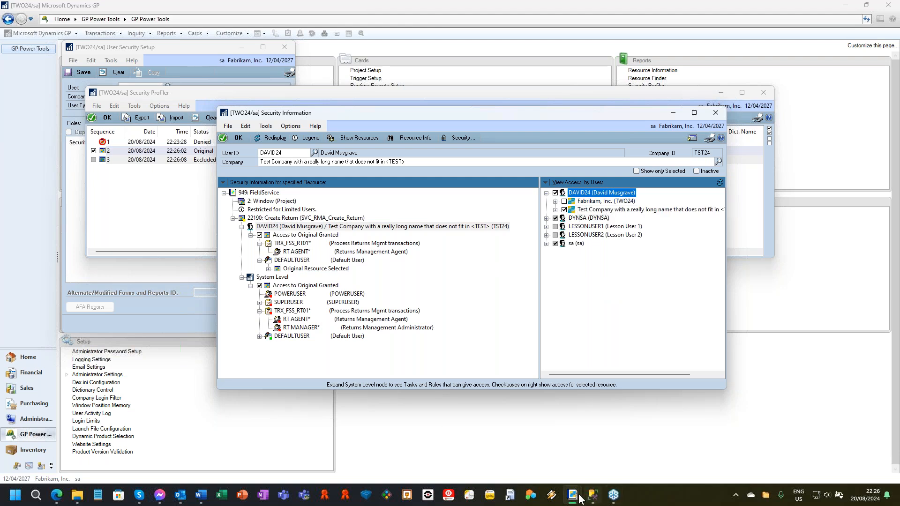
Step: Switch to Sales Transaction Entry in the TST24 session, open Create Return to test access, and close the Create Return window
mouse_move(570, 500)
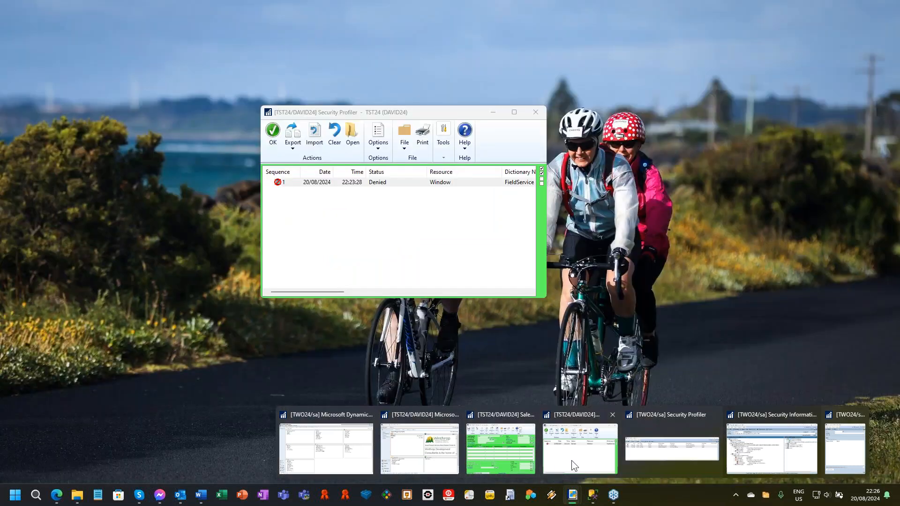
click(571, 460)
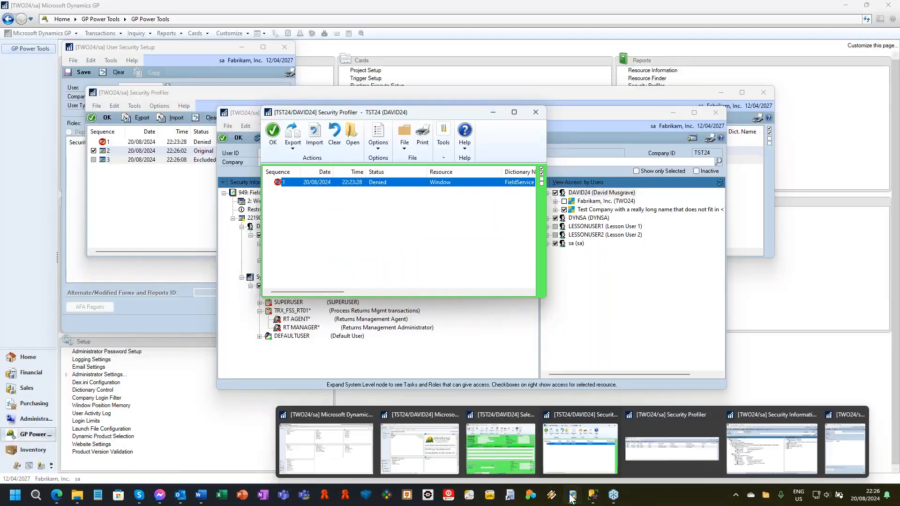
click(510, 459)
click(399, 126)
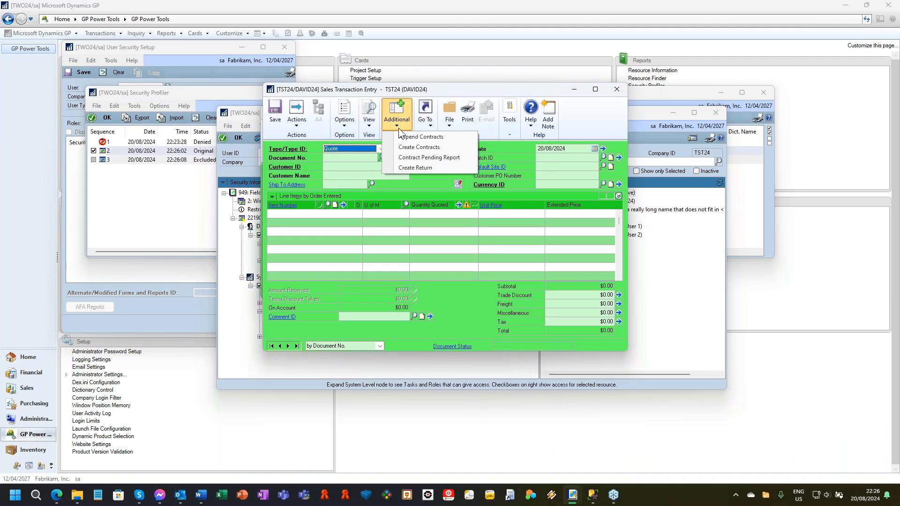
click(414, 167)
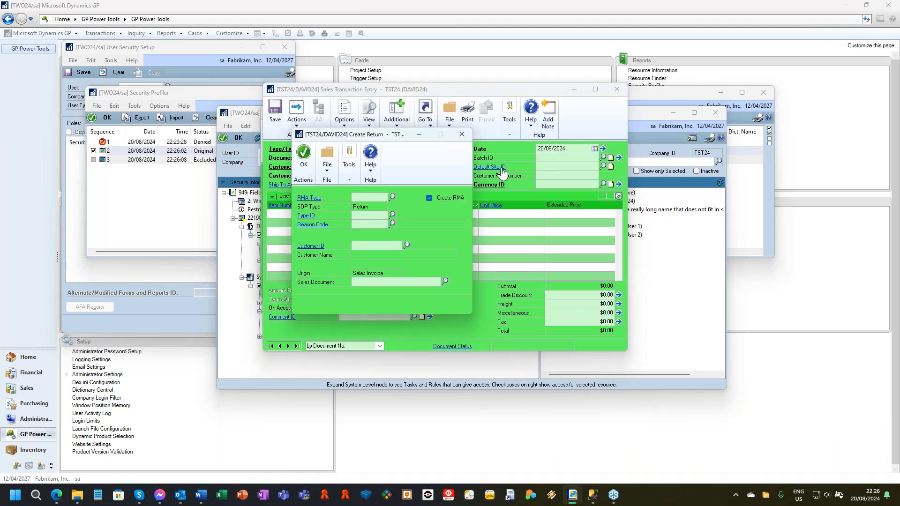
click(461, 134)
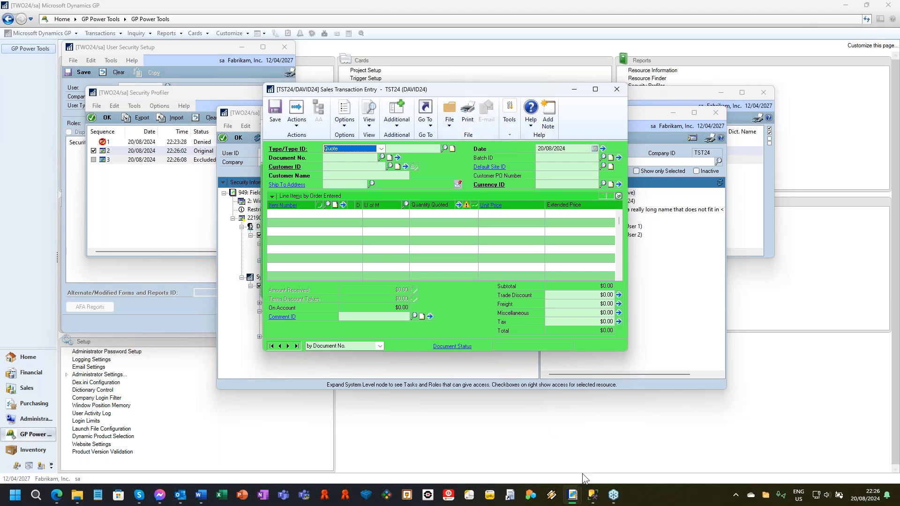
Step: Check the new Create Return entry in the TST24 Security Profiler and show the Refresh Application Navigation option
mouse_move(581, 495)
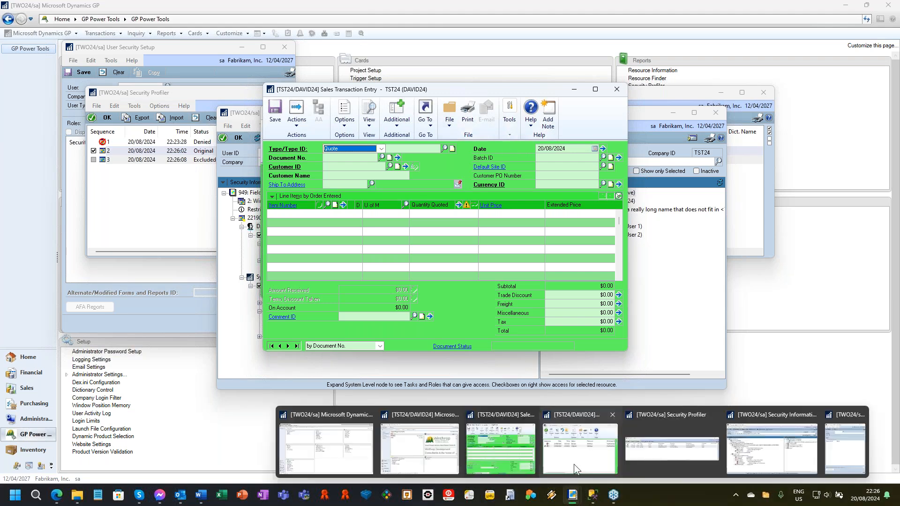
mouse_move(574, 467)
click(574, 464)
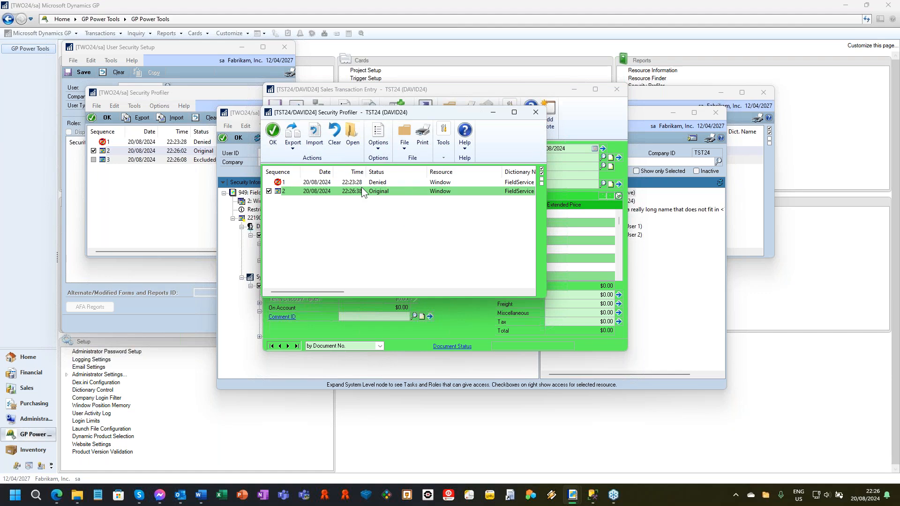
click(386, 149)
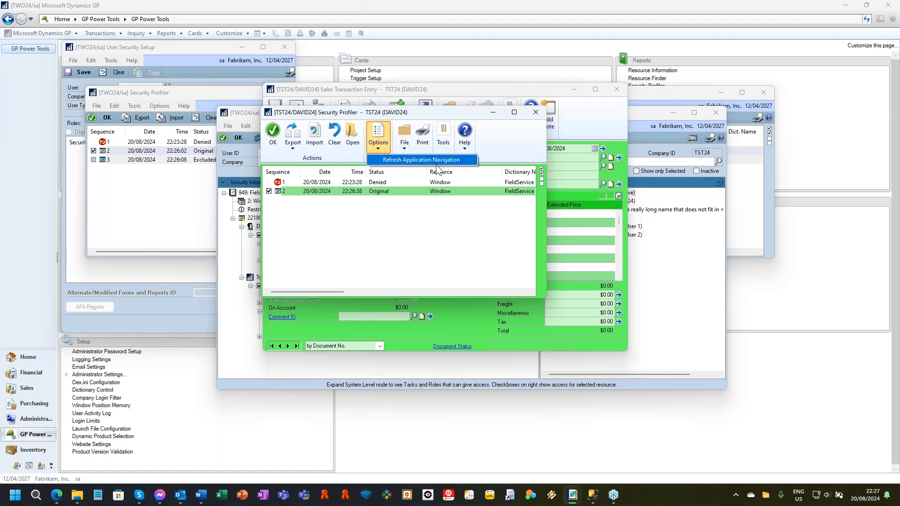
Step: Close Security Profiler, Sales Transaction Entry and the main window of the TST24 session
click(535, 113)
click(535, 113)
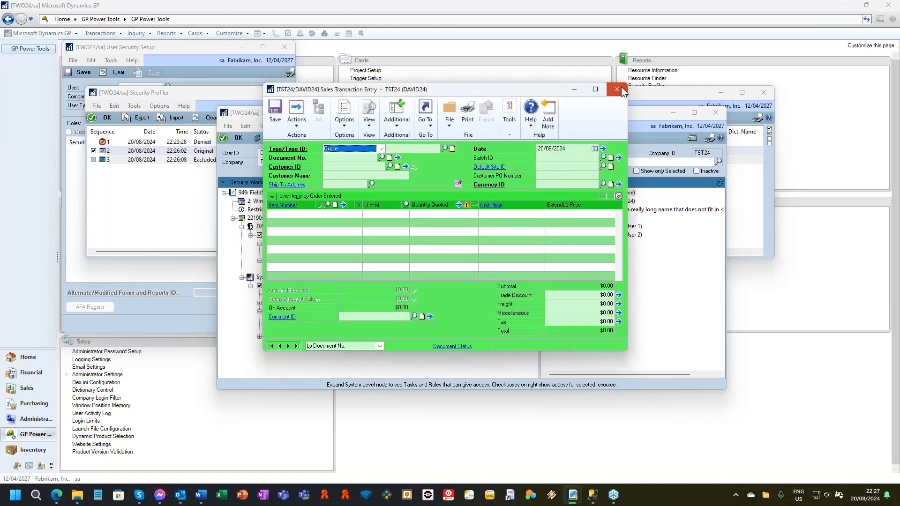
click(623, 90)
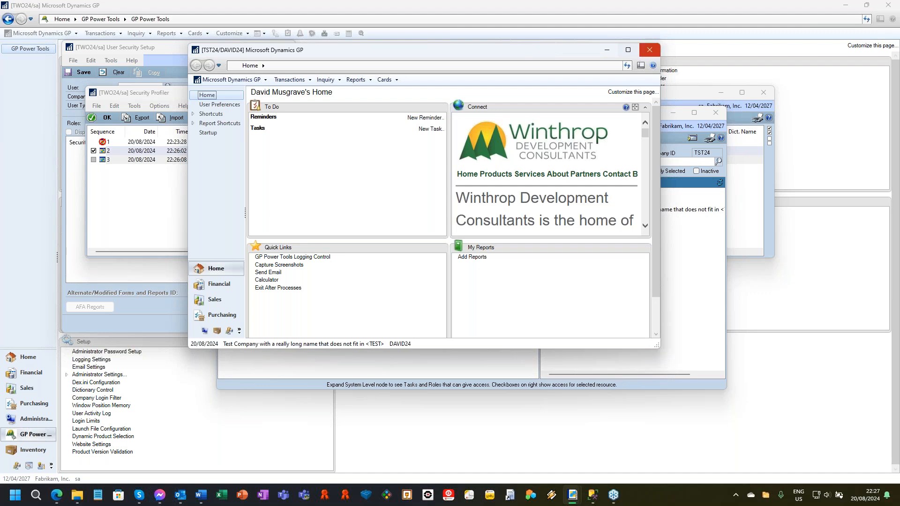
click(654, 50)
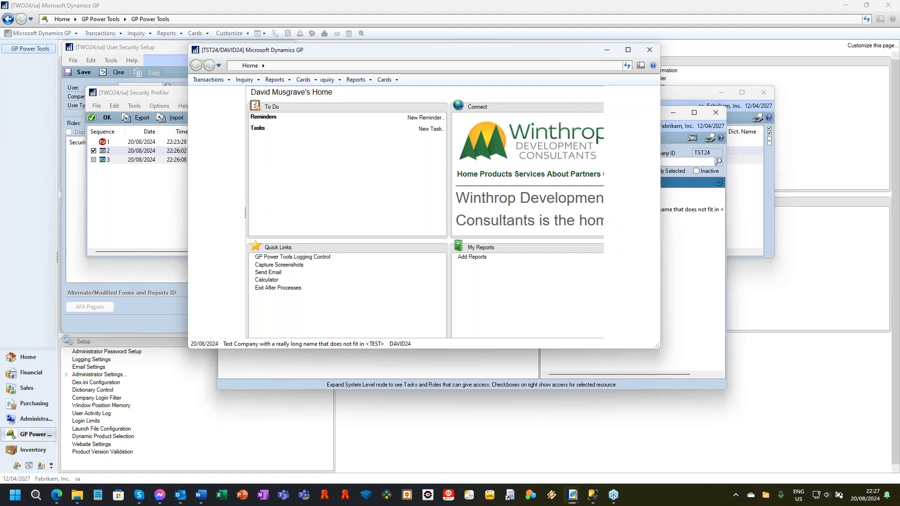
Step: Save the open record in User Security Setup in the TWO24 session and close the window
double_click(289, 228)
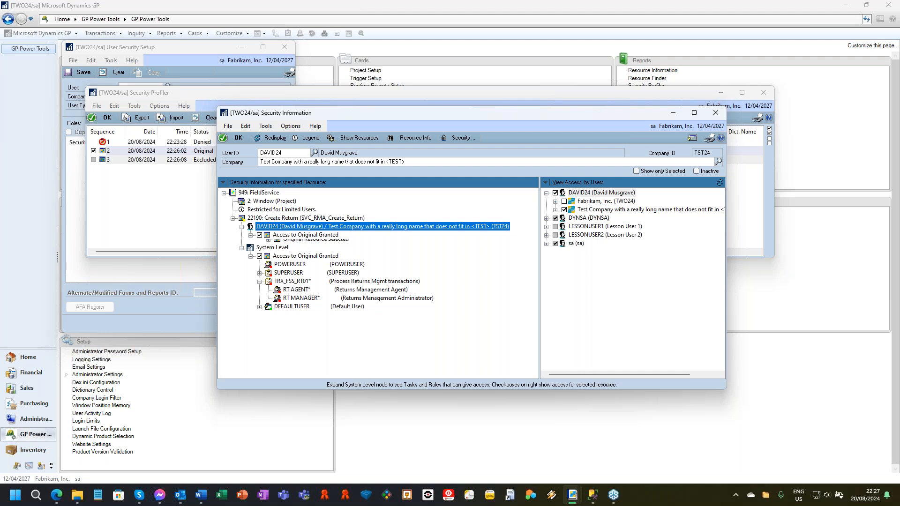
click(72, 188)
click(75, 73)
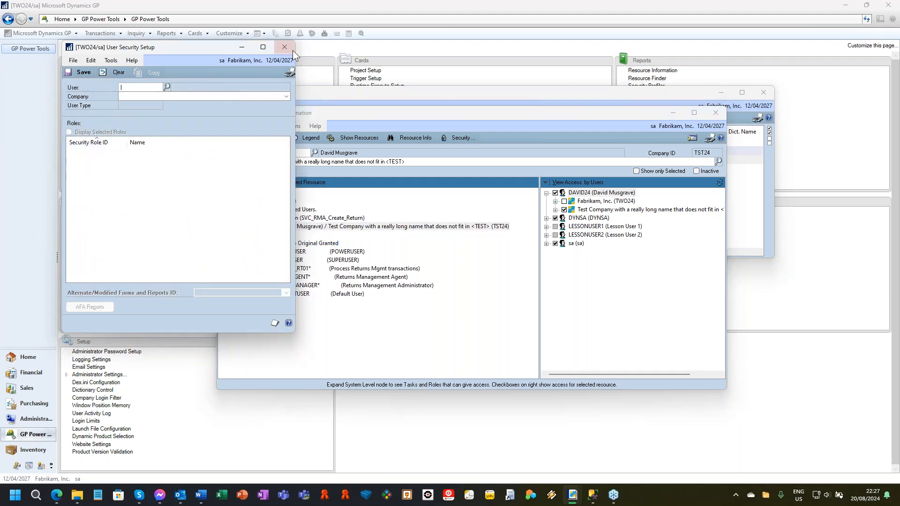
click(285, 47)
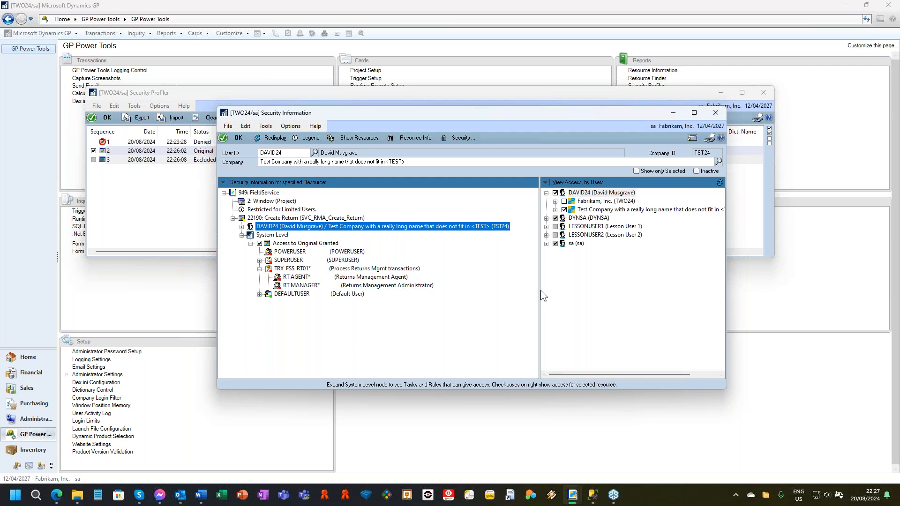
Step: Resize the Security Information panes and window, and close Security Profiler and Security Information
drag(540, 290, 484, 291)
drag(724, 390, 696, 356)
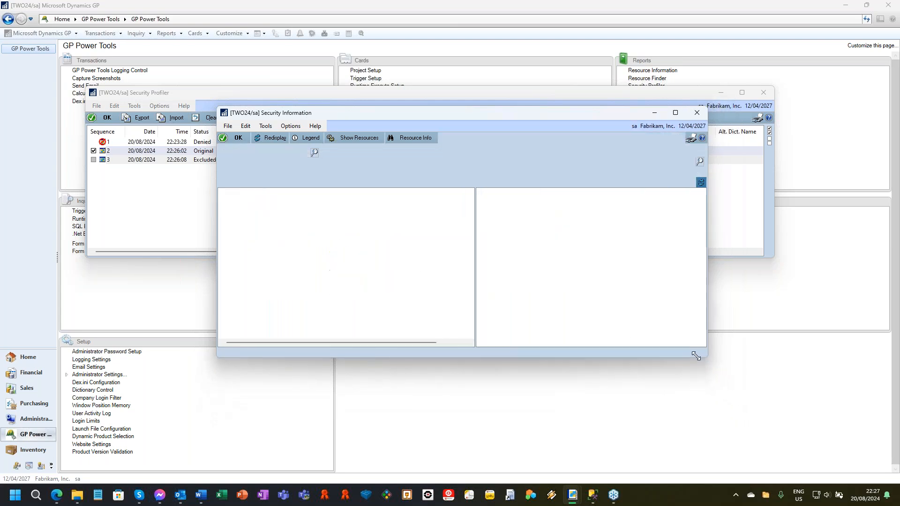
click(765, 93)
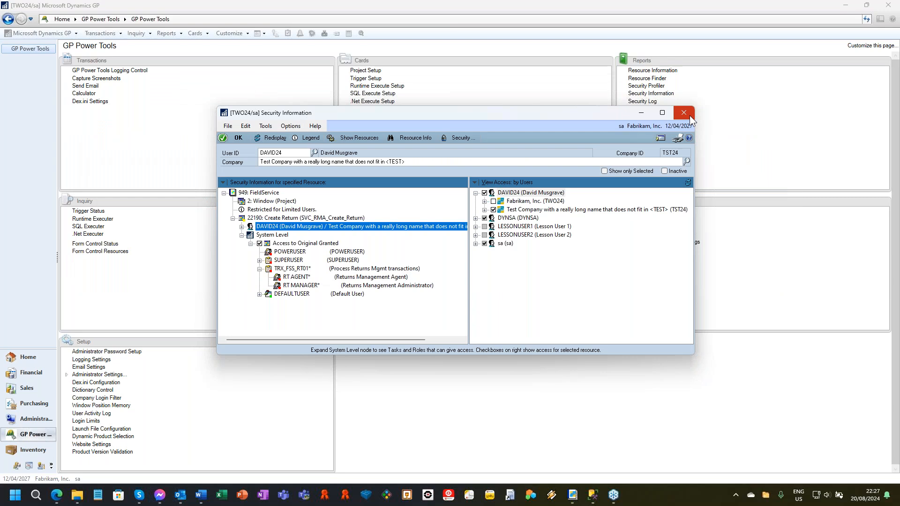
click(689, 115)
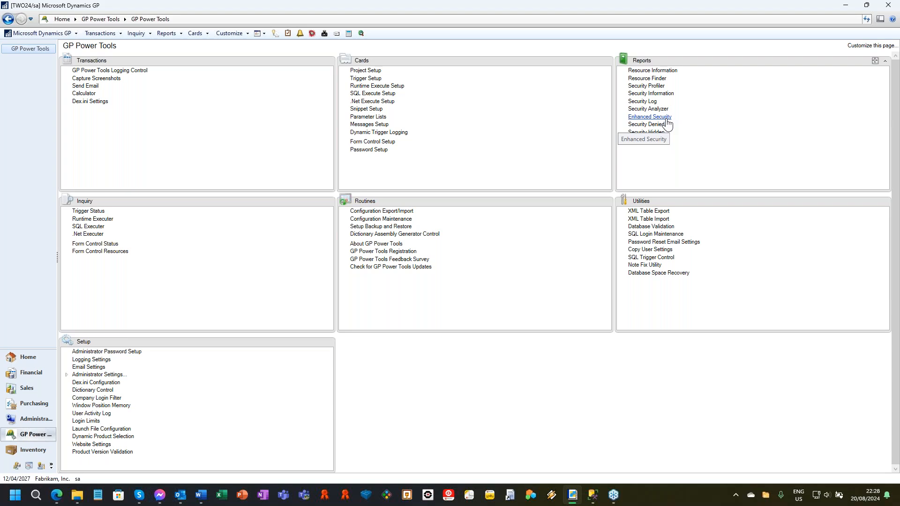
Step: Open Enhanced Security, choose the test user, and select Customer Maintenance under Menus > Cards > Sales
click(667, 118)
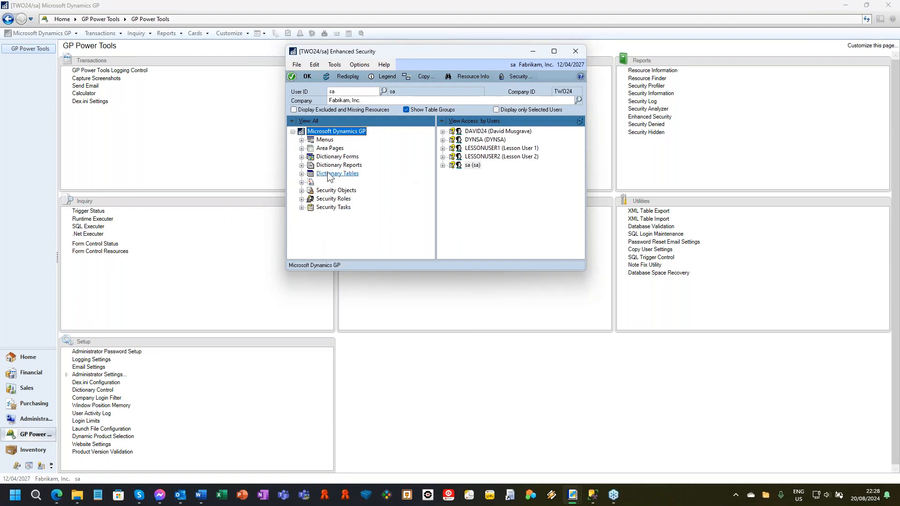
click(447, 132)
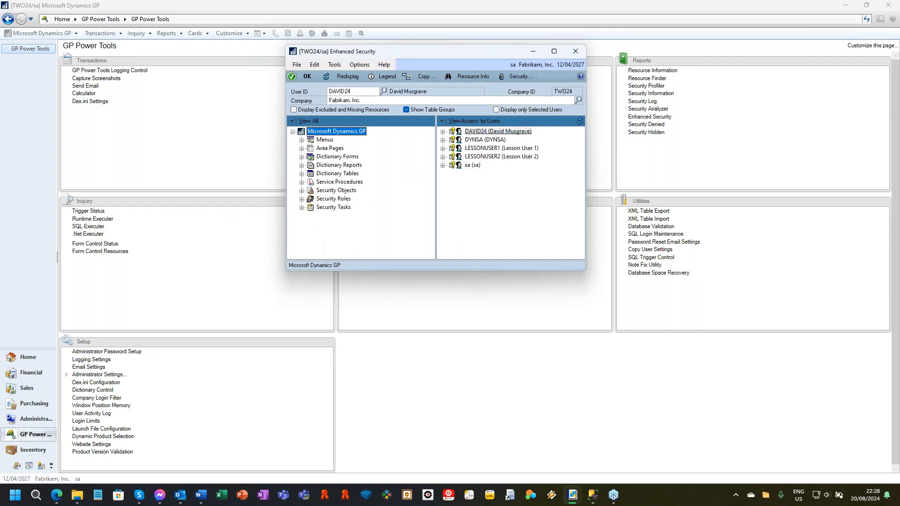
click(302, 140)
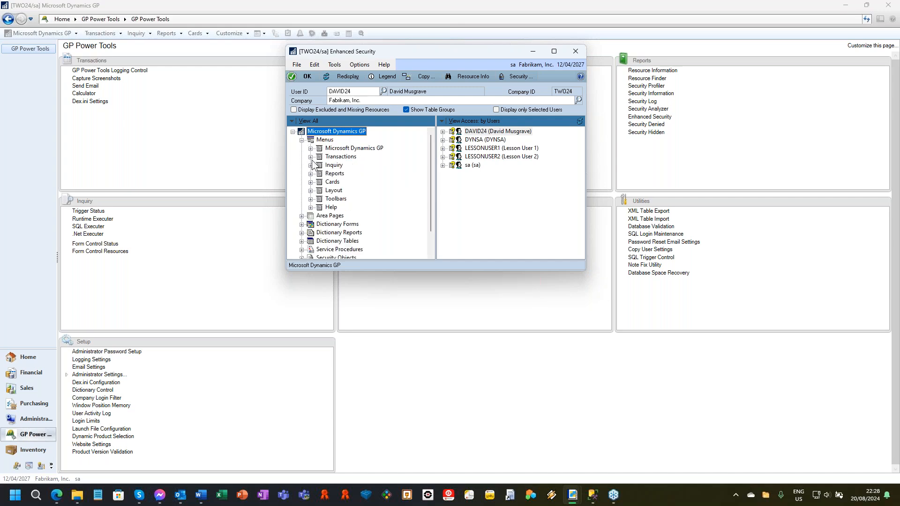
click(311, 182)
click(319, 164)
click(380, 140)
Step: Deny the test user access to Customer Maintenance in both Fabrikam, Inc. (TWO24) and the test company (TST24)
double_click(498, 131)
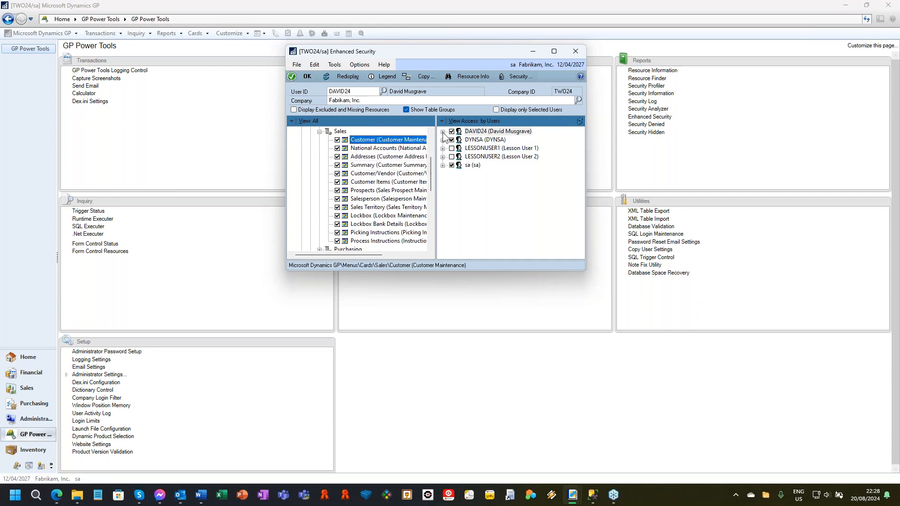
drag(585, 269, 709, 305)
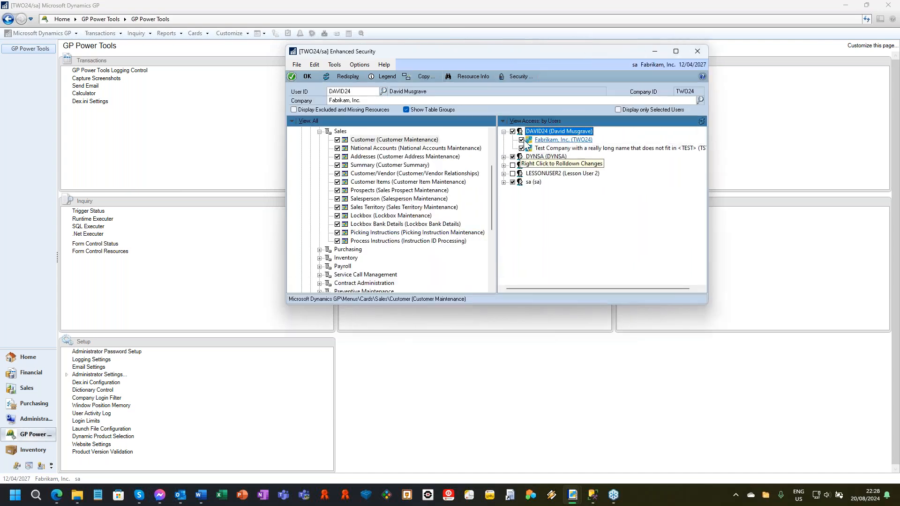
click(521, 139)
click(521, 148)
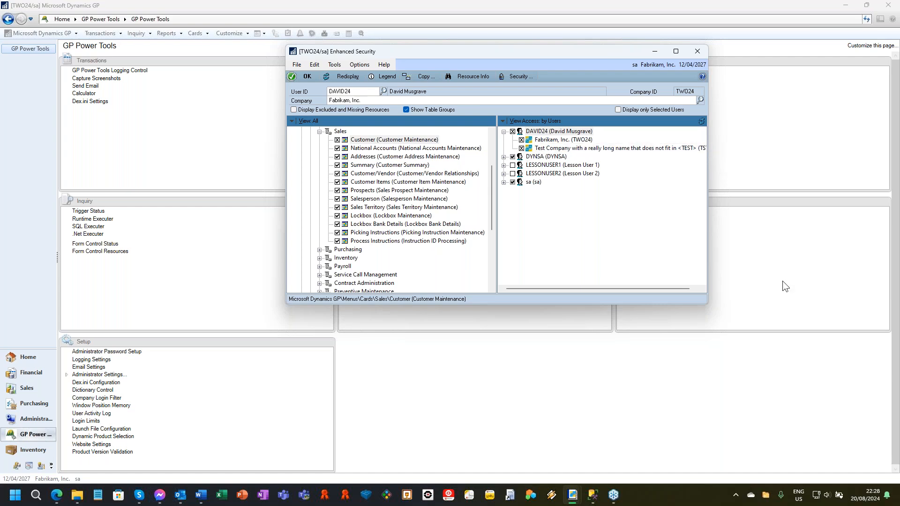
Step: Deny the test user the Return document under Security Objects > Document Access > Sales in both companies
scroll(356, 236, down, 2)
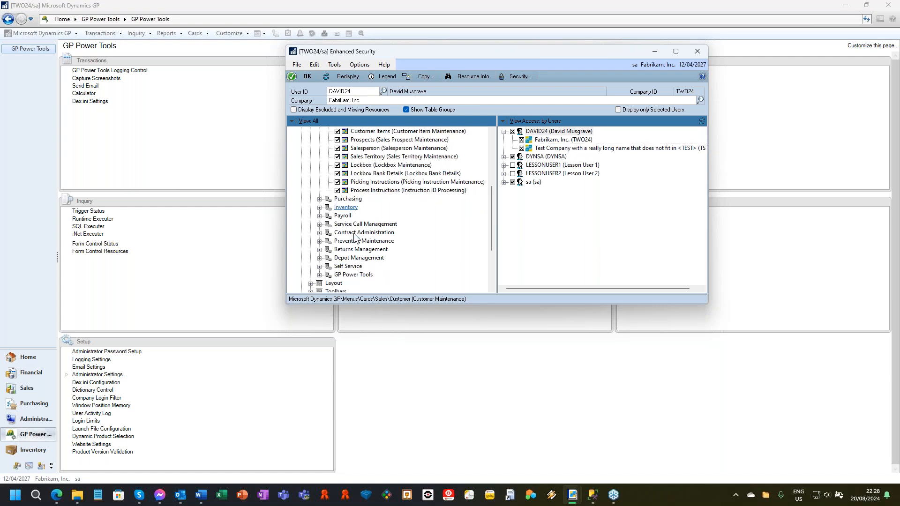
scroll(357, 238, down, 2)
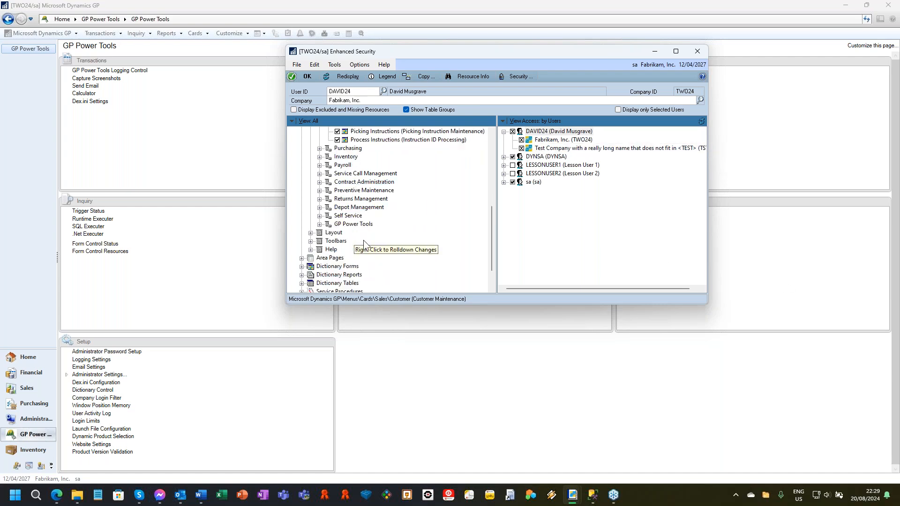
scroll(370, 259, down, 2)
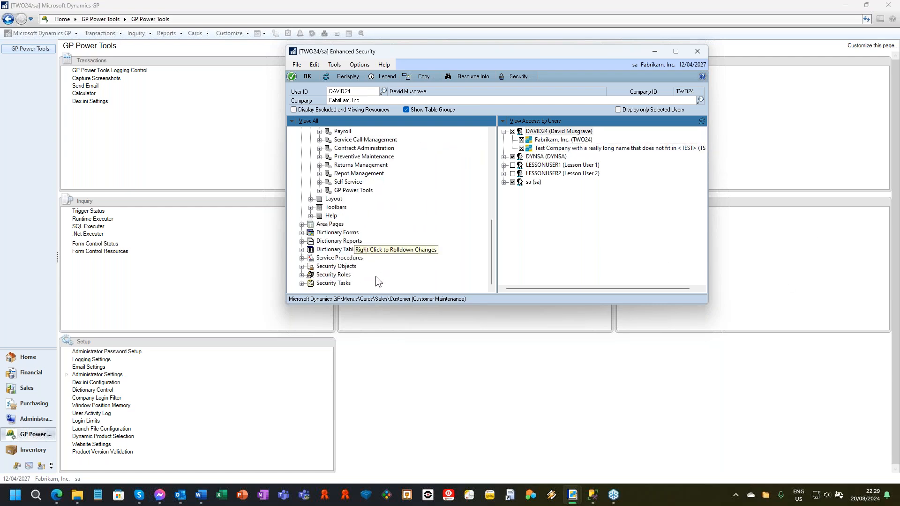
click(301, 266)
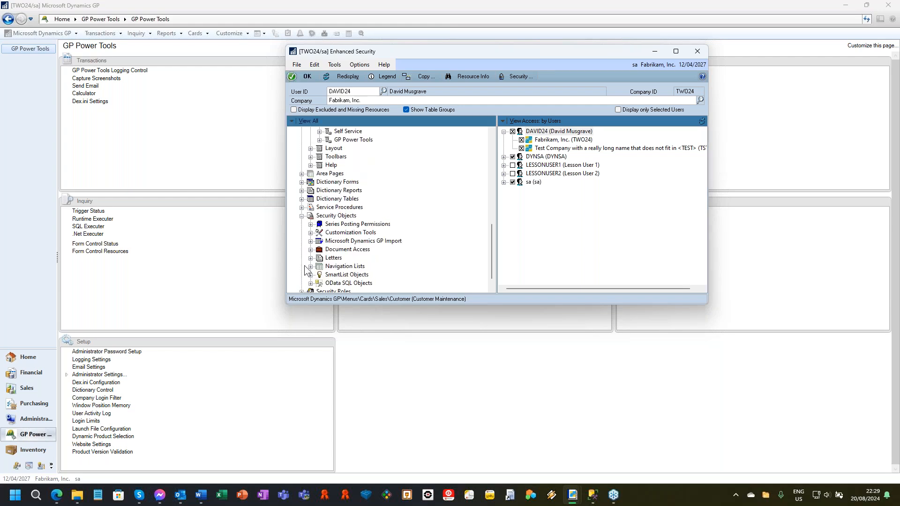
click(310, 249)
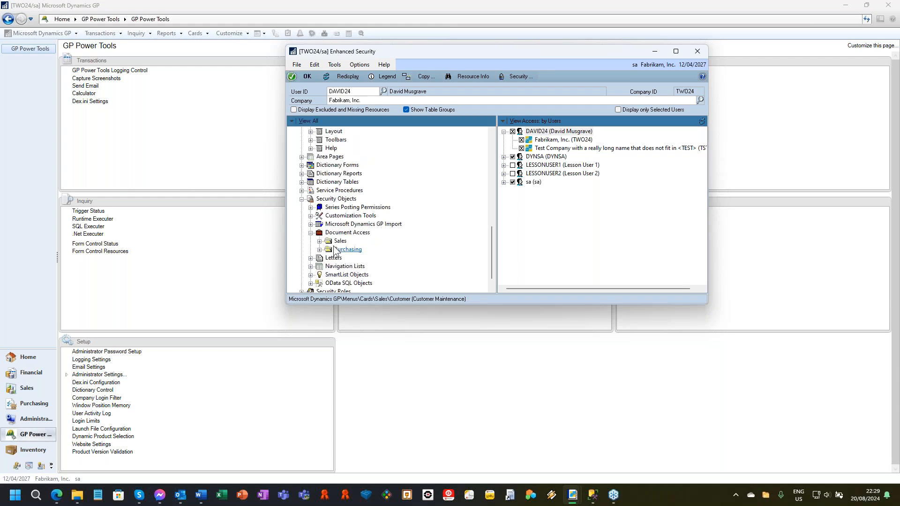
click(320, 241)
click(359, 266)
click(522, 140)
click(521, 148)
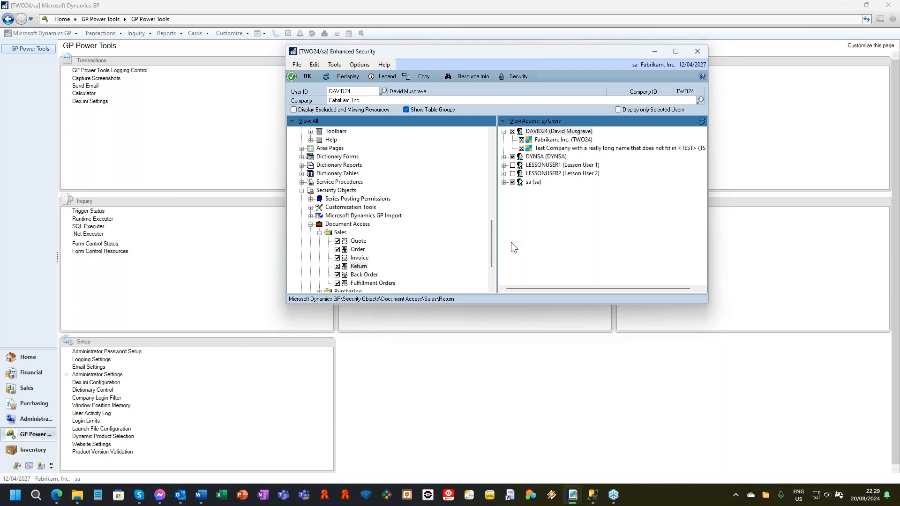
Step: Show the Security Information for Customer Maintenance from Enhanced Security and move its window clear of the resource tree
drag(491, 255, 505, 159)
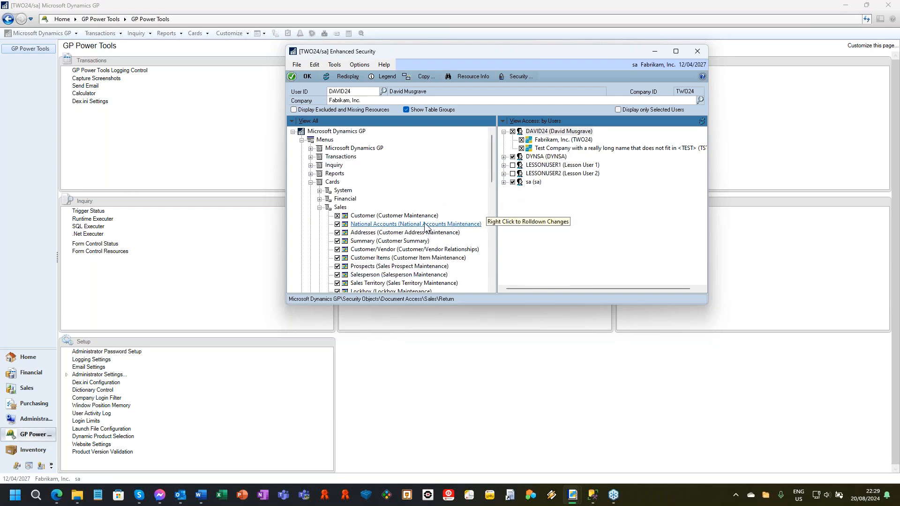
click(402, 216)
click(516, 76)
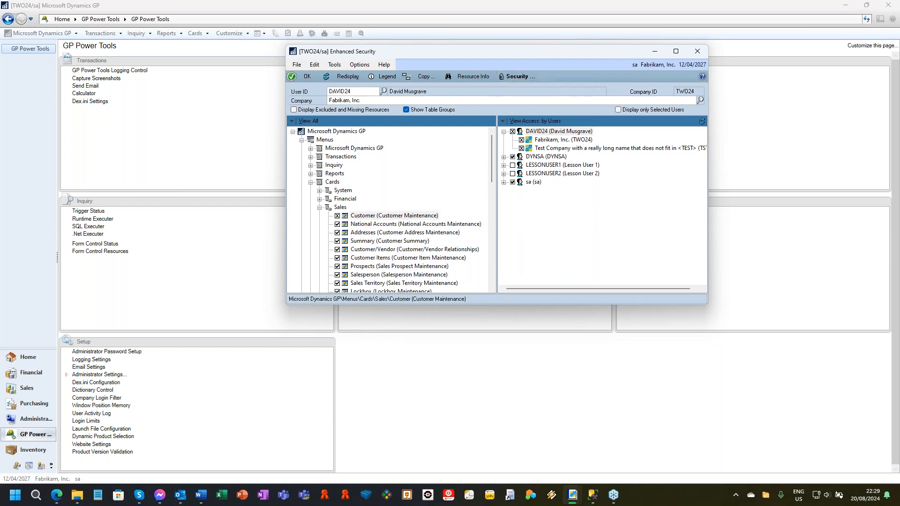
click(543, 88)
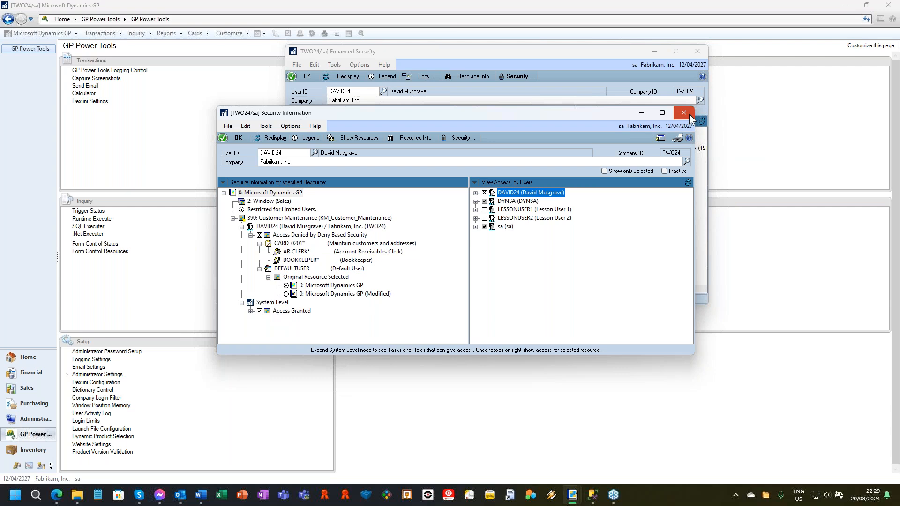
drag(532, 111, 680, 171)
Step: Hide the Setup Checklist menu item under Microsoft Dynamics GP > Tools > Setup for the test user in both companies
click(519, 52)
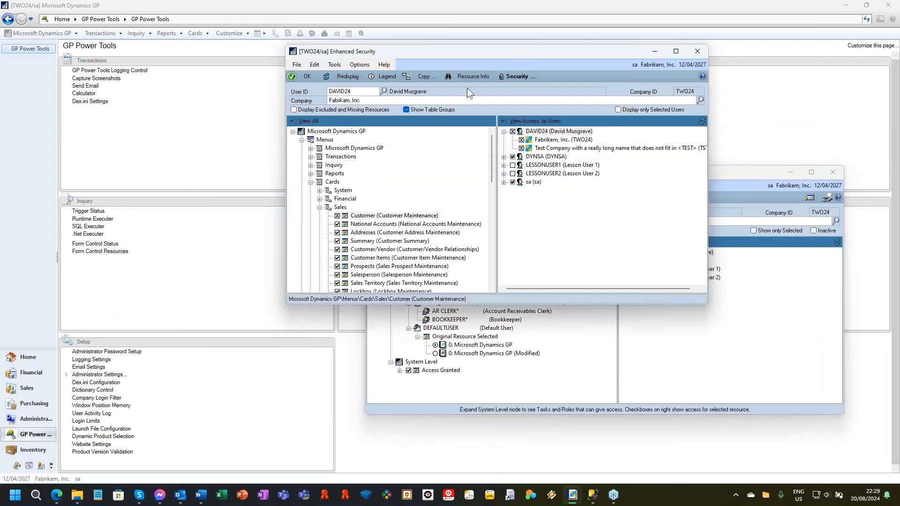
click(310, 148)
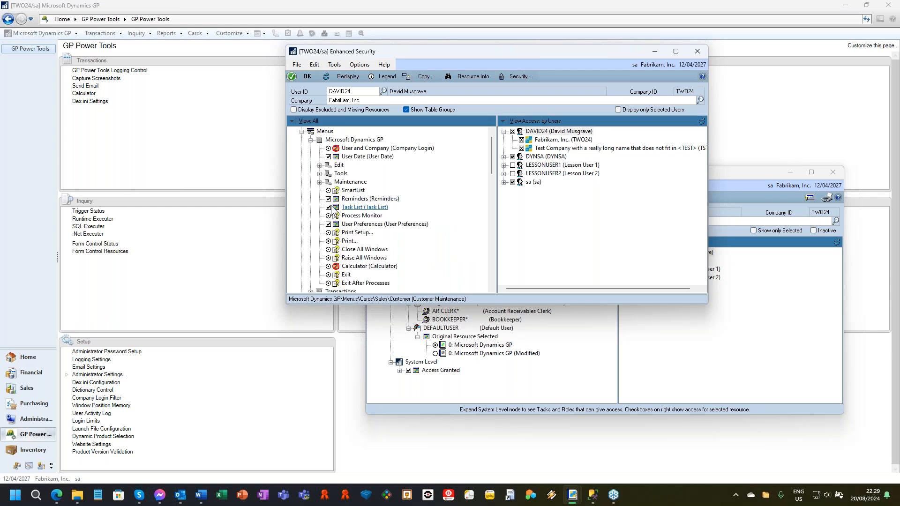
click(319, 173)
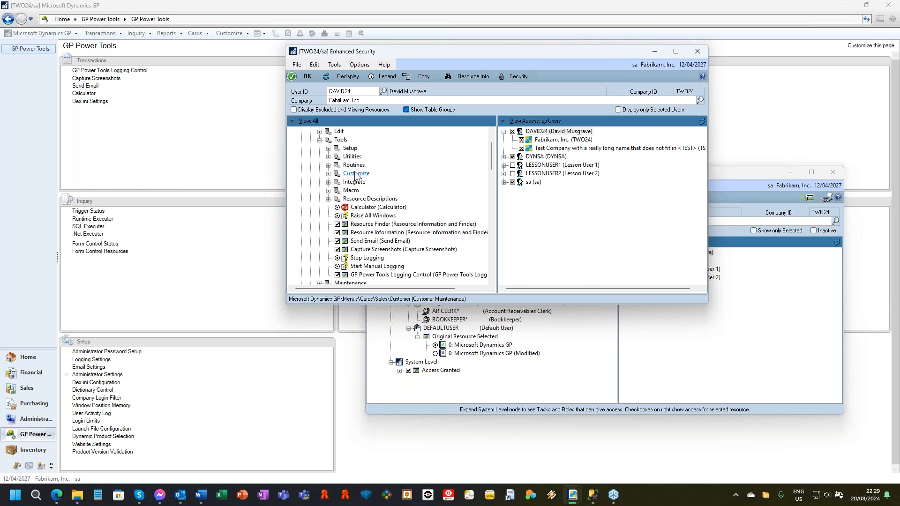
click(329, 148)
click(377, 157)
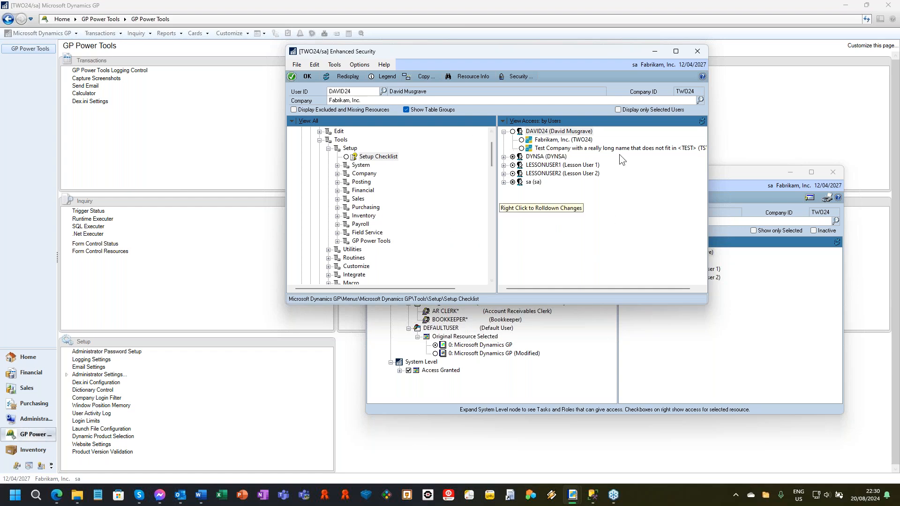
Step: Rearrange the Enhanced Security and Security Information windows, and open and position the Security Denied and Security Hidden windows
drag(576, 51, 414, 46)
drag(662, 172, 450, 167)
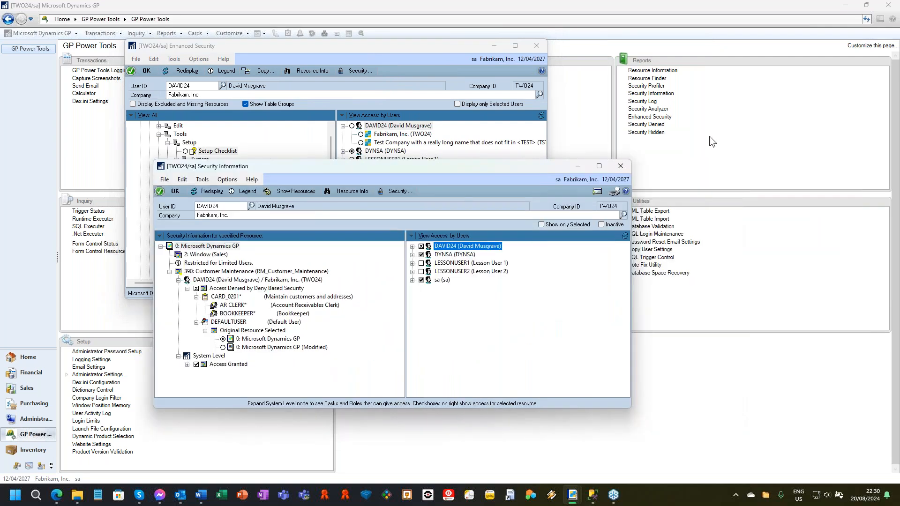
click(659, 125)
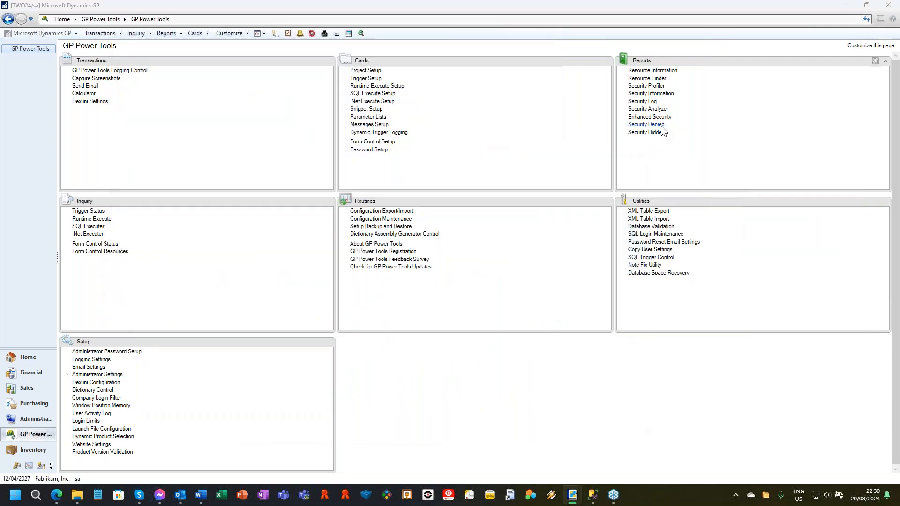
drag(598, 52, 247, 50)
click(655, 134)
drag(347, 35, 675, 66)
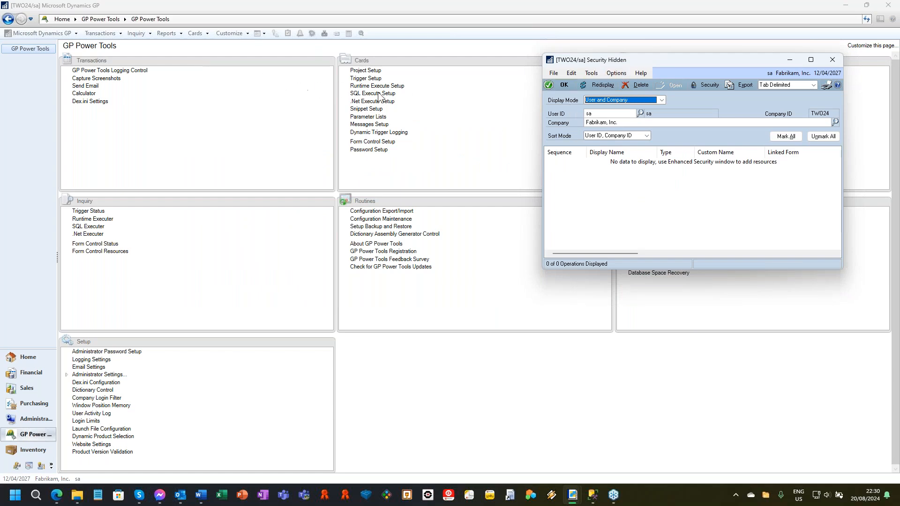
Step: Raise all open windows and set the Security Hidden display mode to All Users for all Companies
click(591, 74)
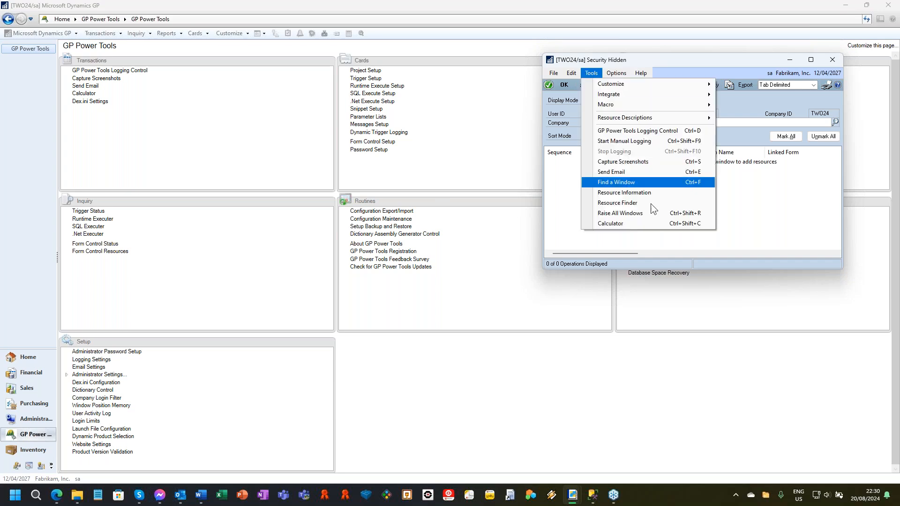
click(659, 213)
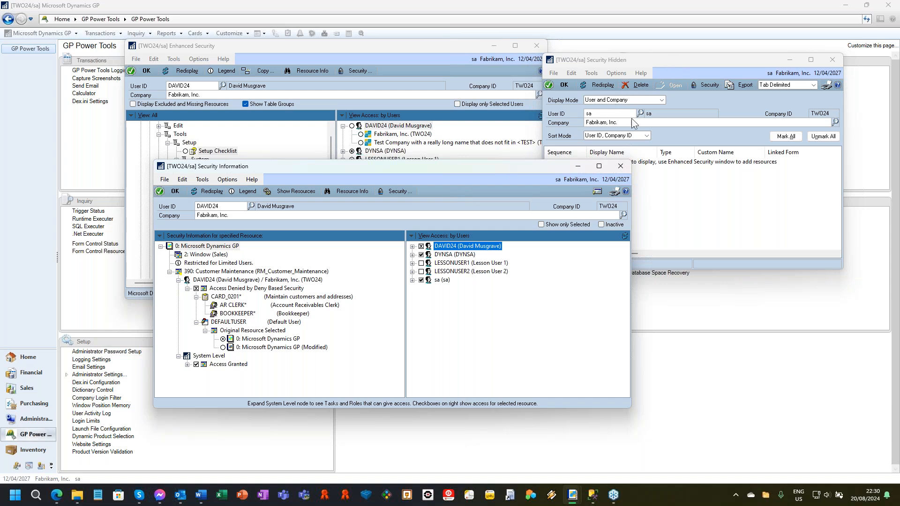
click(705, 194)
click(661, 100)
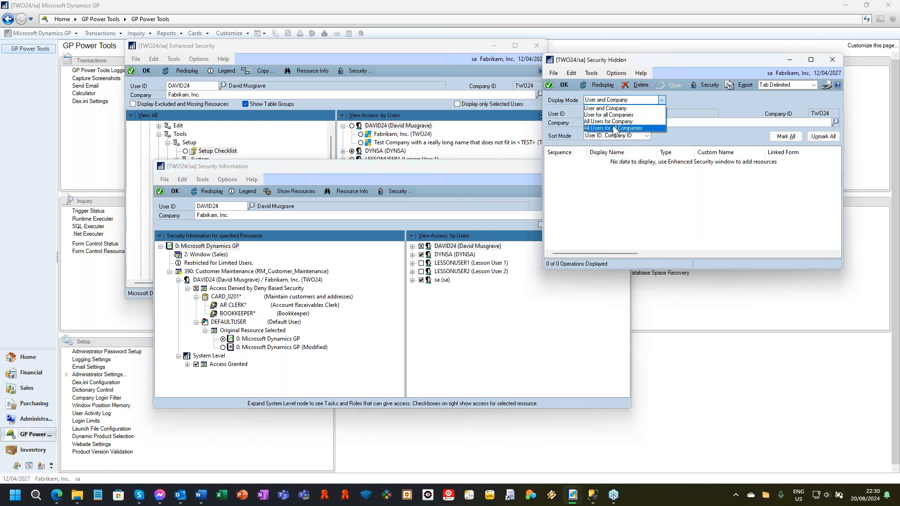
click(615, 128)
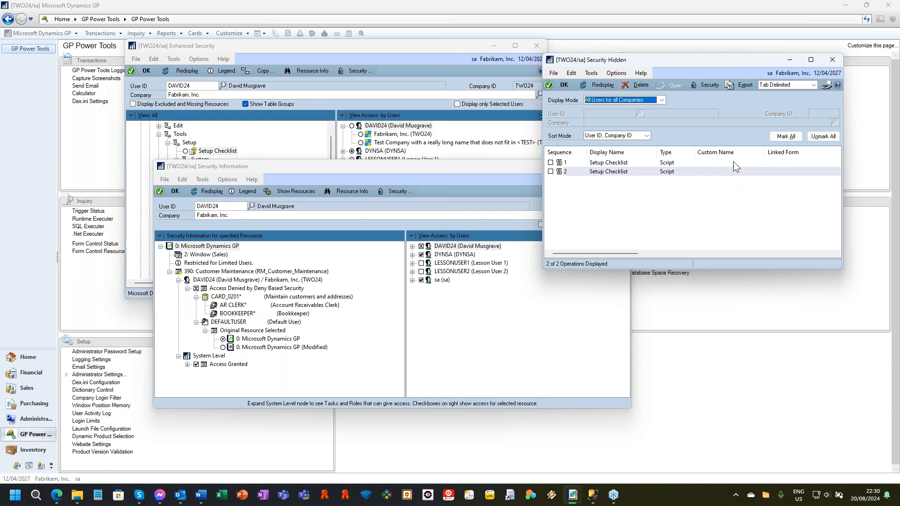
Step: Mark and delete all Setup Checklist entries in Security Hidden, confirm the deletion, and close the window
click(786, 136)
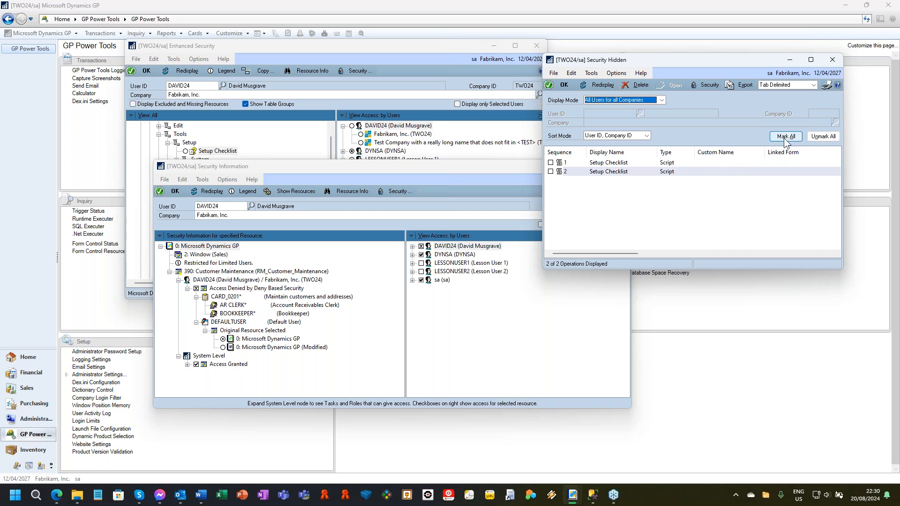
click(641, 85)
click(431, 274)
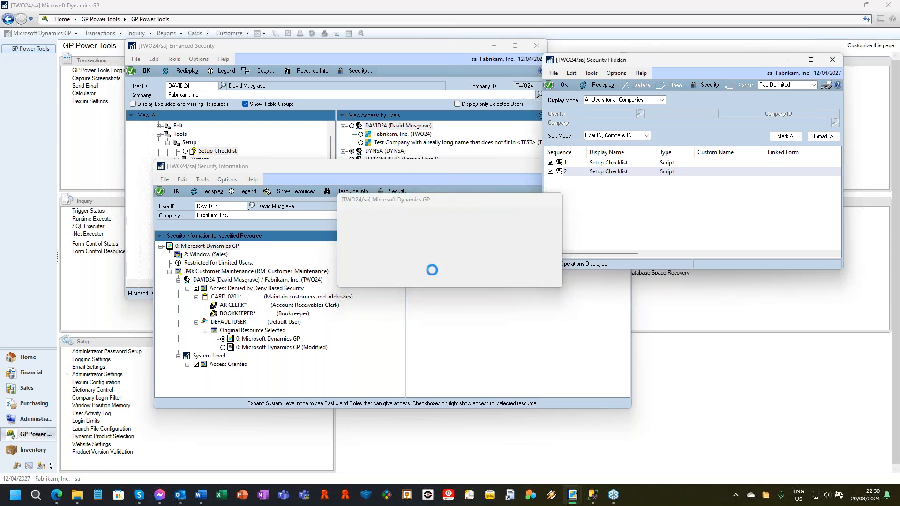
click(839, 60)
Step: Display the Security Denied entries for All Users for all Companies, mark and delete them all with confirmation, and close the window
click(652, 124)
click(240, 94)
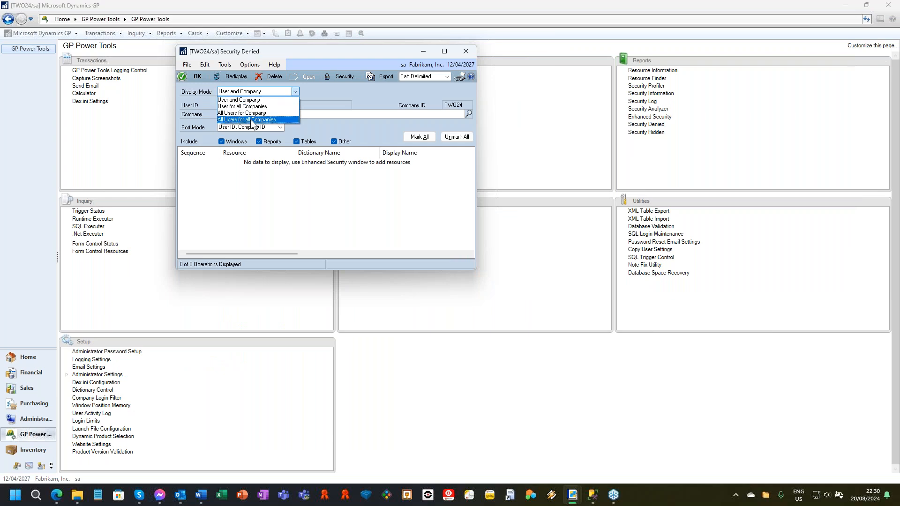
click(255, 121)
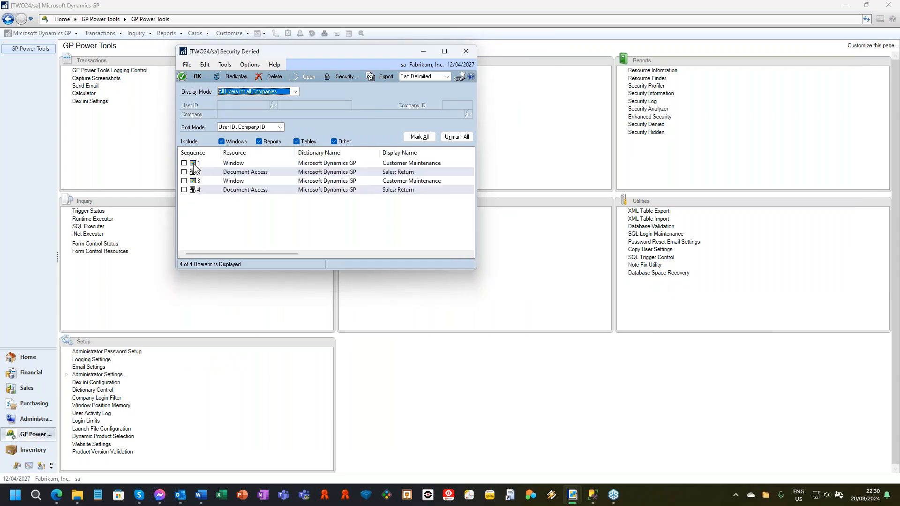
click(419, 137)
click(271, 77)
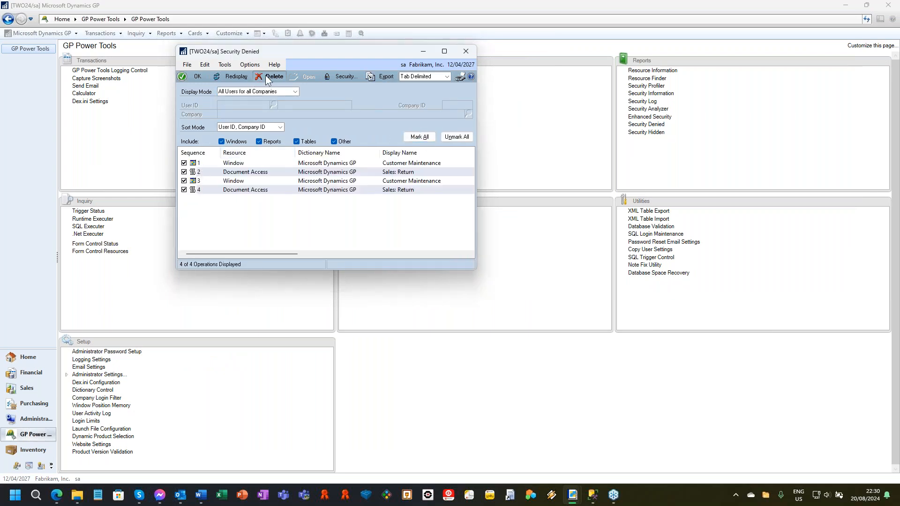
click(436, 272)
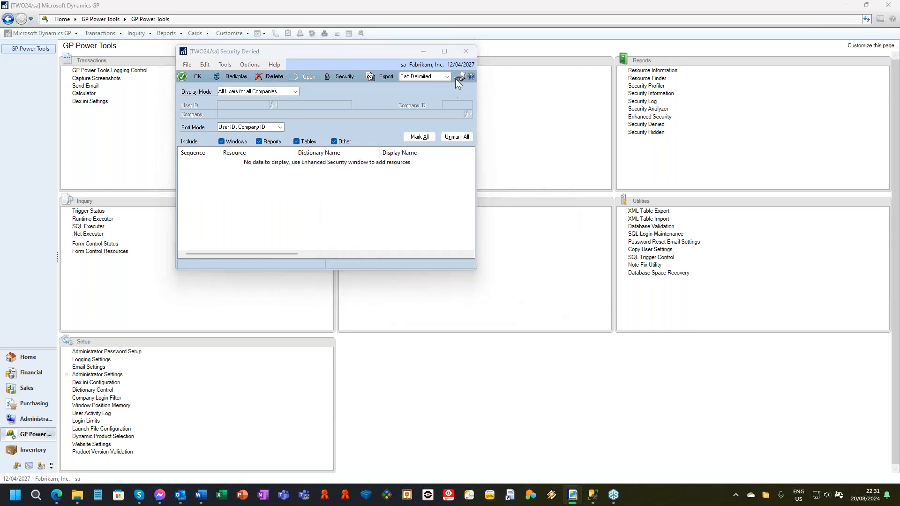
click(465, 52)
Step: Reposition the Security Information window and select the AR CLERK* role and its parent CARD_0201* task for Customer Maintenance
drag(386, 170, 428, 67)
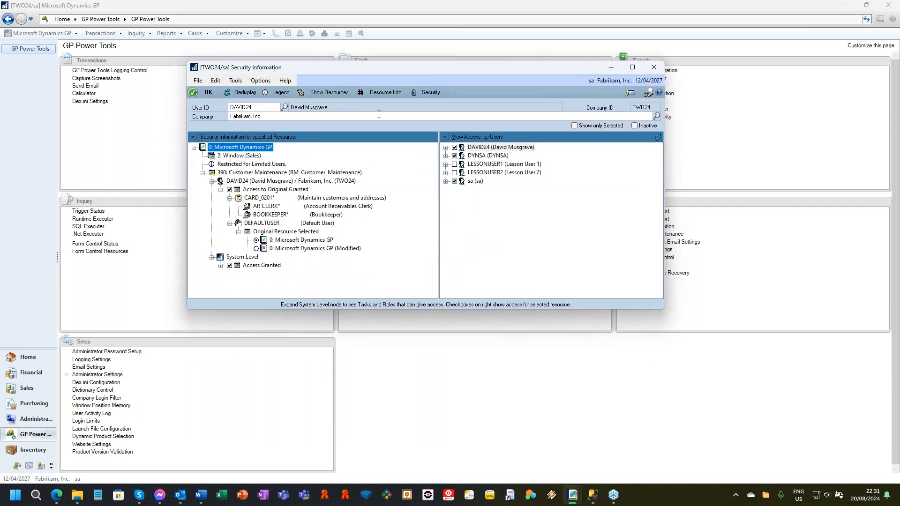
click(262, 207)
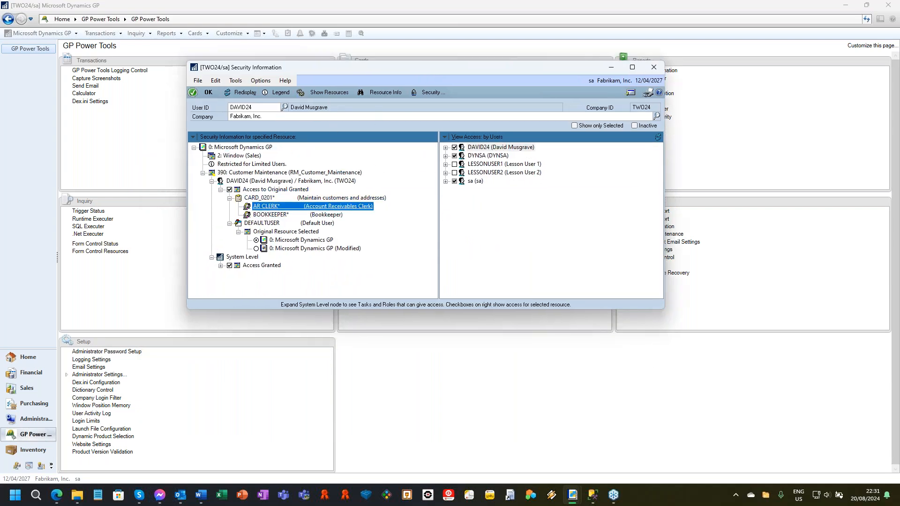
click(281, 197)
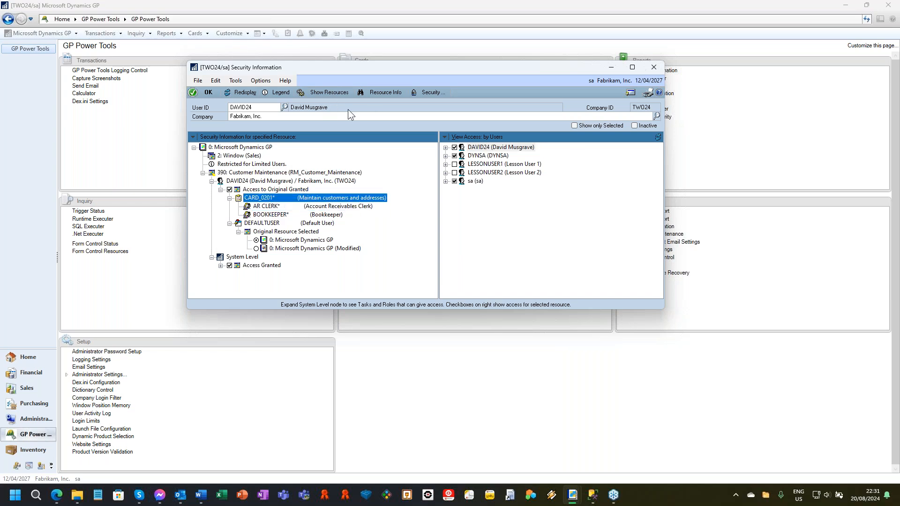
Step: Expand the test user's Fabrikam, Inc. access down to the AR CLERK* role's tasks and show the resources of task CARD_0201*
click(445, 147)
click(454, 156)
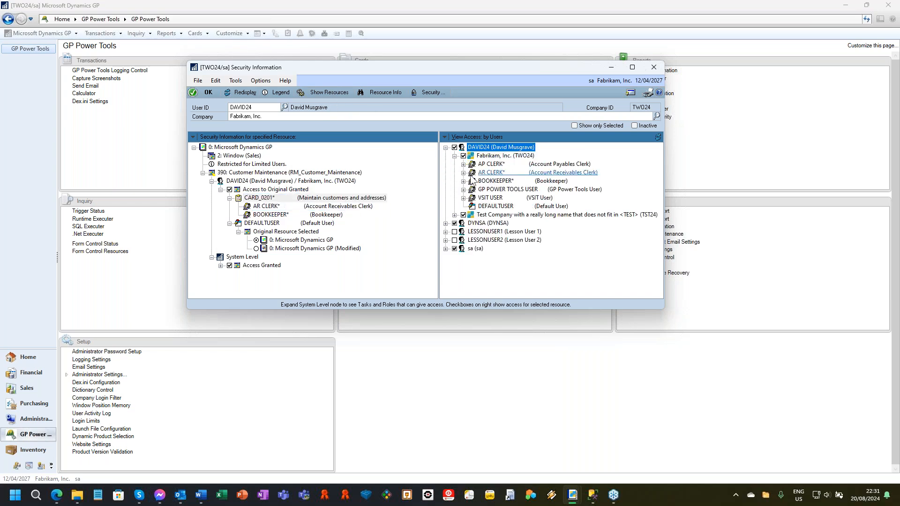
click(463, 173)
click(463, 147)
click(465, 172)
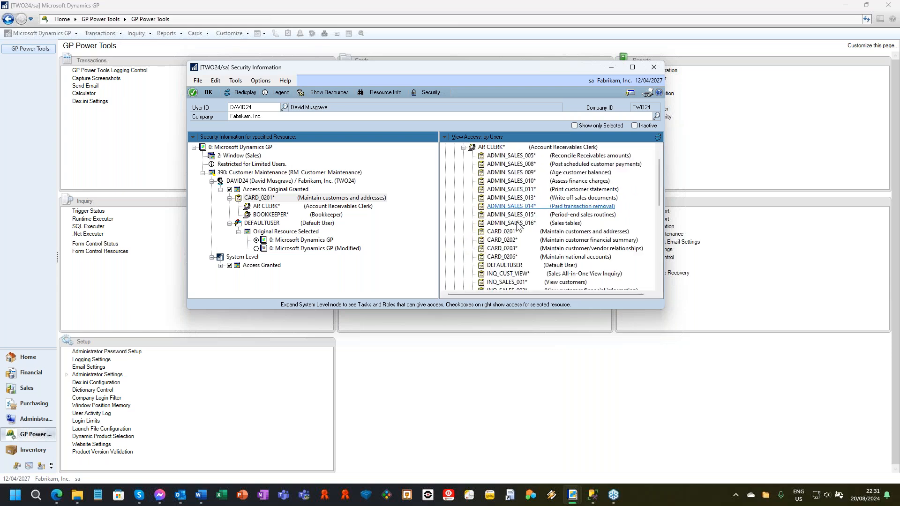
click(510, 232)
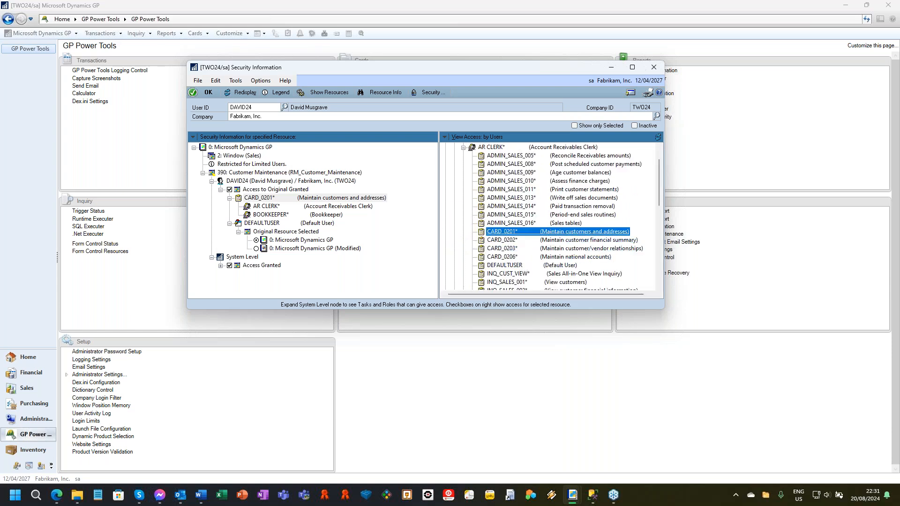
click(336, 92)
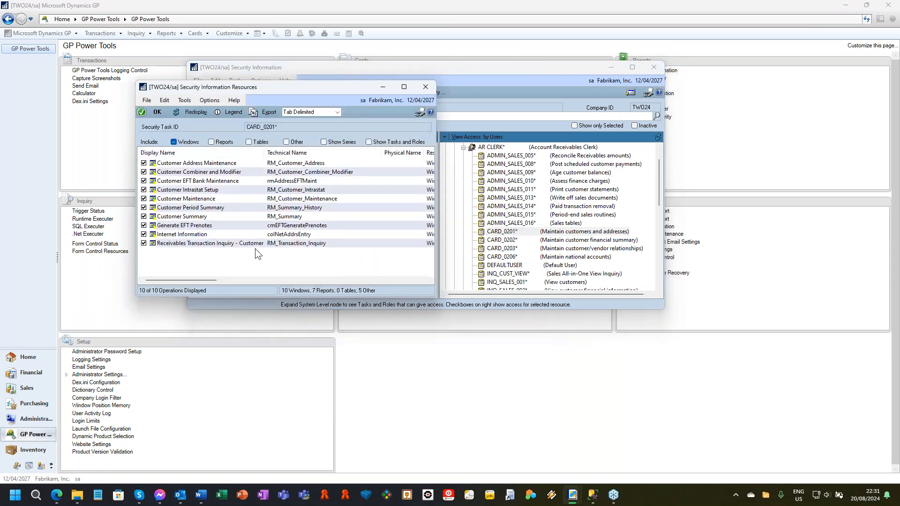
Step: Show the resources of the AR CLERK* role, including reports, tables and other types alongside windows
click(494, 148)
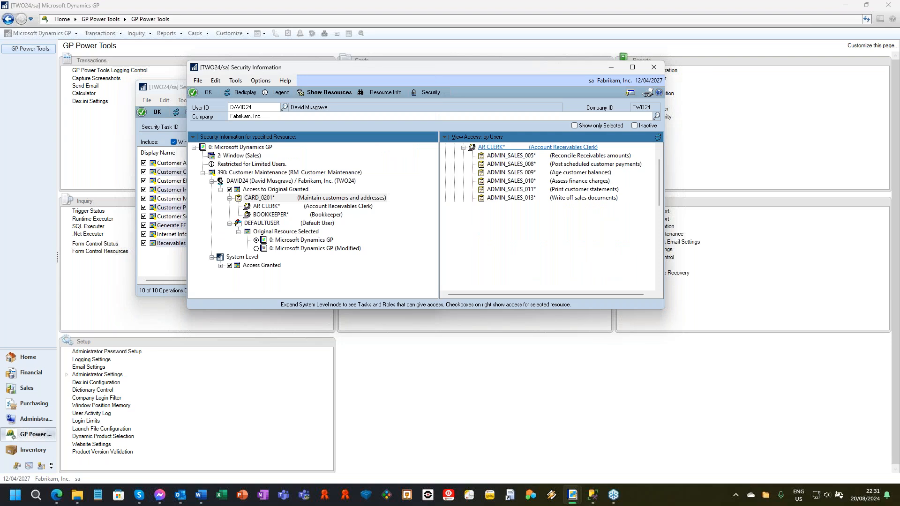
click(174, 86)
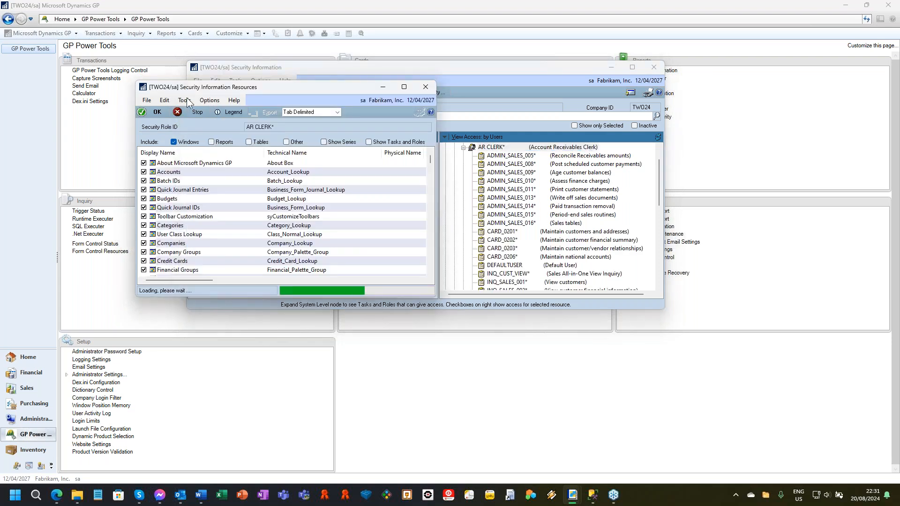
click(211, 141)
click(248, 142)
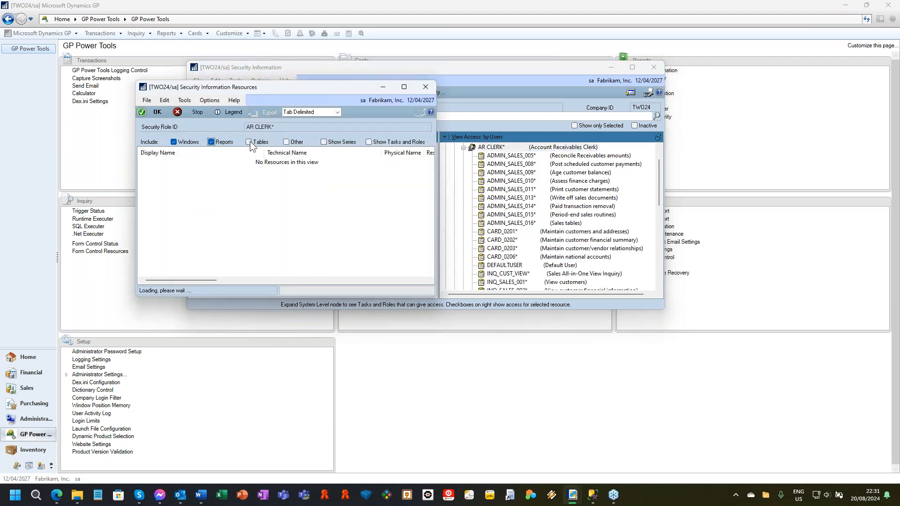
click(286, 141)
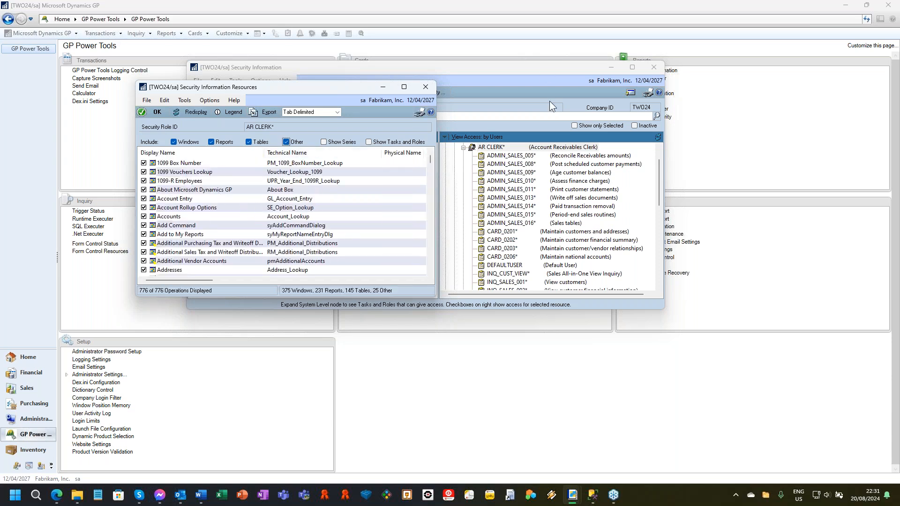
Step: Show all resources the test user can access in Fabrikam, Inc. and enlarge the Security Information Resources window
scroll(538, 160, up, 1)
click(500, 147)
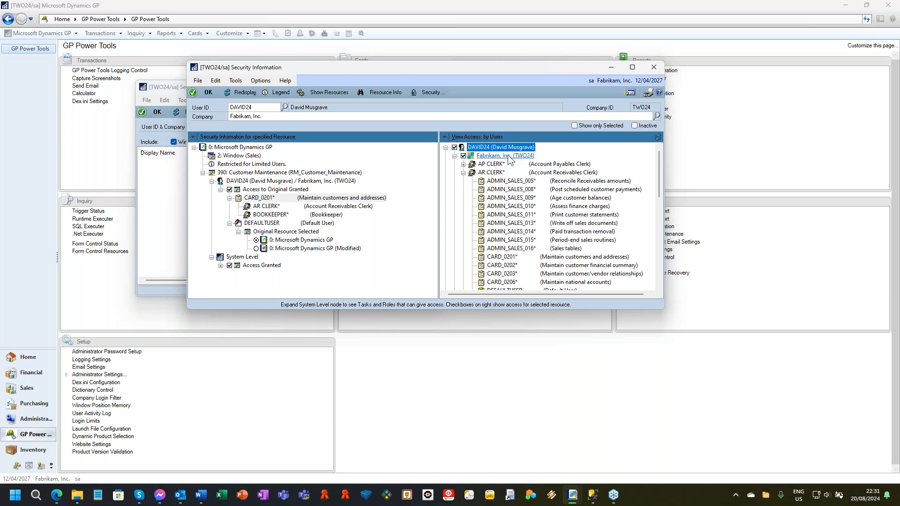
click(173, 91)
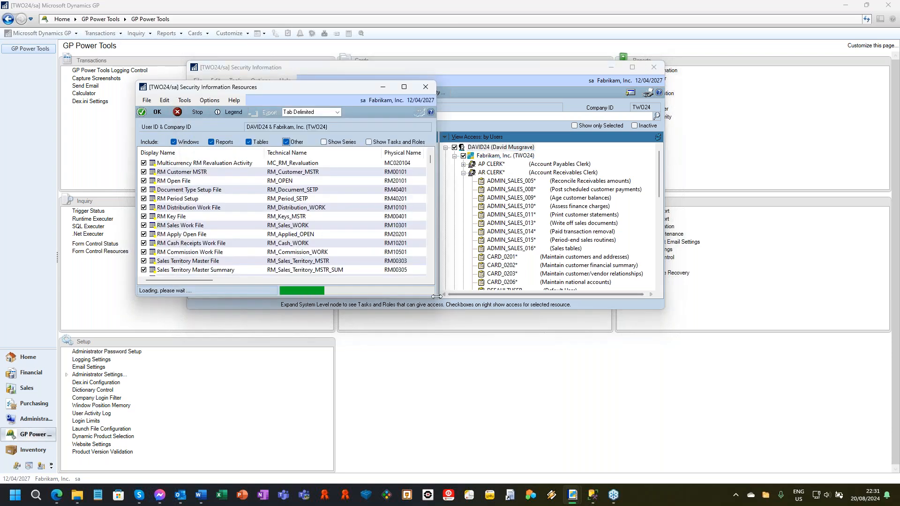
drag(436, 299, 575, 370)
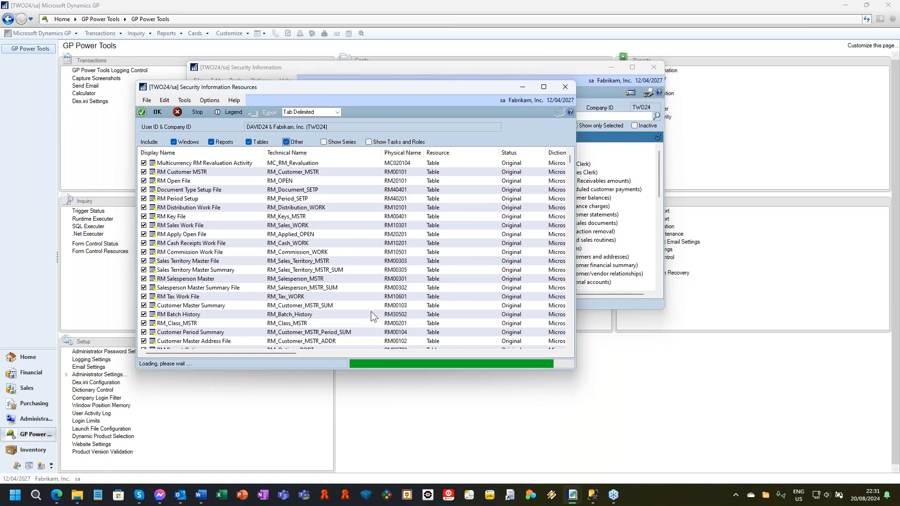
Step: View the export choices for the resource list, dismiss them, and close both the Security Information Resources and Security Information windows
click(265, 112)
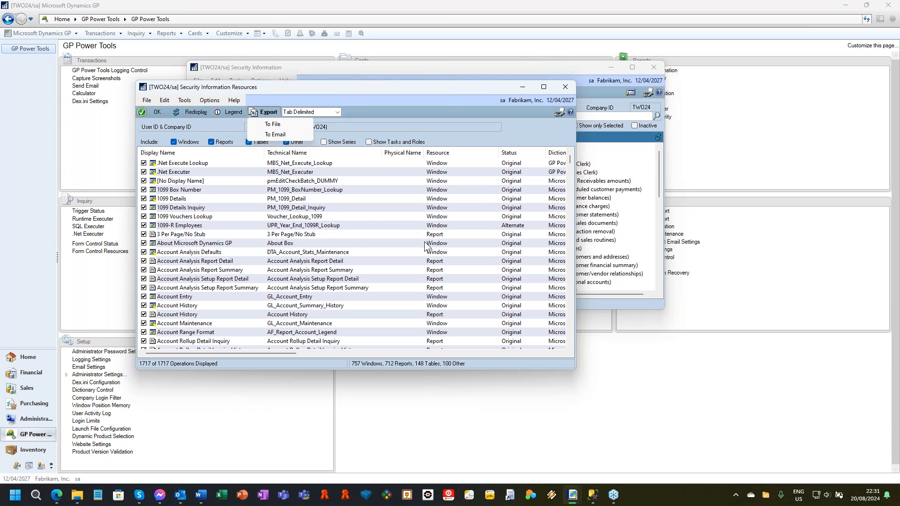
click(448, 89)
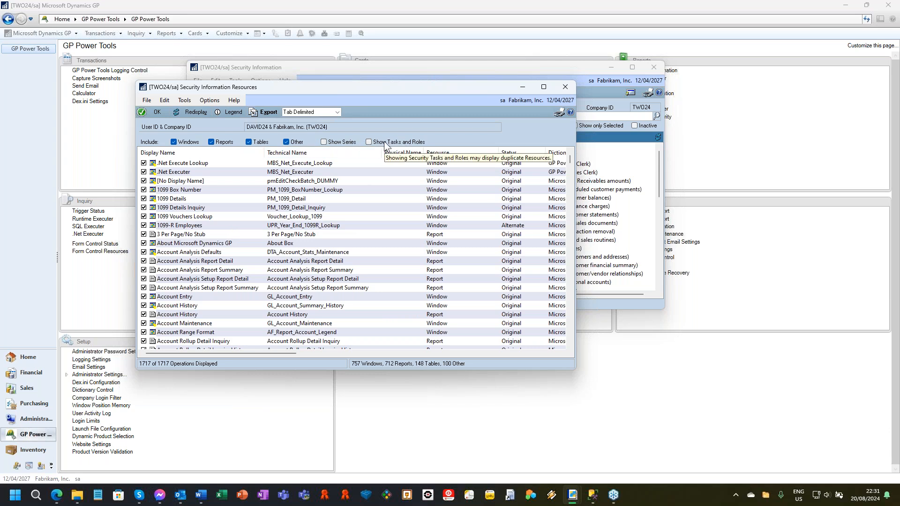
click(565, 86)
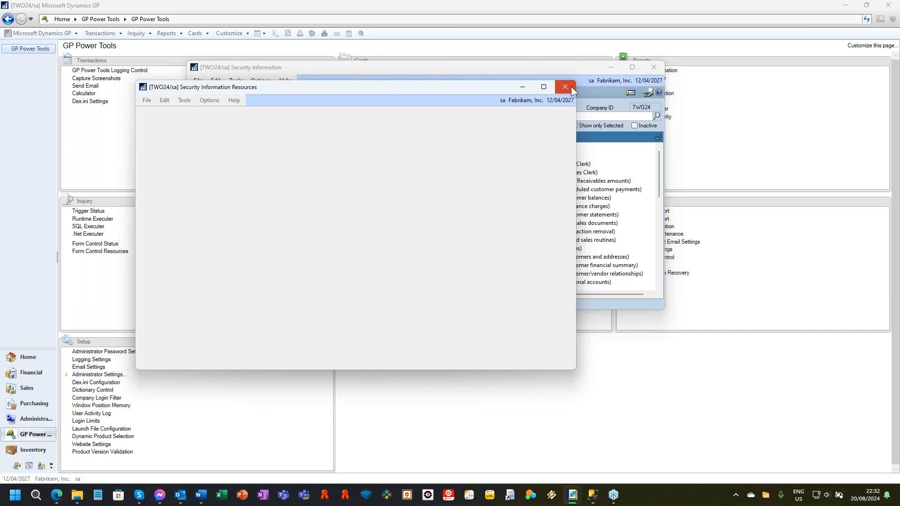
click(654, 68)
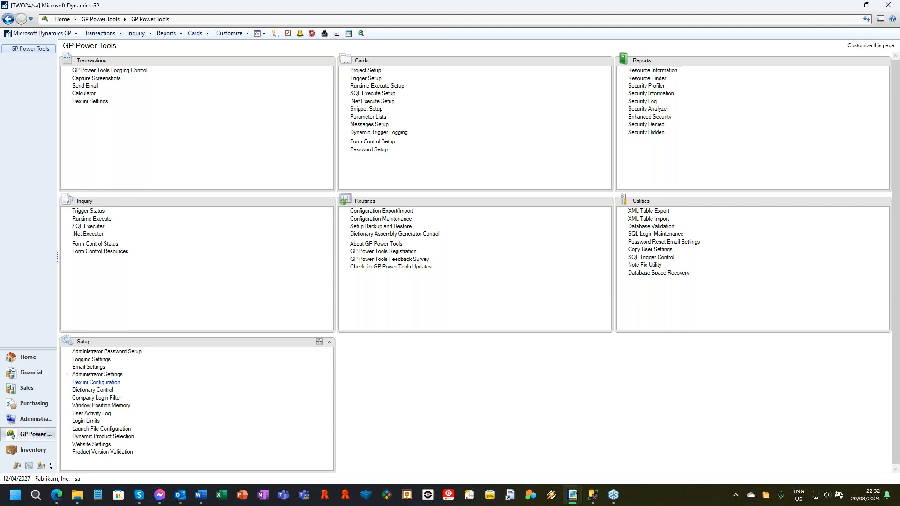
Step: Open the User Activity Log for All Users for all Companies, widen the window, and examine the sa record for TWO24
click(92, 413)
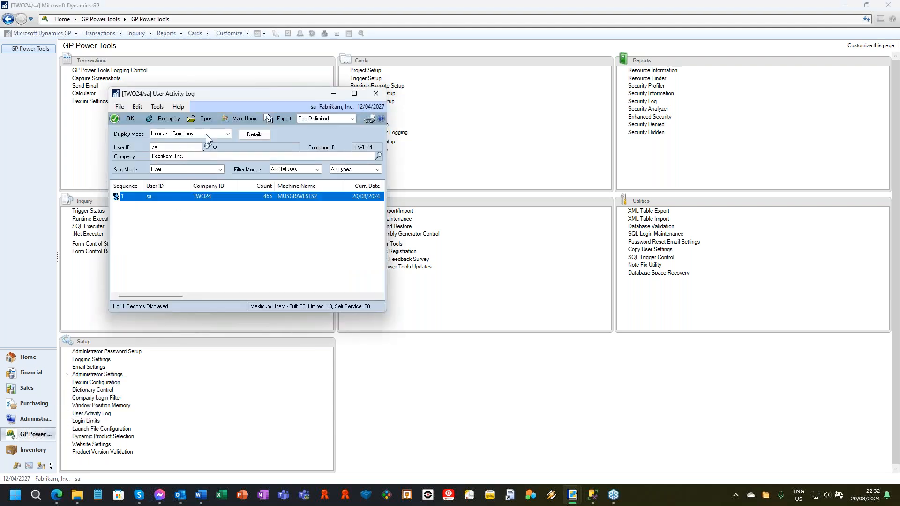
click(207, 134)
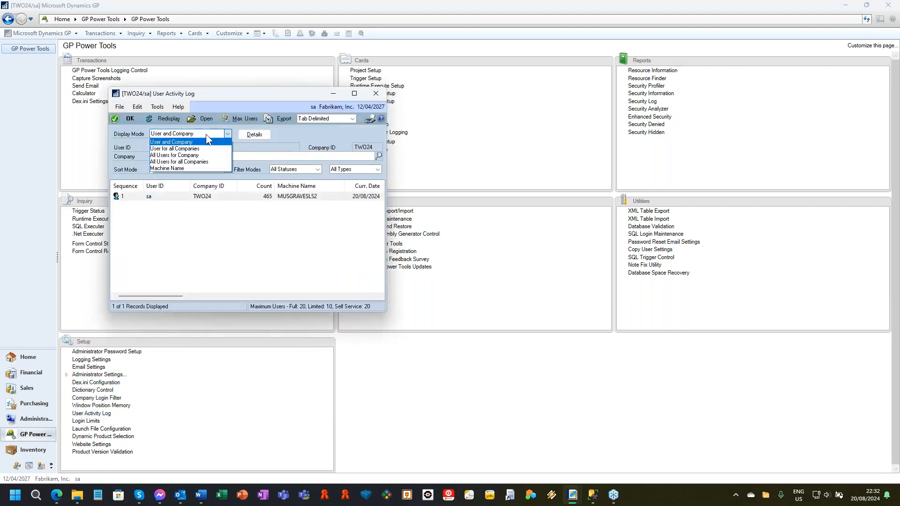
click(179, 161)
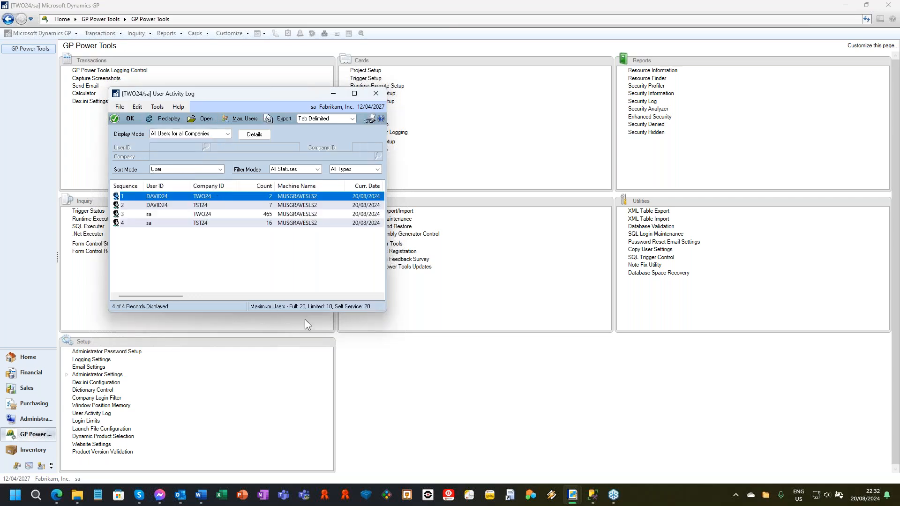
drag(388, 314, 690, 343)
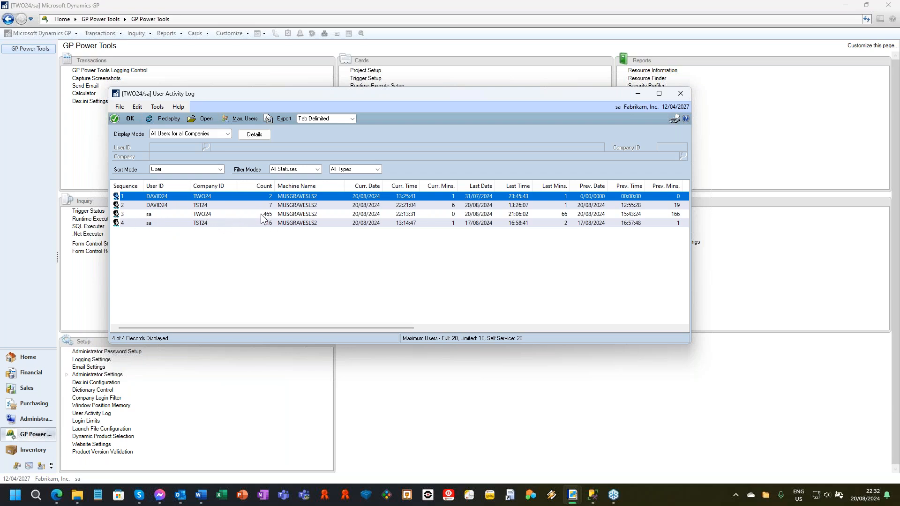
click(277, 215)
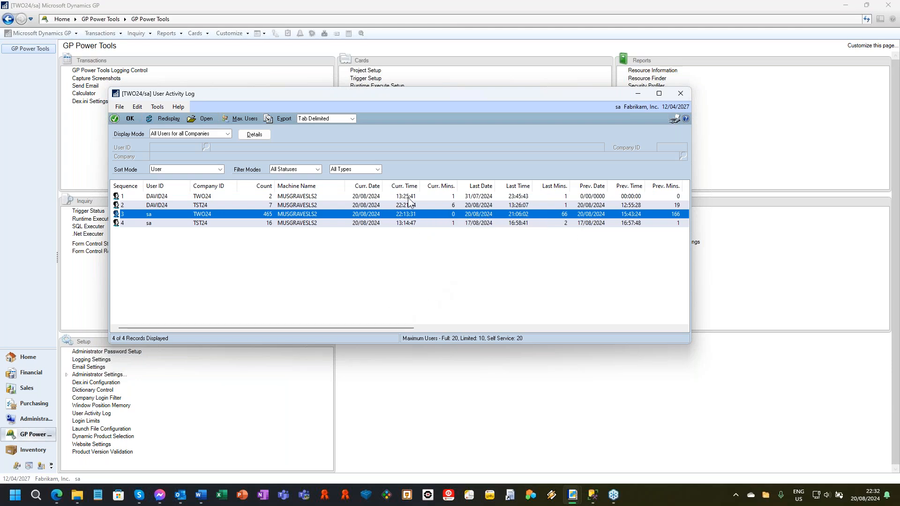
drag(361, 331, 258, 330)
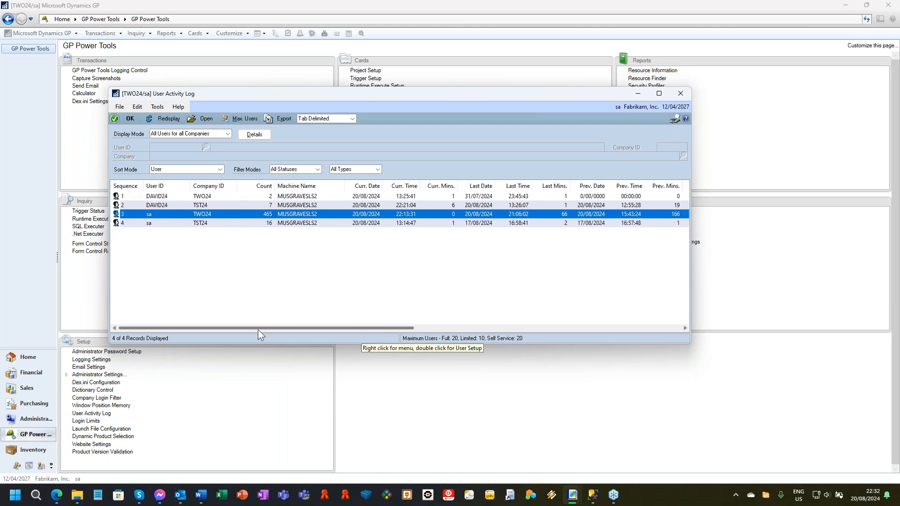
Step: Examine login details for several days in the daily maximum users chart, and close it along with the User Activity Log
click(246, 117)
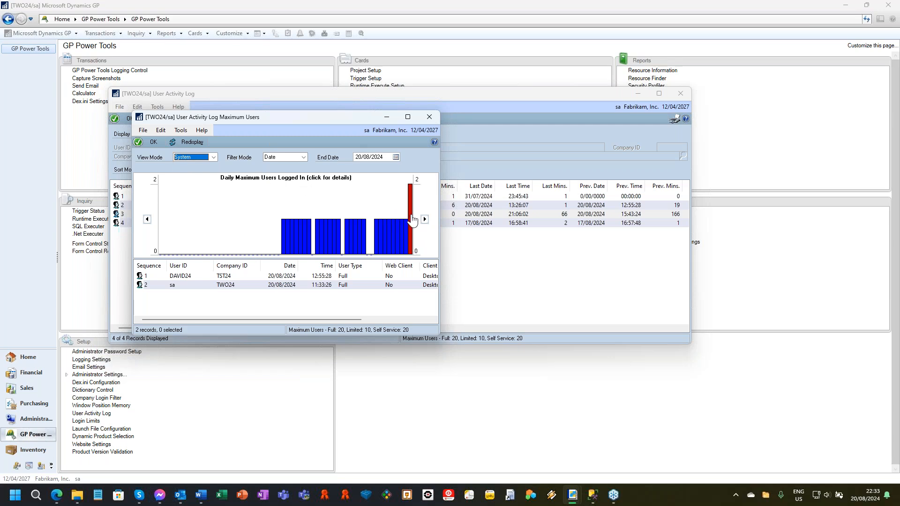
click(382, 239)
click(346, 248)
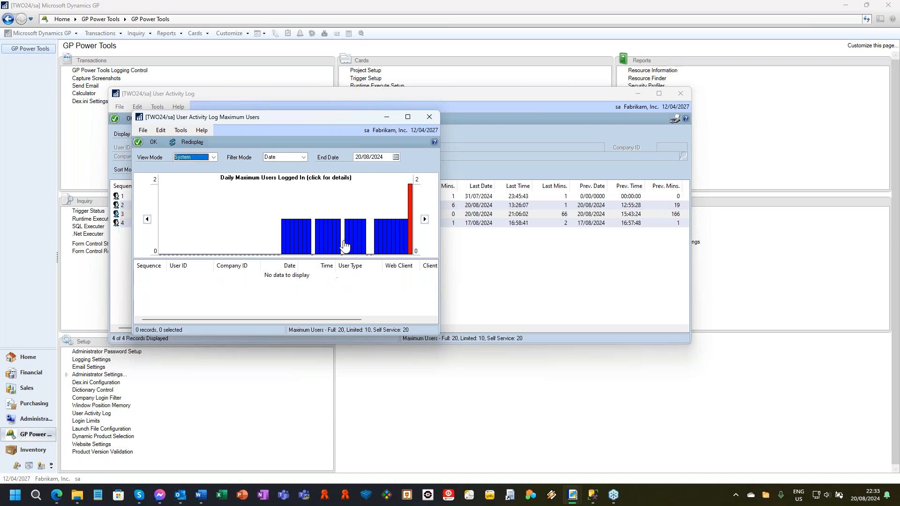
click(365, 246)
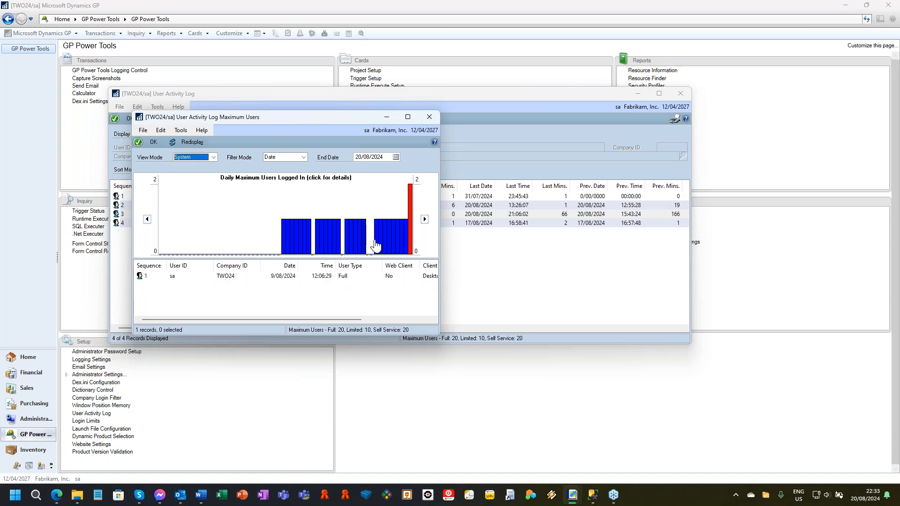
click(402, 243)
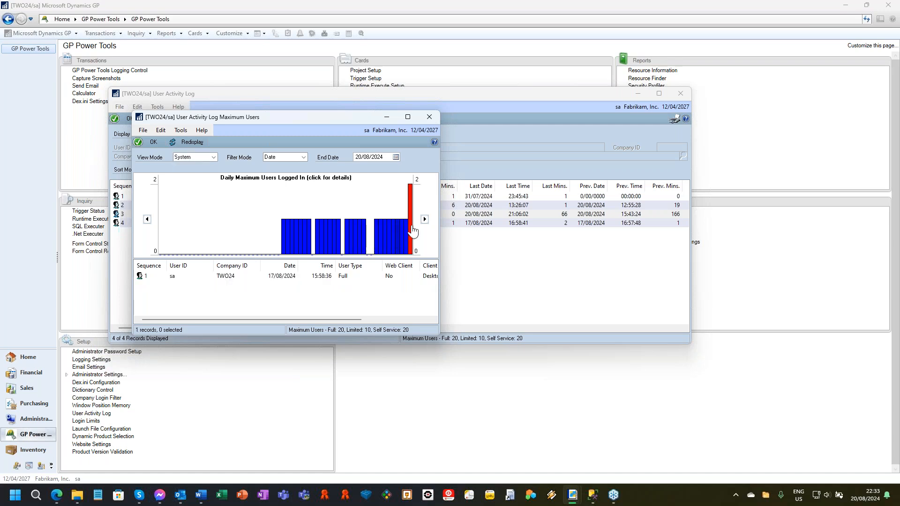
click(412, 233)
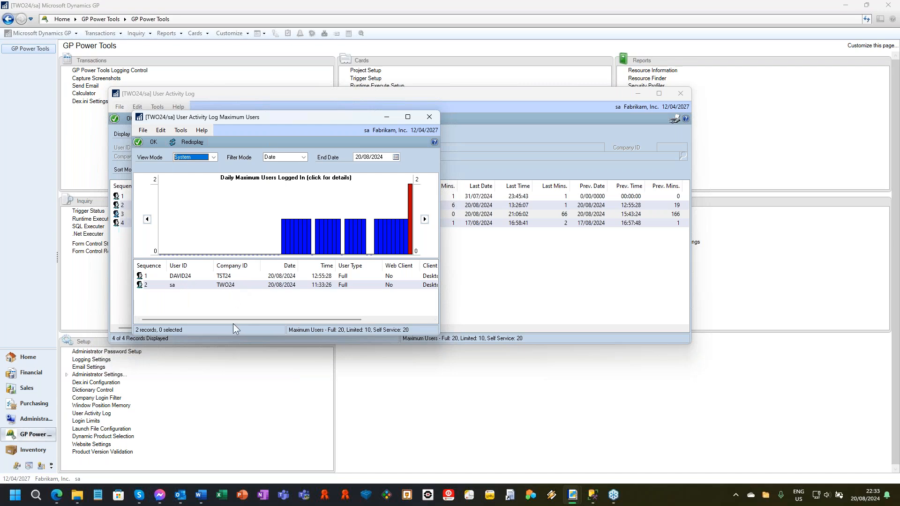
click(429, 117)
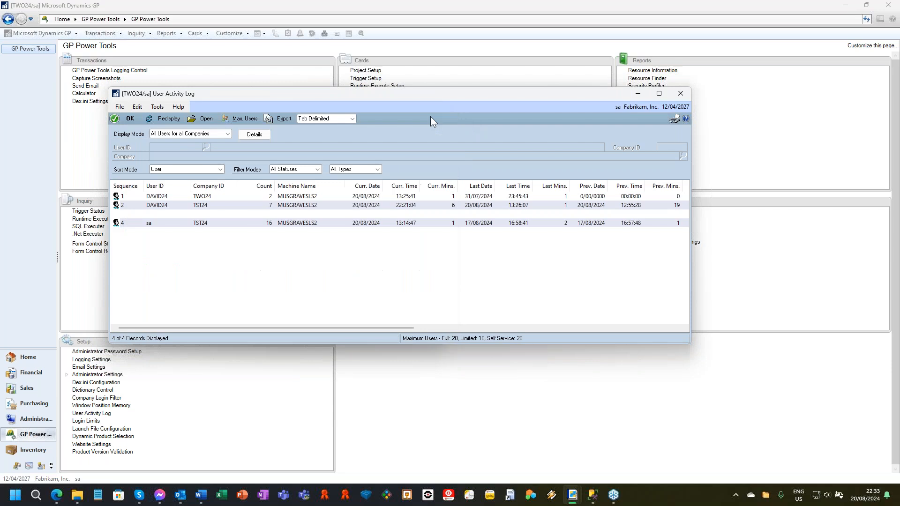
click(681, 95)
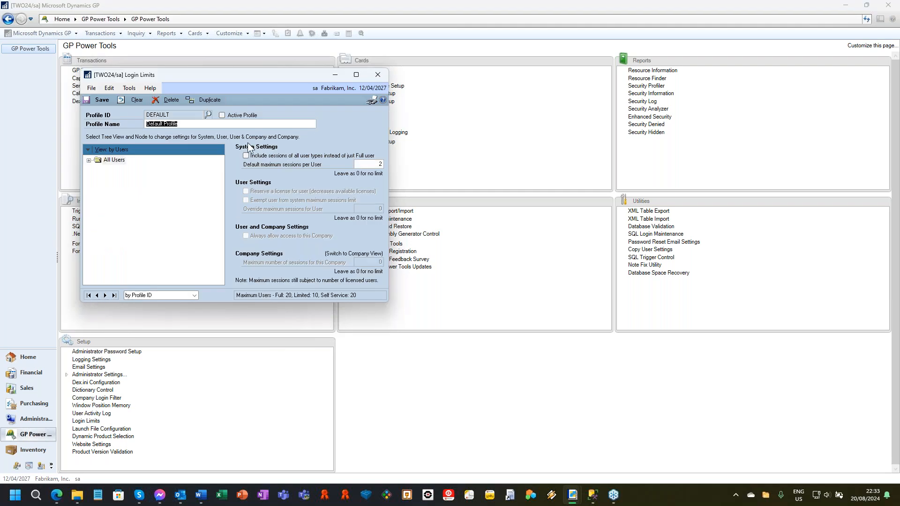
Step: Examine the DEFAULT profile's login limits for all users, sa and DYNSA, including the companies under DYNSA
click(89, 160)
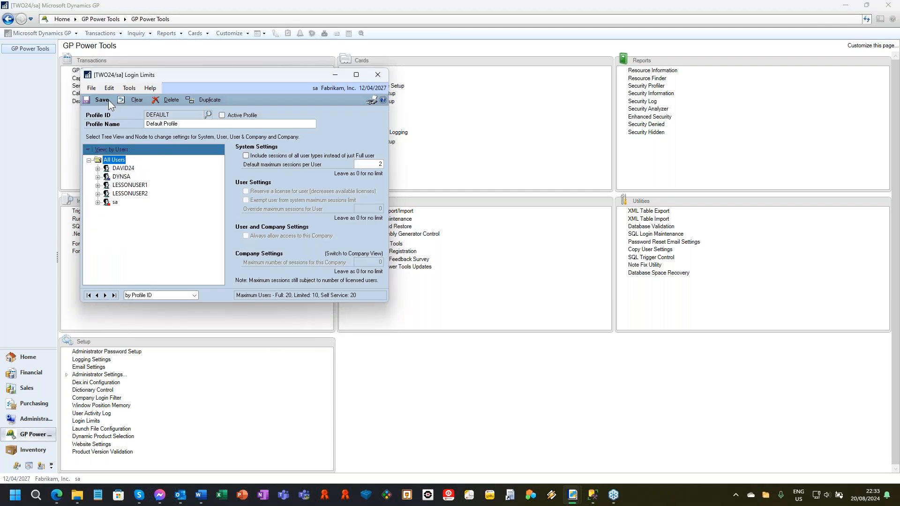
click(373, 164)
click(115, 202)
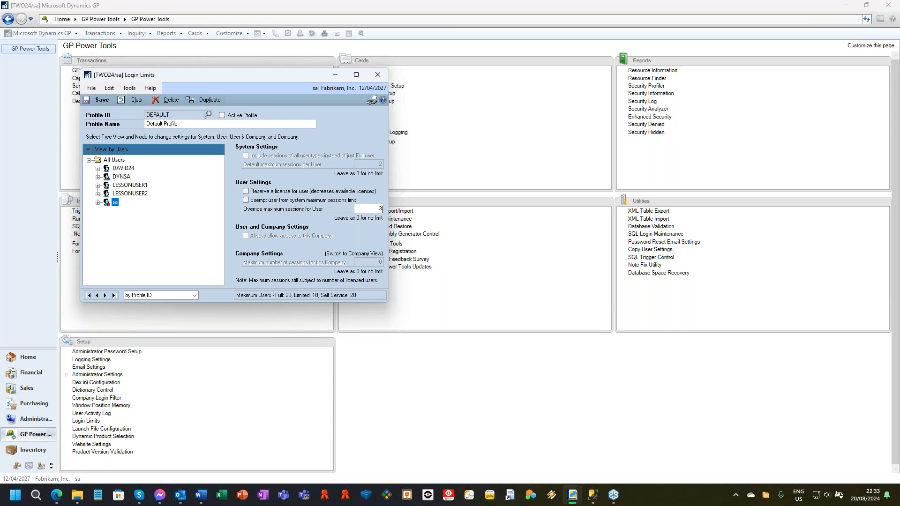
click(121, 176)
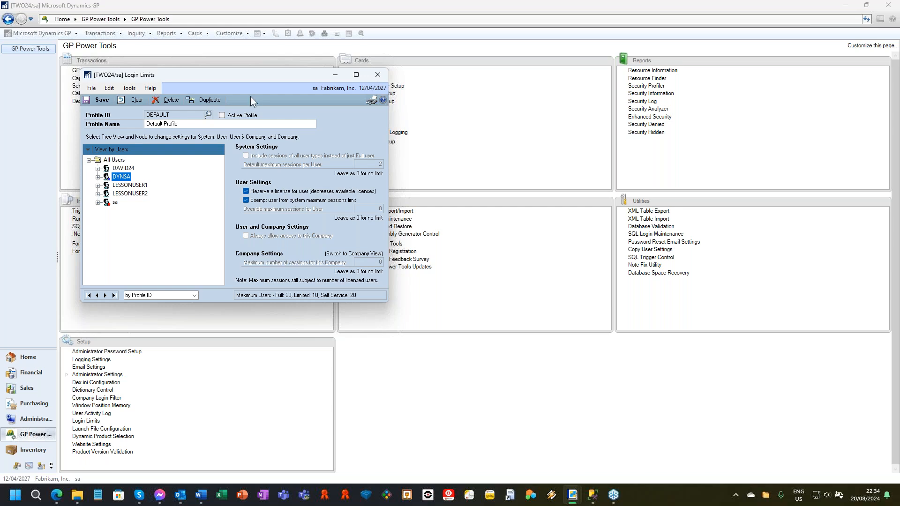
drag(240, 72, 371, 81)
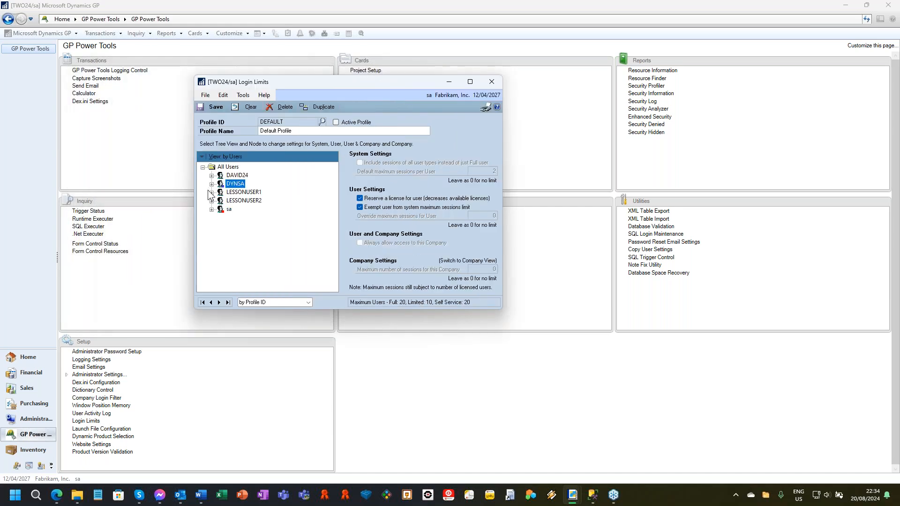
click(211, 184)
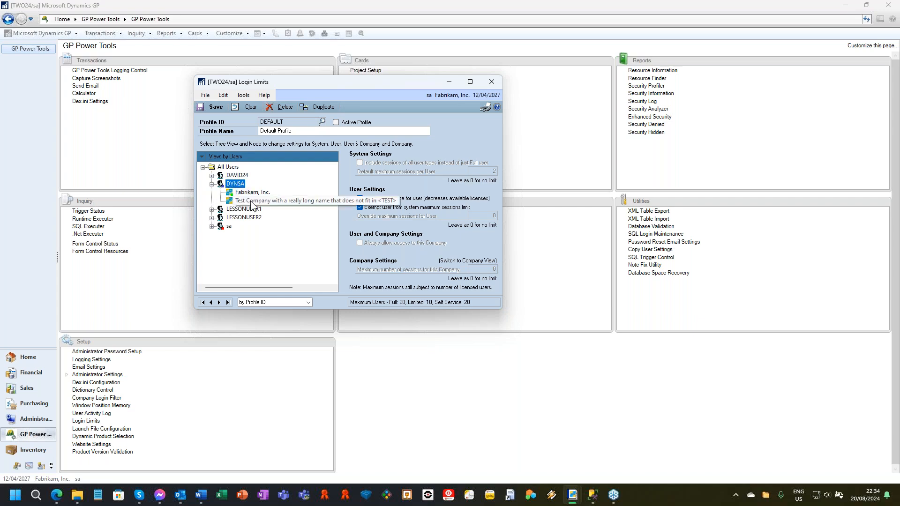
Step: Show the login limits tree by company with its companies listed, and close the Login Limits window
click(224, 158)
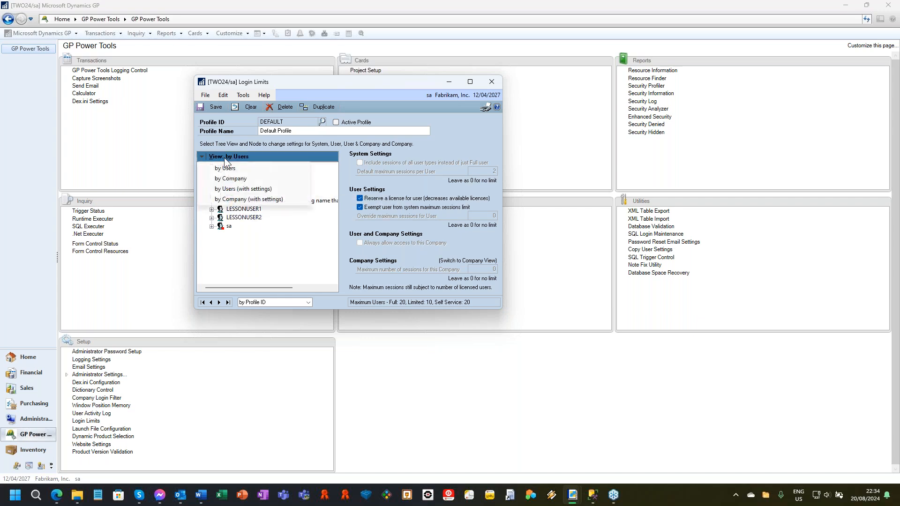
click(246, 180)
click(203, 167)
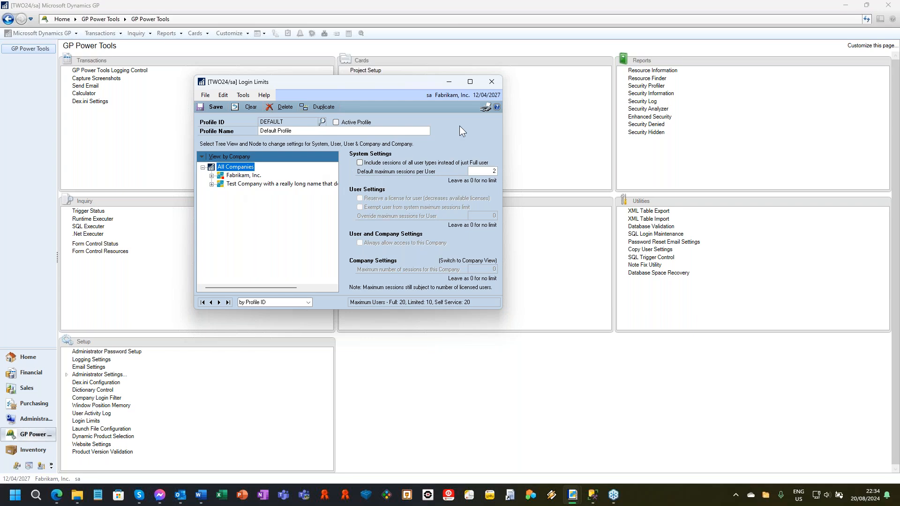
click(492, 82)
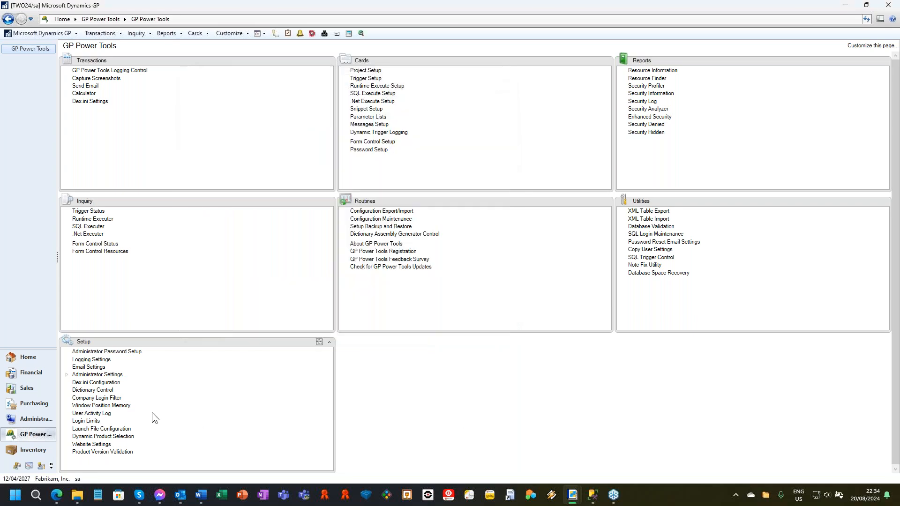
Step: Open the License Settings from the Administrator Settings and move the window clear of the window edge
click(65, 375)
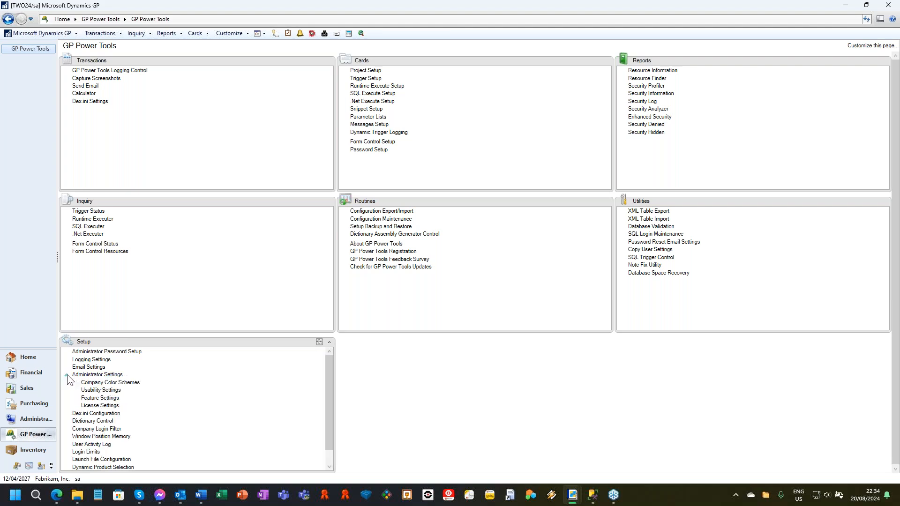
click(101, 406)
drag(116, 29, 273, 42)
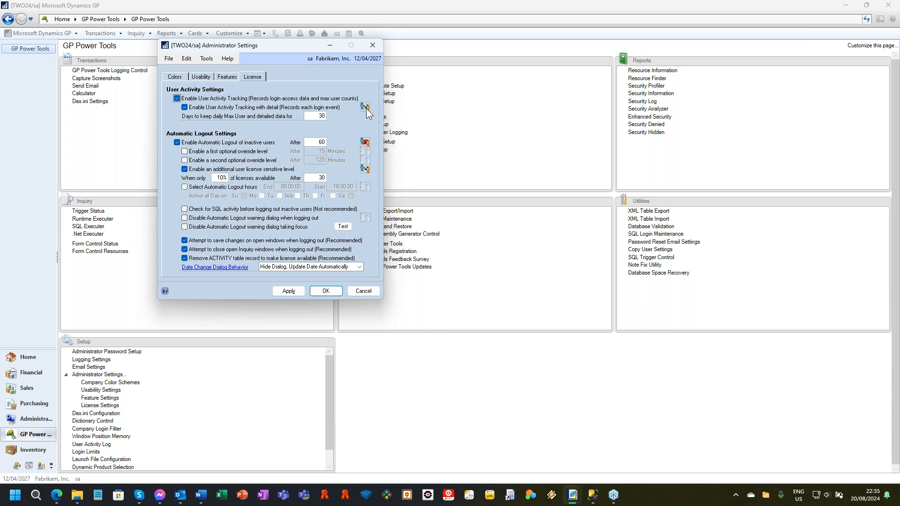
Step: Examine the user and company control options for detailed User Activity Tracking, viewing by users and by company, and close the dialog
click(365, 107)
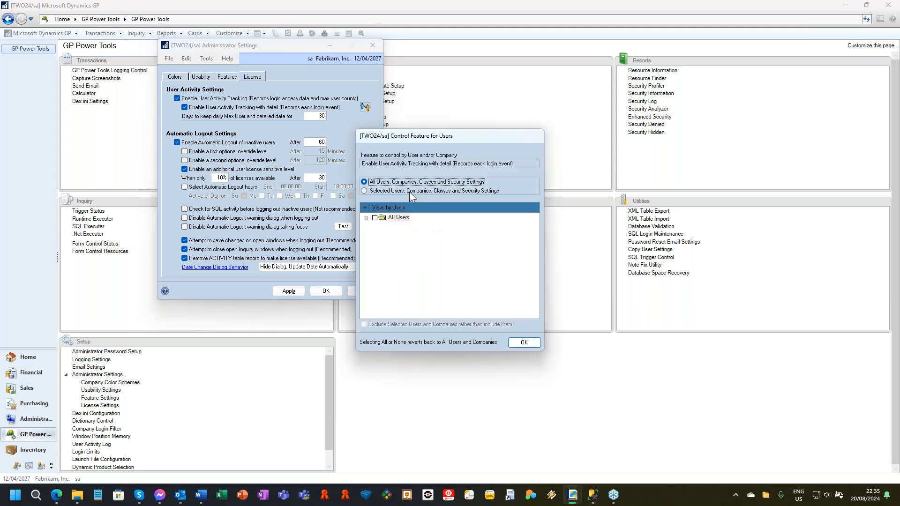
drag(443, 133, 488, 60)
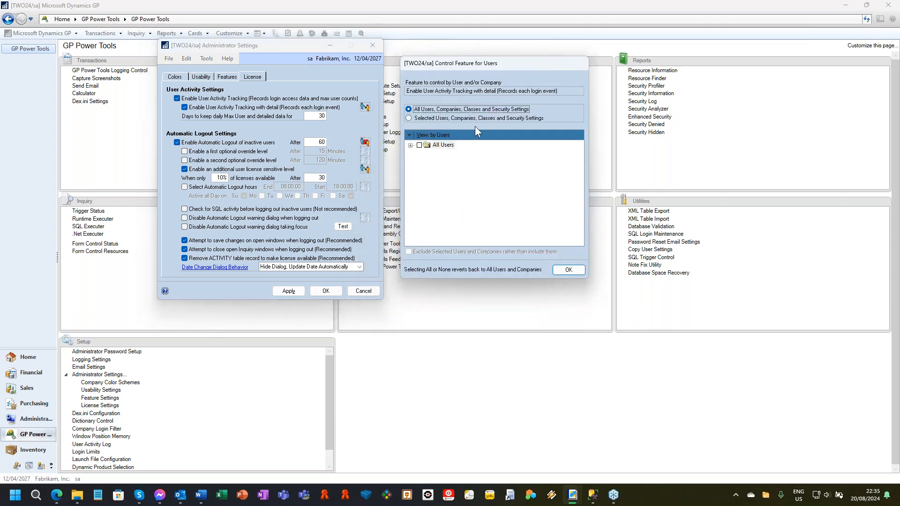
click(411, 145)
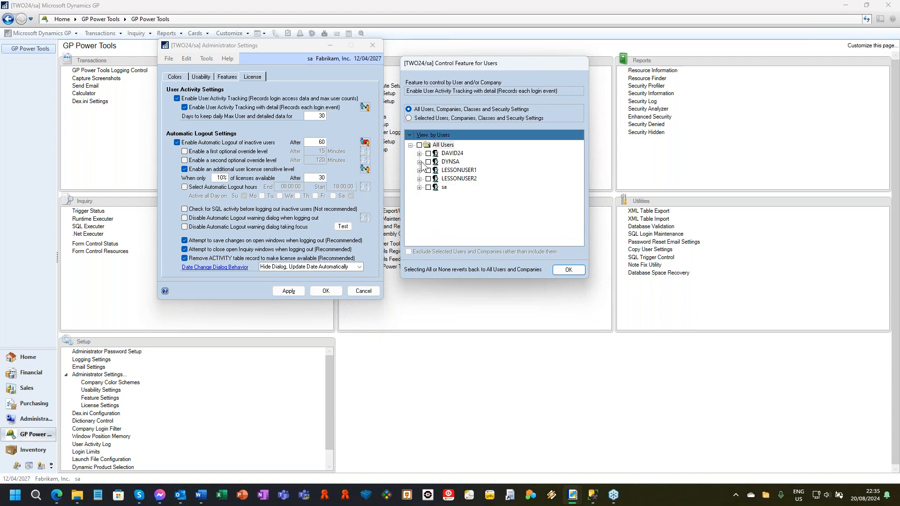
click(419, 162)
click(438, 135)
click(459, 157)
click(440, 135)
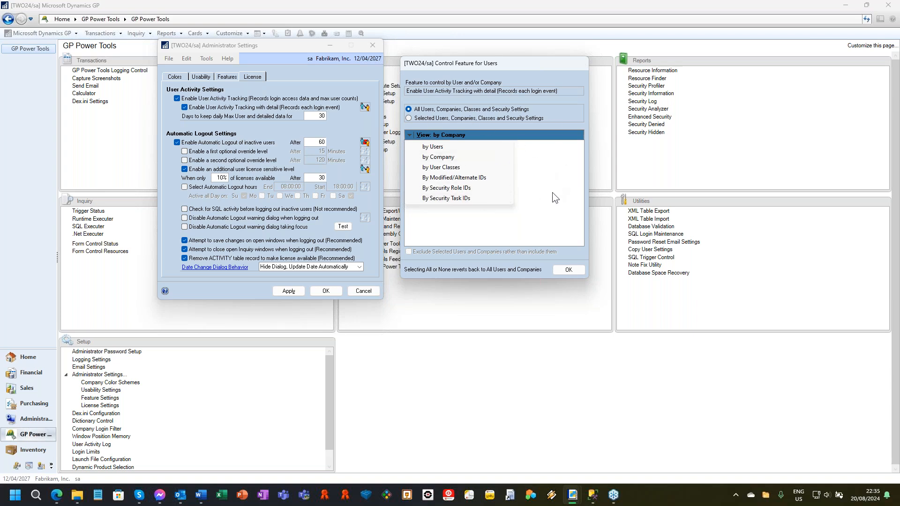
click(545, 67)
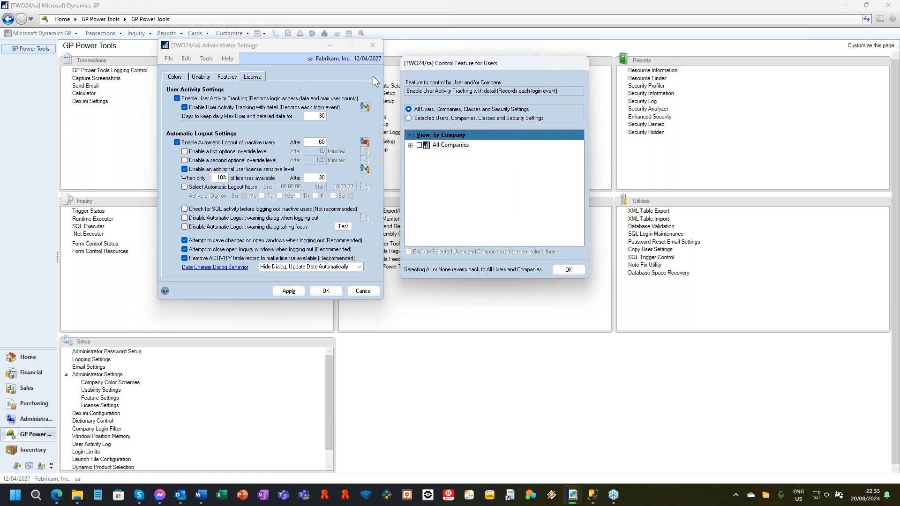
click(572, 271)
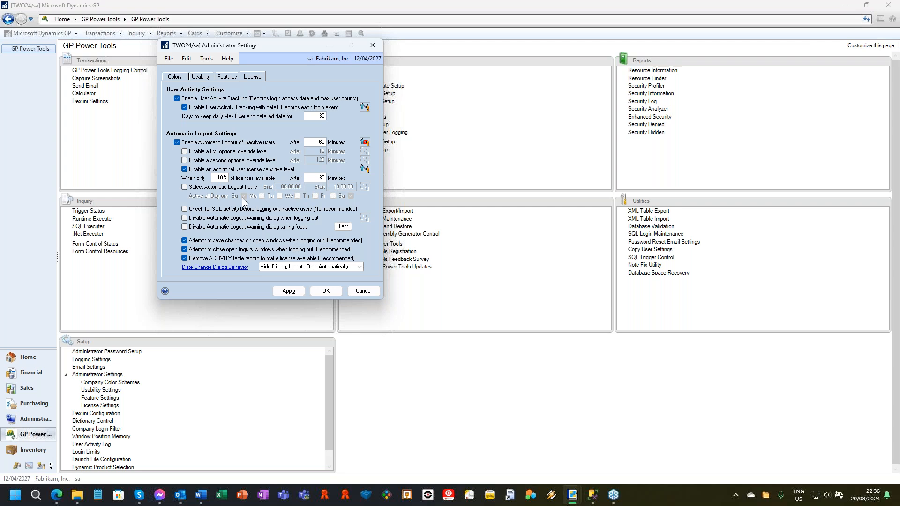
Step: Enable Select Automatic Logout hours to preview its time and all-day options, and disable it again
click(185, 188)
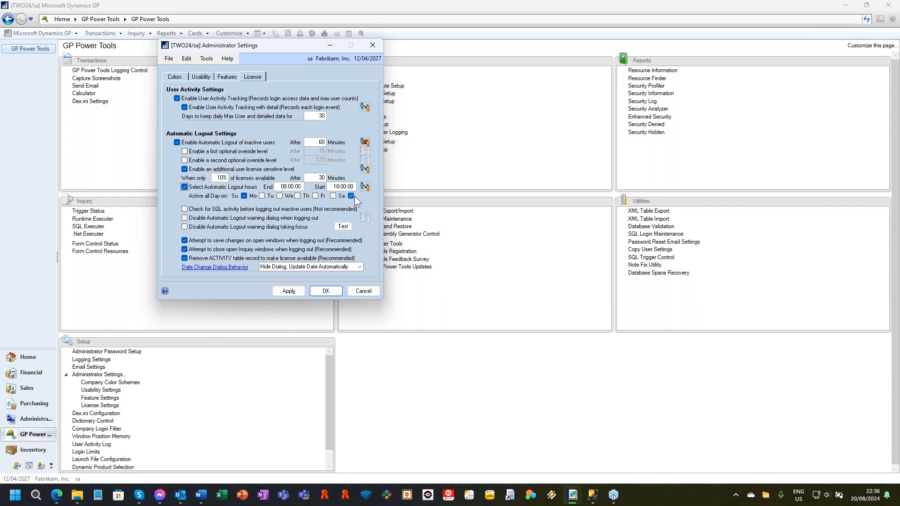
click(185, 187)
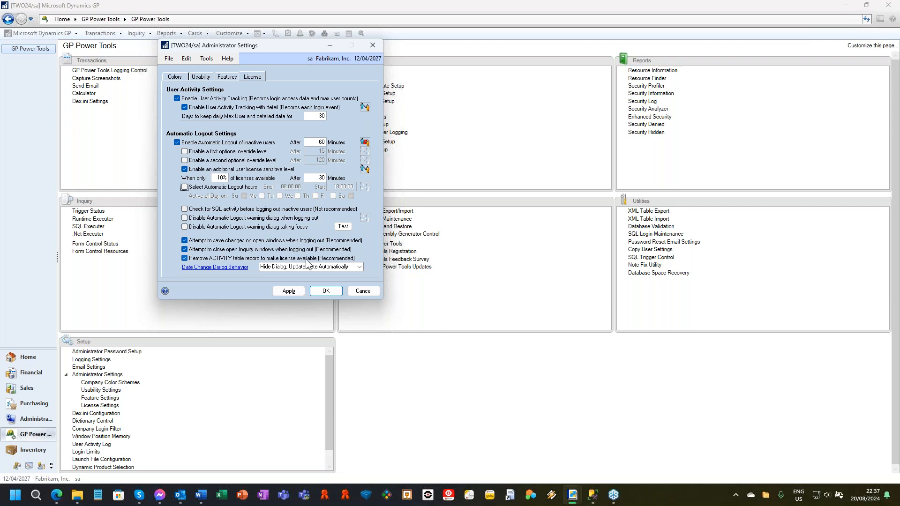
Step: Accept and close the Administrator Settings, and open Dictionary Control with its window moved aside
click(326, 294)
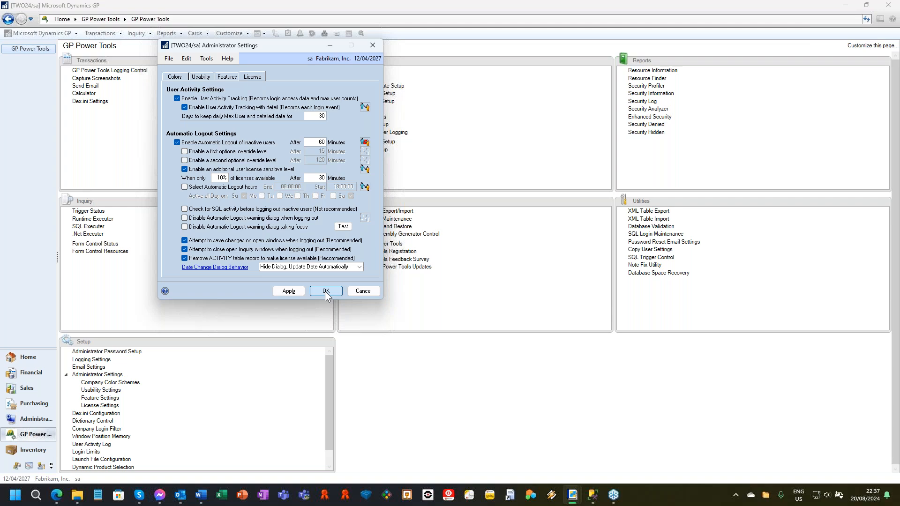
click(326, 295)
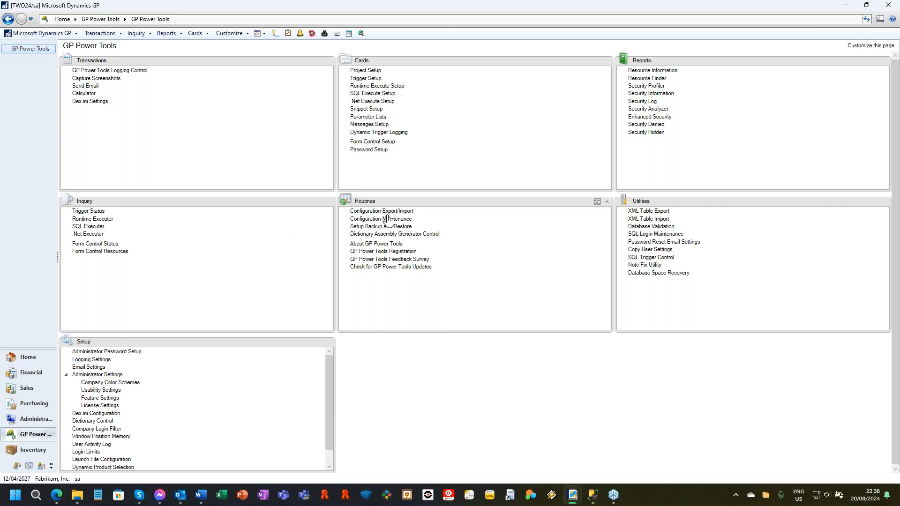
click(106, 421)
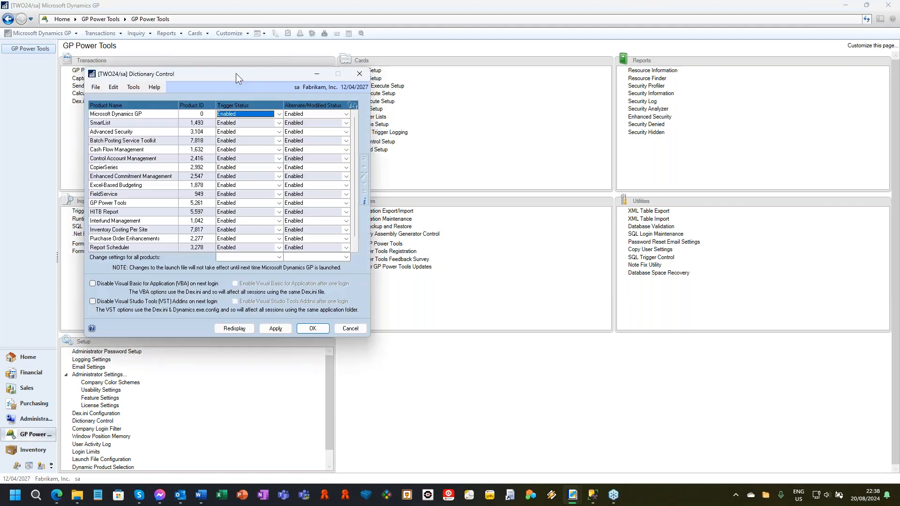
drag(237, 75, 675, 76)
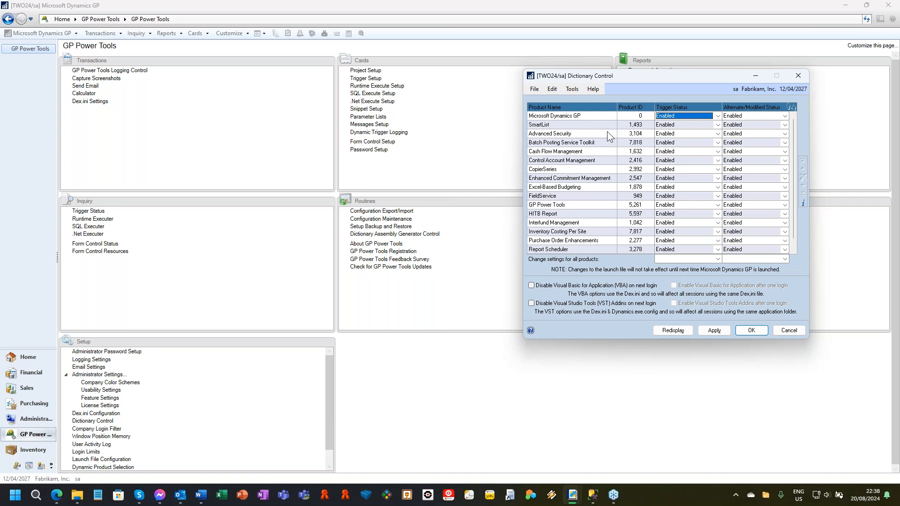
Step: Set SmartList's Trigger Status to Disabled in Dictionary Control and apply the setting
click(702, 124)
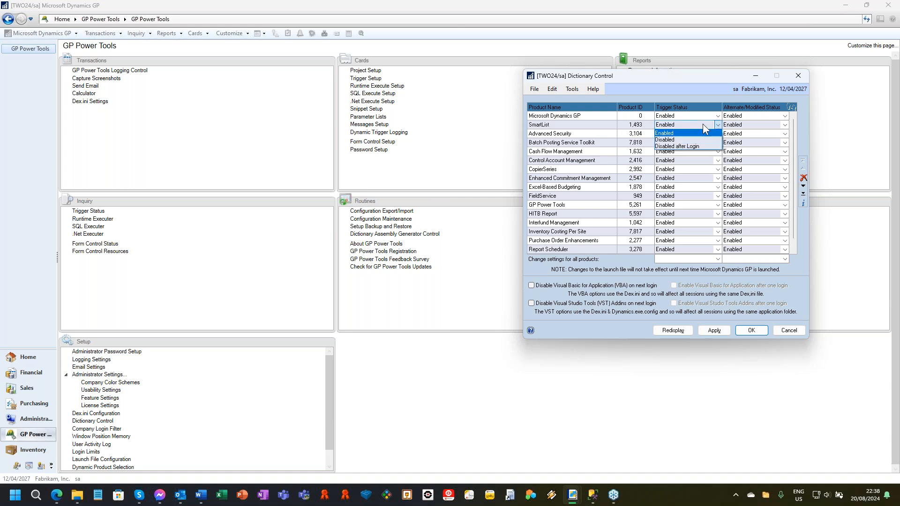
click(674, 139)
click(749, 123)
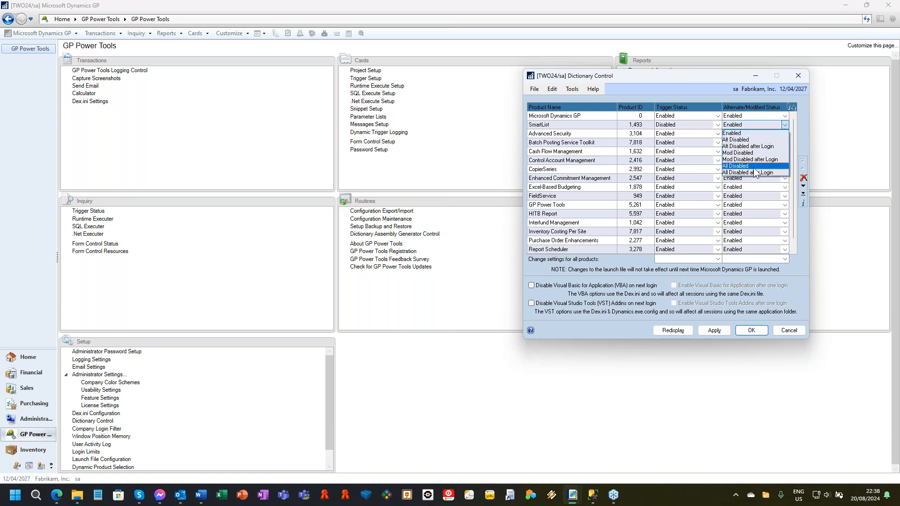
click(644, 80)
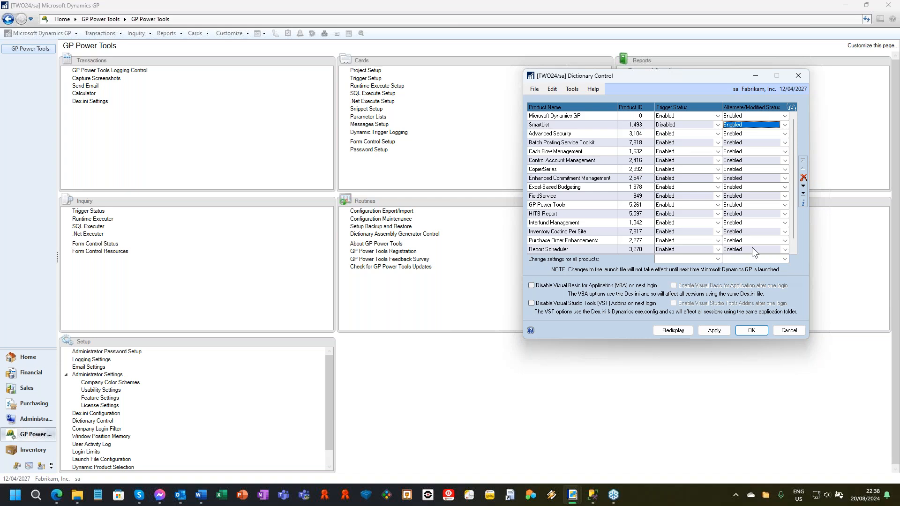
click(714, 330)
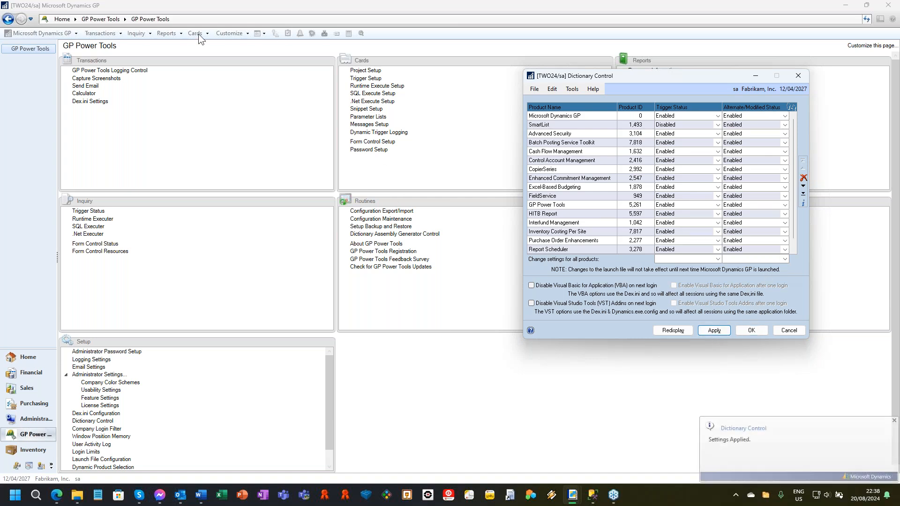
key(Escape)
Step: Open the original Microsoft Dynamics GP version of Customer Maintenance, examine the Customer ID lookup, and close the lookup
click(195, 34)
mouse_move(234, 65)
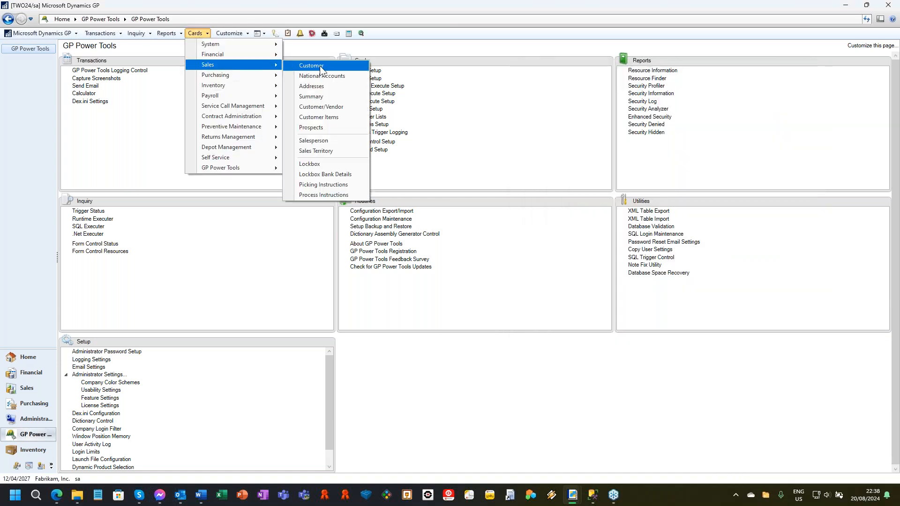
click(321, 69)
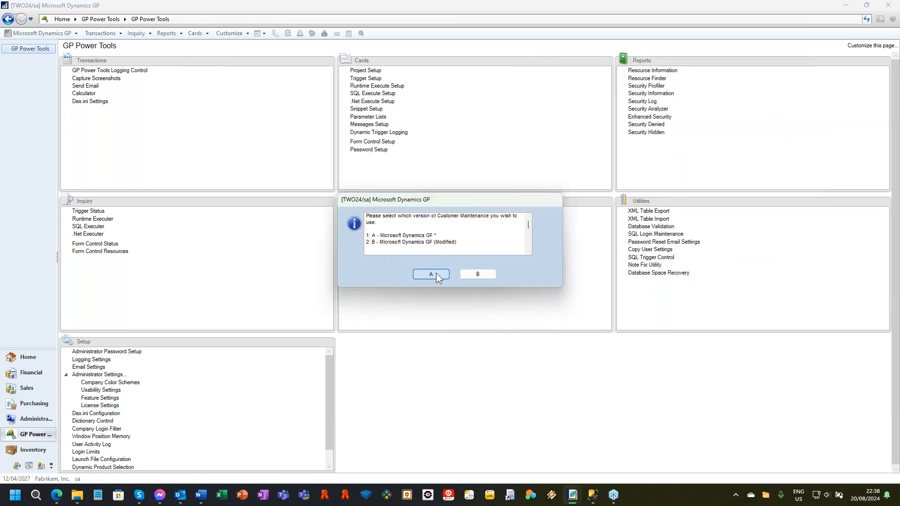
click(436, 274)
click(287, 105)
drag(378, 241, 464, 76)
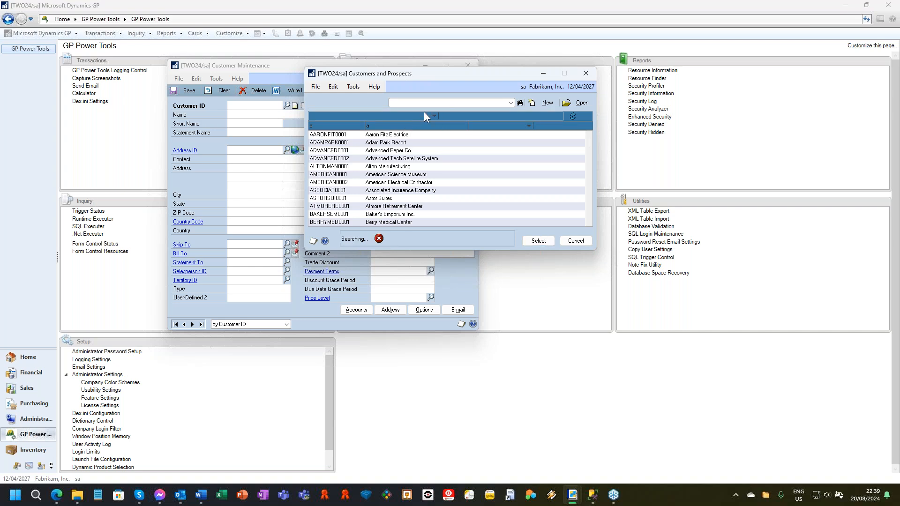
drag(443, 74, 439, 74)
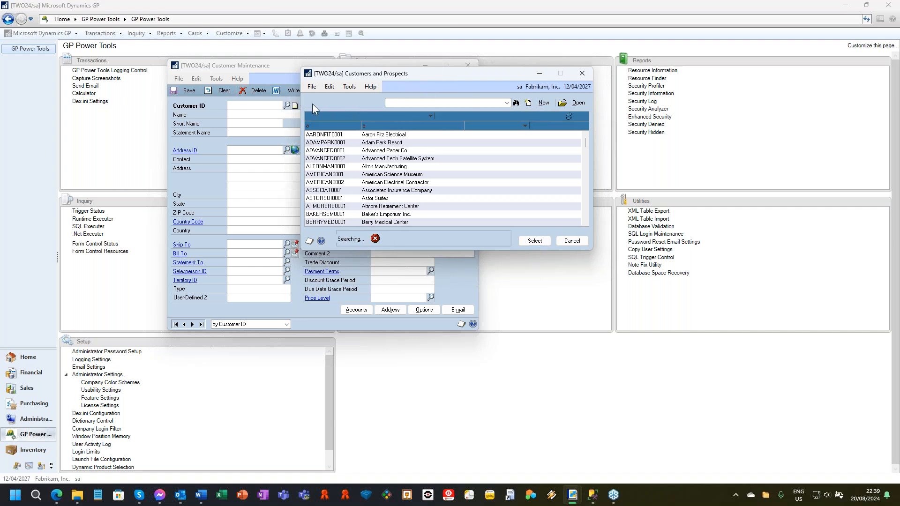
click(581, 73)
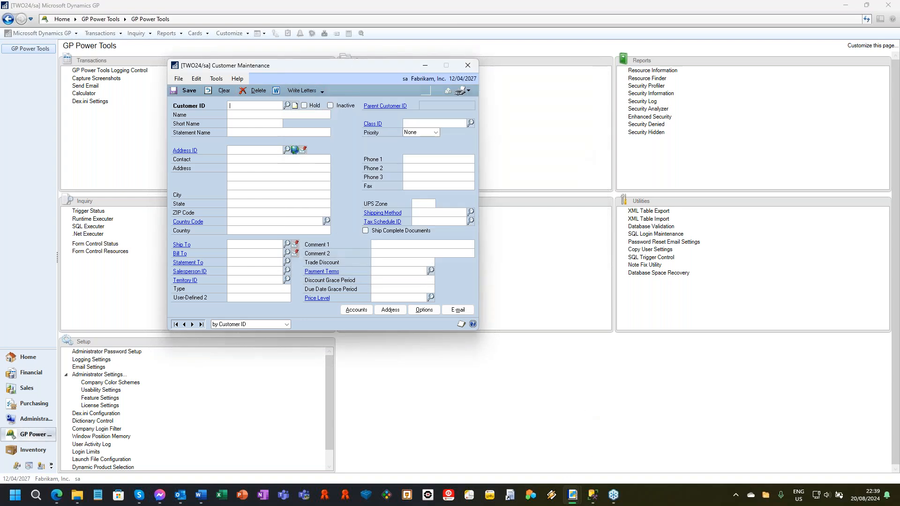
Step: Return to Dictionary Control, set SmartList's Alternate/Modified Status to All Disabled, and apply the setting
mouse_move(573, 496)
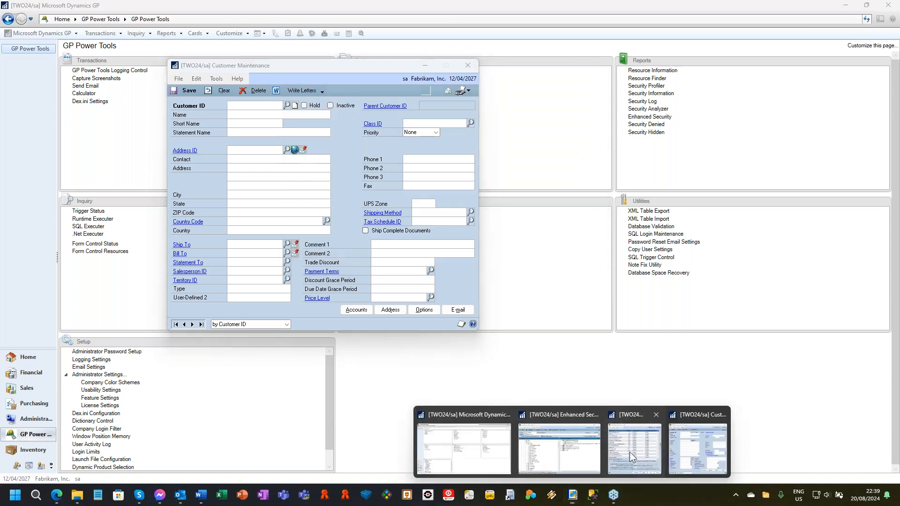
click(630, 459)
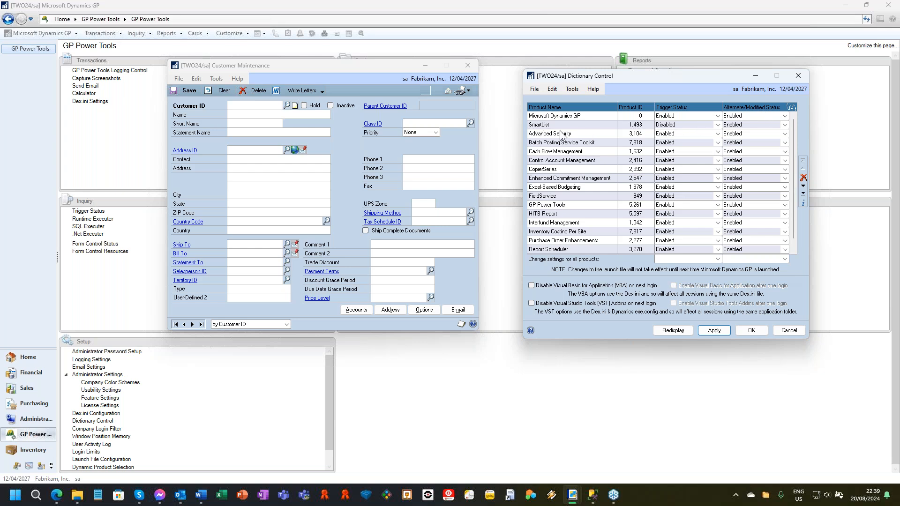
click(755, 125)
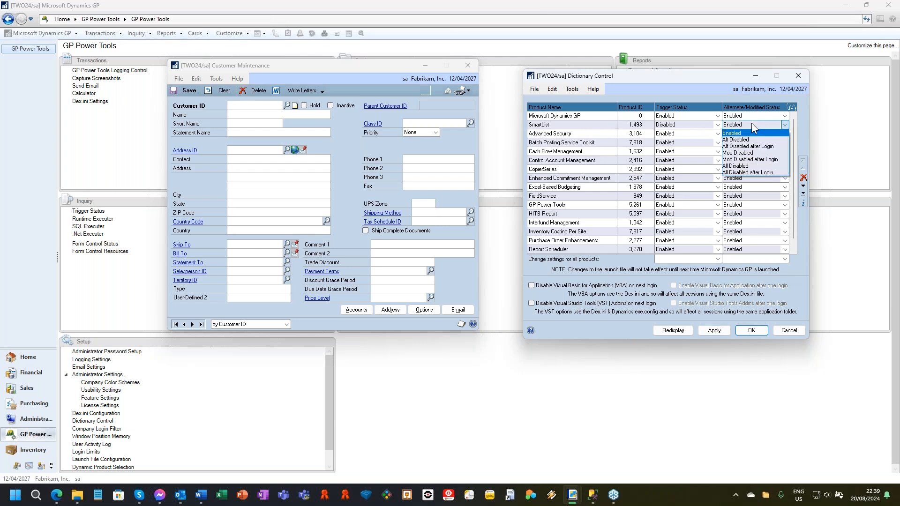
click(758, 167)
click(719, 330)
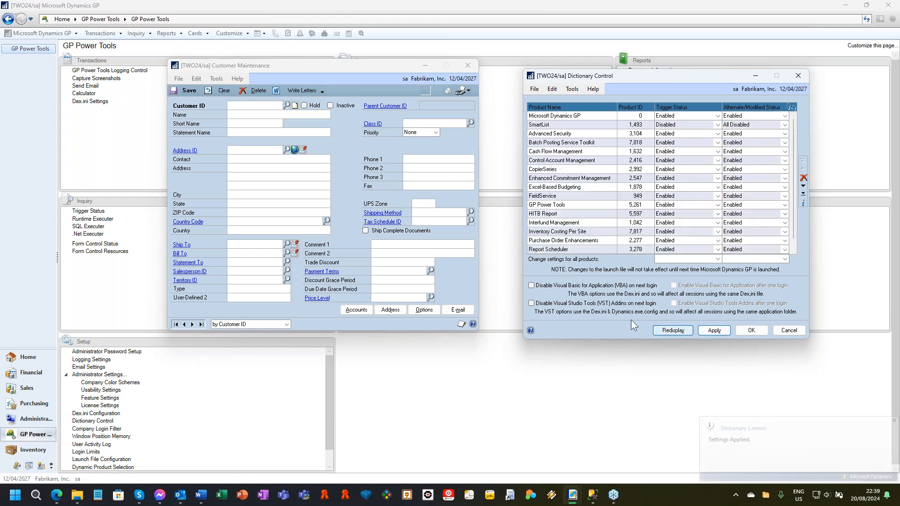
Step: Examine which version of the customer lookup opens from Customer Maintenance, and close it
click(291, 109)
click(289, 106)
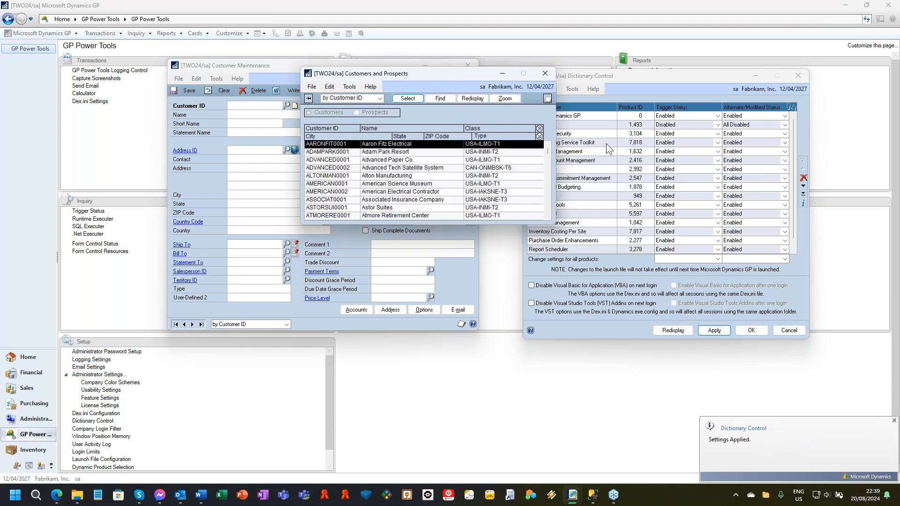
click(545, 73)
Step: Set SmartList's Trigger Status back to Enabled, apply it, and check the Customer ID lookup again
click(666, 125)
click(671, 134)
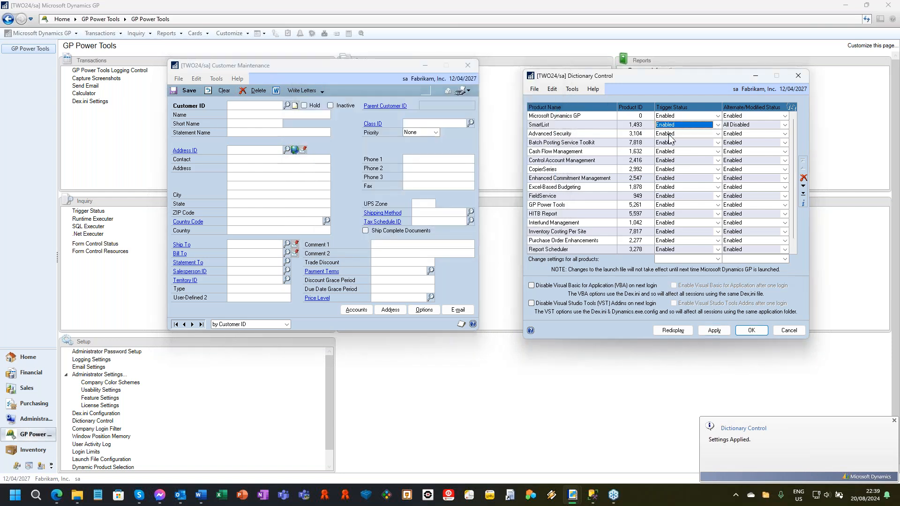
click(714, 330)
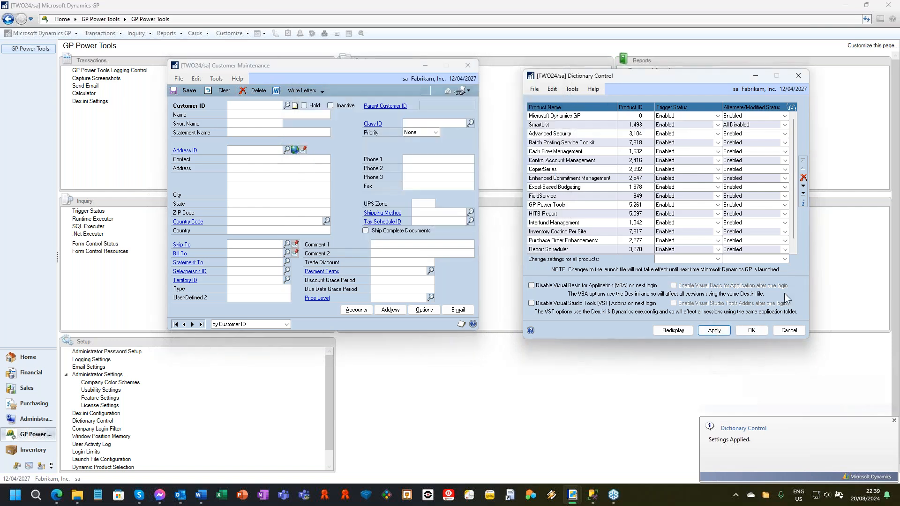
click(287, 106)
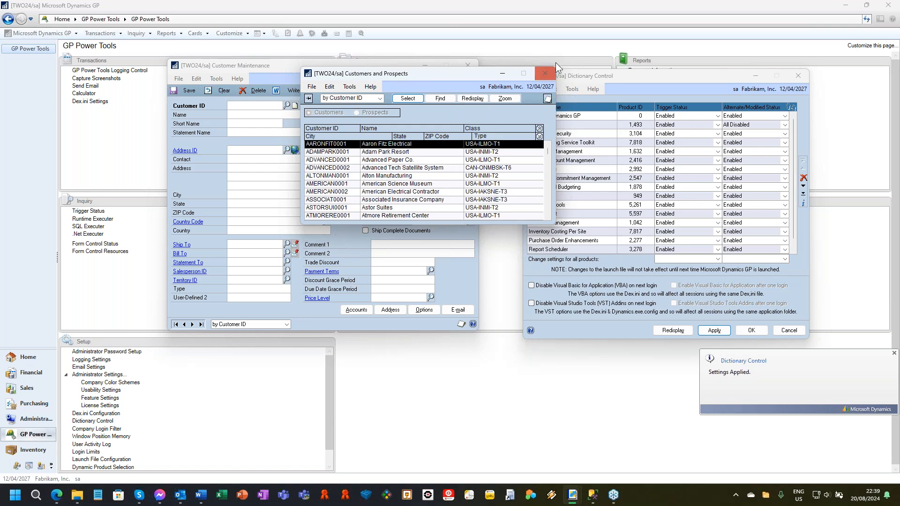
click(545, 73)
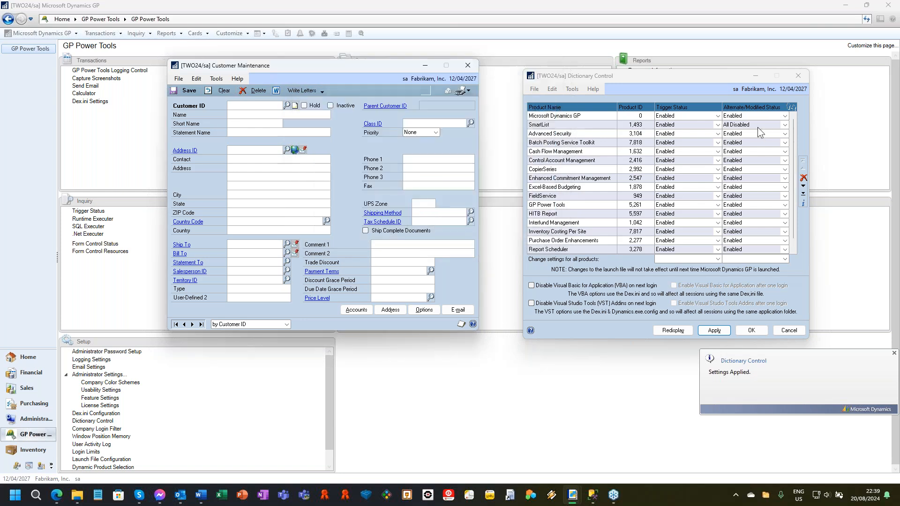
Step: Set SmartList's Alternate/Modified Status back to Enabled, apply it, and recheck the Customer ID lookup
click(759, 126)
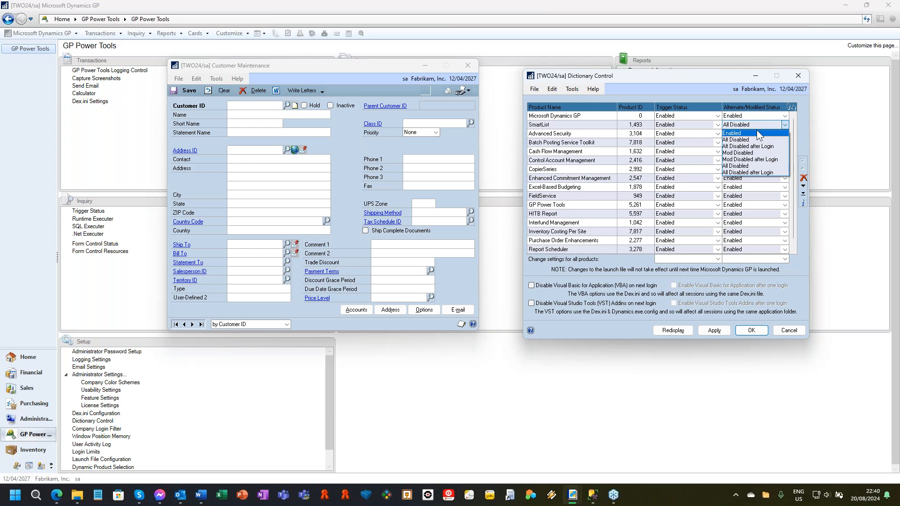
click(756, 133)
click(715, 331)
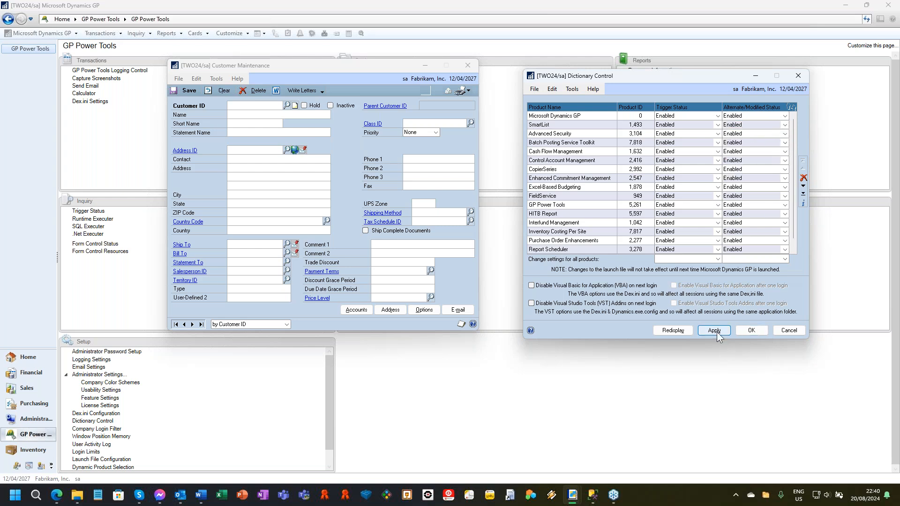
click(287, 107)
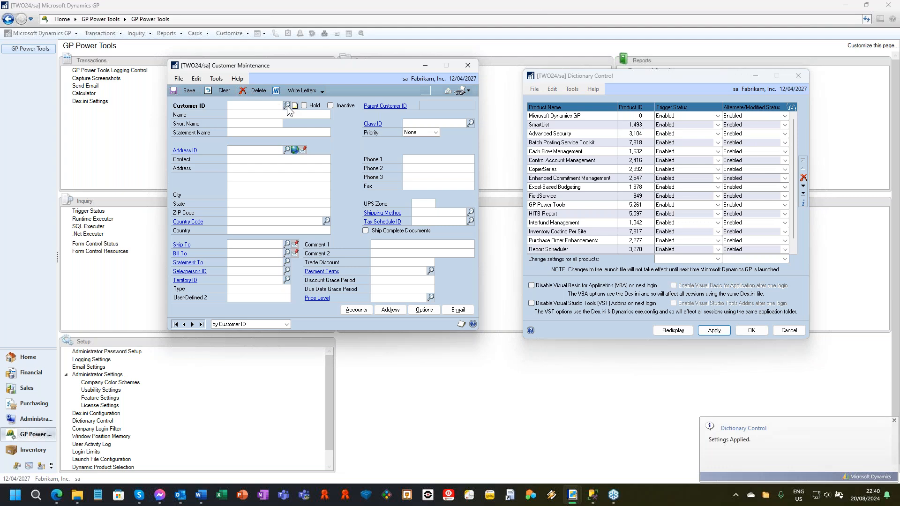
click(583, 74)
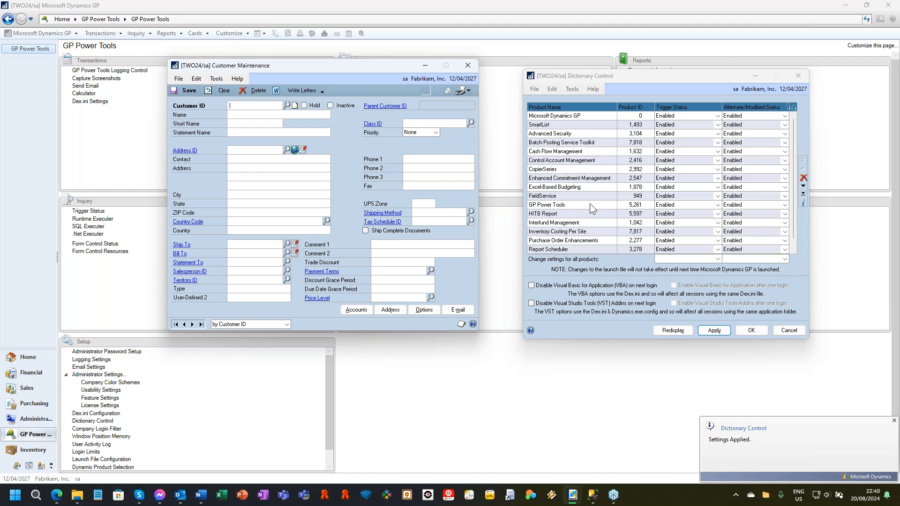
Step: Select the GP Power Tools row in Dictionary Control, and close both Dictionary Control and Customer Maintenance
click(573, 210)
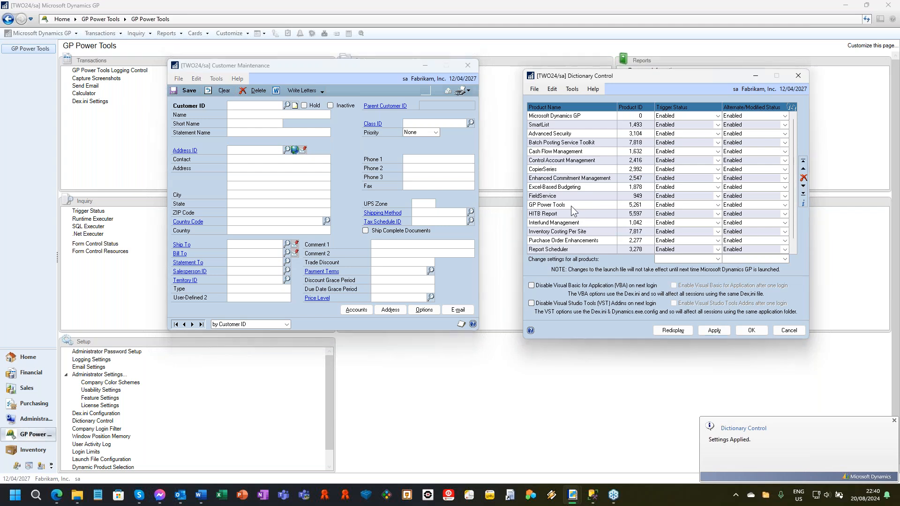
click(571, 207)
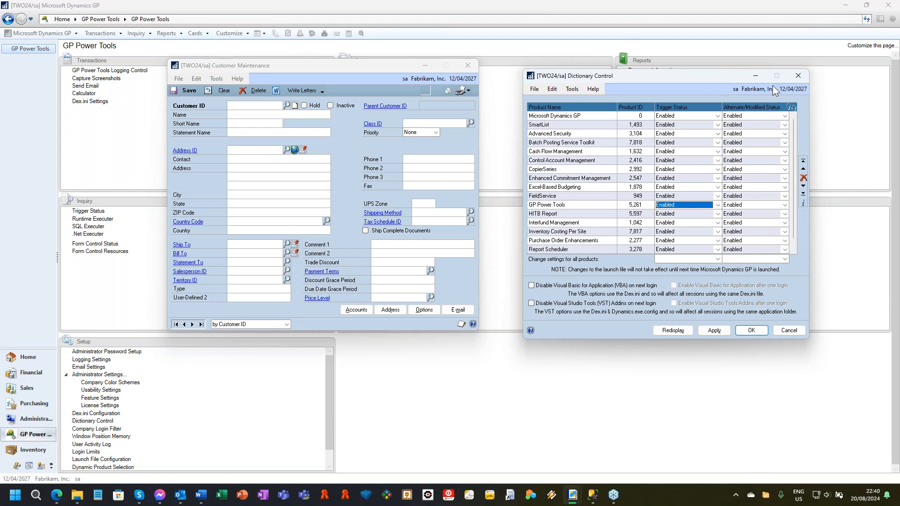
click(797, 77)
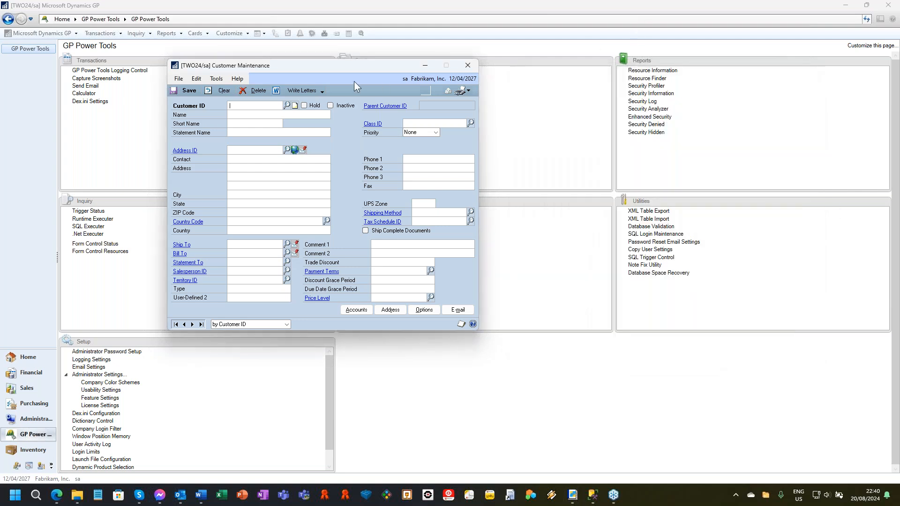
click(467, 67)
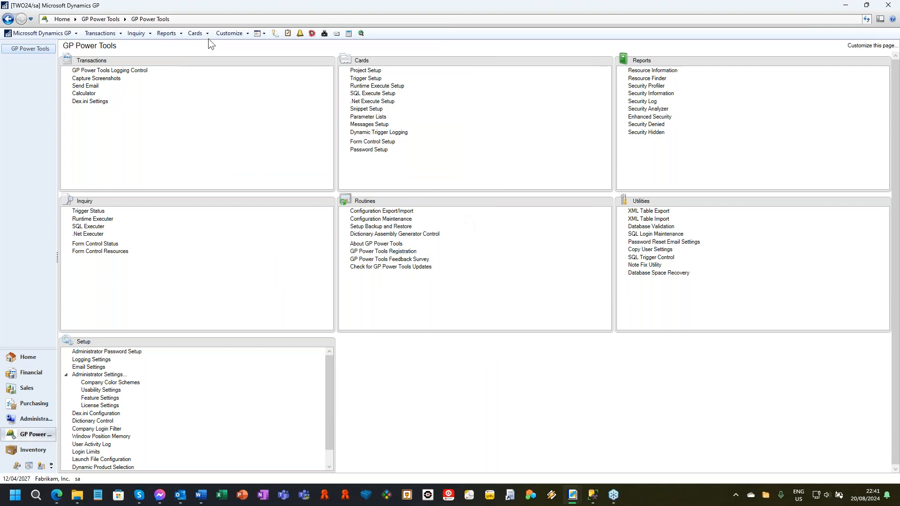
Step: Open Resource Information from the GP Power Tools reports and move its window aside to leave room for another window
click(197, 30)
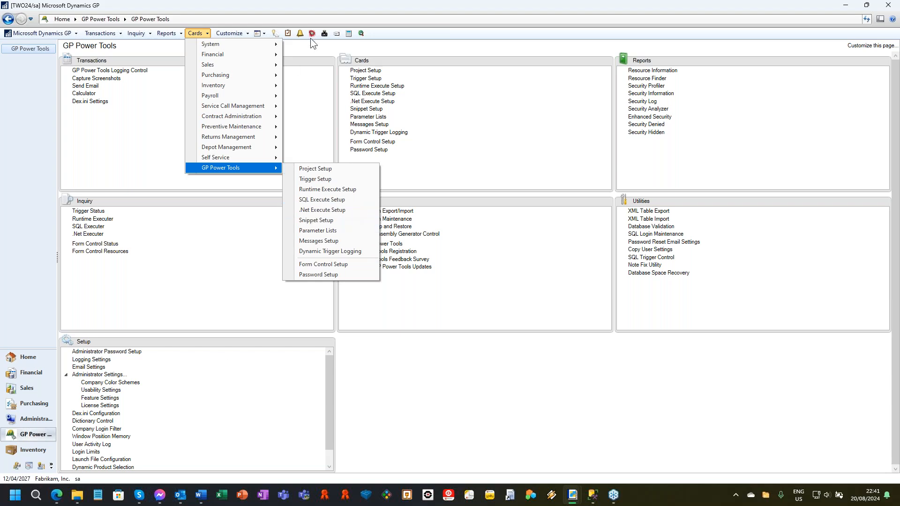
click(462, 103)
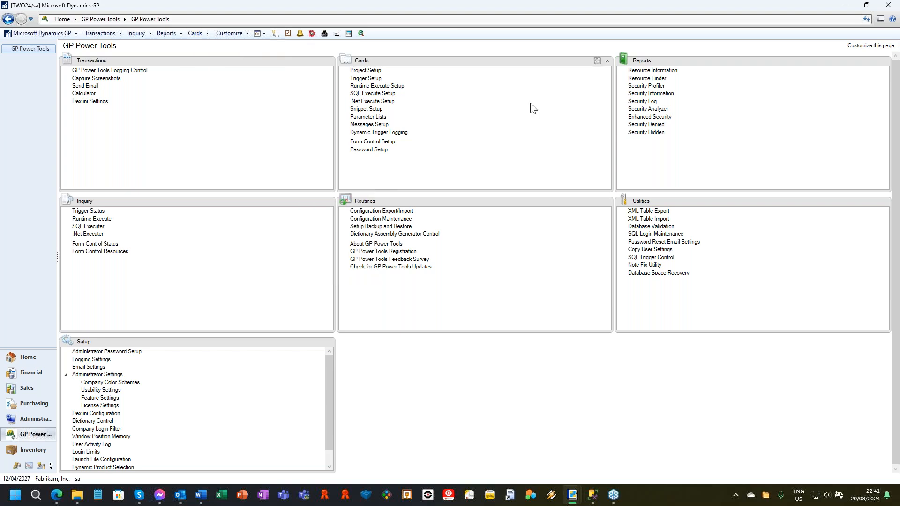
click(675, 71)
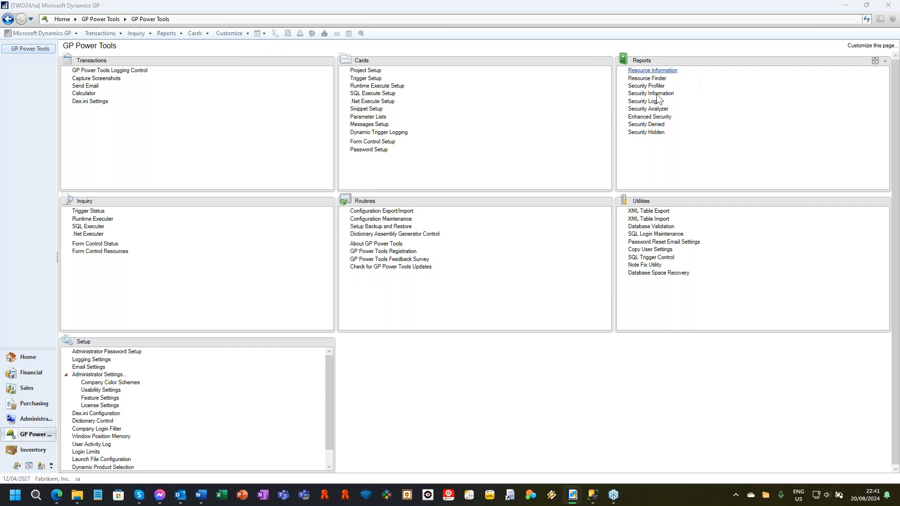
drag(270, 35, 726, 30)
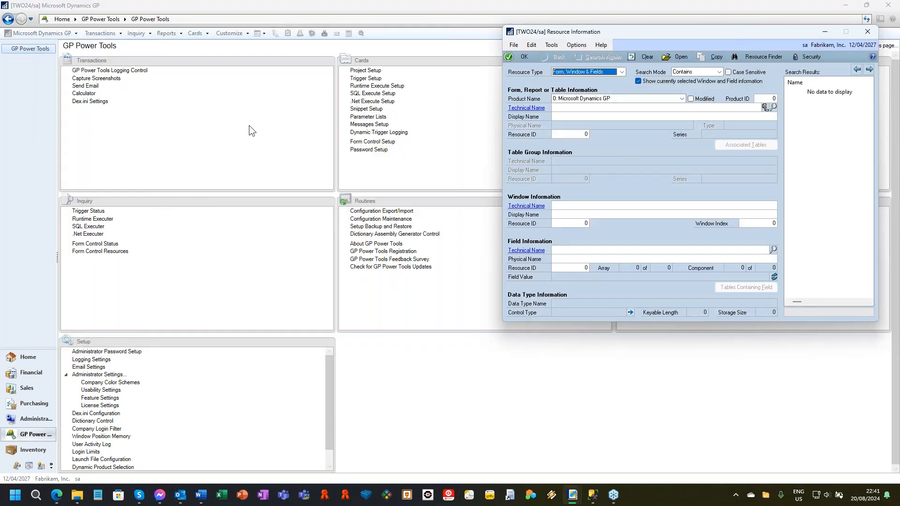
Step: Open the original Microsoft Dynamics GP version of Customer Maintenance, and place it beside Resource Information with both windows showing
click(200, 33)
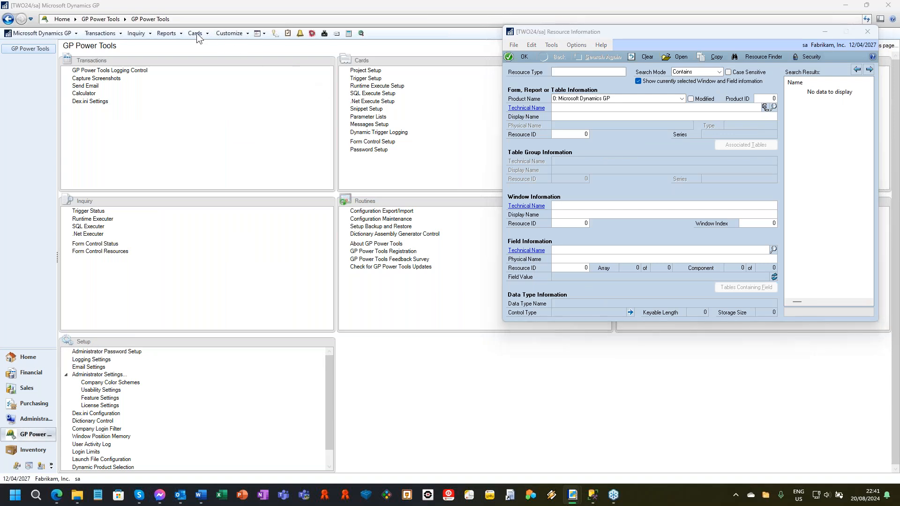
mouse_move(266, 68)
click(307, 65)
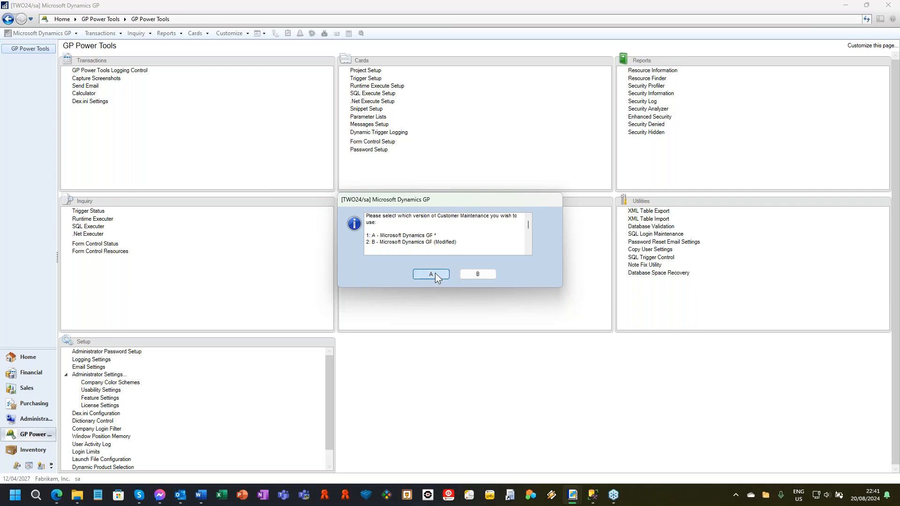
click(431, 274)
drag(367, 67, 275, 52)
mouse_move(576, 501)
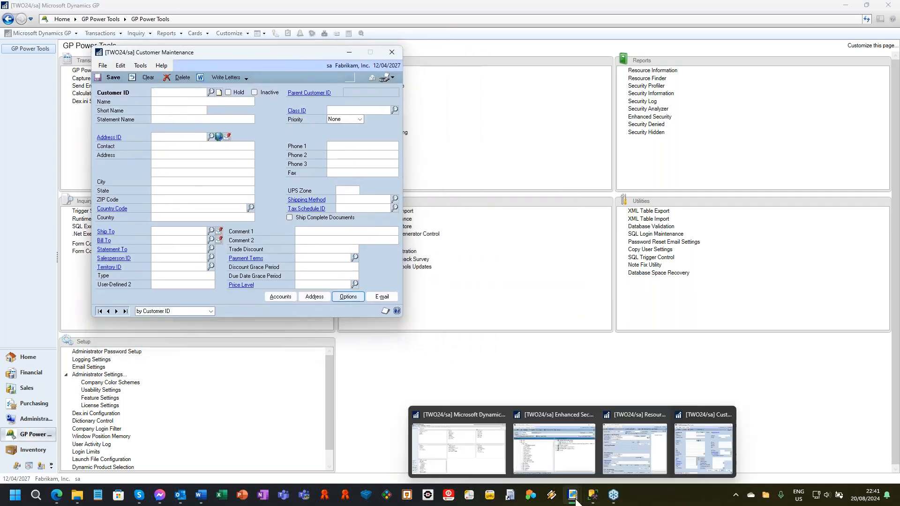
click(642, 457)
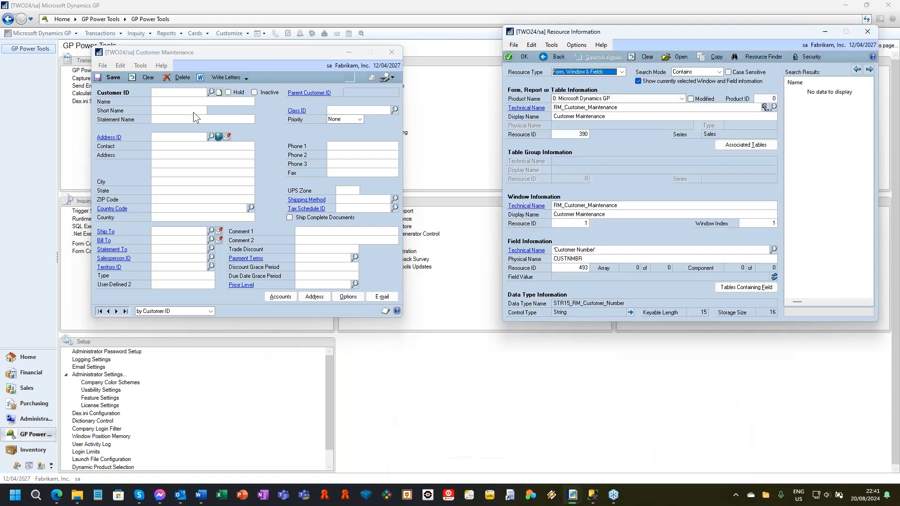
Step: Load the first customer record and move through its fields, examining each field's technical details in Resource Information
click(100, 311)
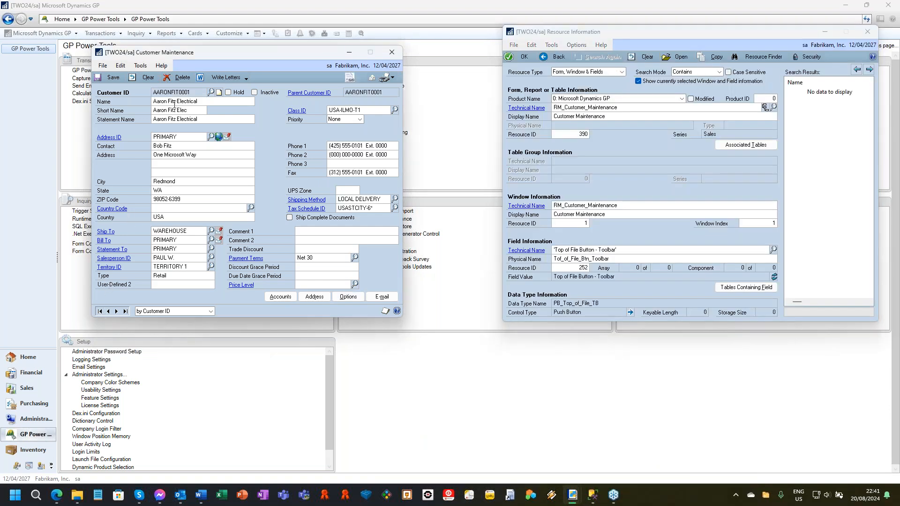
key(Tab)
key(Tab)
key(Tab)
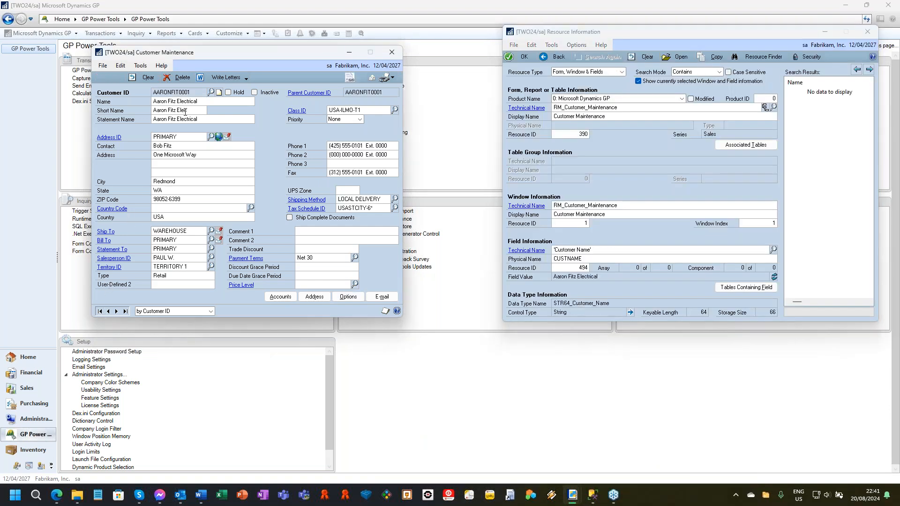
key(Tab)
key(Tab)
key(Tab)
key(Tab)
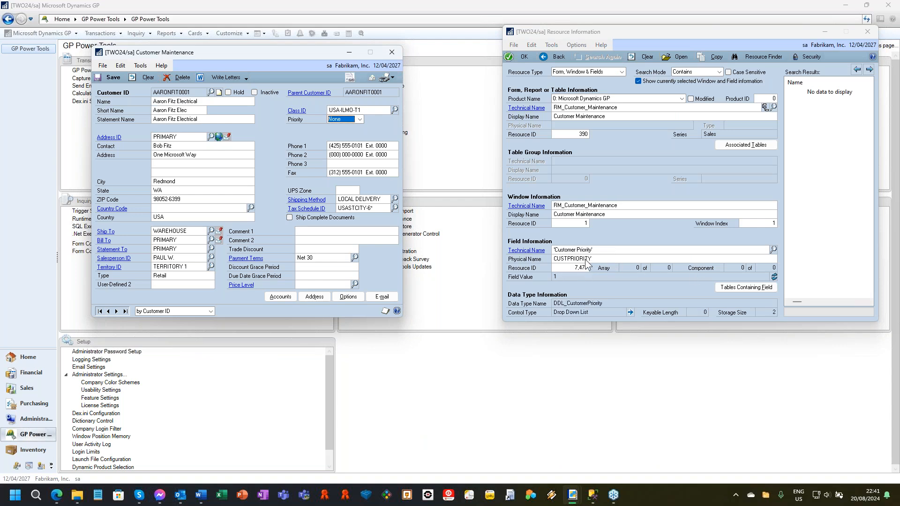
key(Tab)
key(Tab)
key(Tab)
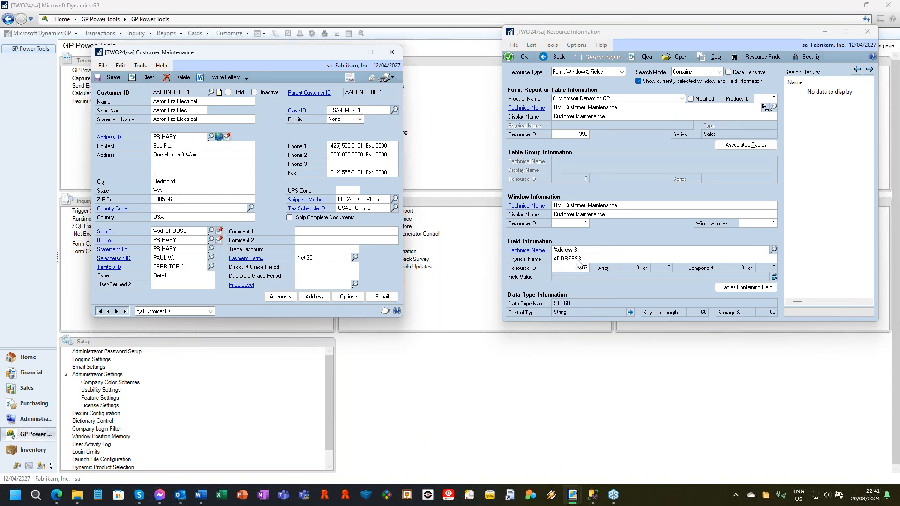
key(Tab)
key(Tab)
key(Tab)
key(Tab)
key(Tab)
key(Tab)
key(Tab)
key(Tab)
key(Tab)
key(Tab)
key(Tab)
key(Tab)
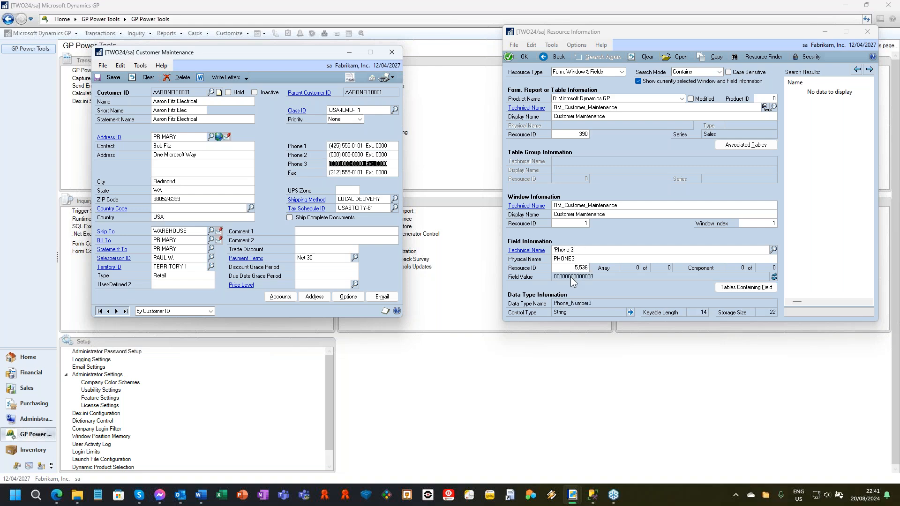
key(Tab)
key(Tab)
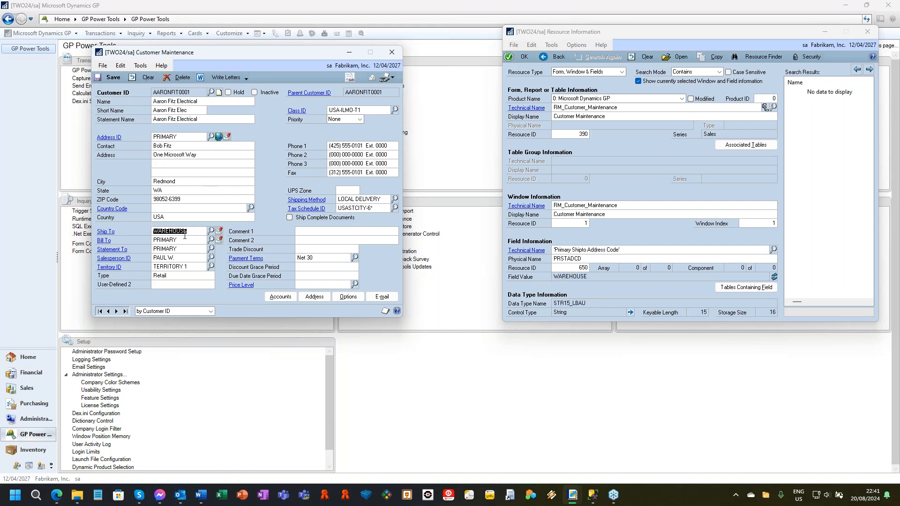
click(184, 100)
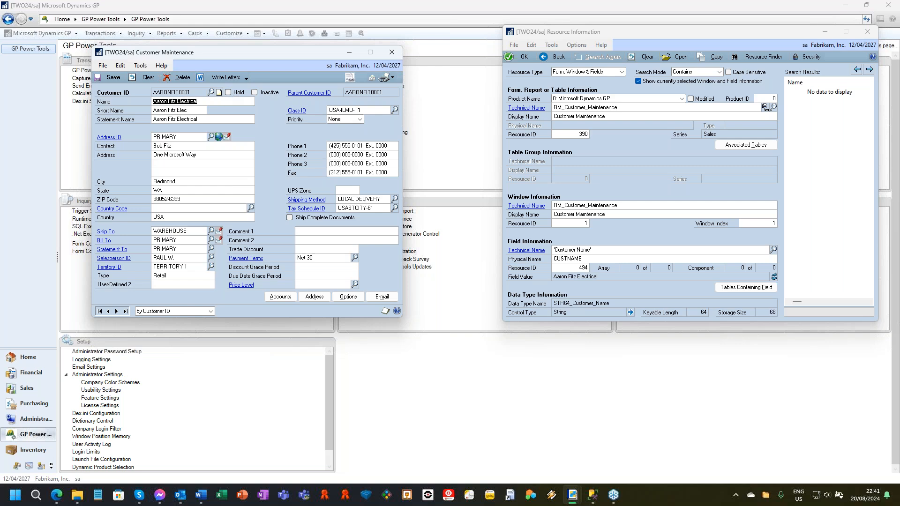
Step: Focus the customer's Hold field without changing it, open Resource Finder for that field, and move its window beside Customer Maintenance
click(247, 91)
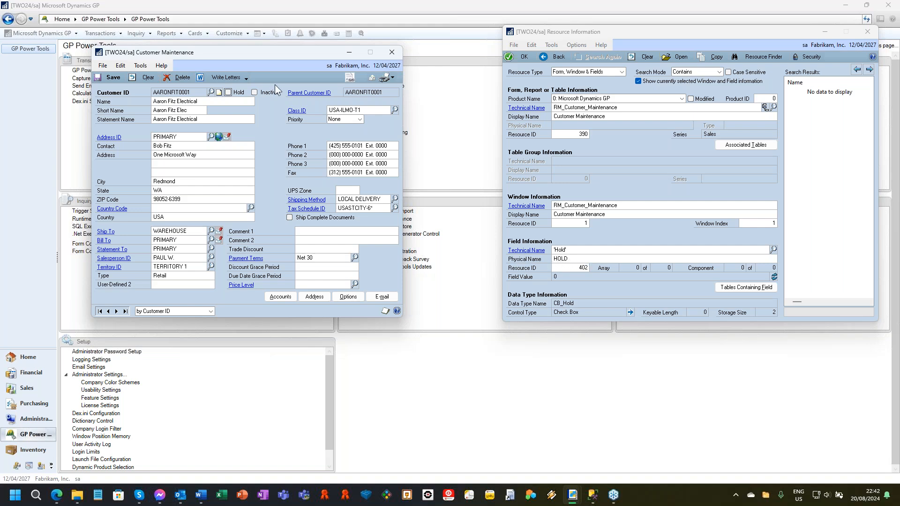
click(143, 66)
click(147, 66)
click(155, 66)
mouse_move(148, 68)
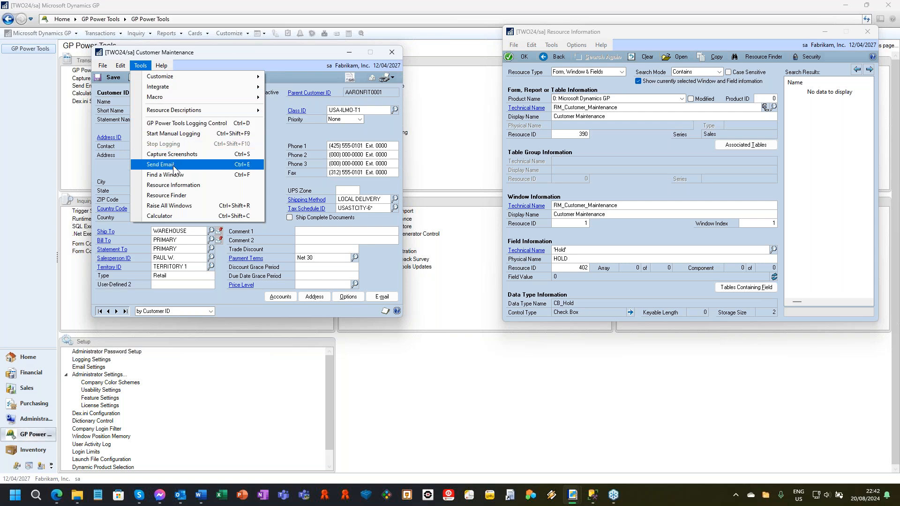
click(180, 194)
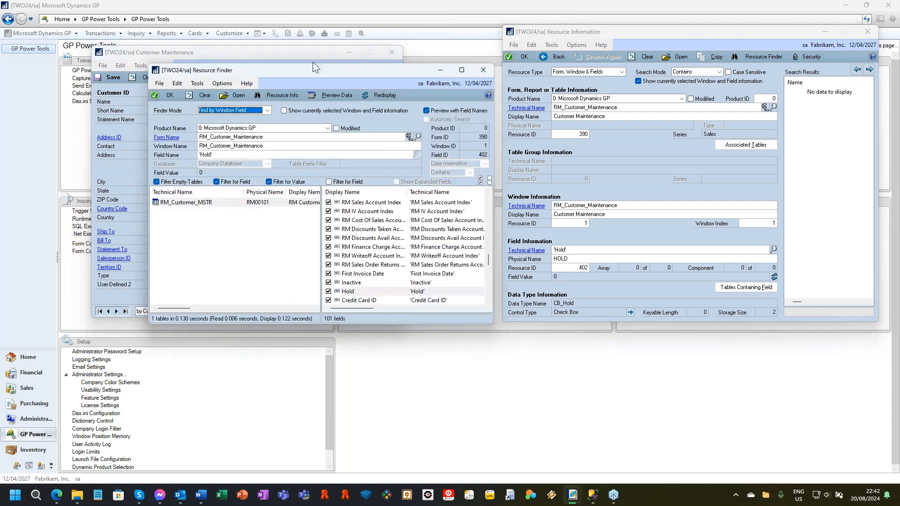
drag(314, 70, 572, 51)
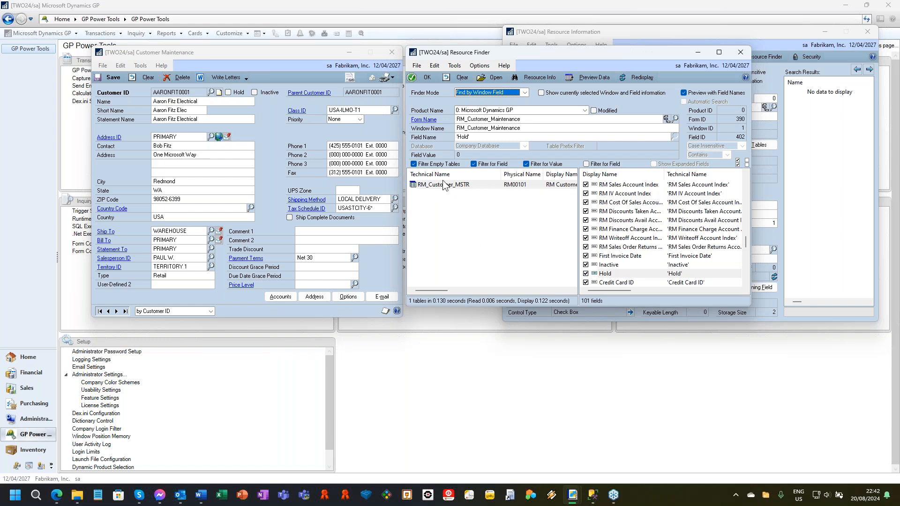
Step: Select the Hold field in Resource Finder, preview the RM_Customer_MSTR table data, and close all the opened resource and customer windows
click(609, 276)
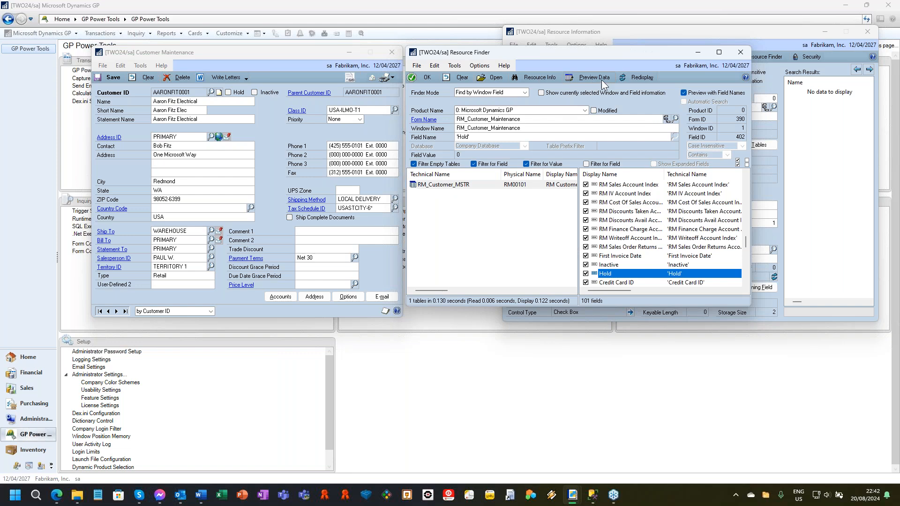
click(575, 77)
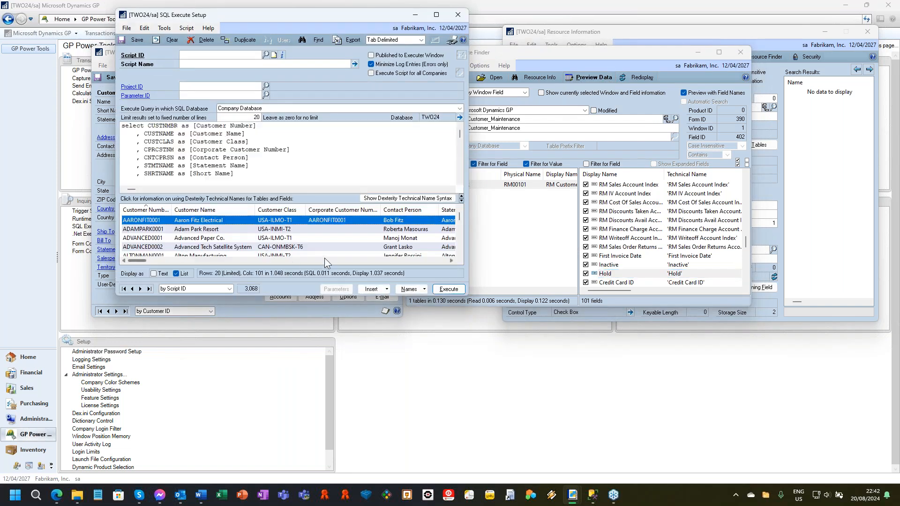
click(458, 15)
click(747, 52)
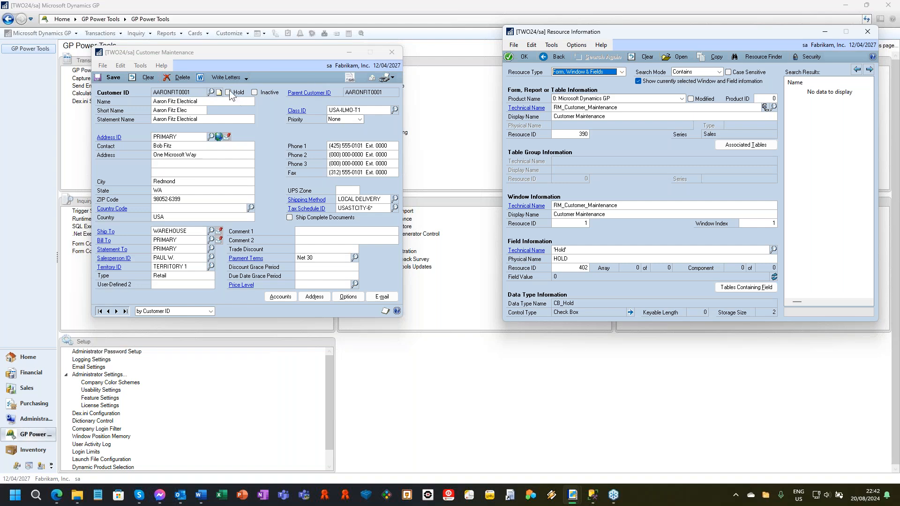
click(867, 32)
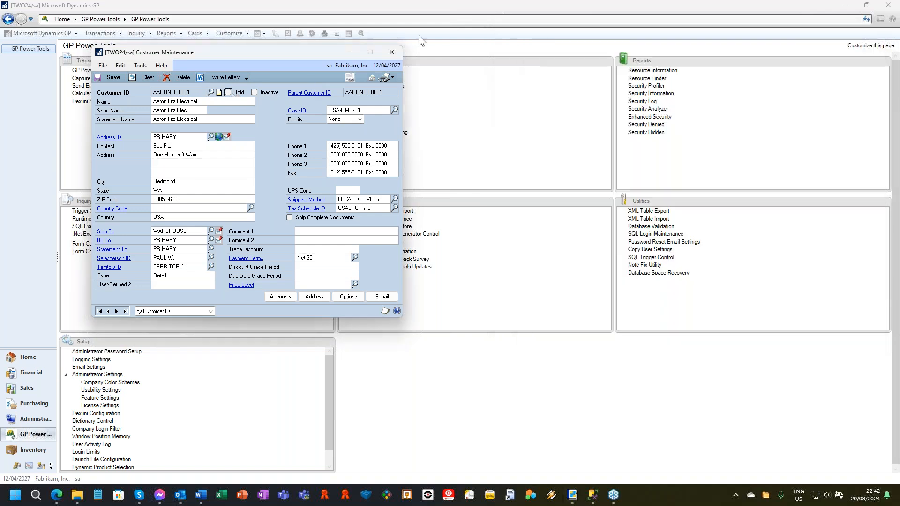
click(395, 50)
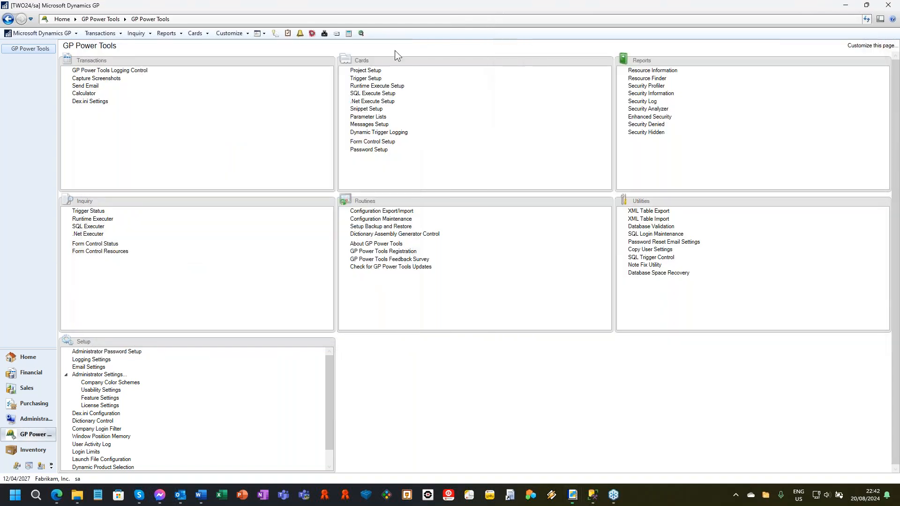
Step: Turn on Automatic Trigger Mode for Logging Automatic Start Only from GP Power Tools Logging Control, and open the Trigger Status list
click(313, 34)
click(756, 84)
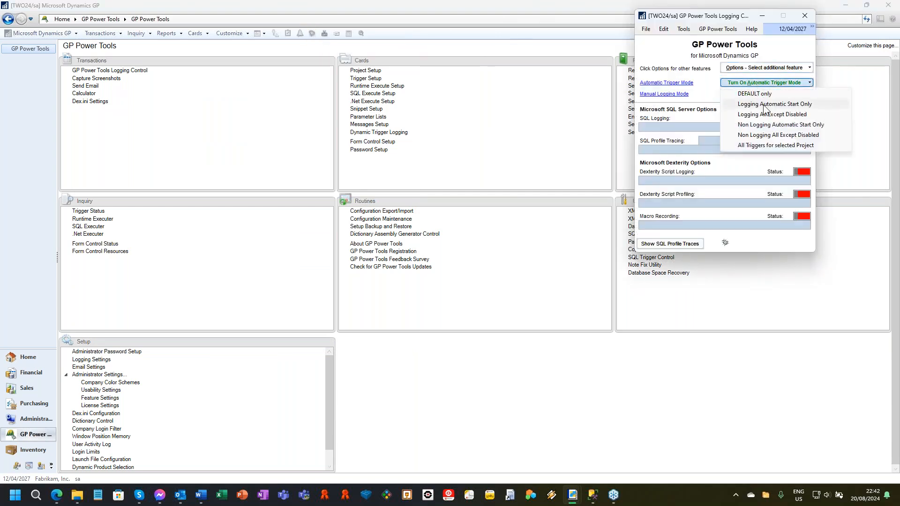
click(763, 104)
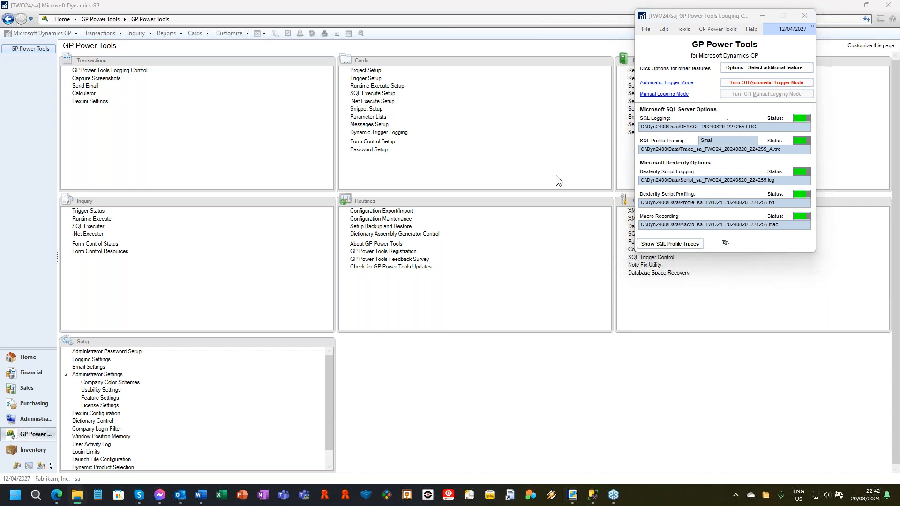
click(655, 84)
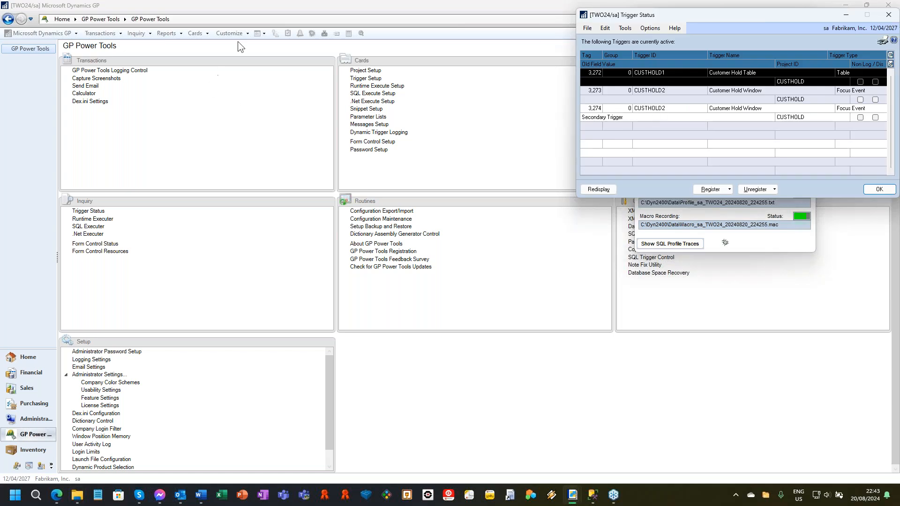
Step: Open the original version of Customer Maintenance again and load the first customer record
click(204, 29)
click(197, 33)
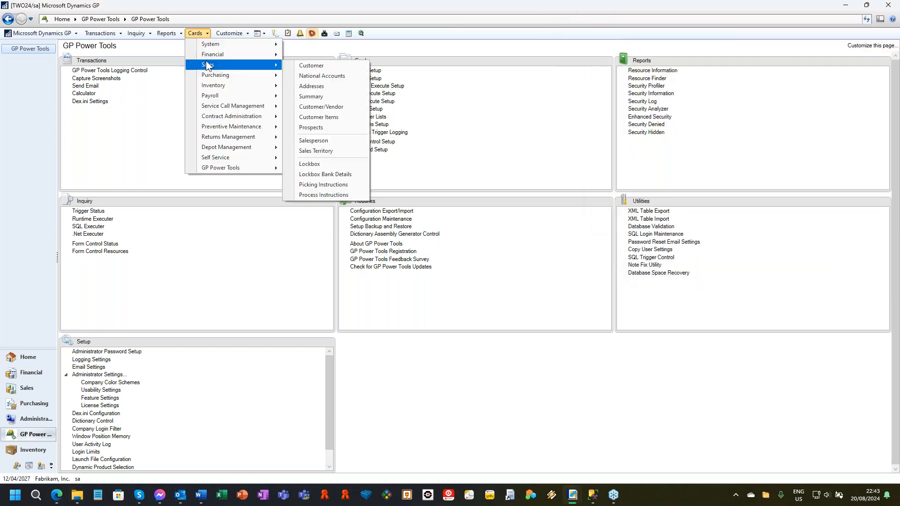
click(308, 65)
click(435, 273)
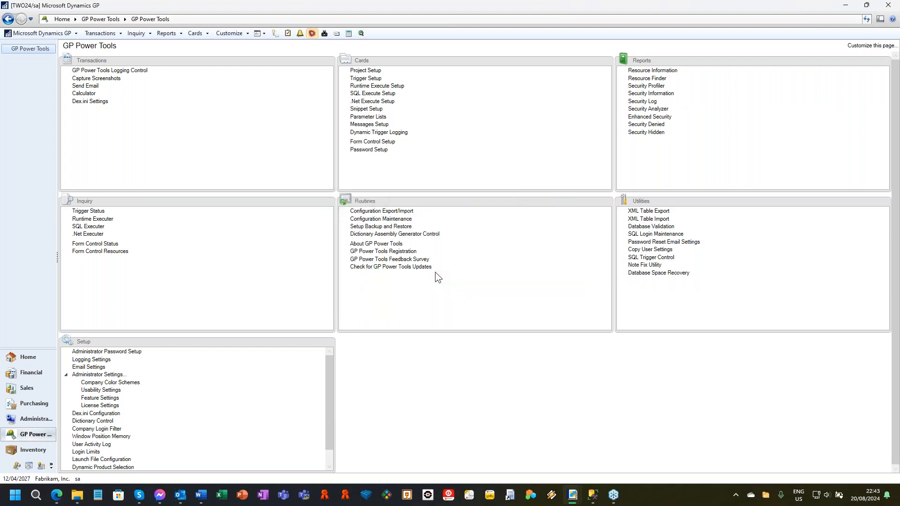
click(99, 311)
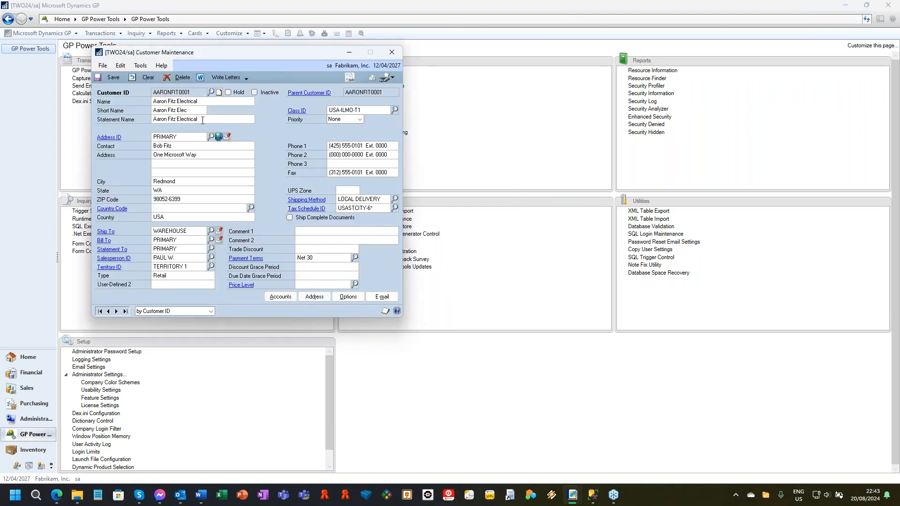
Step: Put the customer on hold, acknowledge the debugger trigger message, and save the record
click(229, 92)
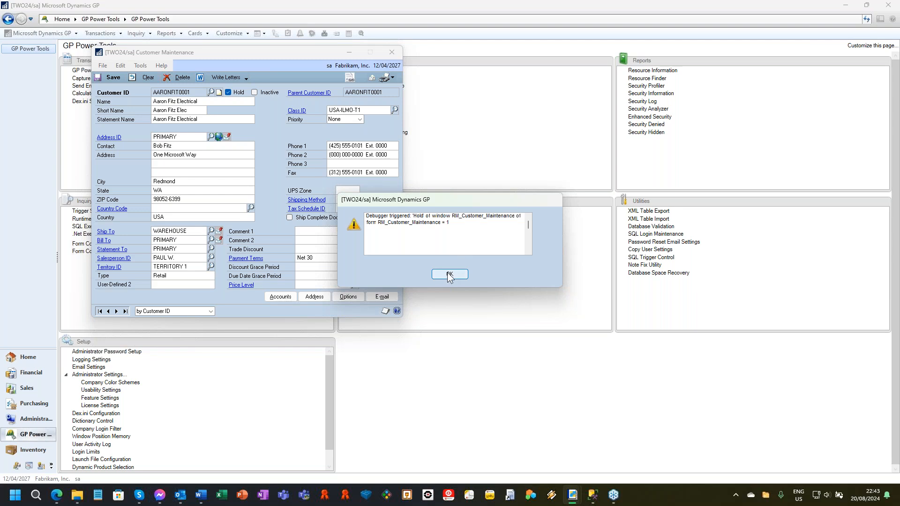
click(448, 274)
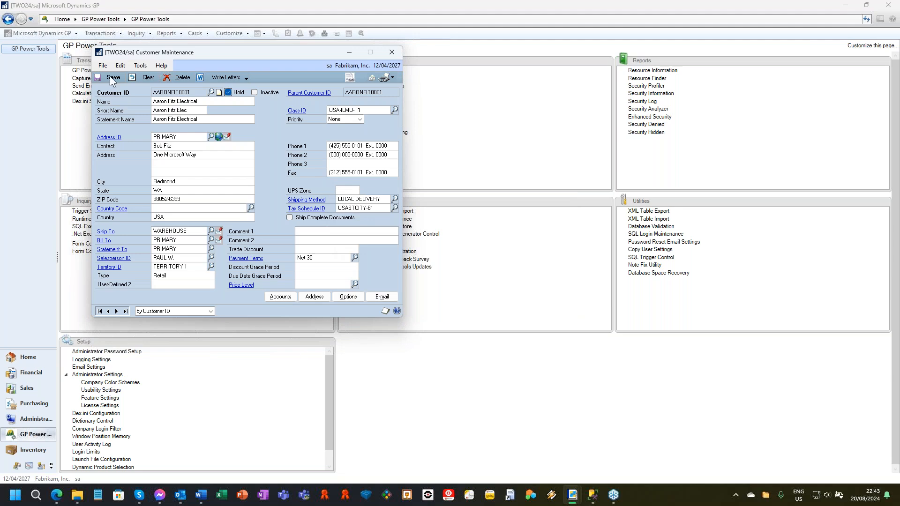
click(110, 77)
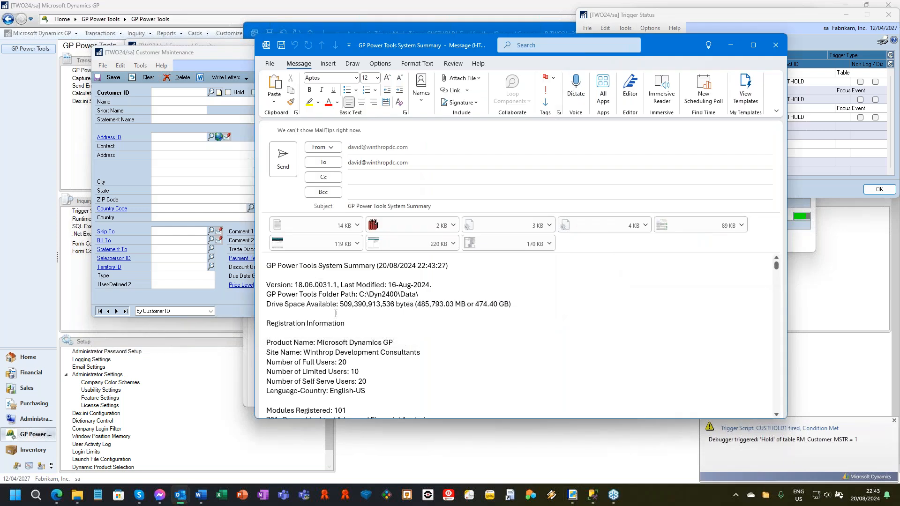
Step: Review the registration information and registered modules in the GP Power Tools System Summary email
scroll(330, 303, down, 1)
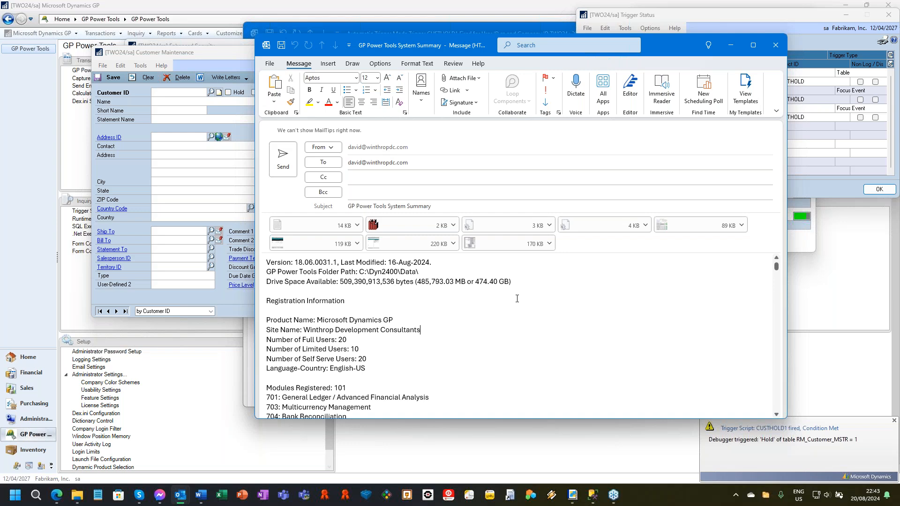
scroll(516, 295, down, 3)
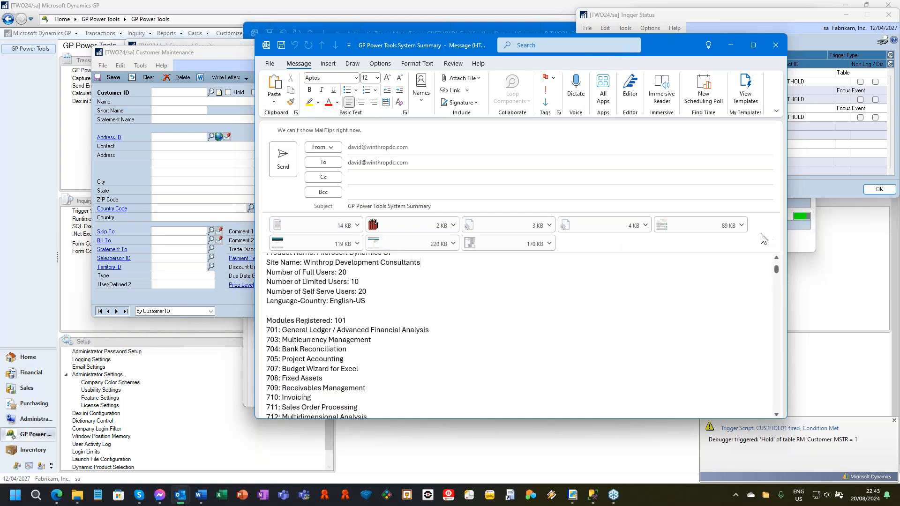
Step: Close the System Summary email unsaved, review the Hold field values and saved log files in the CUSTHOLD1 trigger email, and close it unsaved
click(775, 43)
click(452, 273)
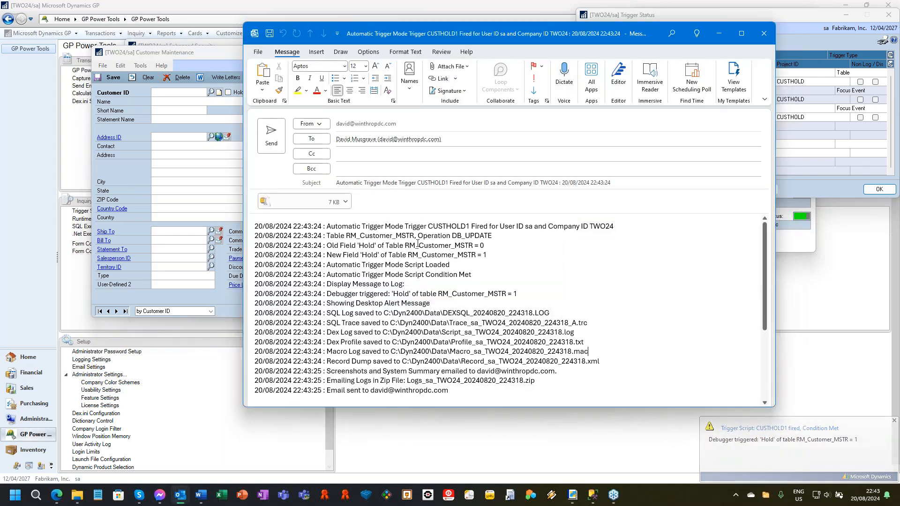
drag(475, 245, 487, 249)
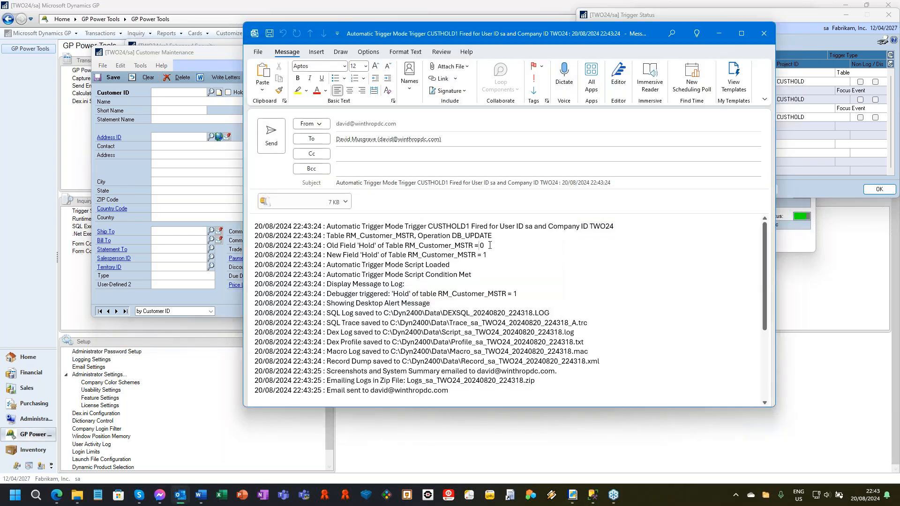
double_click(486, 254)
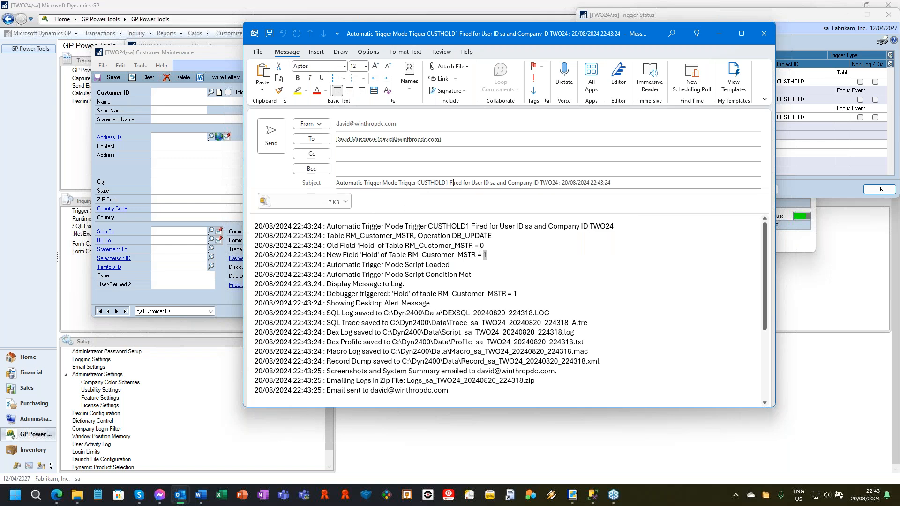
drag(456, 182, 622, 181)
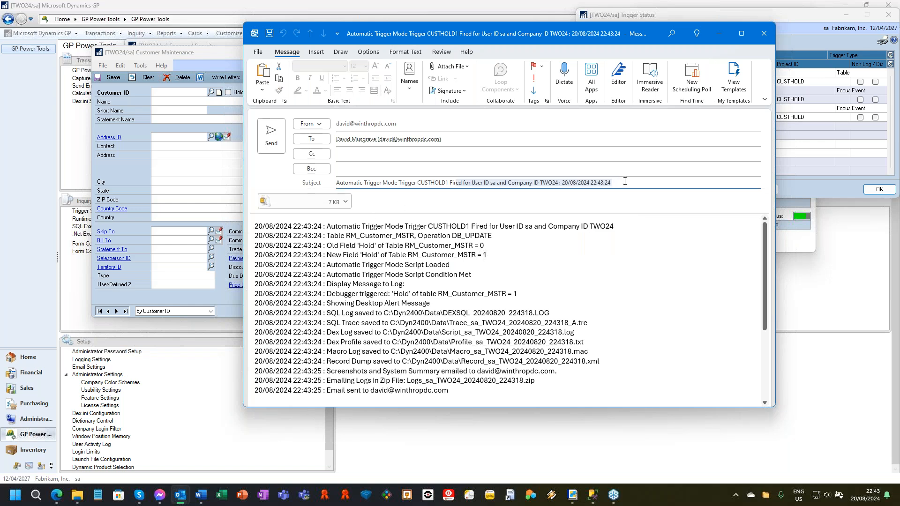
drag(392, 293, 468, 371)
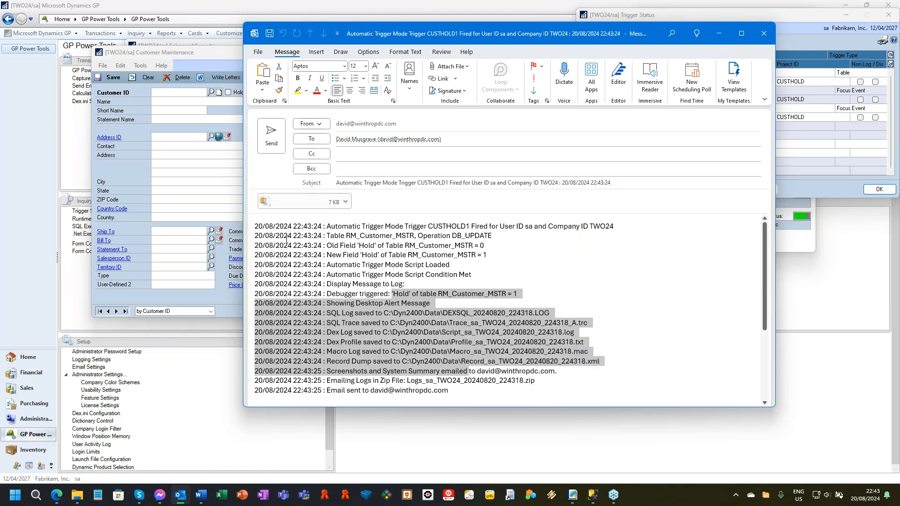
scroll(445, 335, down, 2)
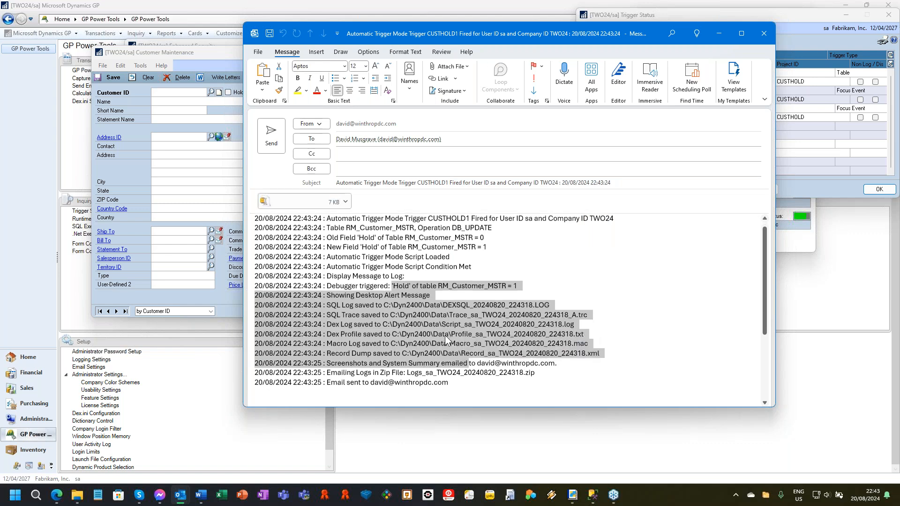
drag(313, 323, 520, 327)
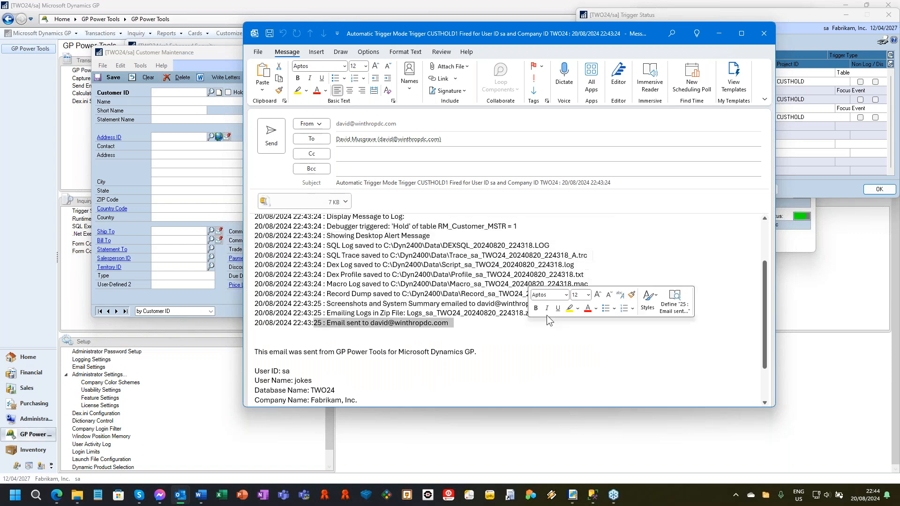
click(770, 30)
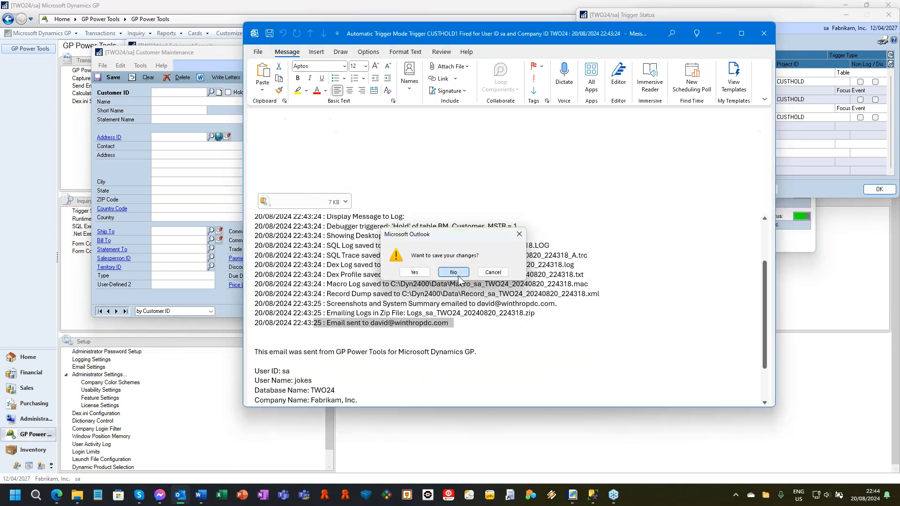
click(453, 277)
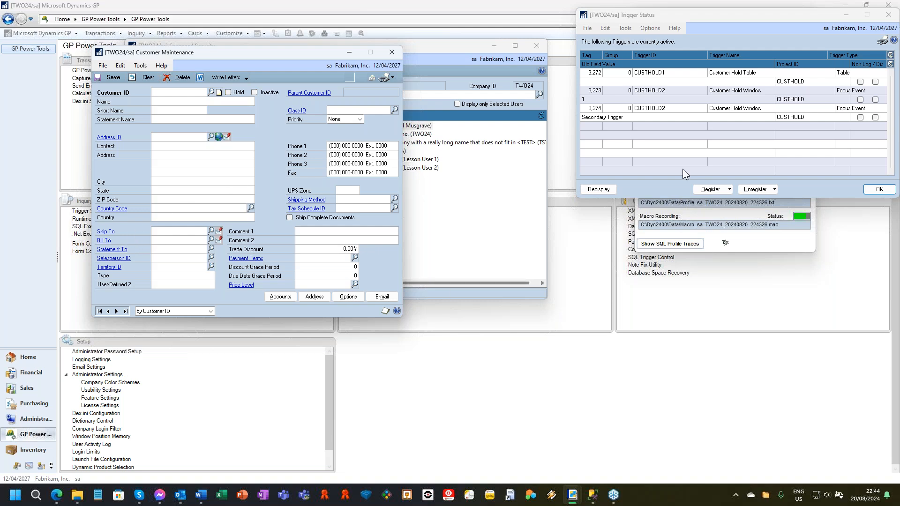
Step: Turn off Automatic Trigger Mode in GP Power Tools Logging Control and close Customer Maintenance
click(770, 241)
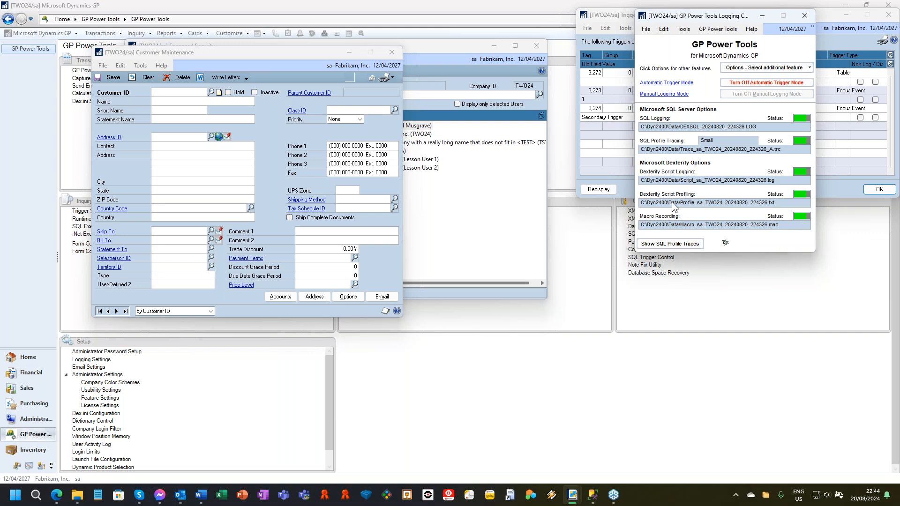
click(738, 85)
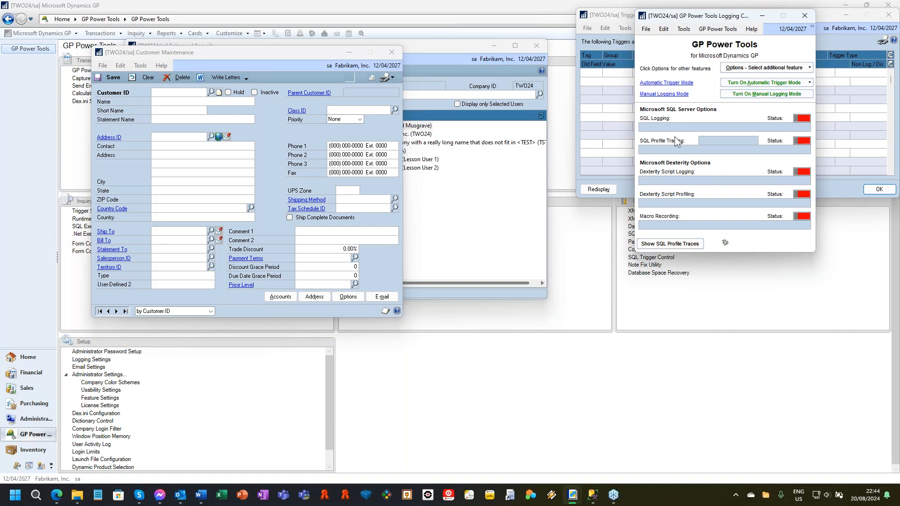
click(392, 52)
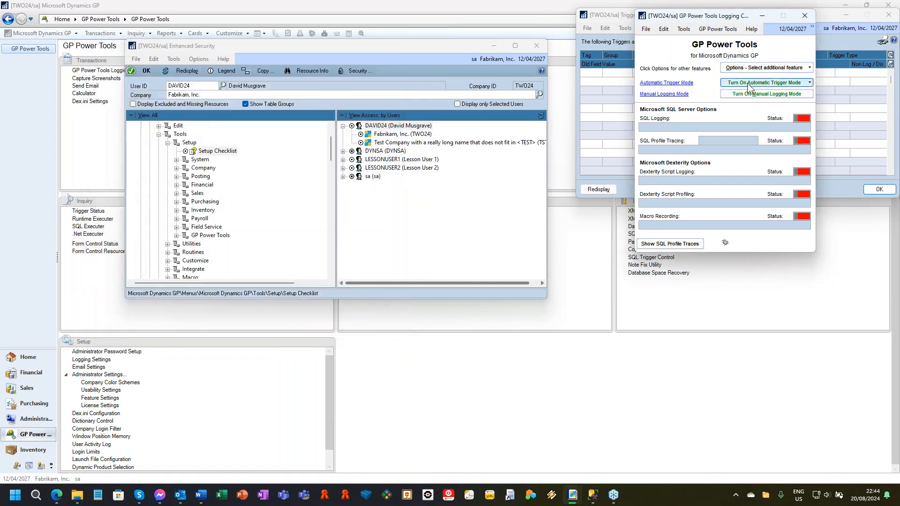
Step: Turn on Automatic Trigger Mode for Non Logging Automatic Start Only, view the Trigger Status list, and return to Logging Control
click(764, 82)
click(702, 91)
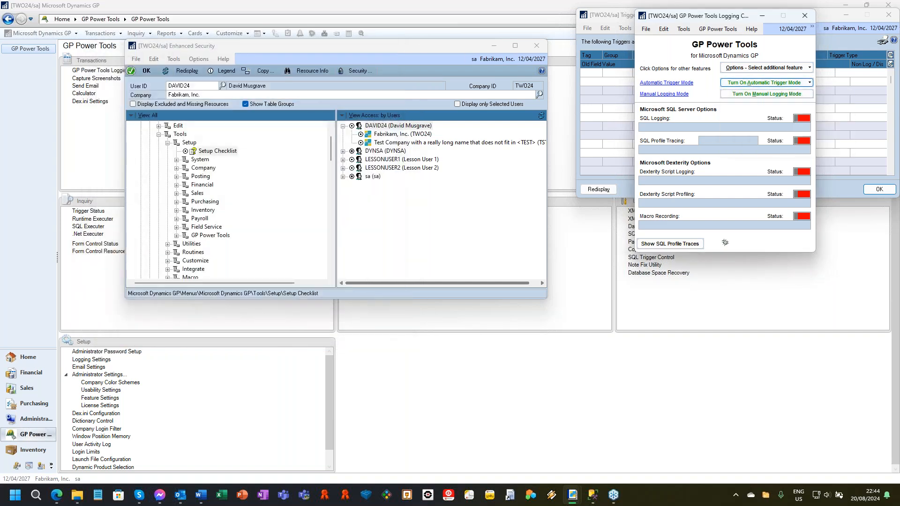
click(772, 83)
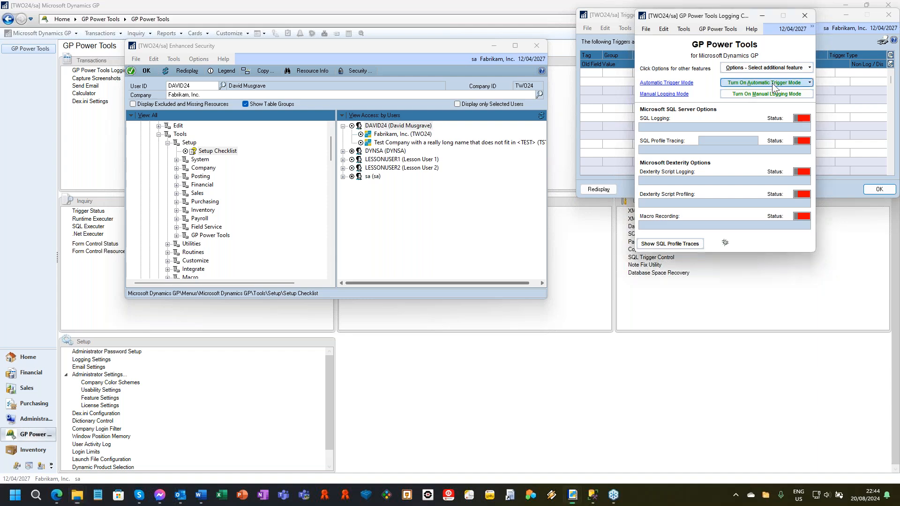
click(772, 83)
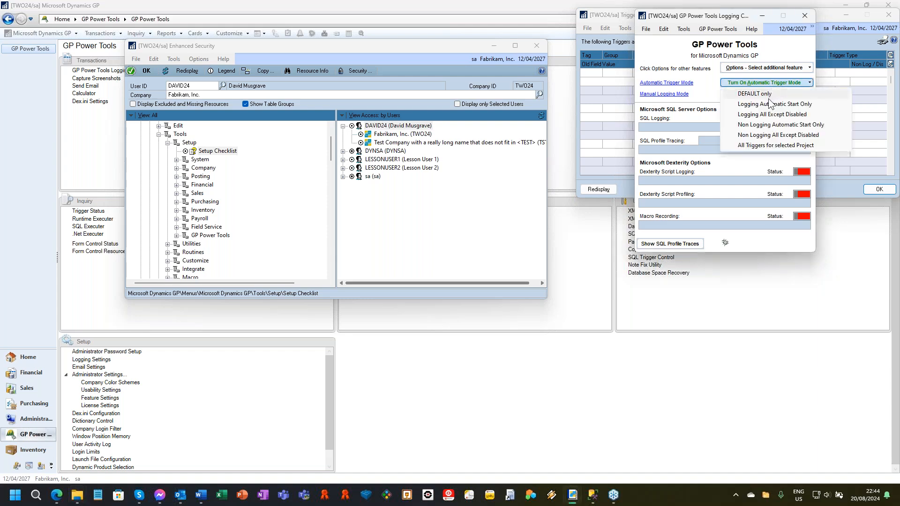
click(774, 125)
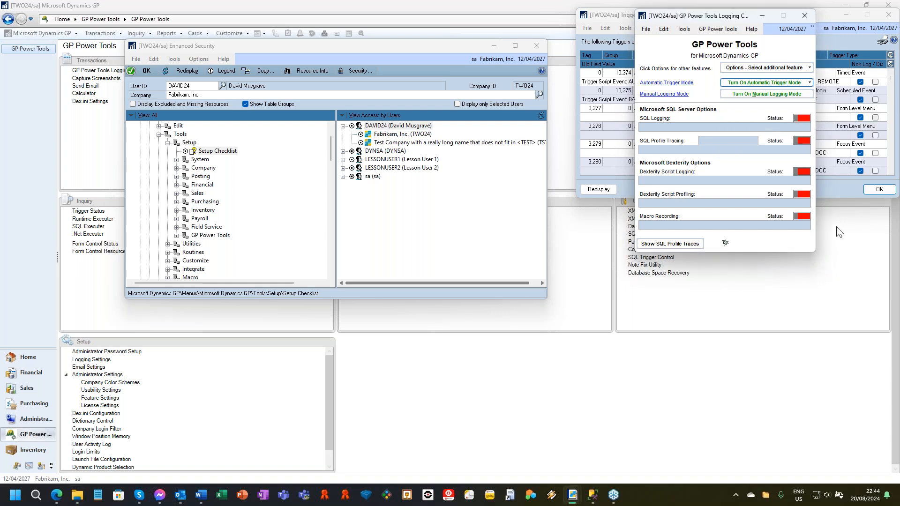
click(619, 13)
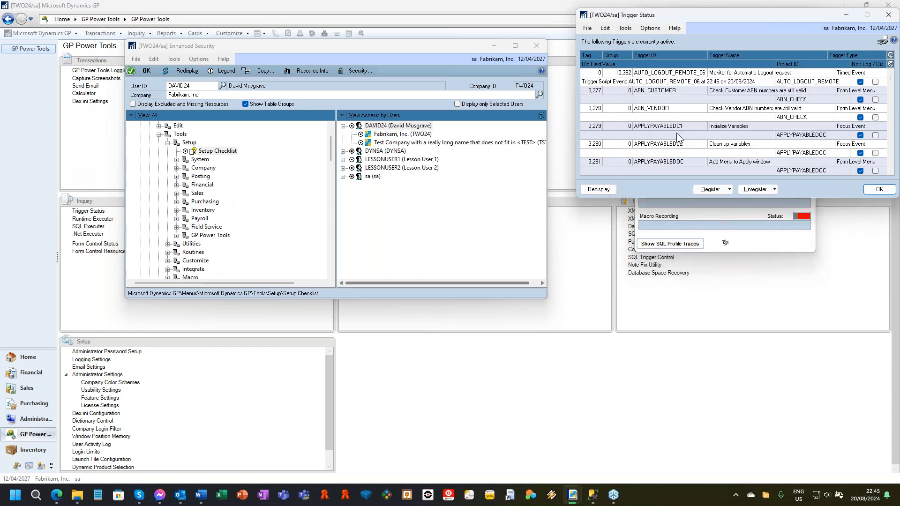
click(791, 247)
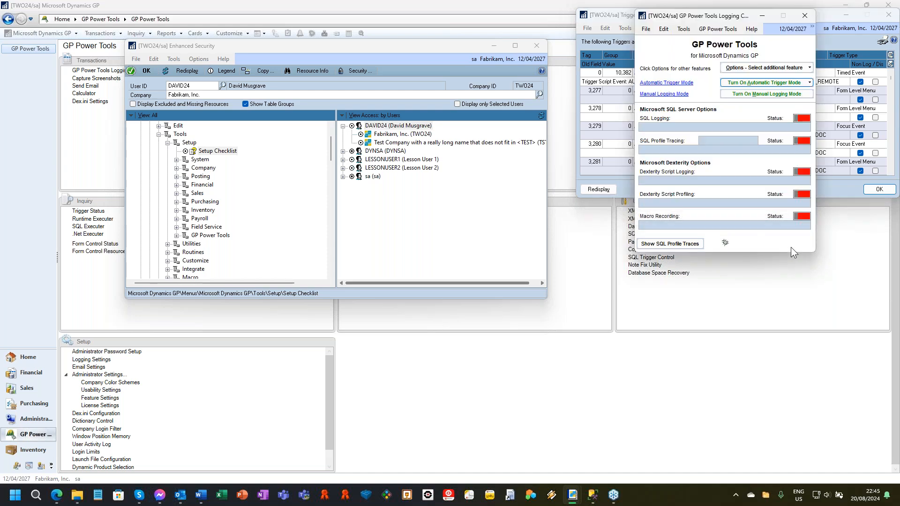
Step: Close Enhanced Security and restore the main Dynamics GP window from its maximized size
click(537, 44)
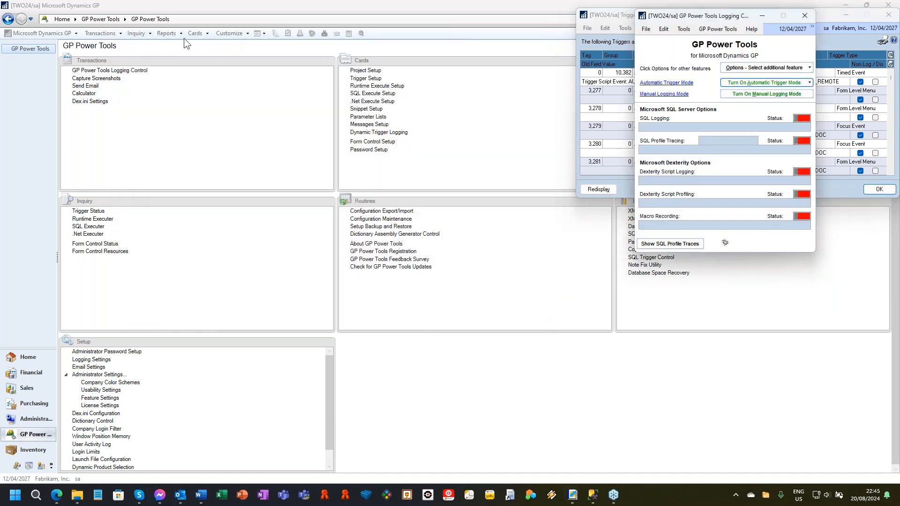
click(185, 36)
click(467, 2)
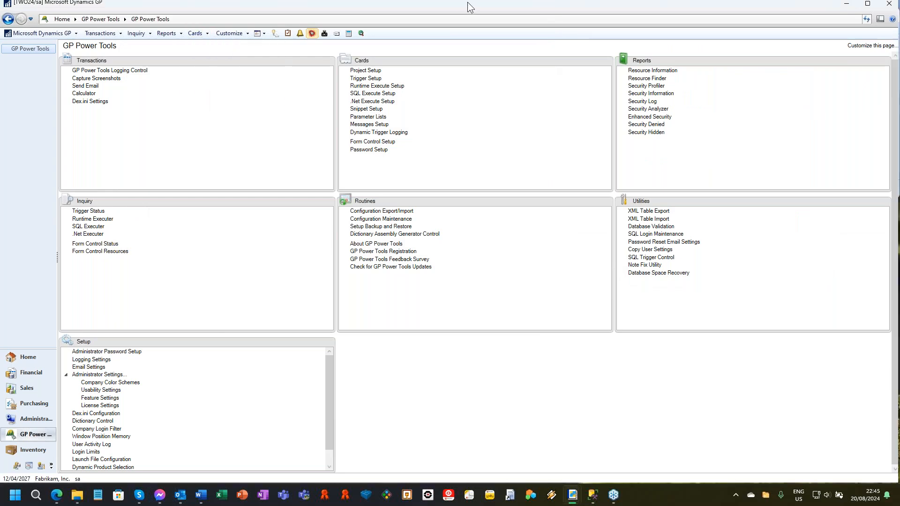
double_click(467, 2)
Step: Open the sales Customer Maintenance window to trigger automatic logging, and close it again
click(311, 41)
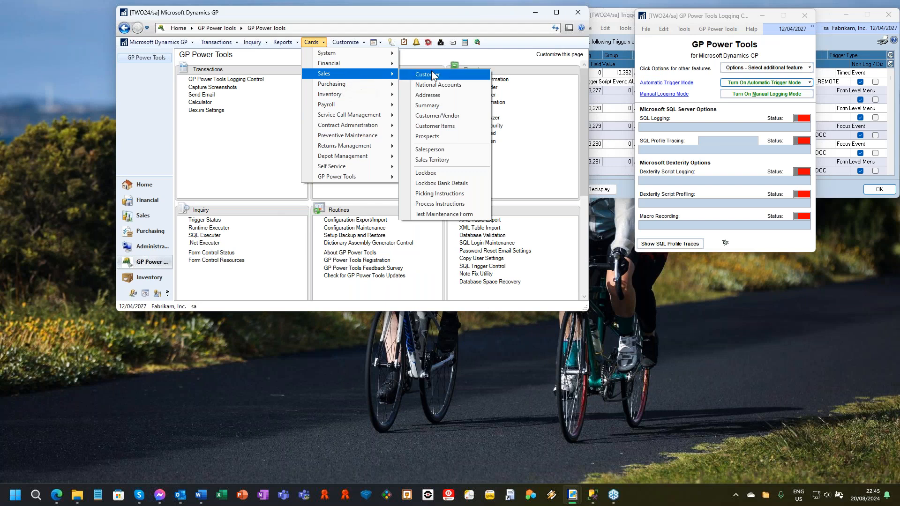
click(434, 74)
click(430, 274)
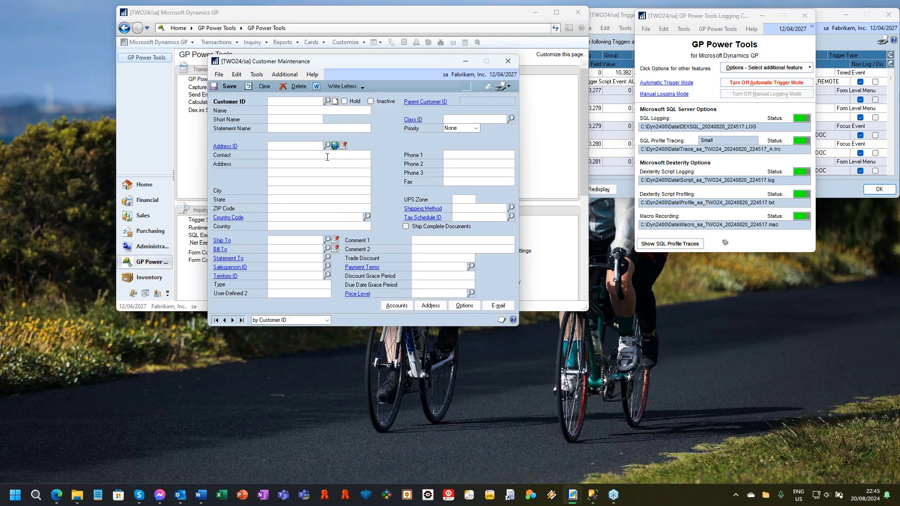
click(512, 64)
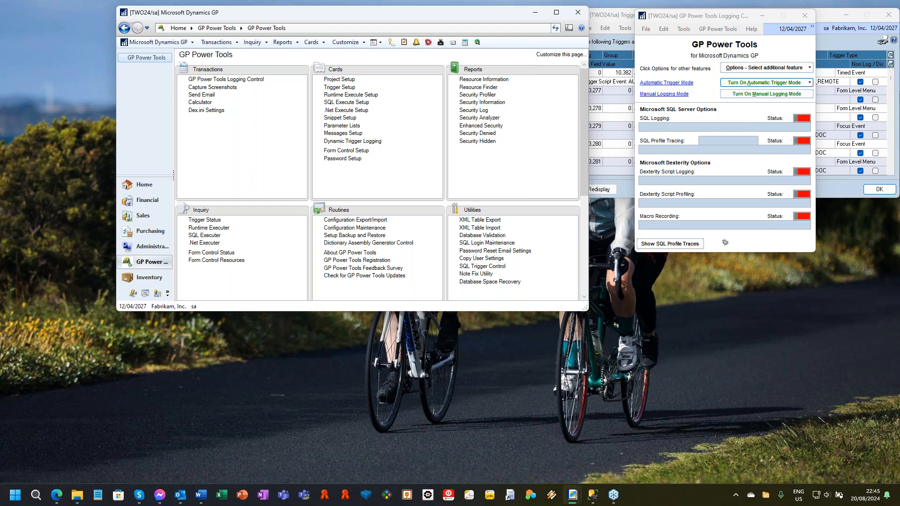
Step: Close GP Power Tools Logging Control, unregister all triggers from Trigger Status, and close the Trigger Status window
key(alt+Tab)
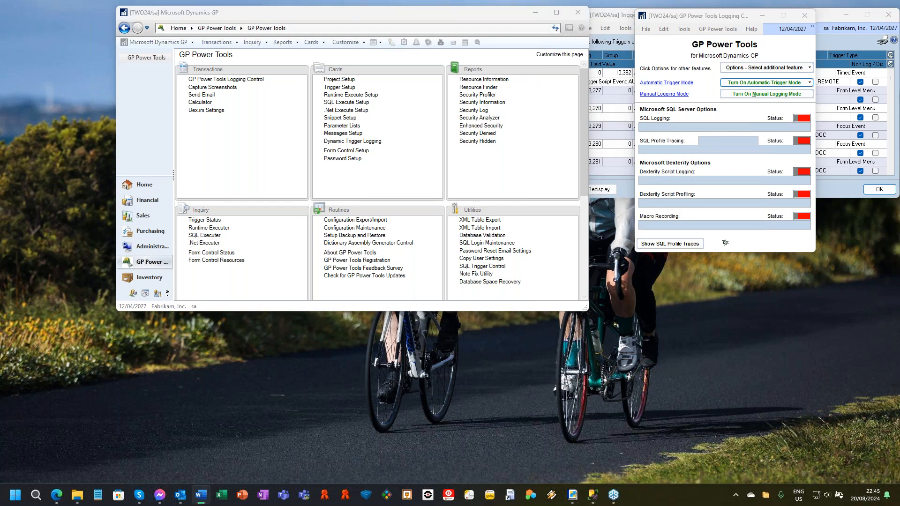
click(804, 17)
click(749, 190)
click(768, 232)
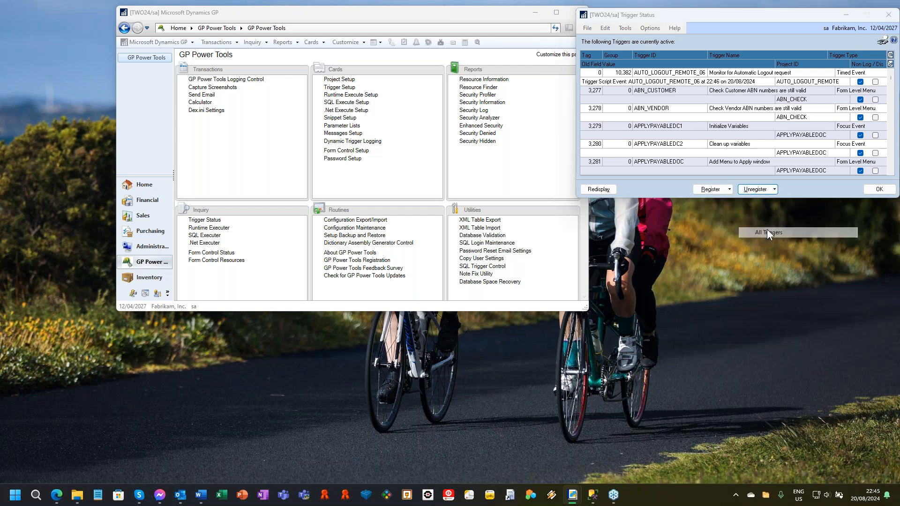
click(888, 19)
Step: Maximize the main Dynamics GP window, open Project Setup, and load the project with ID CUSTOMERS
drag(395, 20, 361, 24)
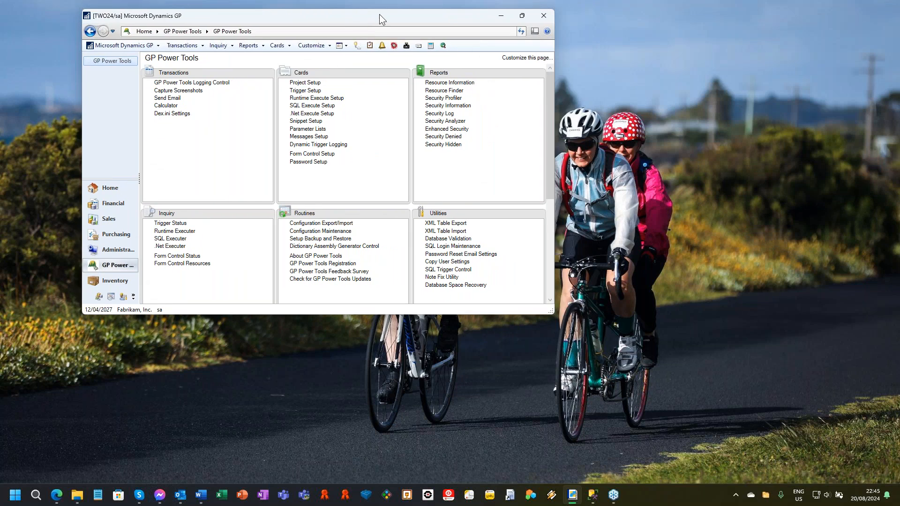
double_click(379, 15)
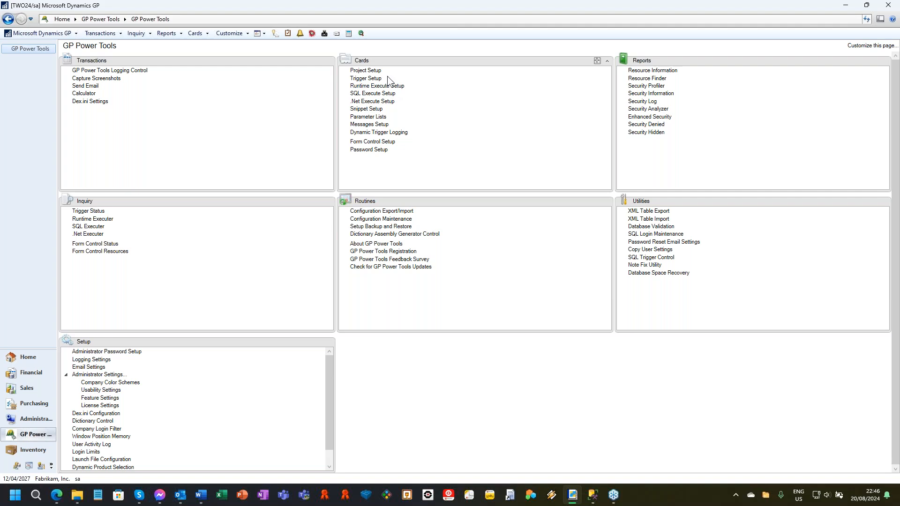
click(366, 71)
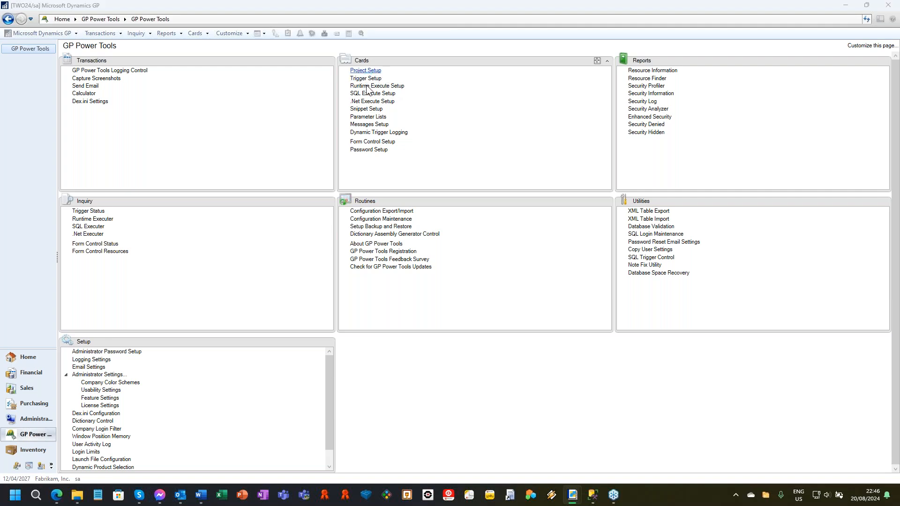
click(161, 48)
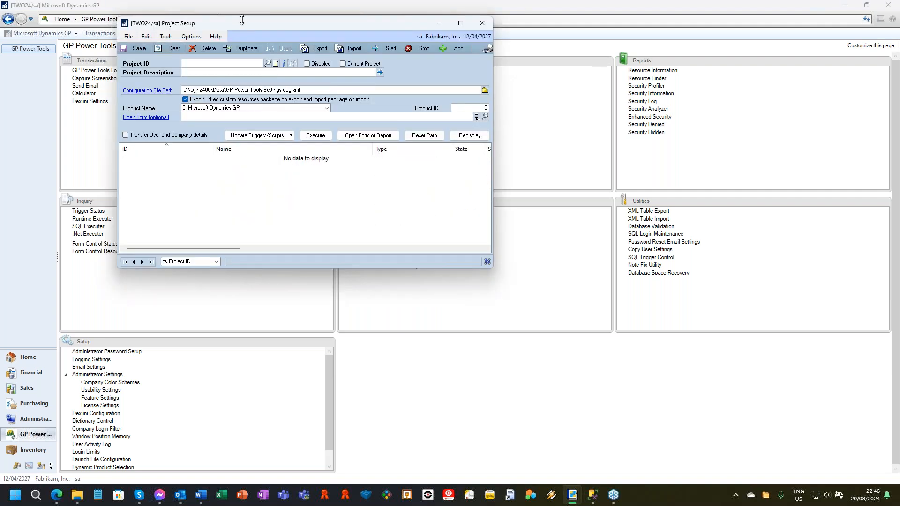
drag(252, 29, 448, 58)
text(CUSTOMER)
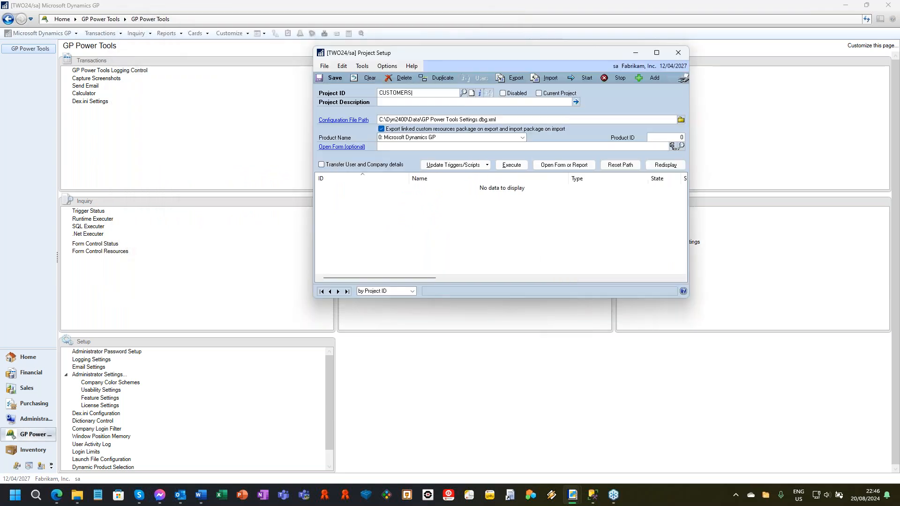
text(S)
key(Tab)
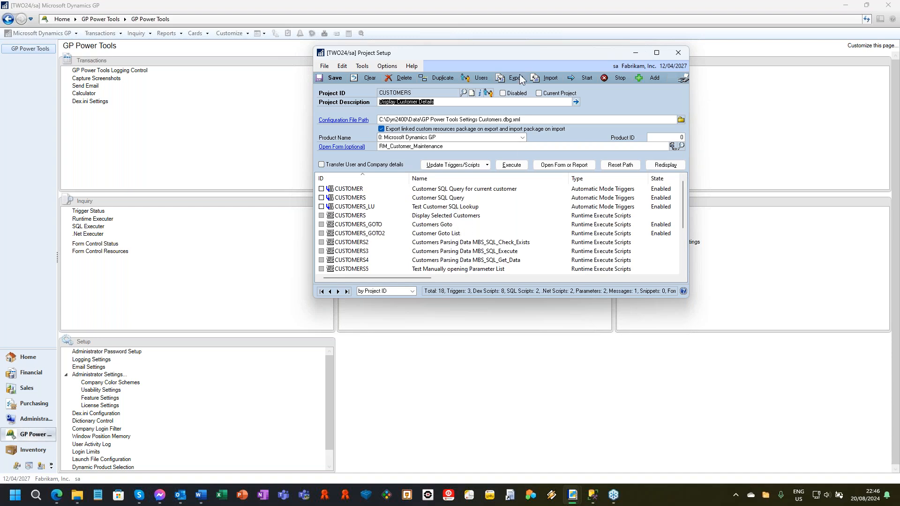
Step: Open the Display Selected Customers SQL Execute script from the CUSTOMERS project and move its window clear
drag(522, 52, 529, 40)
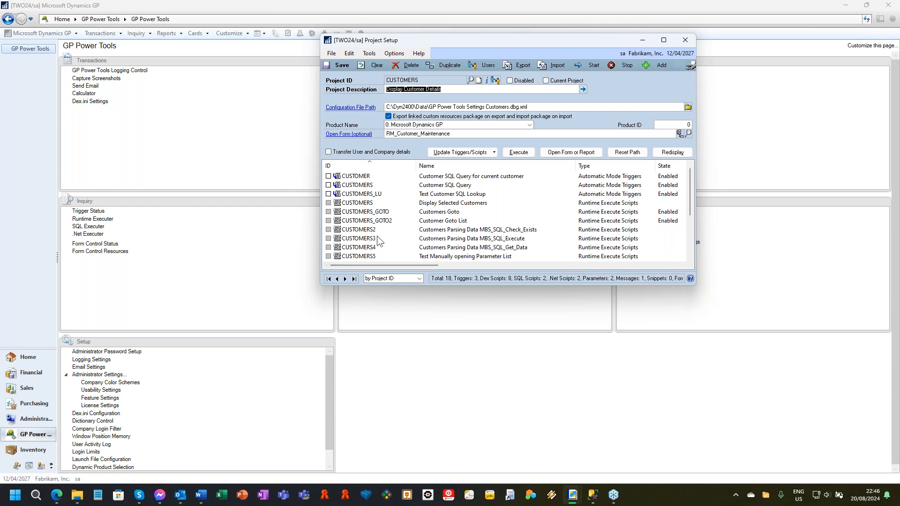
click(514, 212)
scroll(514, 222, down, 2)
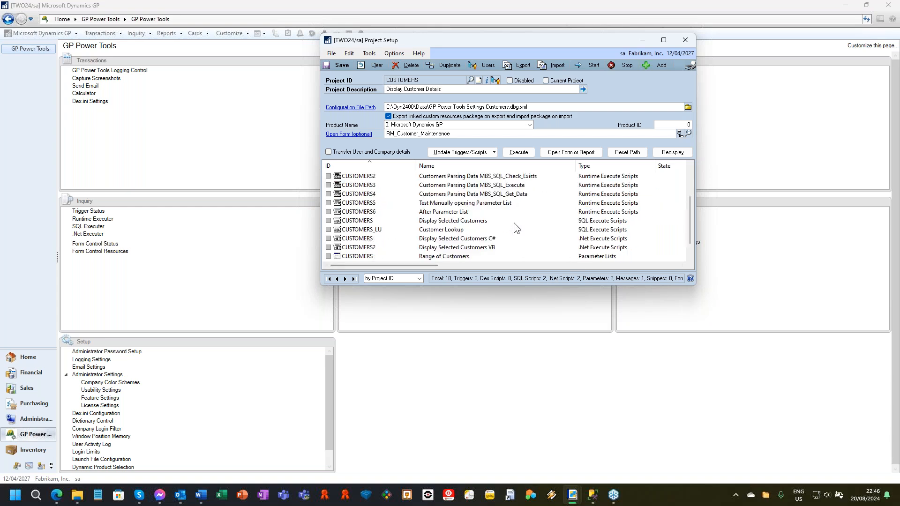
double_click(446, 221)
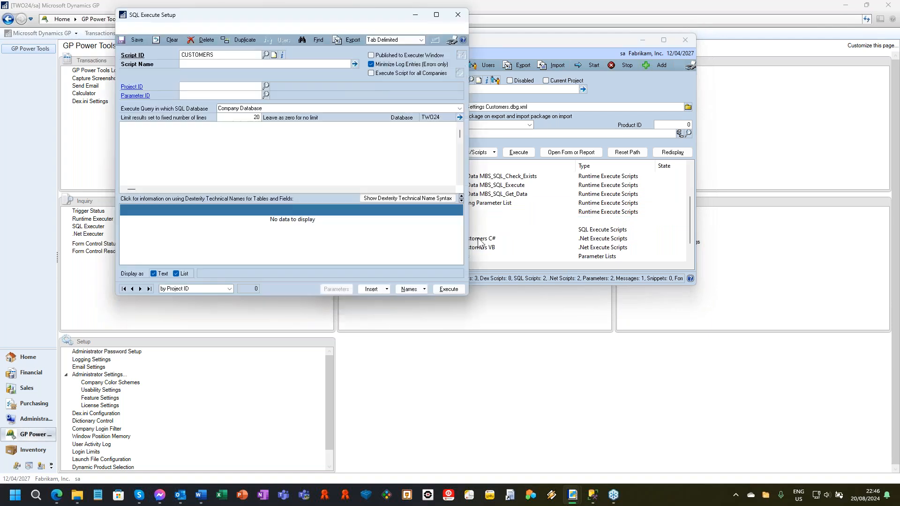
drag(269, 14, 426, 41)
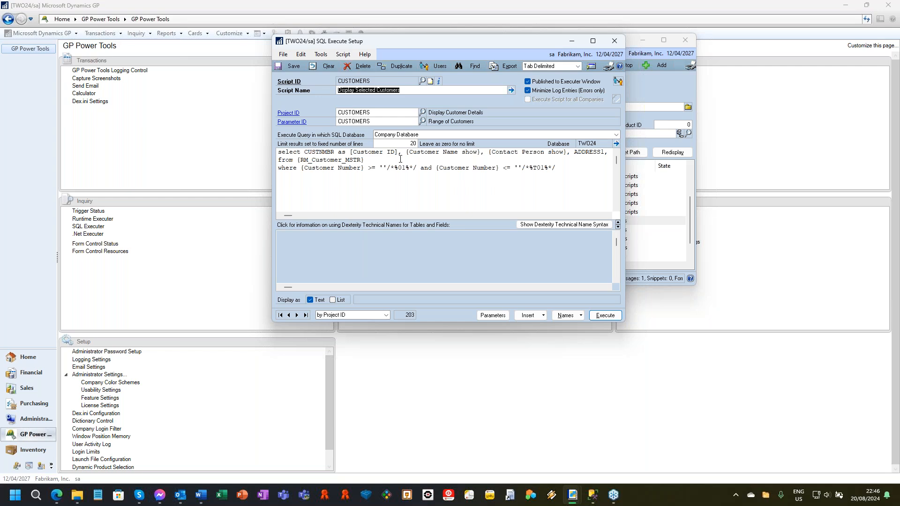
Step: Examine the field names and parameter placeholders in the Display Selected Customers query, and review its Range of Customers parameter list
drag(304, 153, 339, 155)
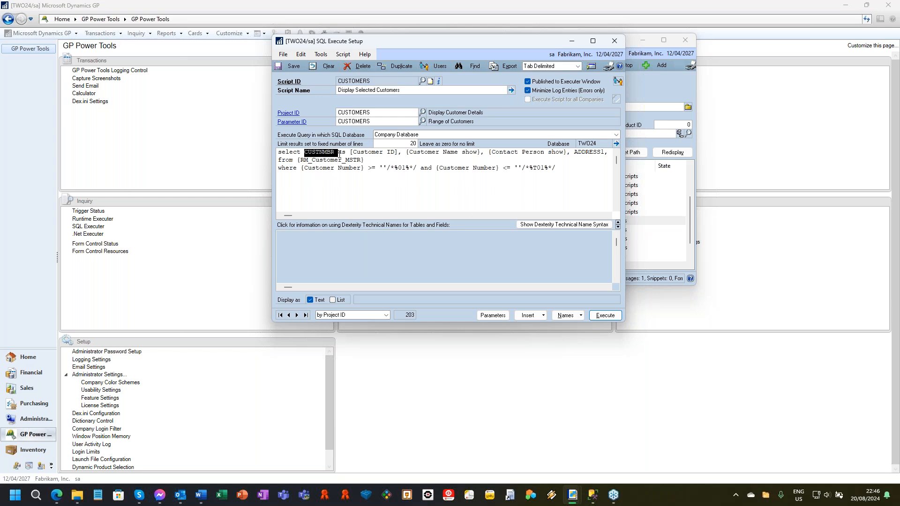
click(399, 154)
drag(406, 152, 459, 153)
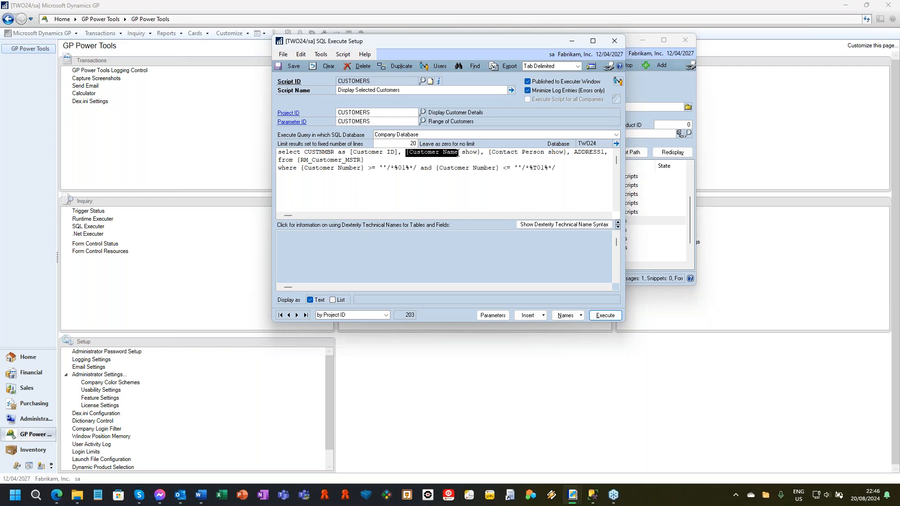
click(405, 159)
drag(380, 169, 416, 170)
drag(518, 168, 561, 165)
click(294, 122)
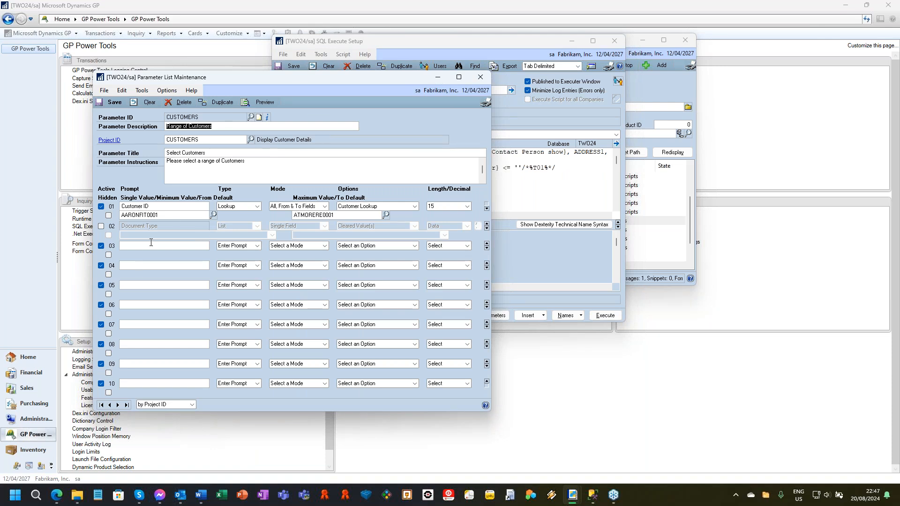
click(481, 78)
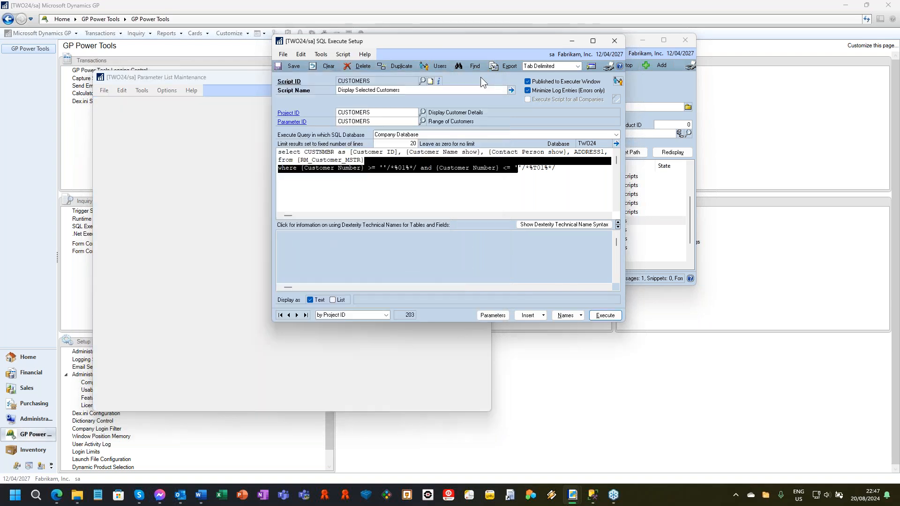
Step: Execute the Display Selected Customers script with the default From and To customer range
click(605, 315)
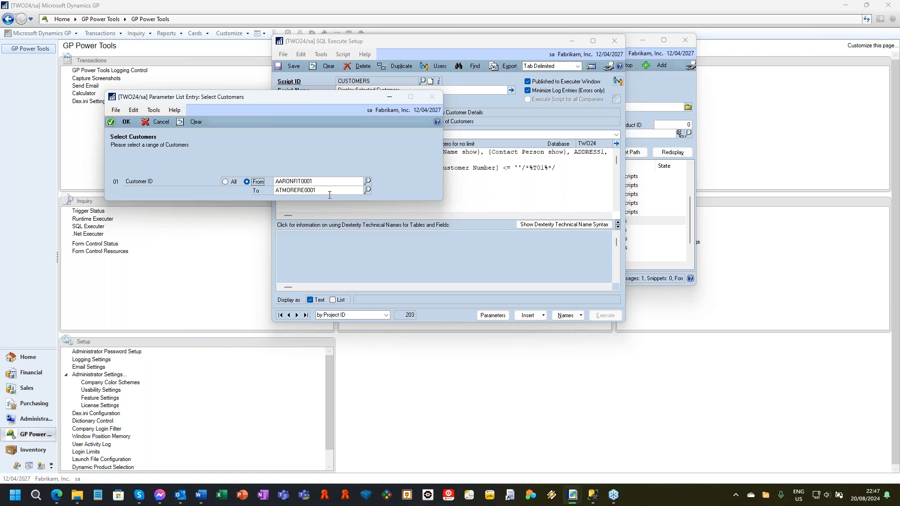
click(128, 124)
click(450, 275)
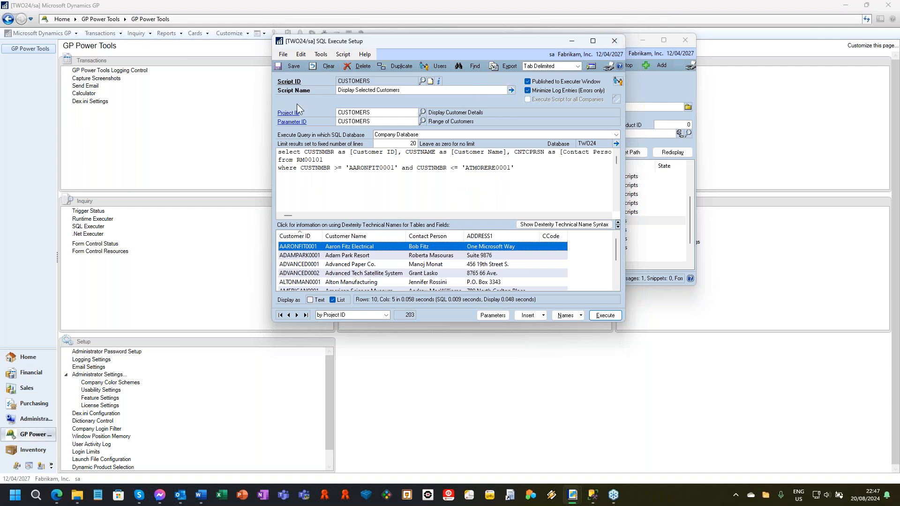
Step: Open the CUSTOMERS script in SQL Executer, run it with the default customer range, and close the executer
click(291, 83)
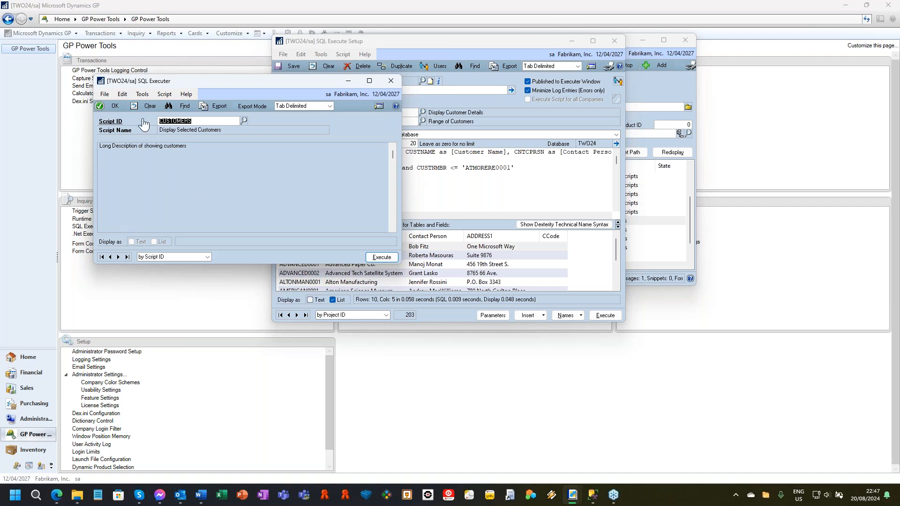
click(386, 259)
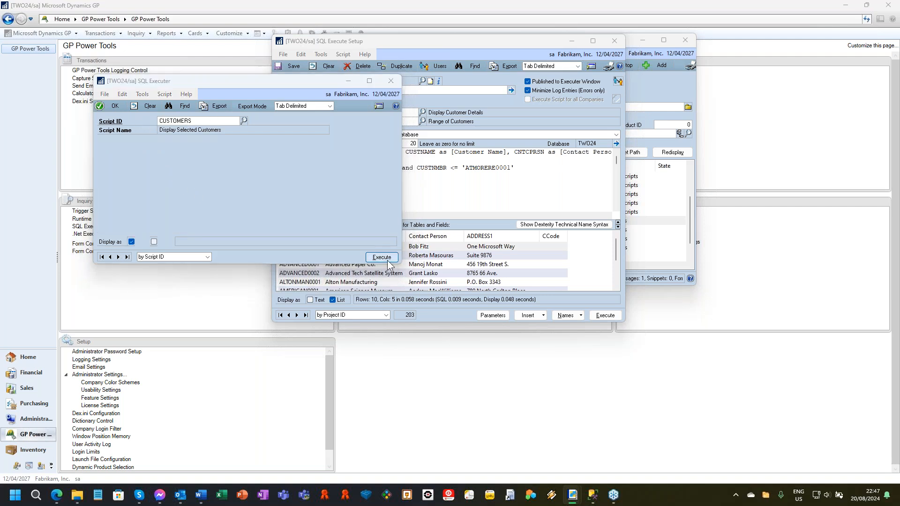
click(129, 123)
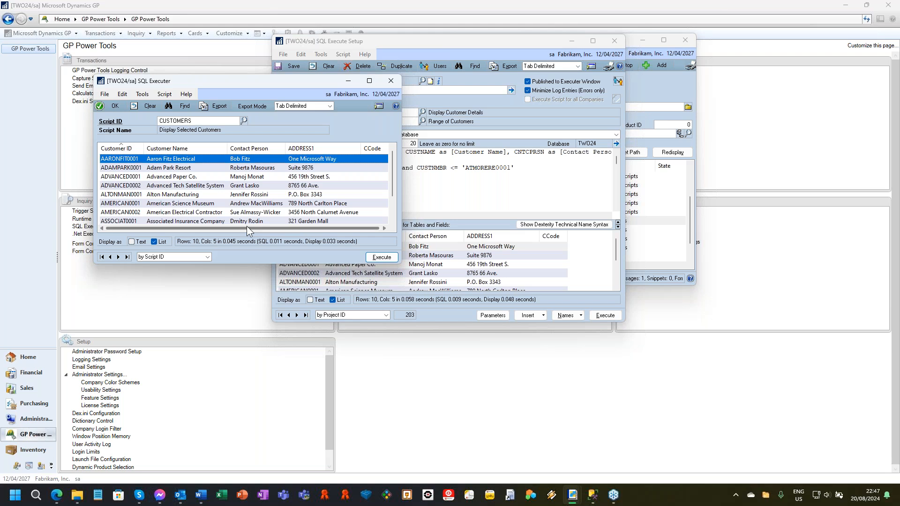
click(394, 81)
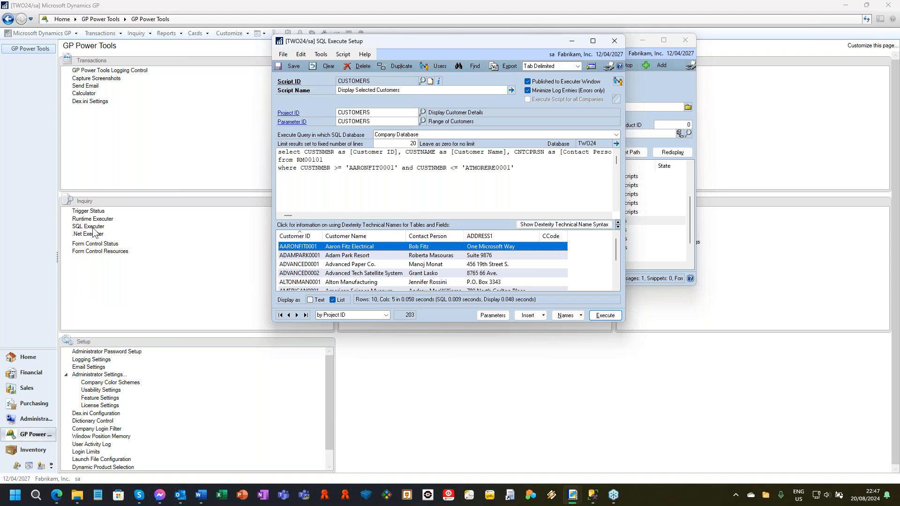
Step: Close SQL Execute Setup, and open the project's RM_Customer_Maintenance form with the project triggers started
click(612, 42)
scroll(395, 179, up, 2)
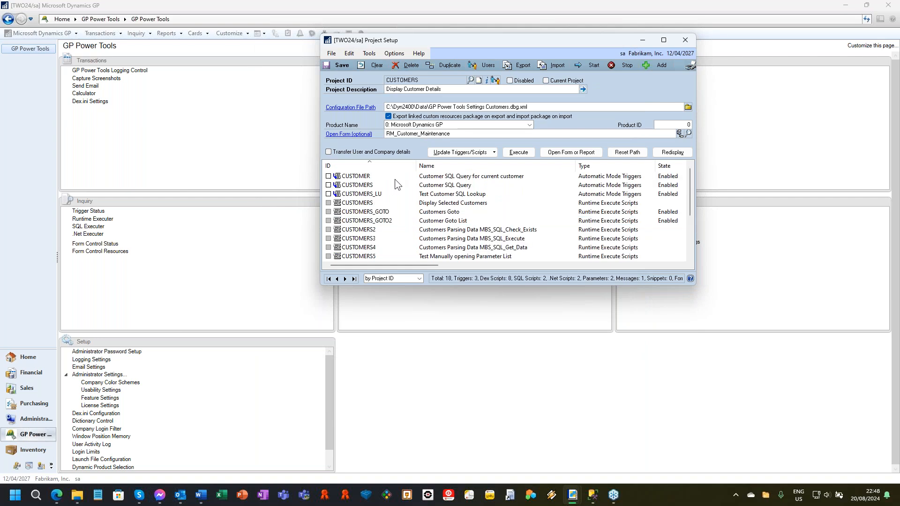
click(358, 134)
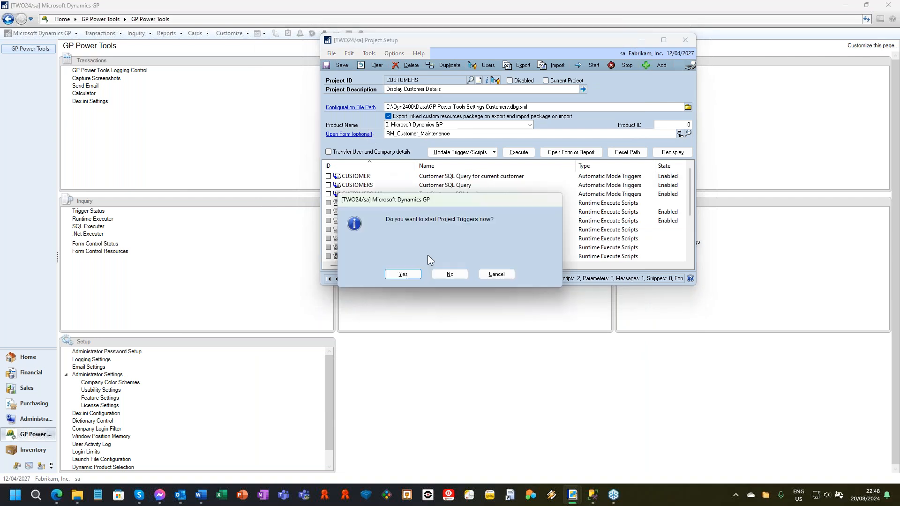
click(403, 274)
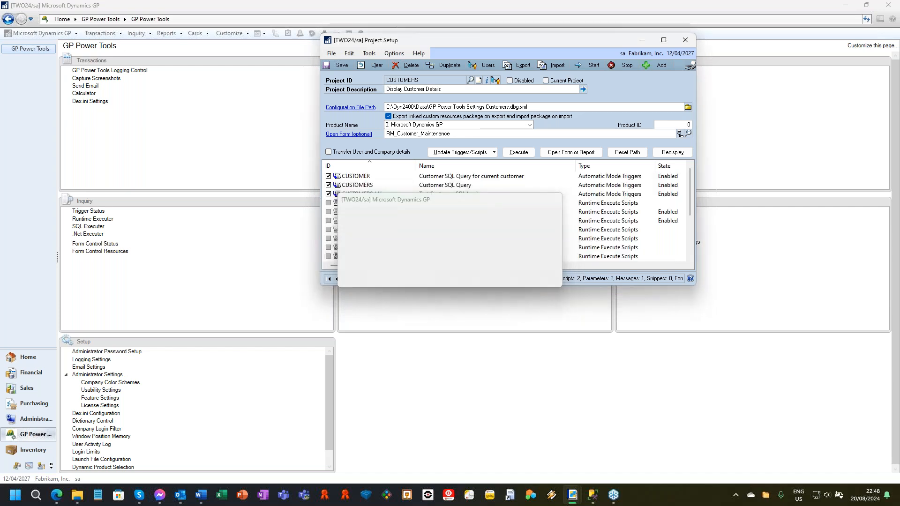
Step: Run Execute SQL Query with dialog from Customer Maintenance using the default range, and move the SQL Results window clear of the form
click(169, 65)
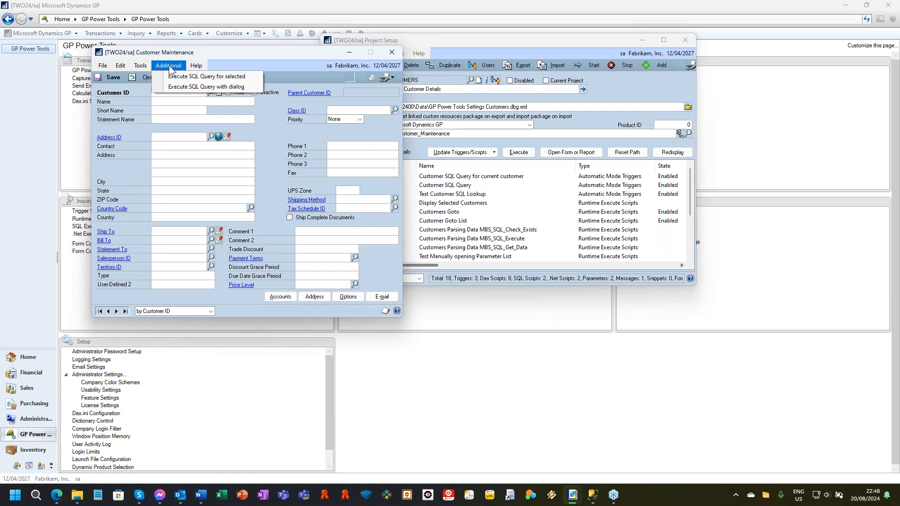
click(199, 86)
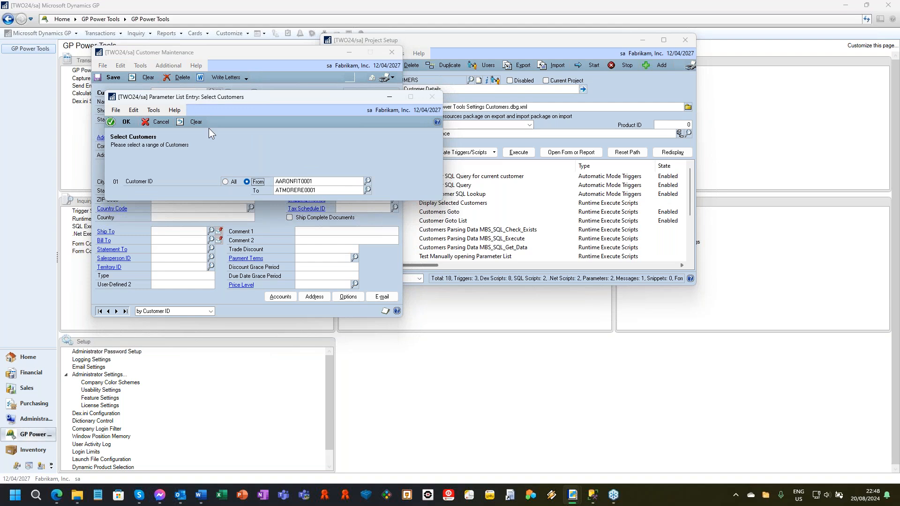
click(131, 123)
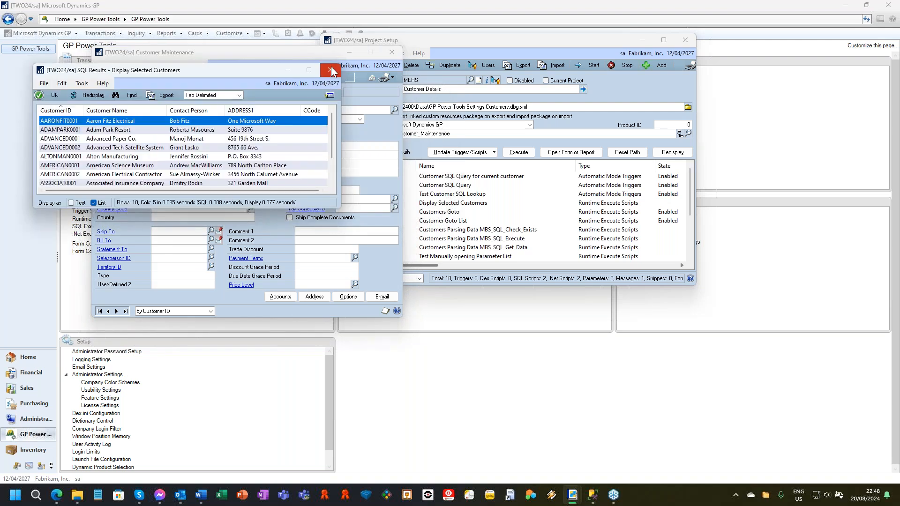
drag(218, 75, 460, 75)
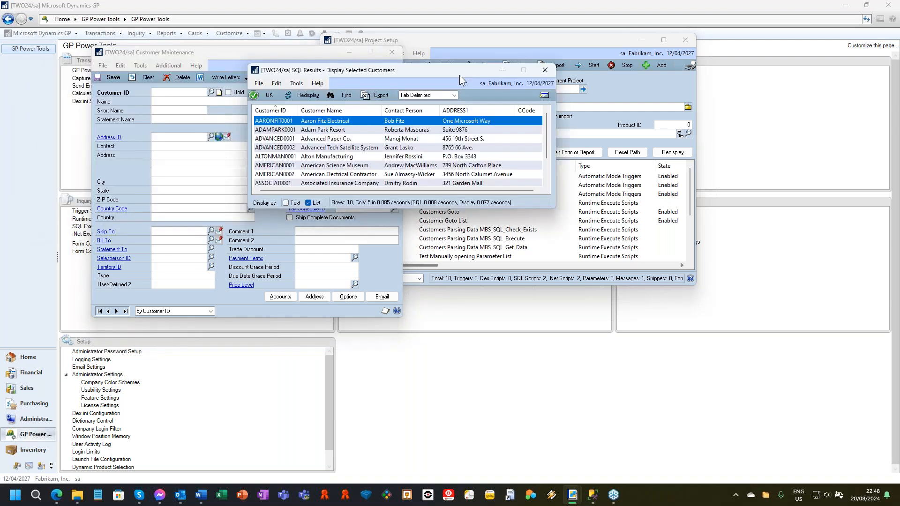
Step: Show the go-to options for the SQL results, and open the Adam Park Resort row in Customer Maintenance
click(596, 96)
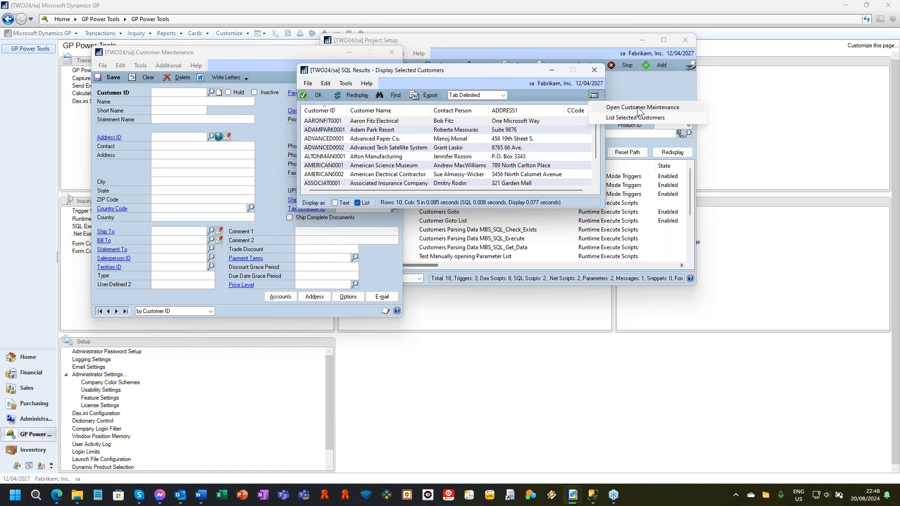
click(368, 131)
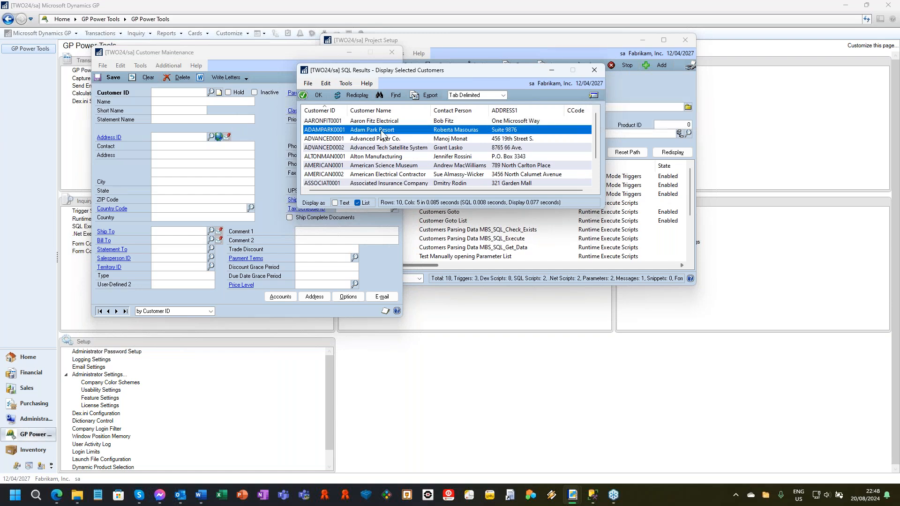
double_click(382, 134)
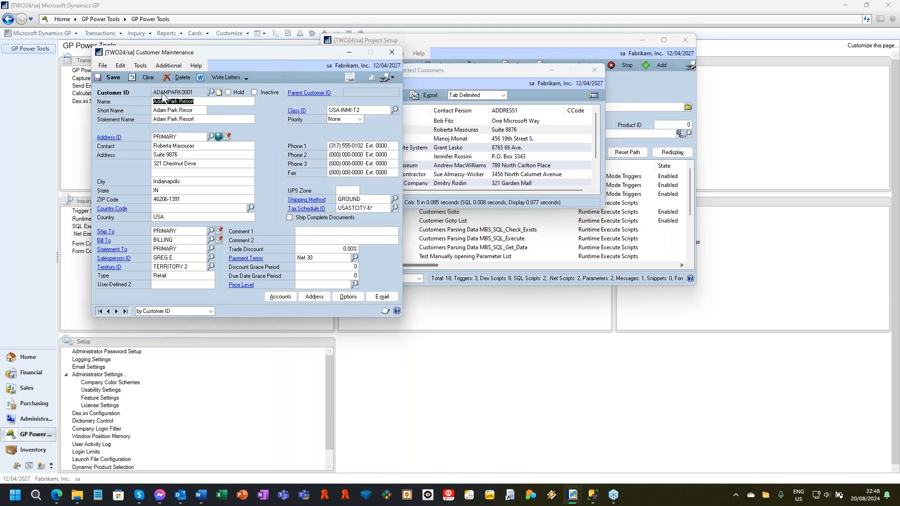
Step: Run Execute SQL Query for selected on Adam Park Resort, view the result's go-to options, and close SQL Results and Customer Maintenance
click(168, 65)
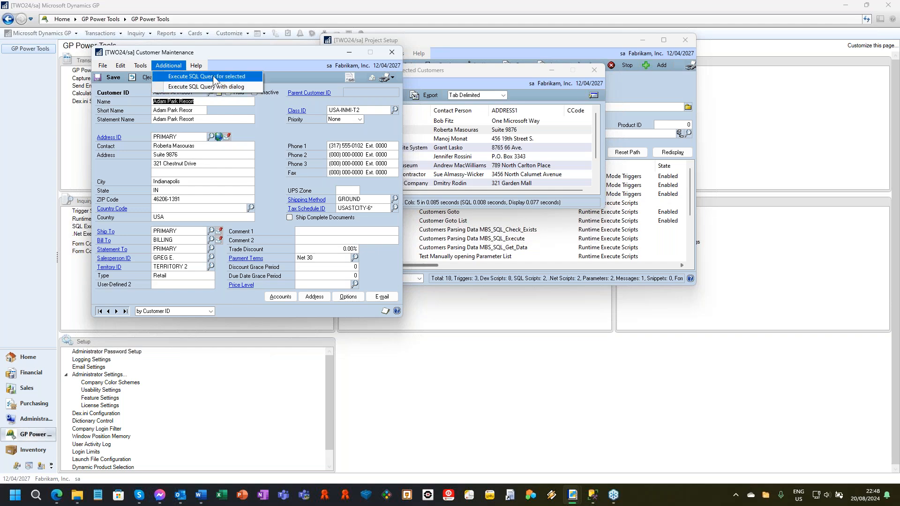
click(226, 76)
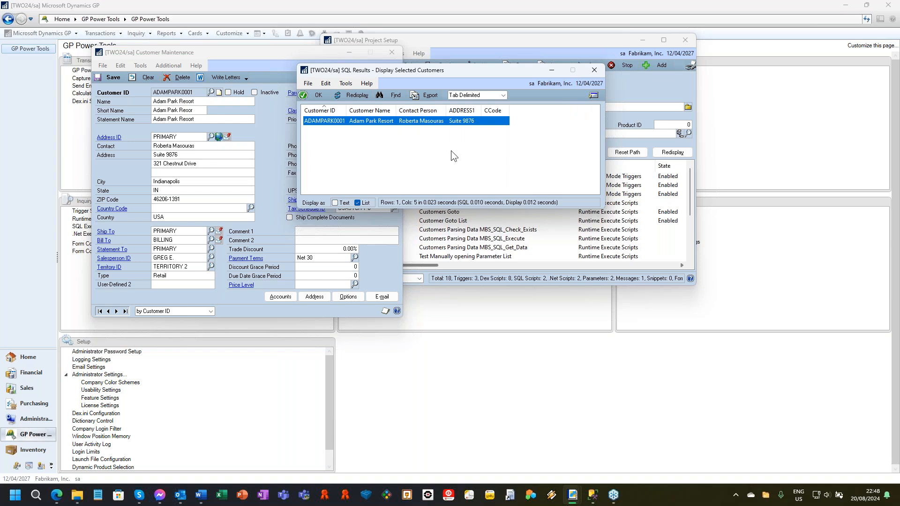
click(594, 95)
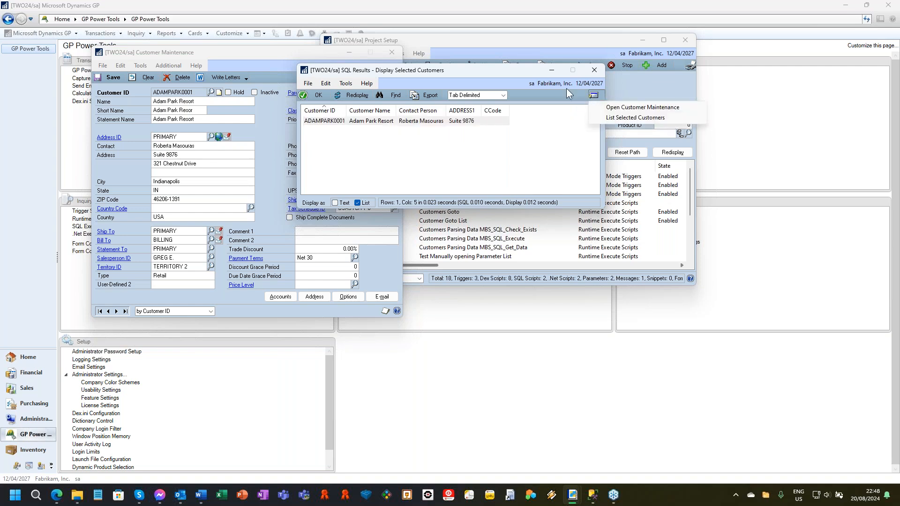
click(594, 68)
click(594, 68)
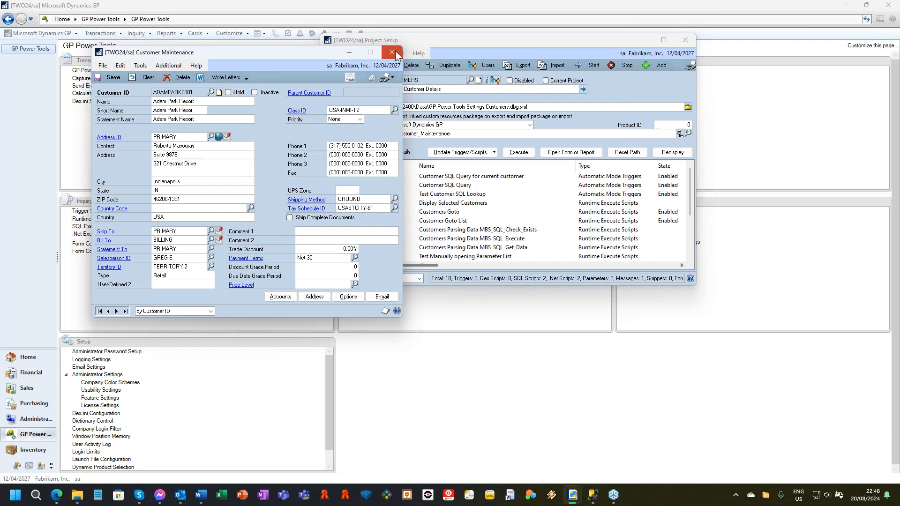
Step: Close the CUSTOMERS project, reopen Project Setup, and load the project with ID ITEM URL
click(688, 44)
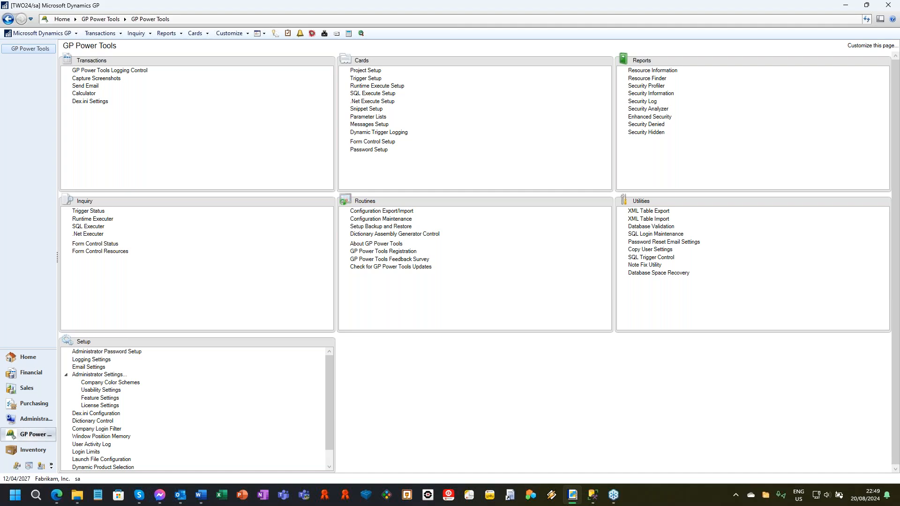
click(367, 71)
click(374, 68)
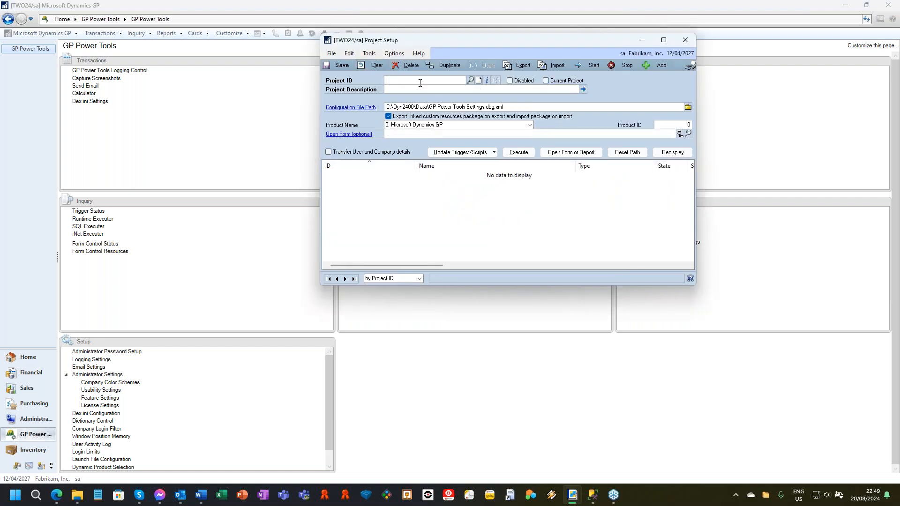
text(ITEM URL)
key(Tab)
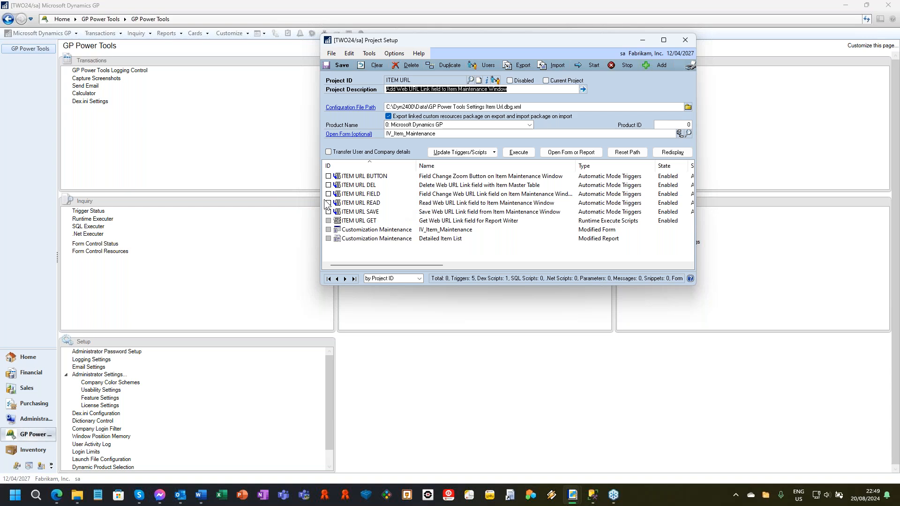
Step: Start the ITEM URL project triggers, open version A (Microsoft Dynamics GP) of Item Maintenance, and close that window
click(360, 137)
click(424, 274)
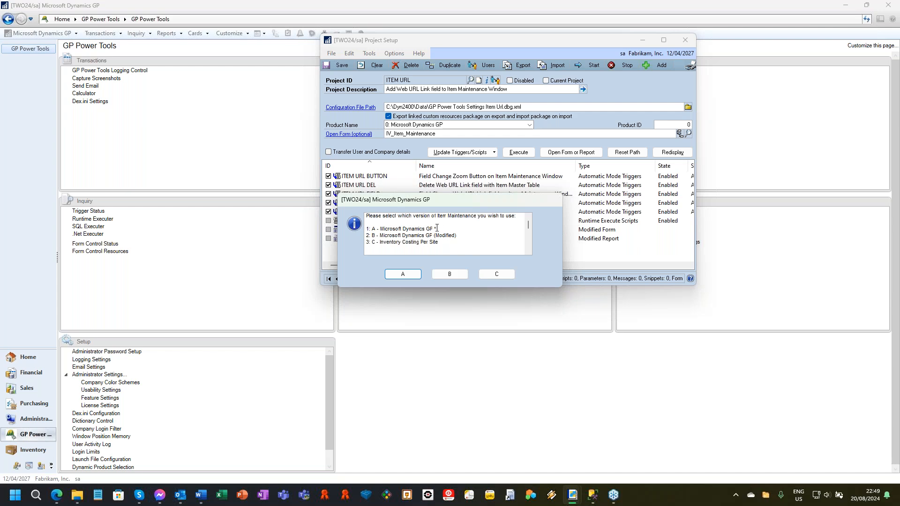
click(406, 273)
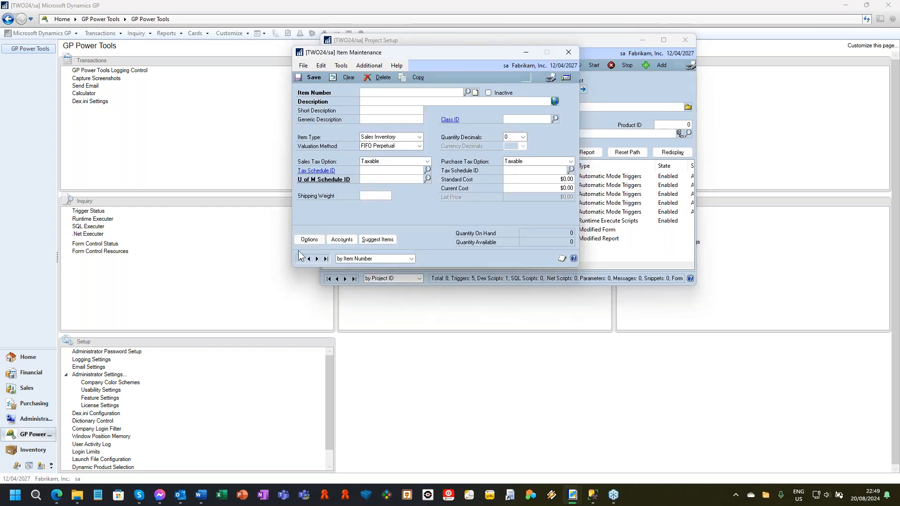
click(568, 53)
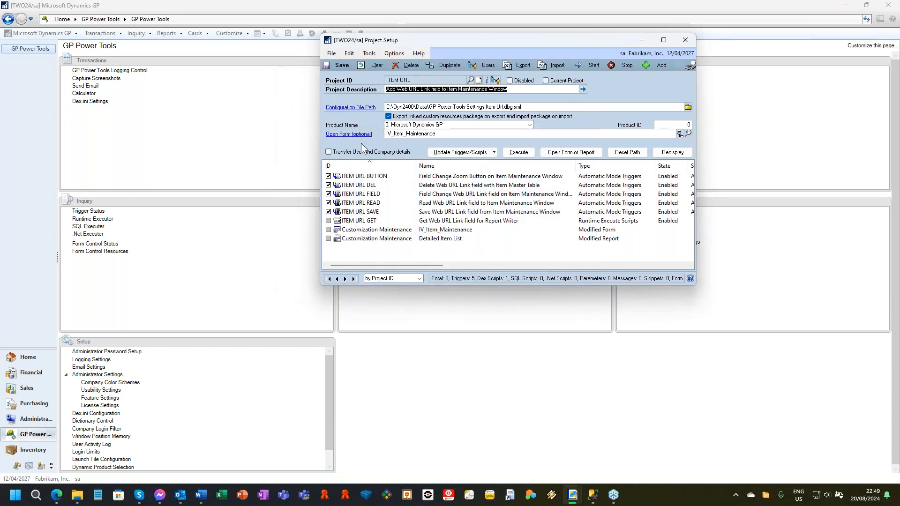
Step: Open version B, Microsoft Dynamics GP (Modified), of Item Maintenance and display the first item record
click(454, 272)
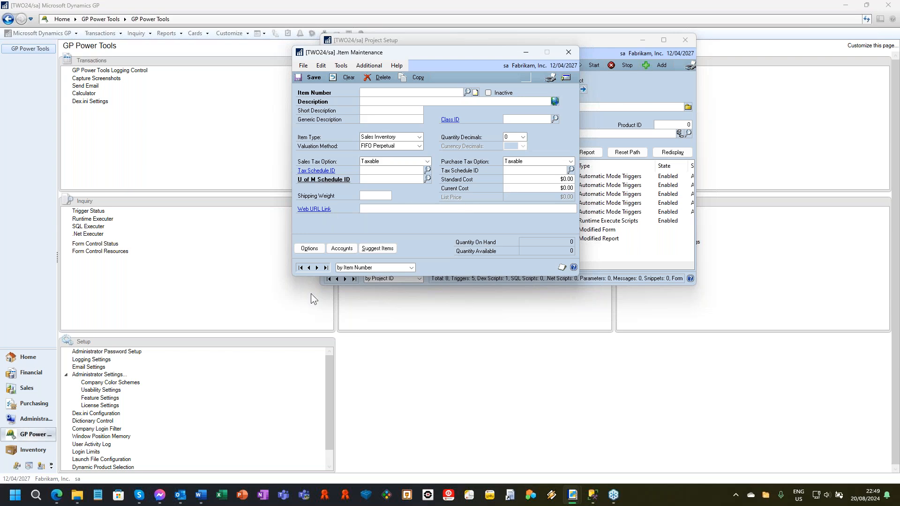
click(300, 267)
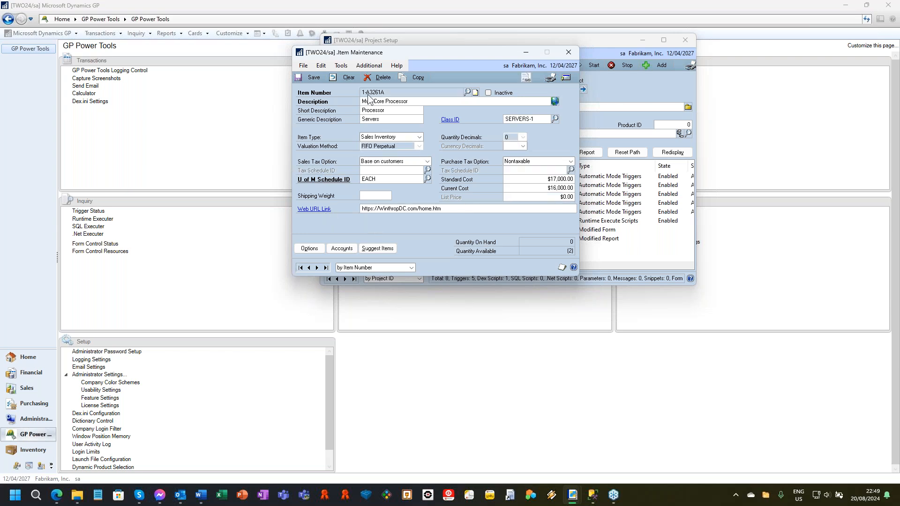
Step: Open the item's Web URL Link in the browser, and close the web page's tab
click(451, 211)
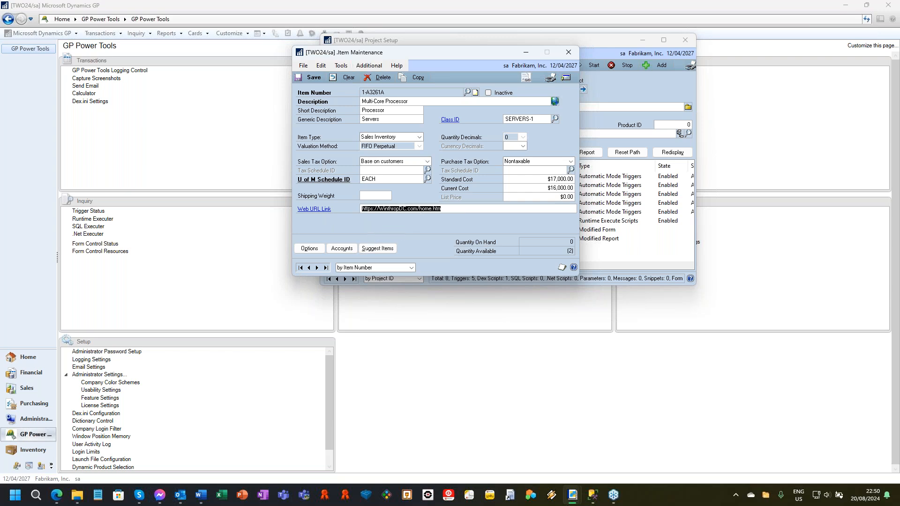
click(314, 209)
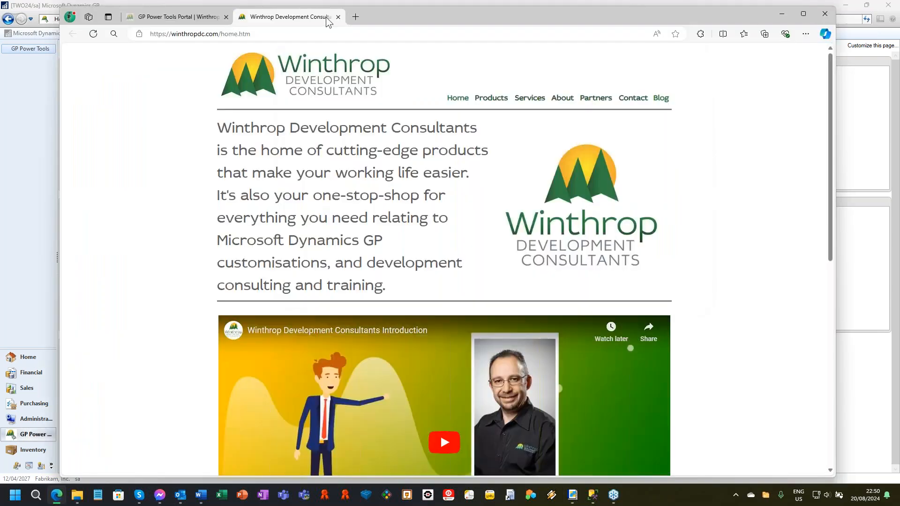
key(ctrl+w)
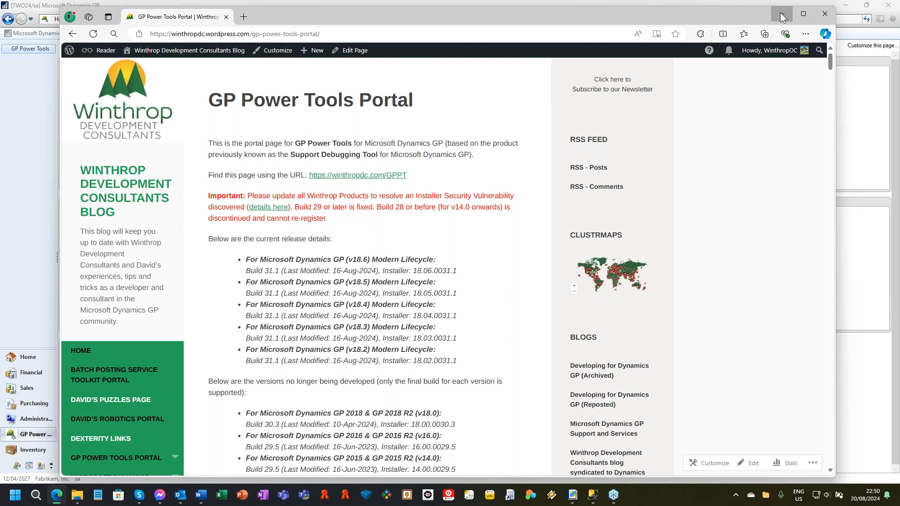
Step: Return to Item Maintenance, clear and redisplay the first item record, and save it before closing the window
click(781, 13)
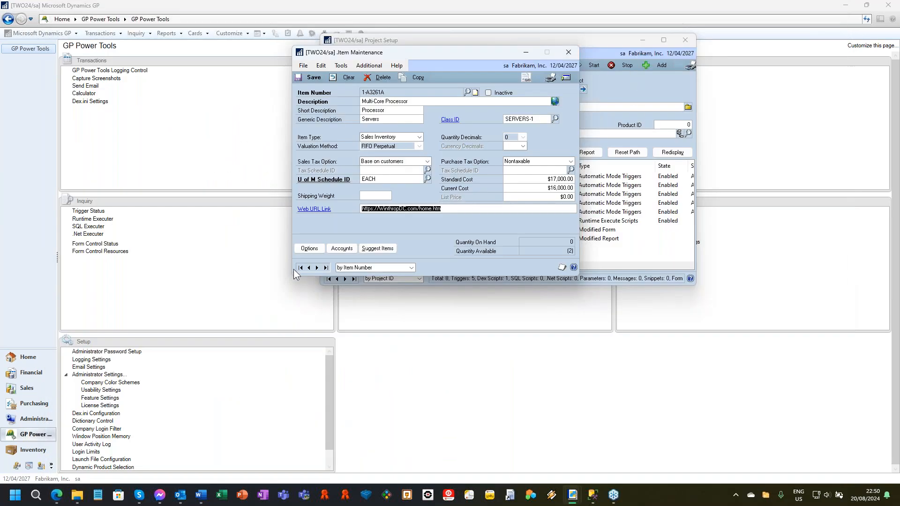
click(338, 77)
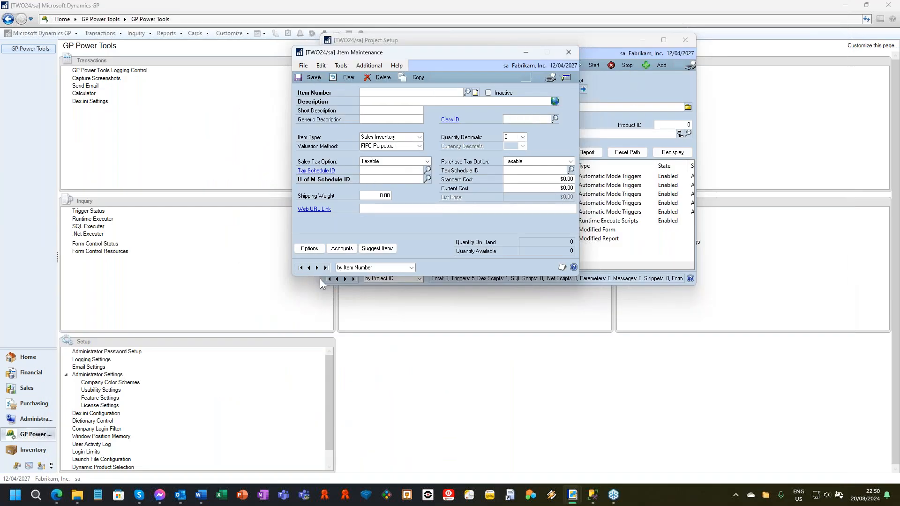
click(300, 267)
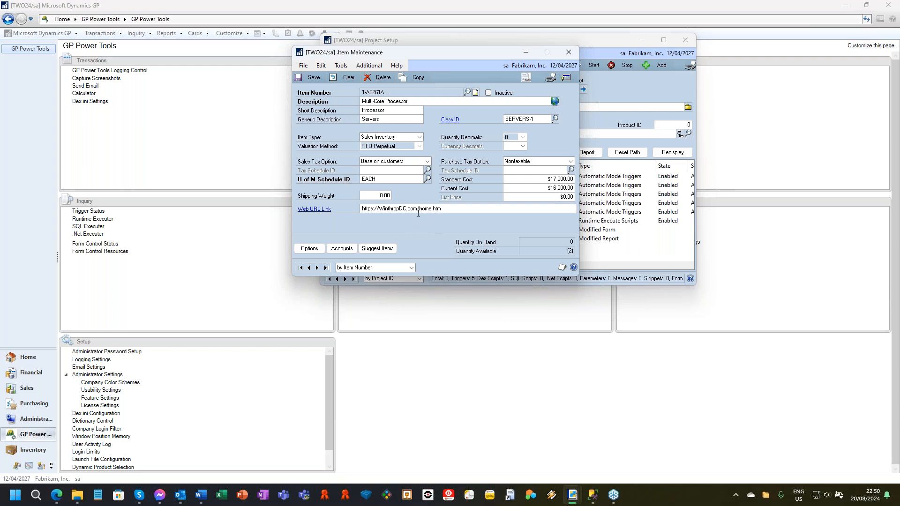
click(312, 79)
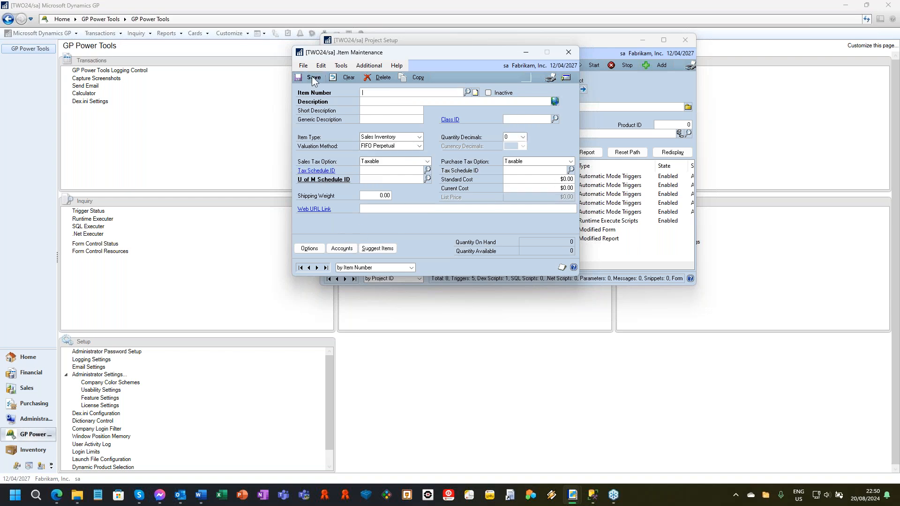
click(580, 59)
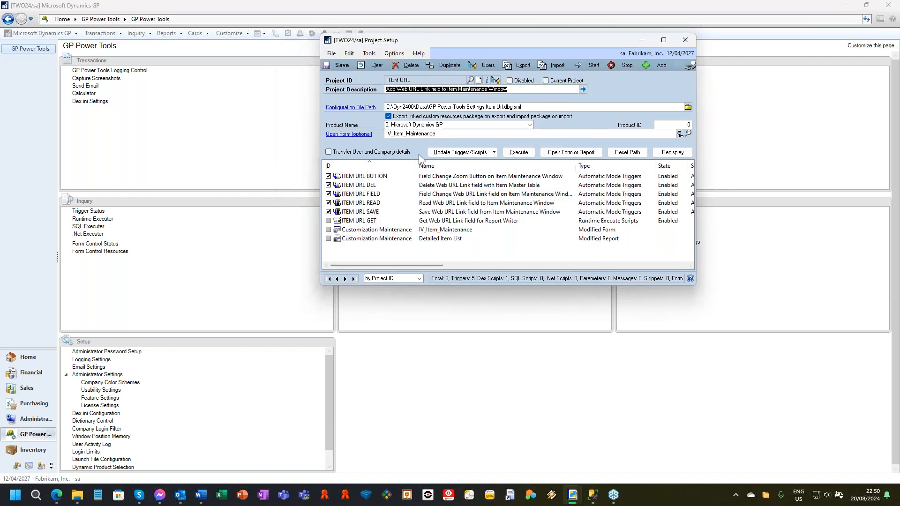
Step: Clear the ITEM URL project from Project Setup and load the project with ID VIRTUAL_FIELD
click(685, 41)
click(375, 65)
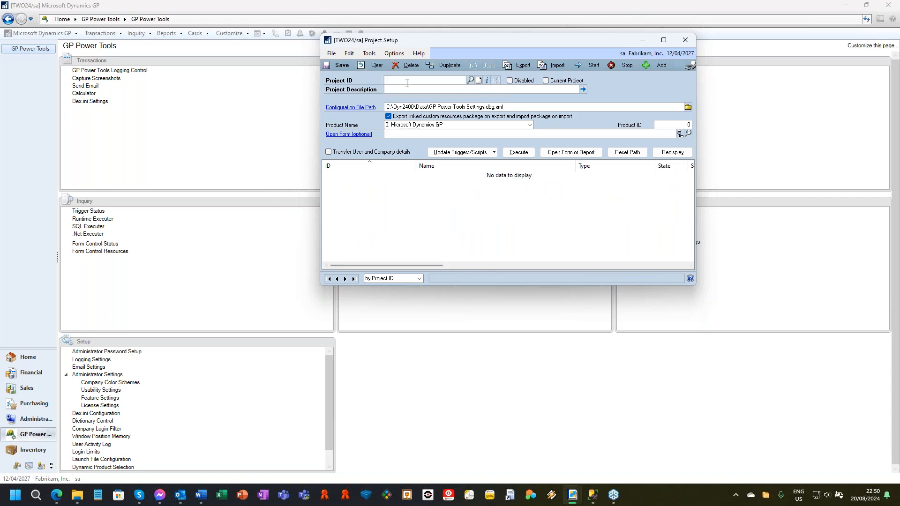
text(VIRTUAL_FIELD)
key(Tab)
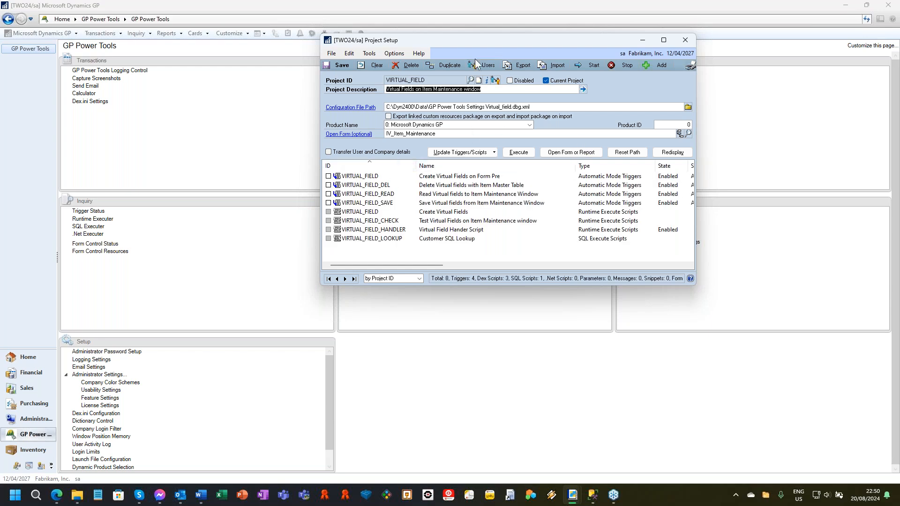
drag(517, 41, 541, 37)
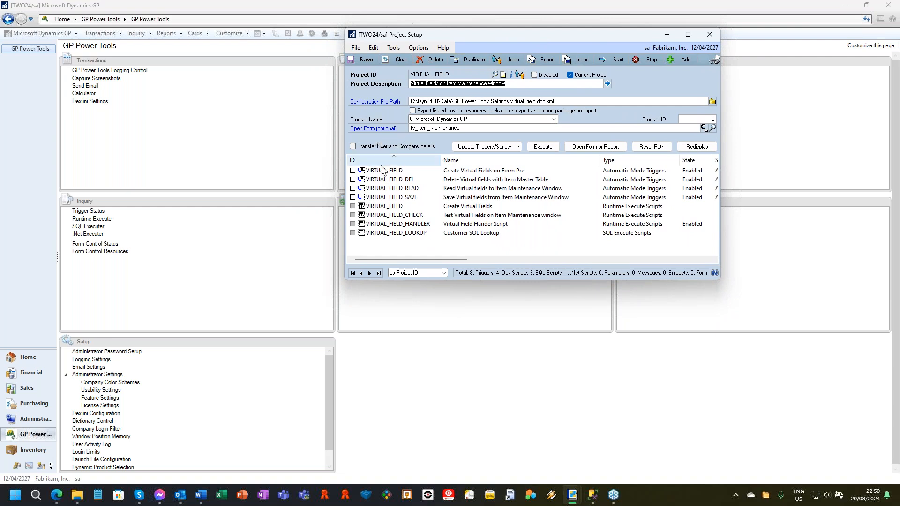
Step: Start the VIRTUAL_FIELD project triggers, open version A (Microsoft Dynamics GP) of Item Maintenance, and display the first item record
click(381, 128)
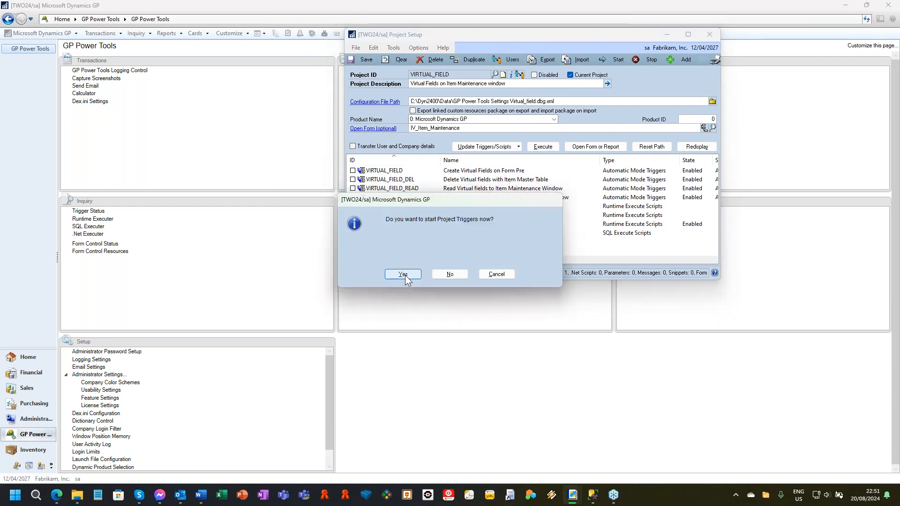
click(403, 274)
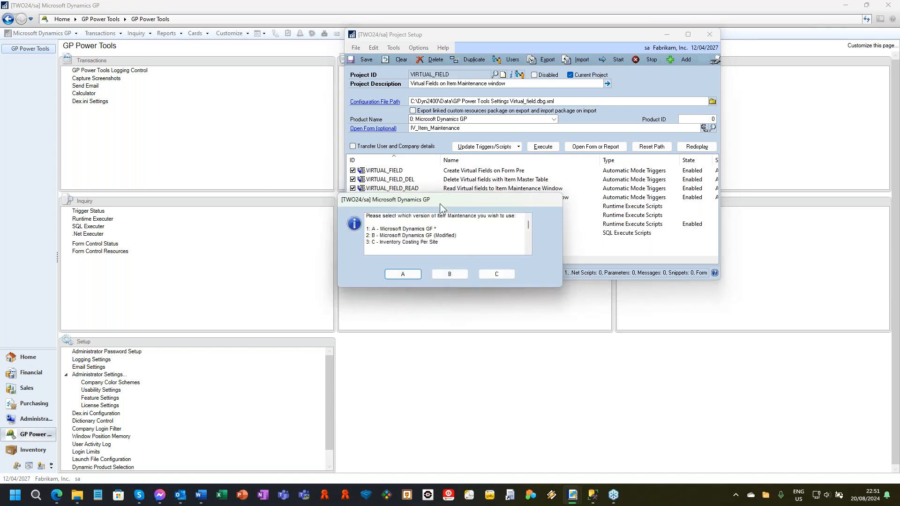
click(402, 275)
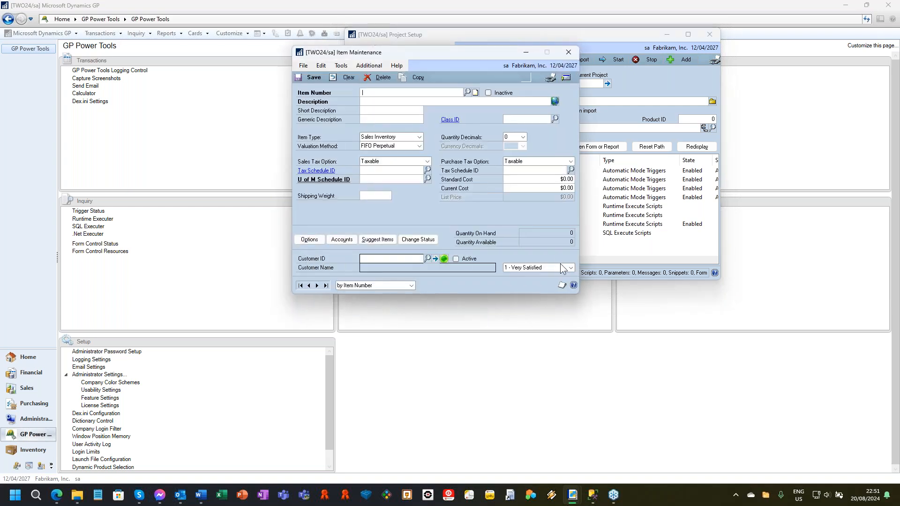
click(300, 285)
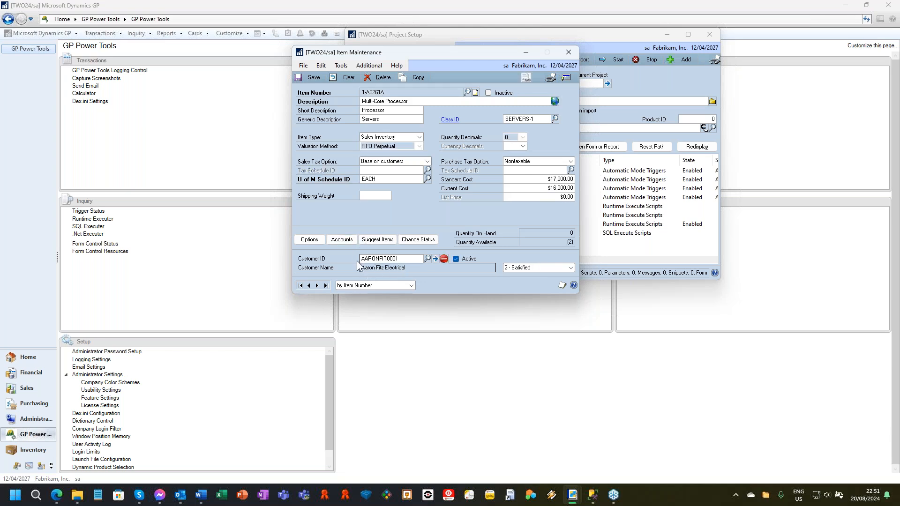
Step: Assign Adam Park Resort as the item's customer from the lookup, save the item, then redisplay its record and close Item Maintenance
click(427, 258)
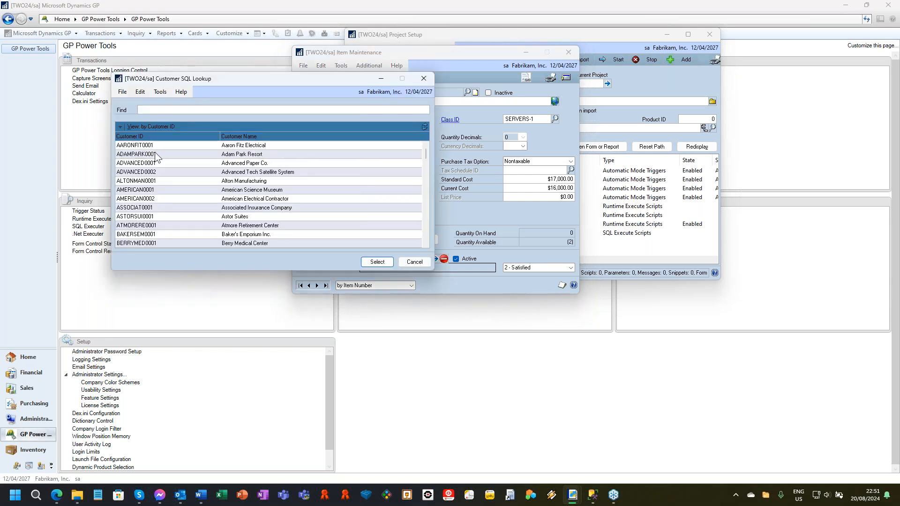
double_click(155, 152)
click(310, 77)
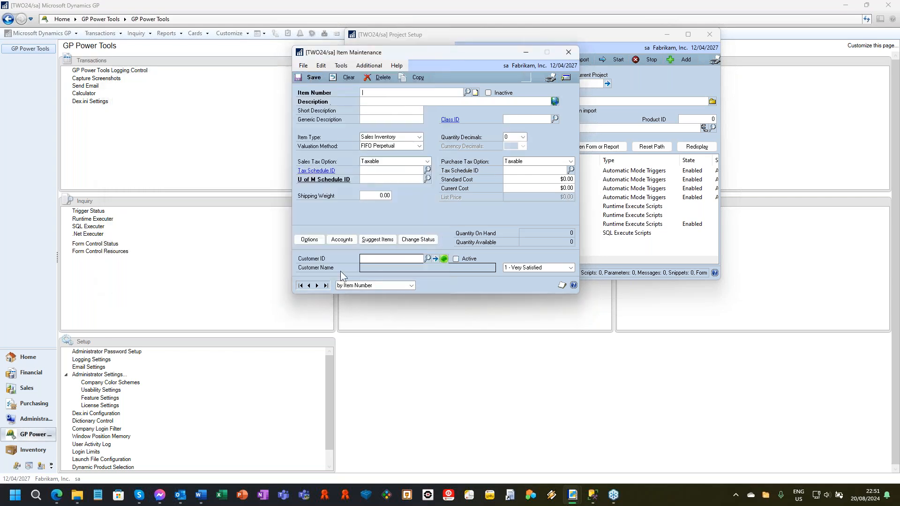
click(316, 284)
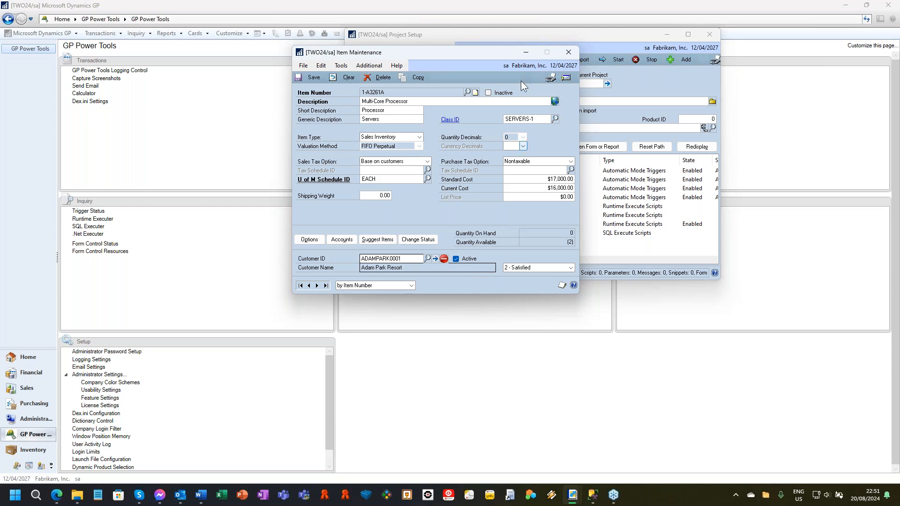
drag(467, 51, 332, 40)
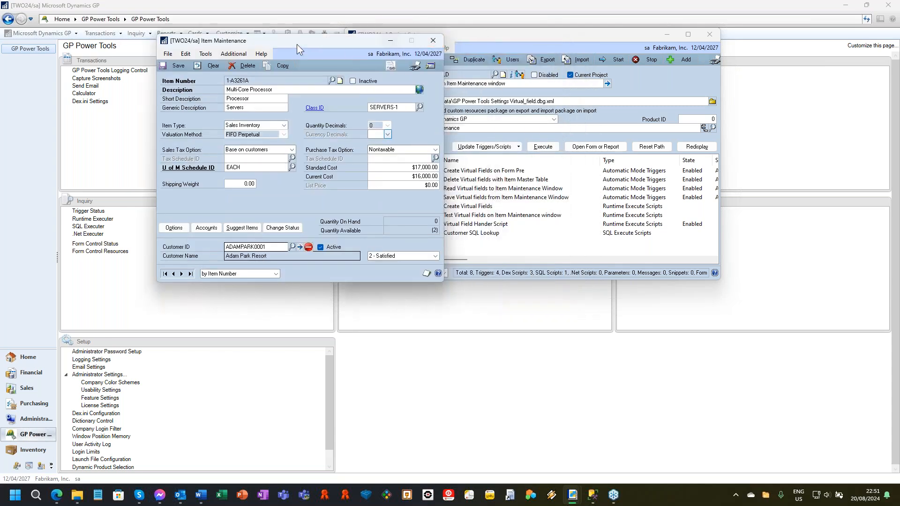
click(434, 41)
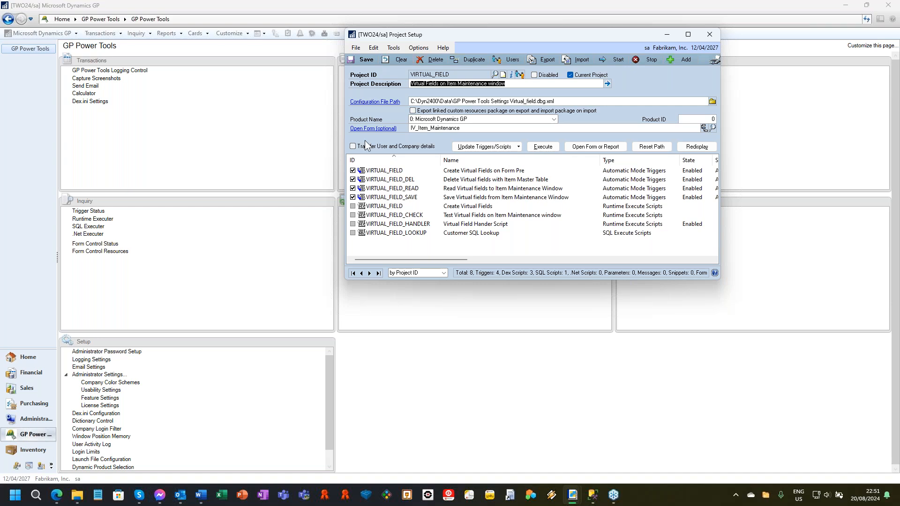
Step: Open version B, Microsoft Dynamics GP (Modified), of Item Maintenance to view its virtual fields, and close the window
click(381, 131)
click(457, 274)
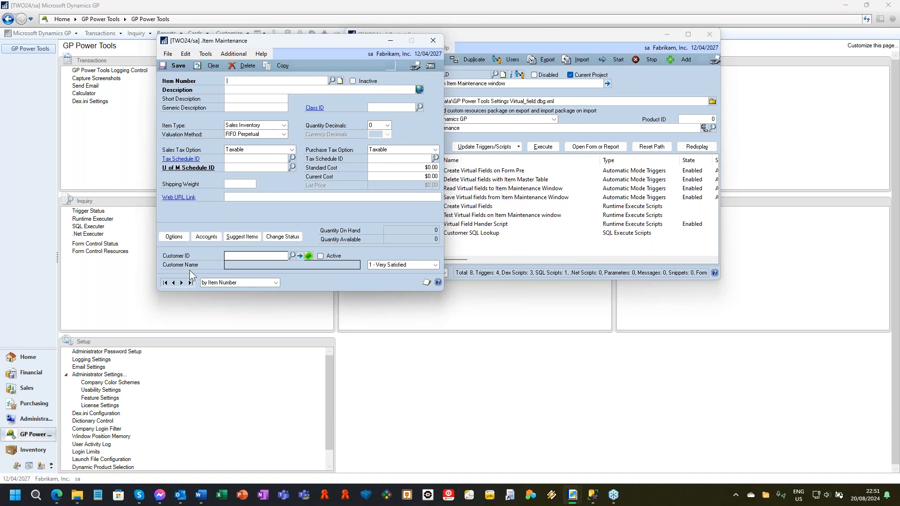
click(432, 45)
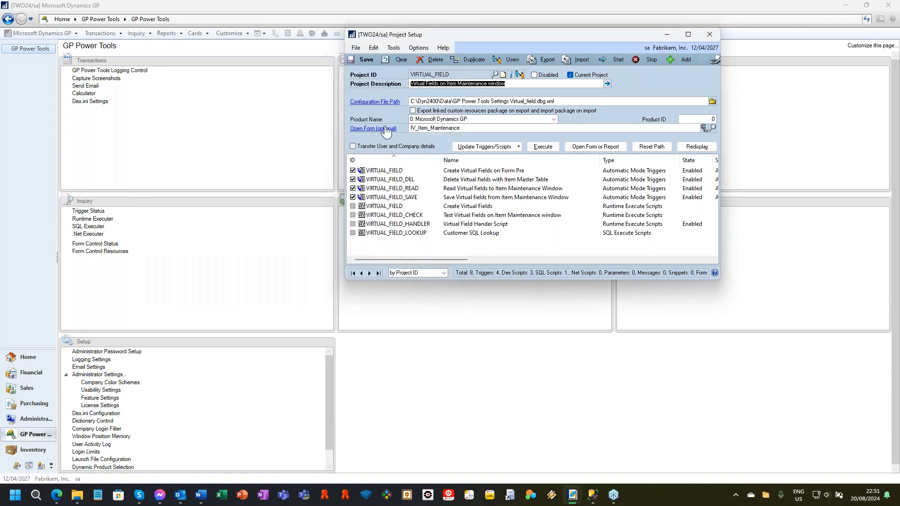
Step: Open version C, Inventory Costing Per Site, of Item Maintenance, display the first item record, and close the window
click(385, 130)
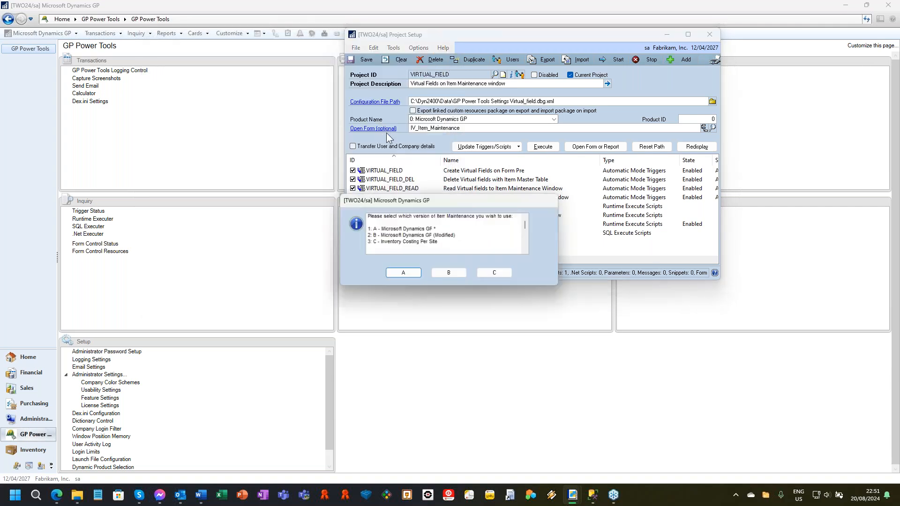
click(498, 276)
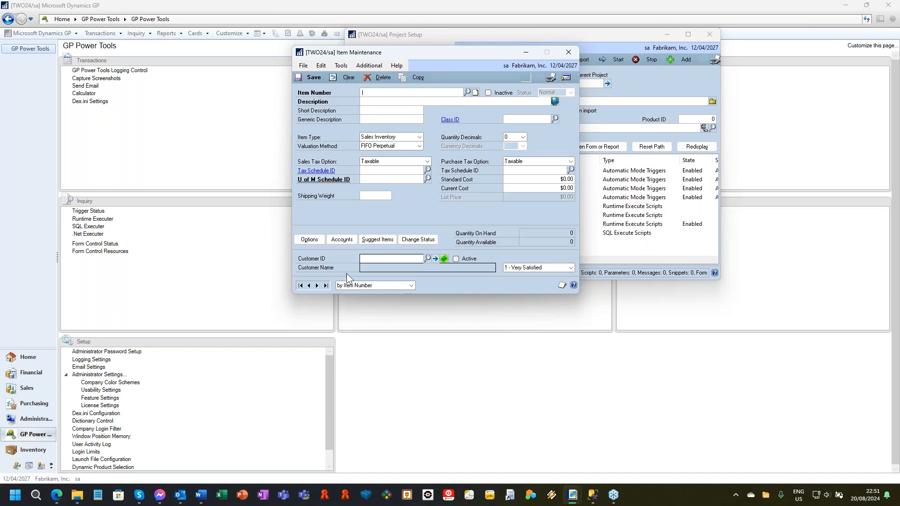
click(316, 285)
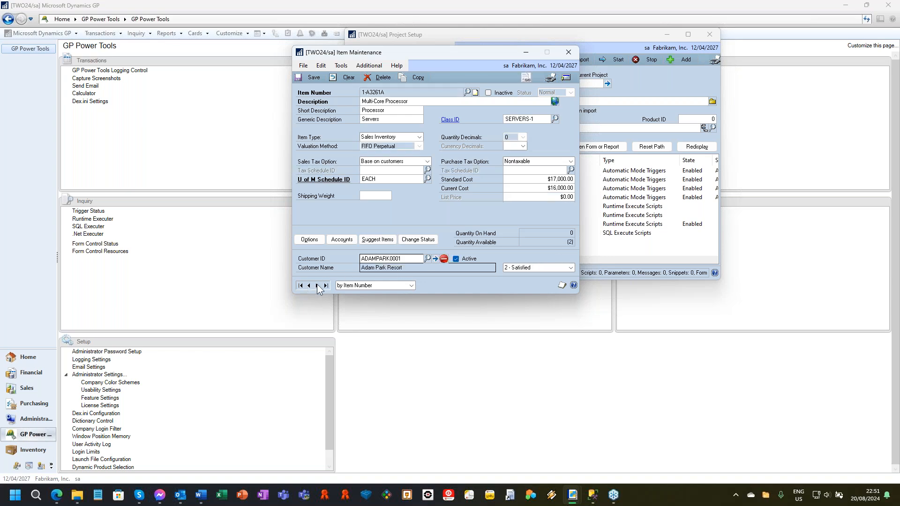
click(569, 54)
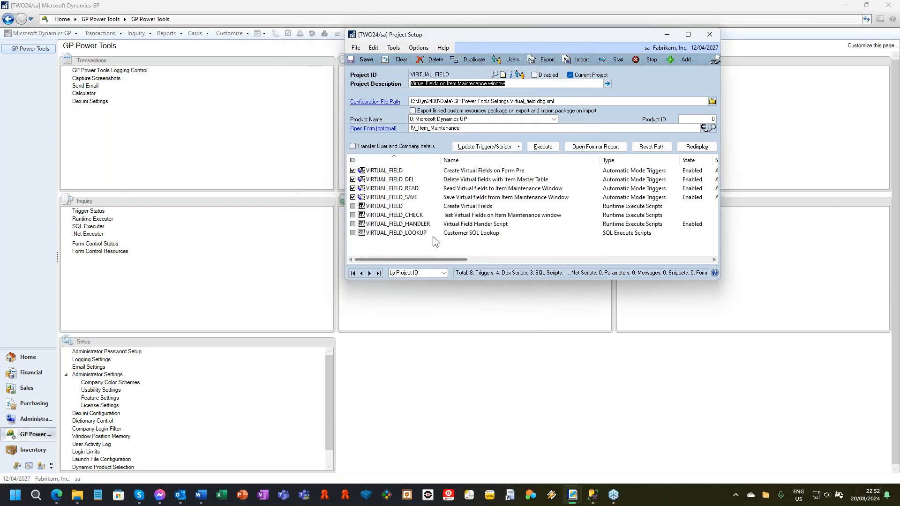
Step: Review the VIRTUAL_FIELD project's create and handler scripts and its form, delete, read and save triggers in the project list
click(409, 207)
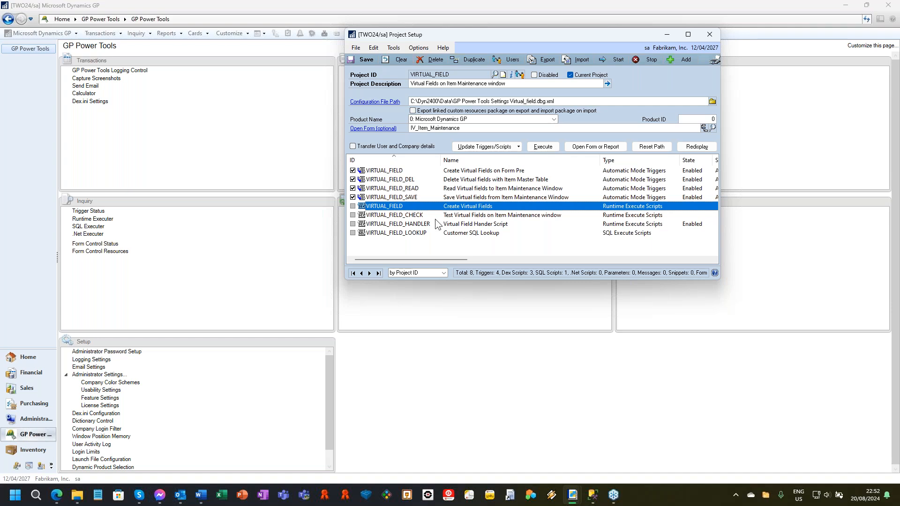
click(421, 170)
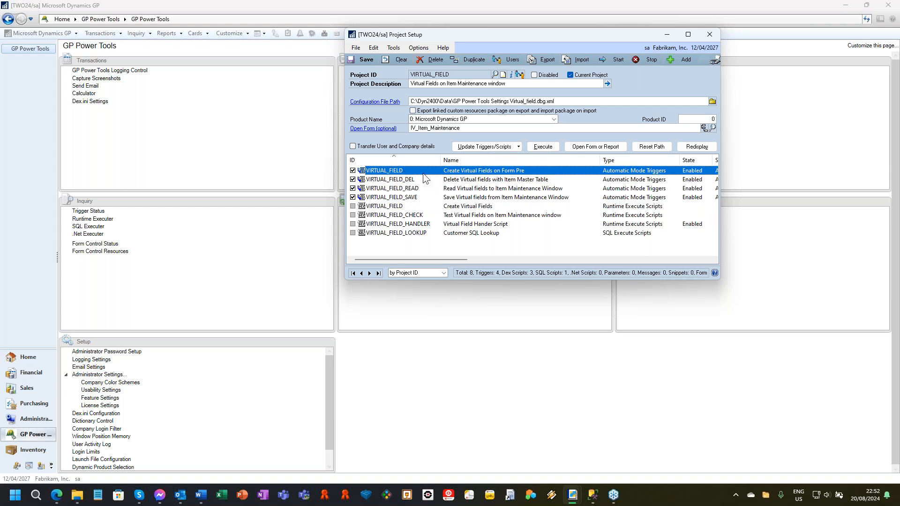
click(457, 206)
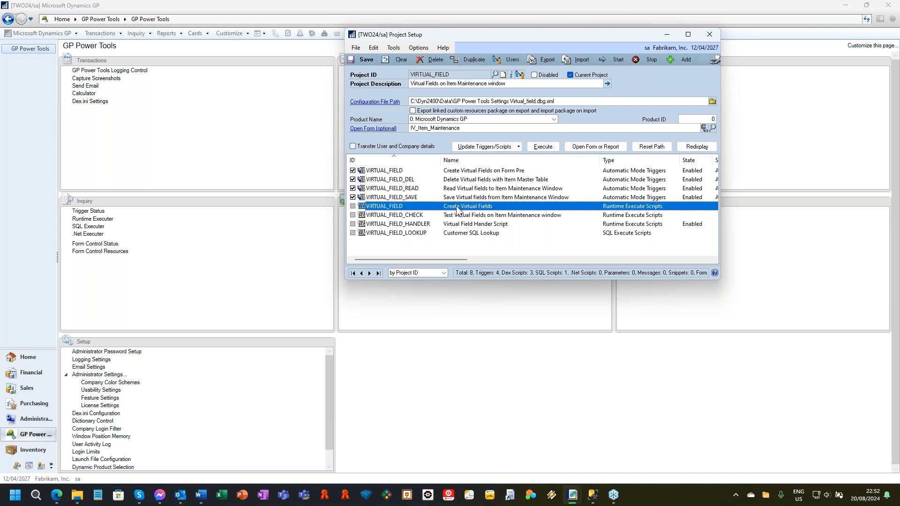
click(470, 225)
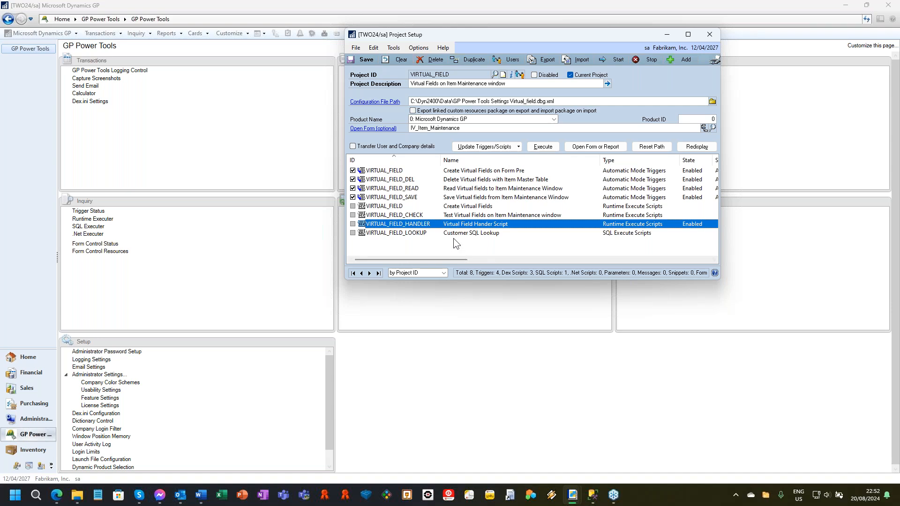
click(412, 178)
click(419, 189)
click(469, 198)
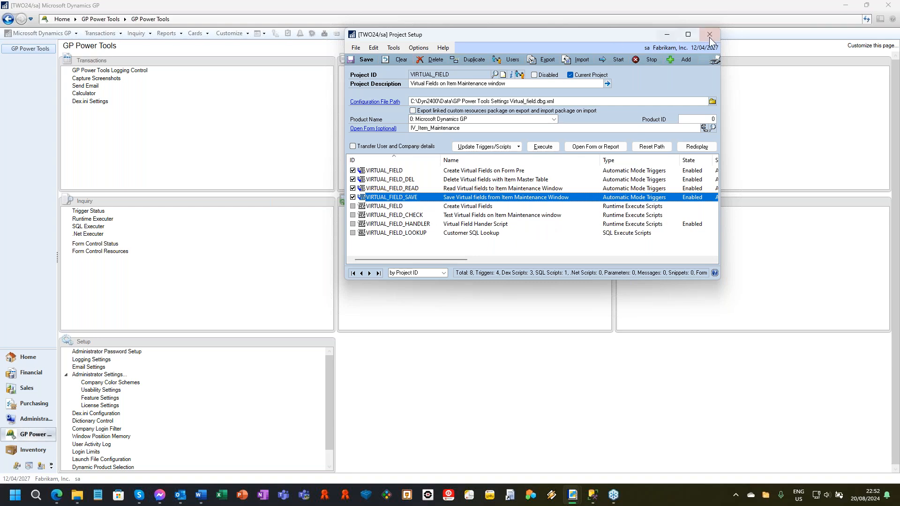
Step: Clear the VIRTUAL_FIELD project from Project Setup and load SOP_QTY_CUSTOM_FORM from the project lookup
click(391, 59)
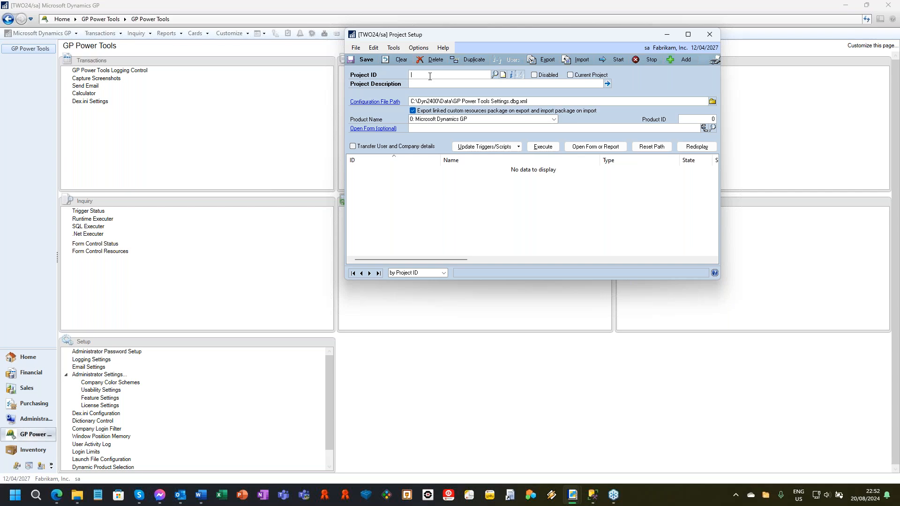
text(SQOP_QT)
key(BackSpace)
text(OP_QTY)
key(ctrl+l)
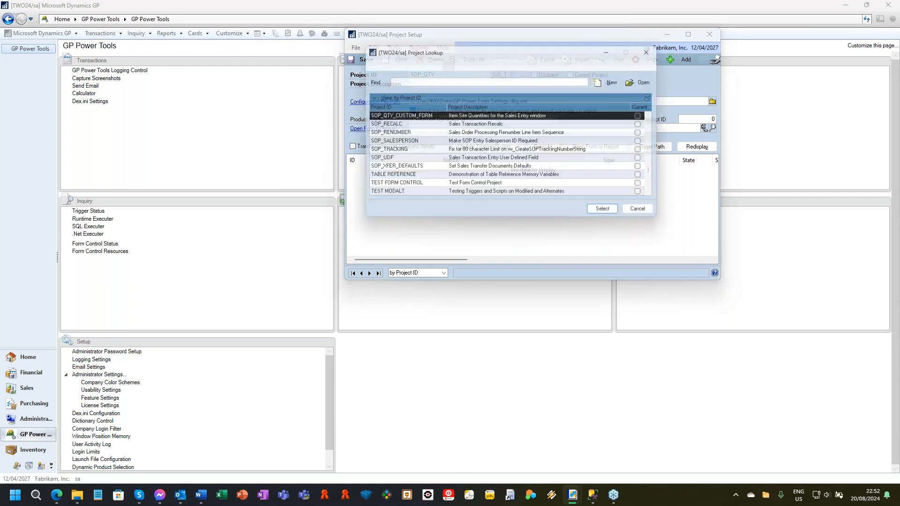
double_click(412, 117)
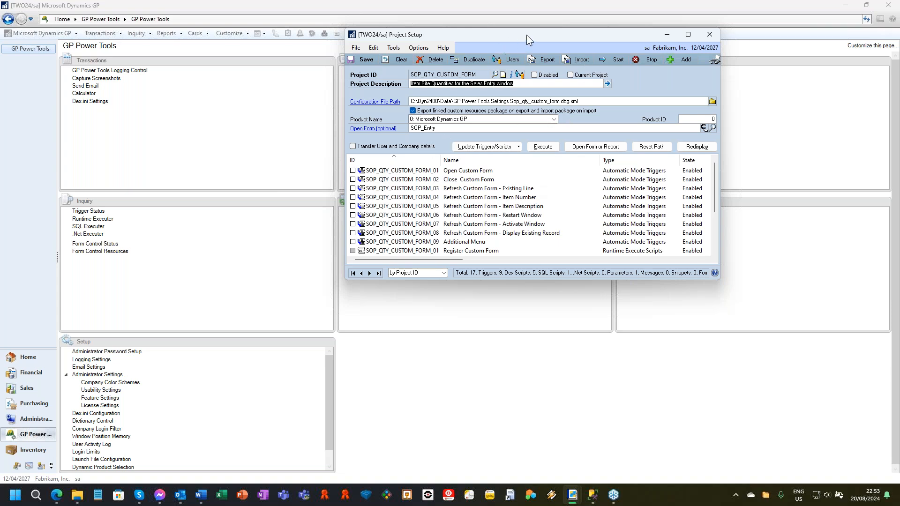
Step: Move Project Setup aside, start the SOP_QTY_CUSTOM_FORM project triggers, and open Sales Transaction Entry
drag(533, 35, 703, 33)
key(ctrl+s)
click(398, 271)
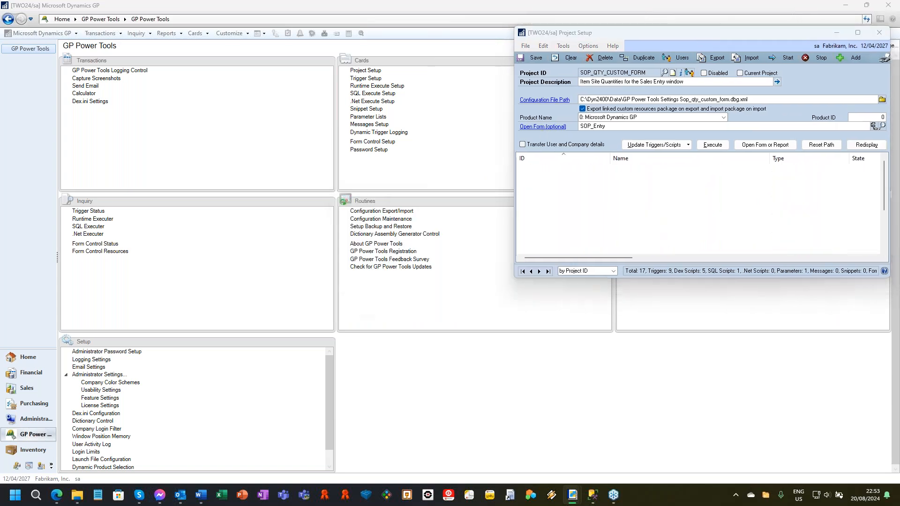
click(409, 276)
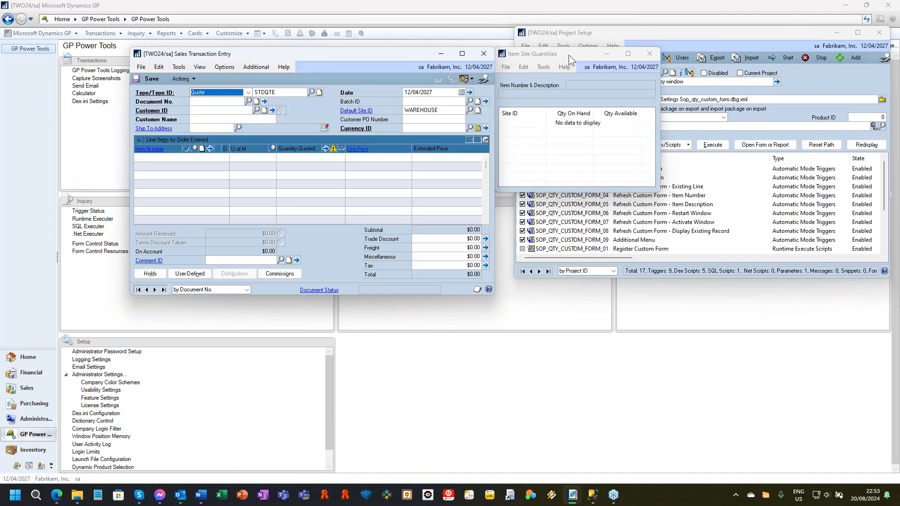
Step: Browse from the first sales document to the following ones to view the Item Site Quantities for their items
click(138, 290)
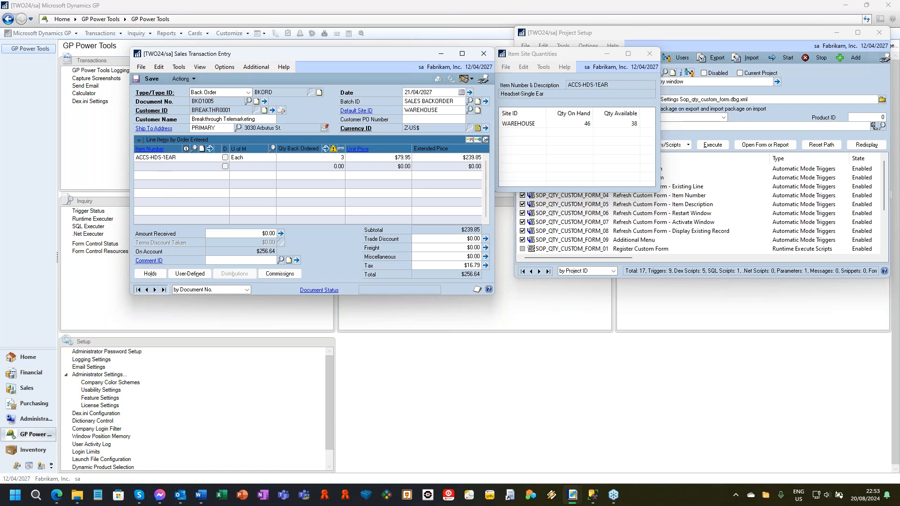
click(155, 290)
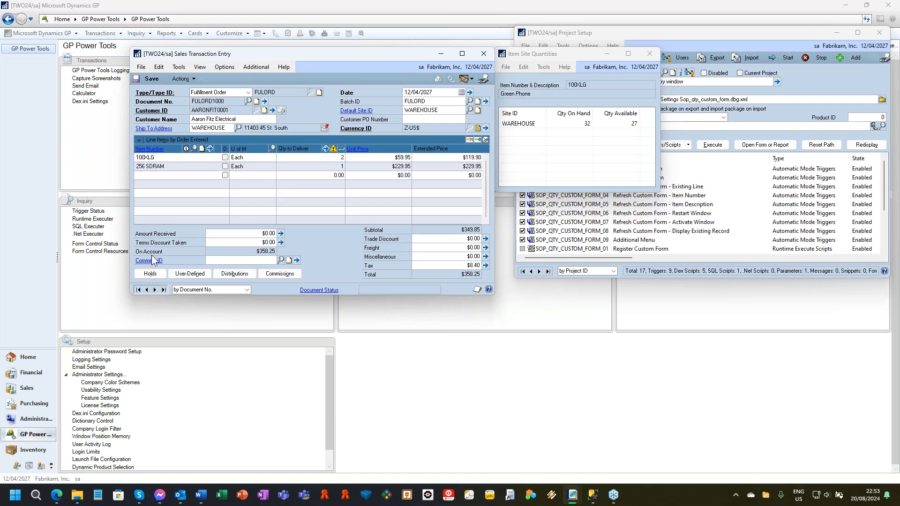
Step: Page through the following fulfillment orders up to the Advanced Paper Co. order containing CB100 and COMPBOOK, checking the site quantities
click(154, 290)
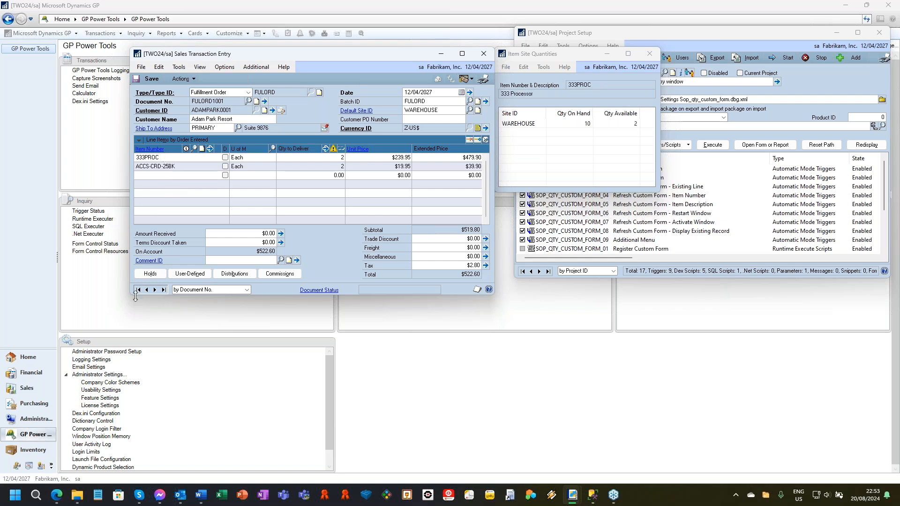
click(155, 289)
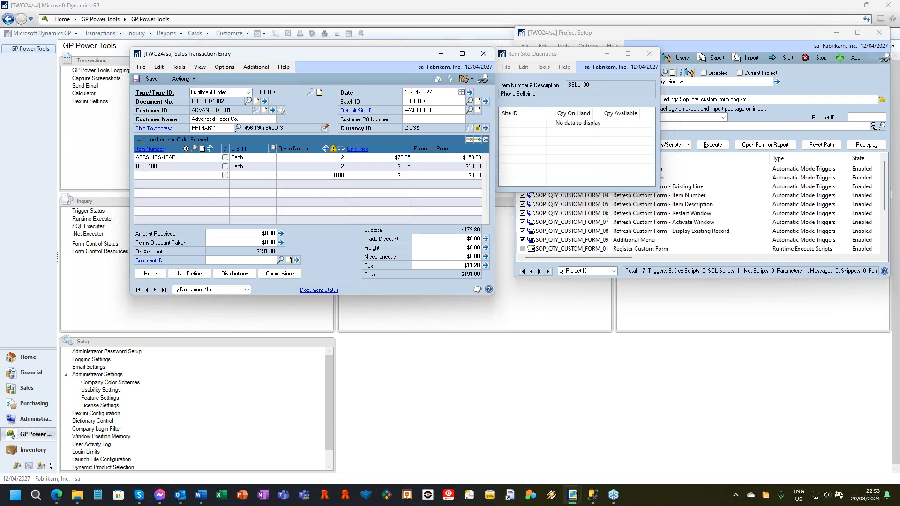
click(155, 289)
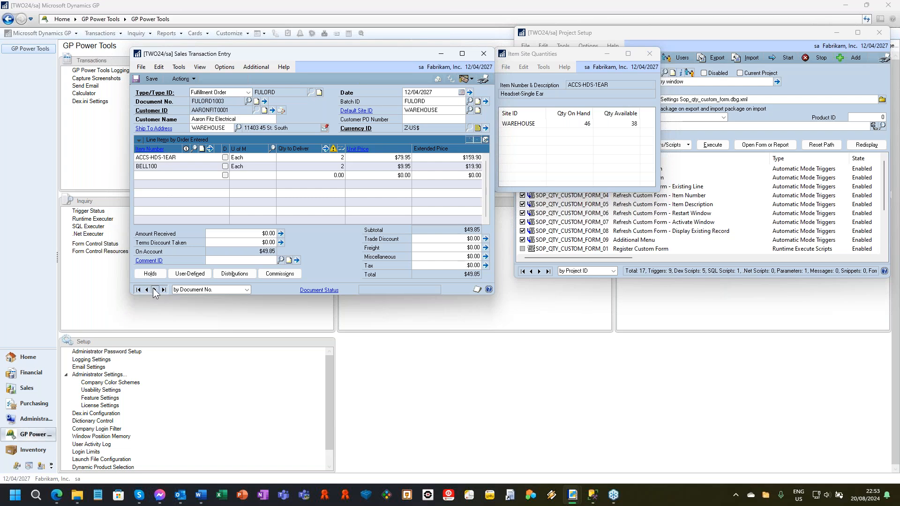
click(154, 290)
Step: View the site quantities for the order's COMPBOOK and CB100 lines and close Item Site Quantities
click(161, 167)
click(150, 149)
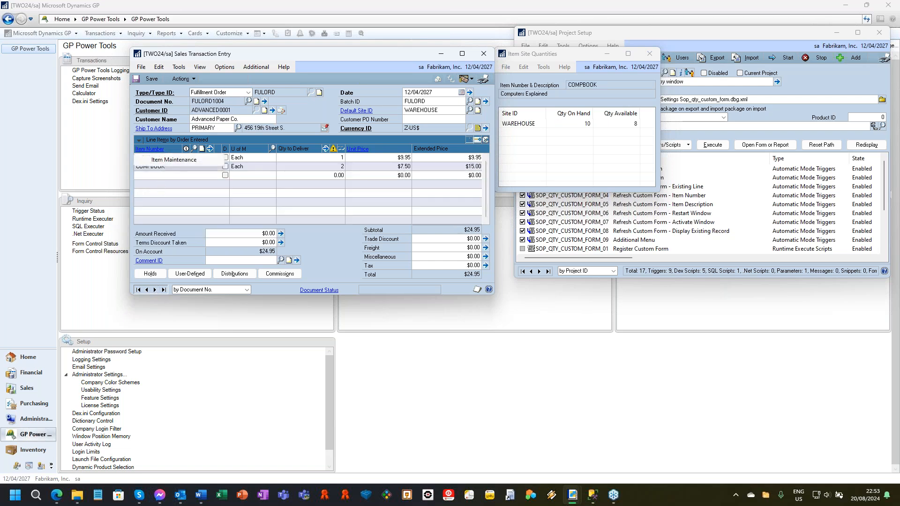
click(143, 162)
click(149, 158)
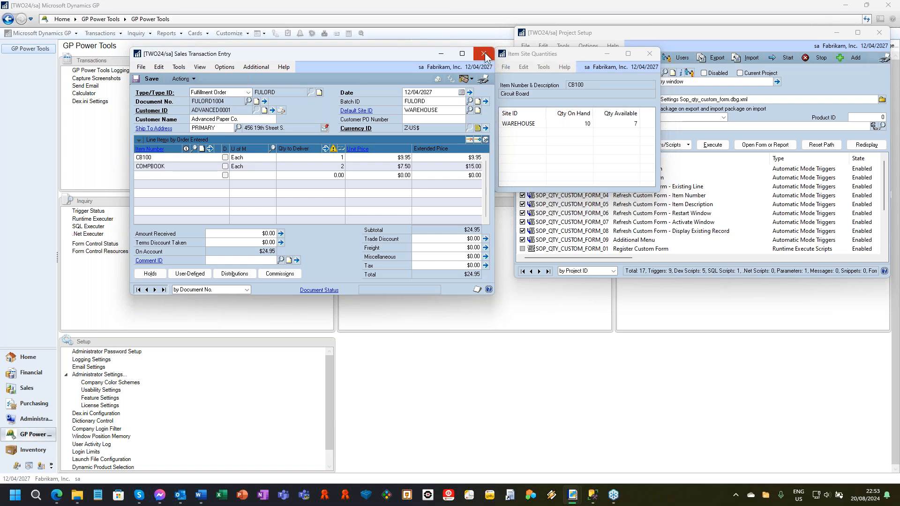
click(649, 53)
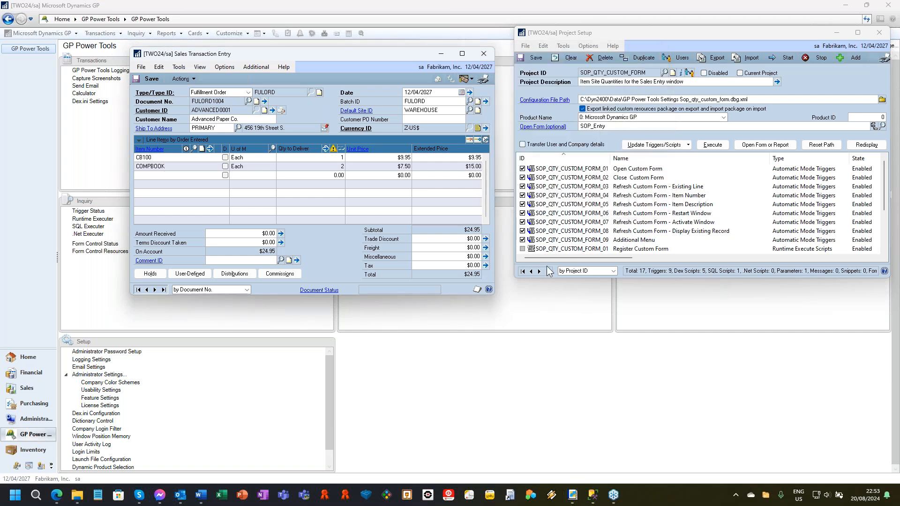
Step: Clear the SOP_QTY_CUSTOM_FORM project from Project Setup and load VIRTUAL_FIELD_CUSTOM from the project lookup
click(561, 57)
text(VIRTUAL_)
key(ctrl+l)
double_click(591, 133)
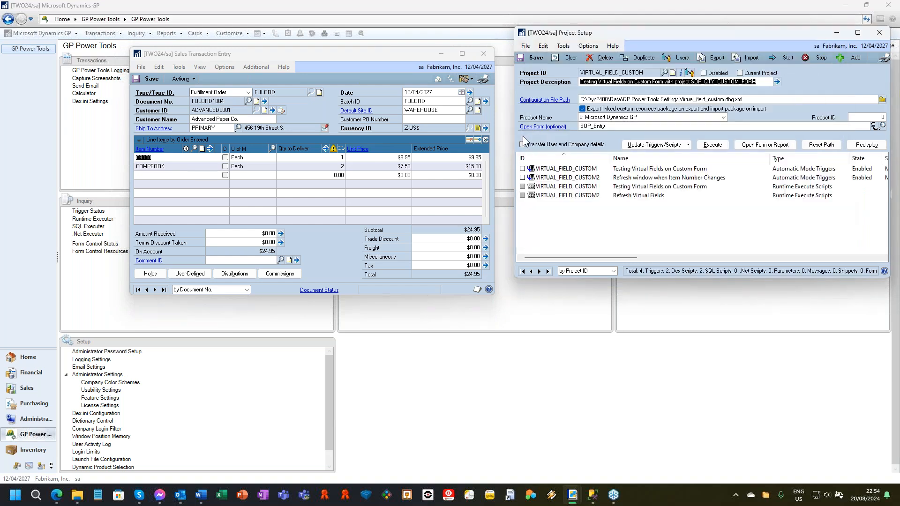
Step: Open the project's SOP_Entry form, starting the project triggers and declining to close the sales window already open
click(547, 127)
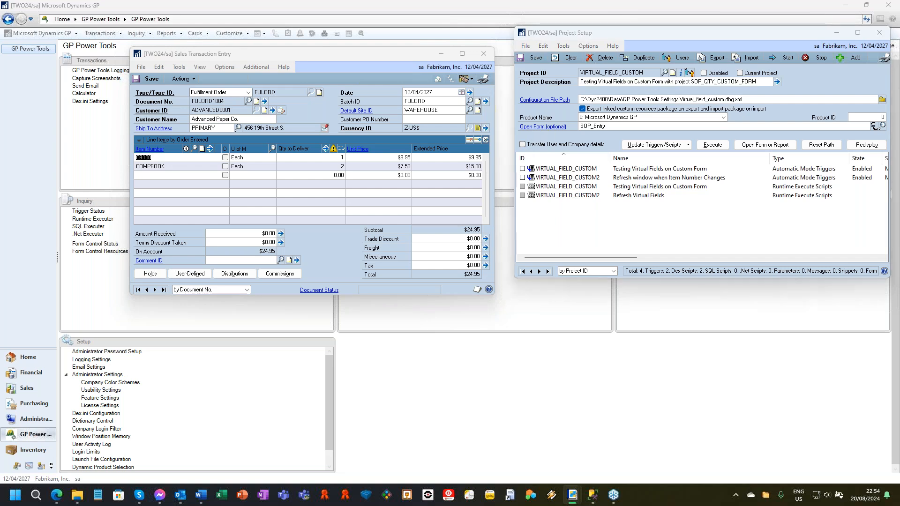
click(409, 274)
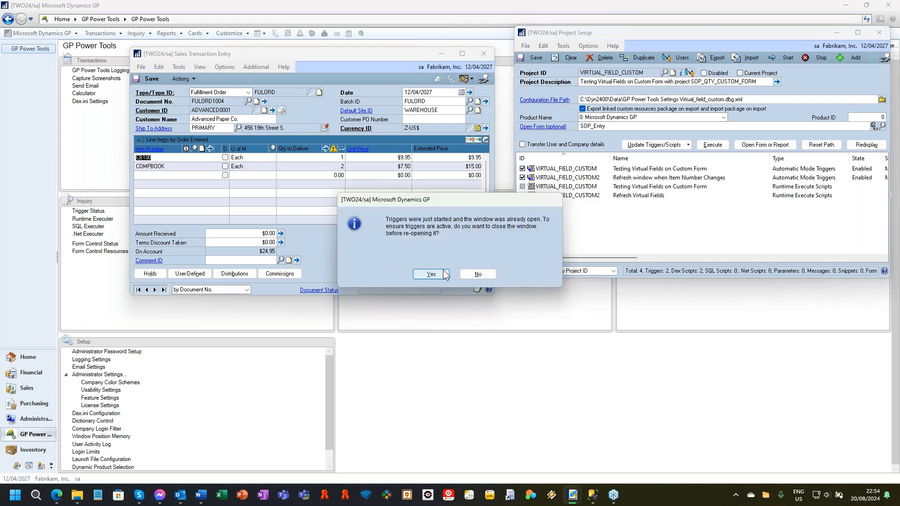
click(477, 274)
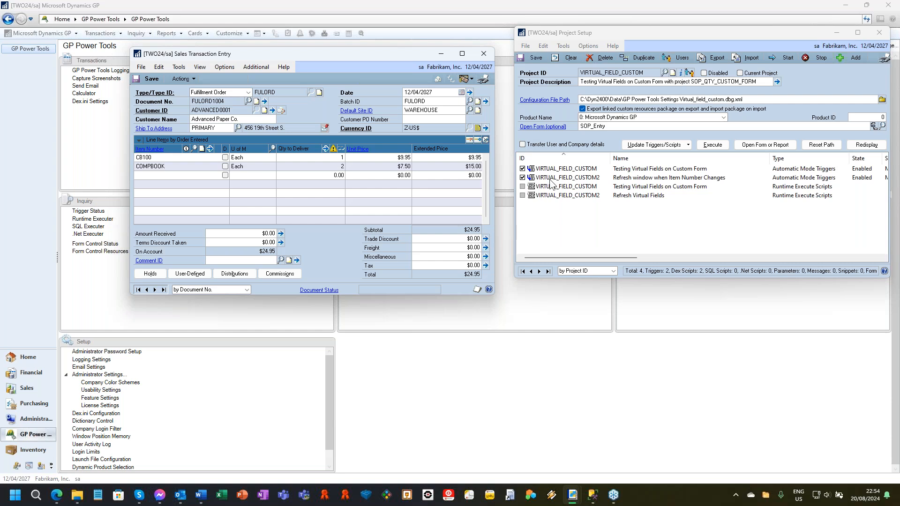
Step: Move Sales Transaction Entry aside, show the item stock quantities with virtual fields, browse to the first document, and close Item Site Quantities
drag(381, 54, 310, 43)
click(154, 55)
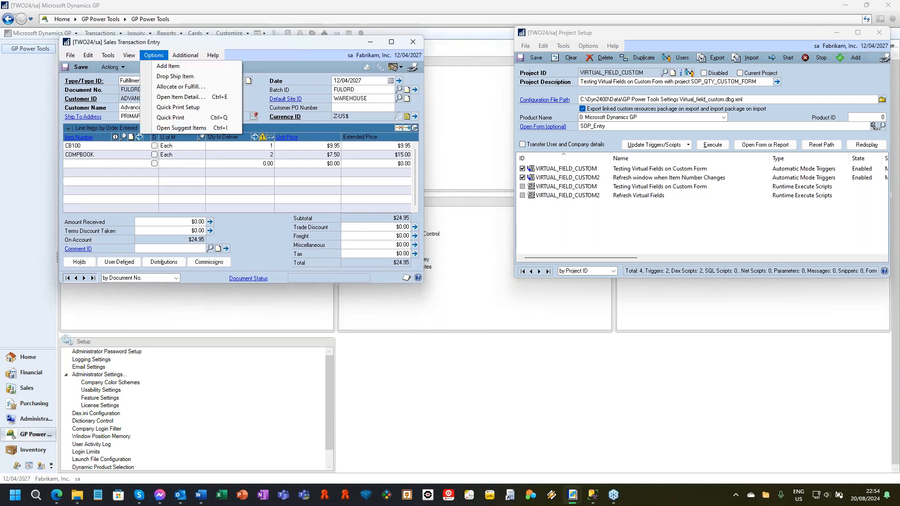
mouse_move(180, 58)
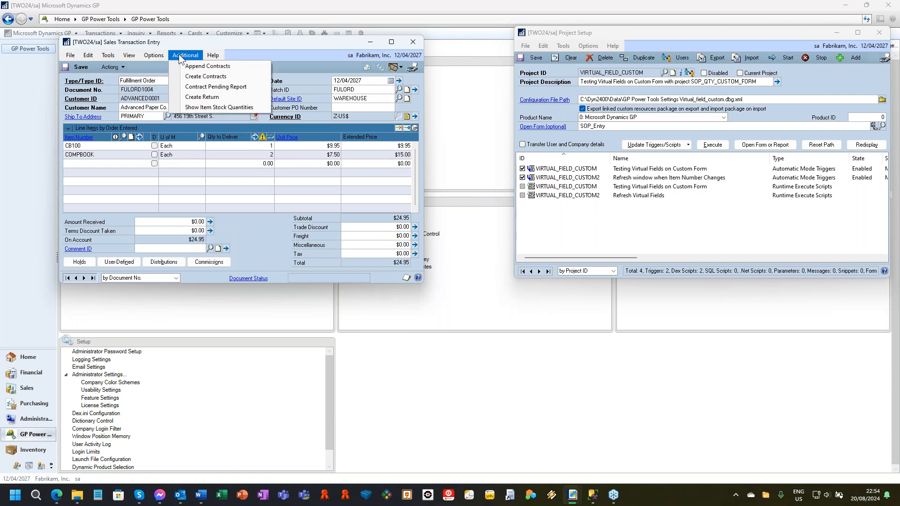
click(213, 108)
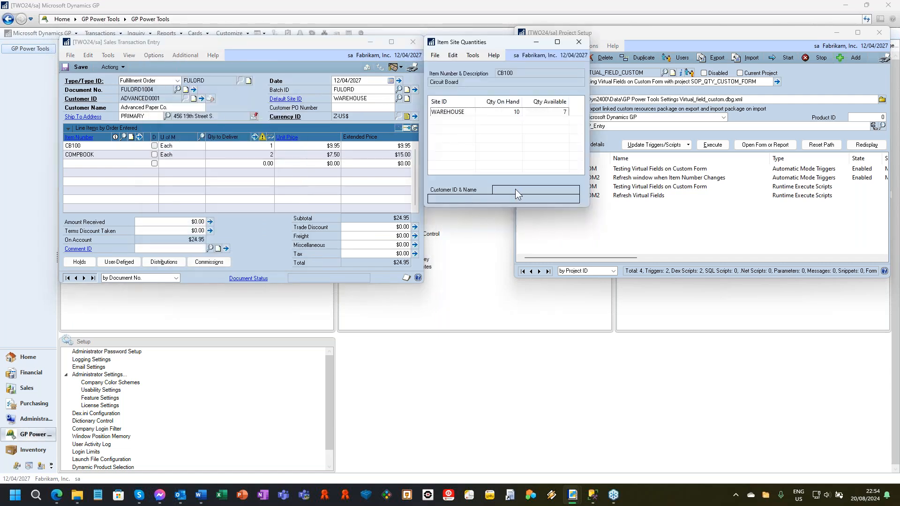
click(69, 279)
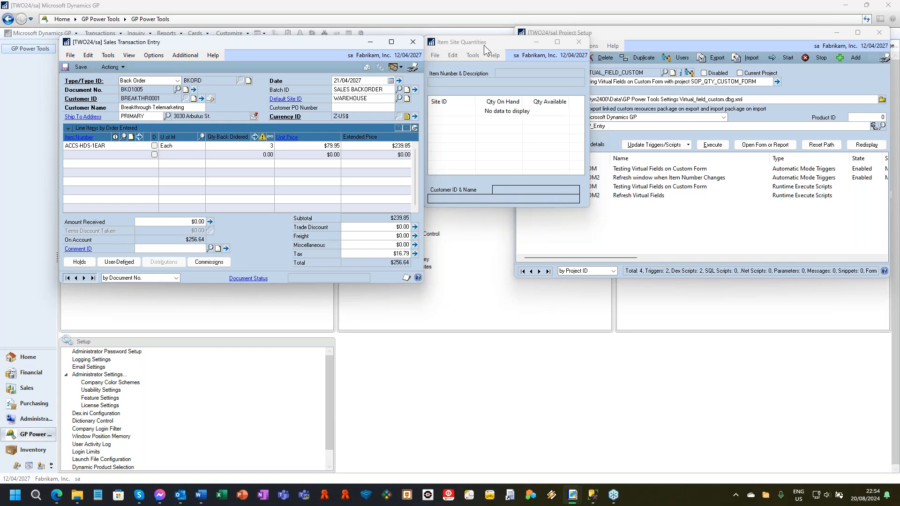
click(580, 41)
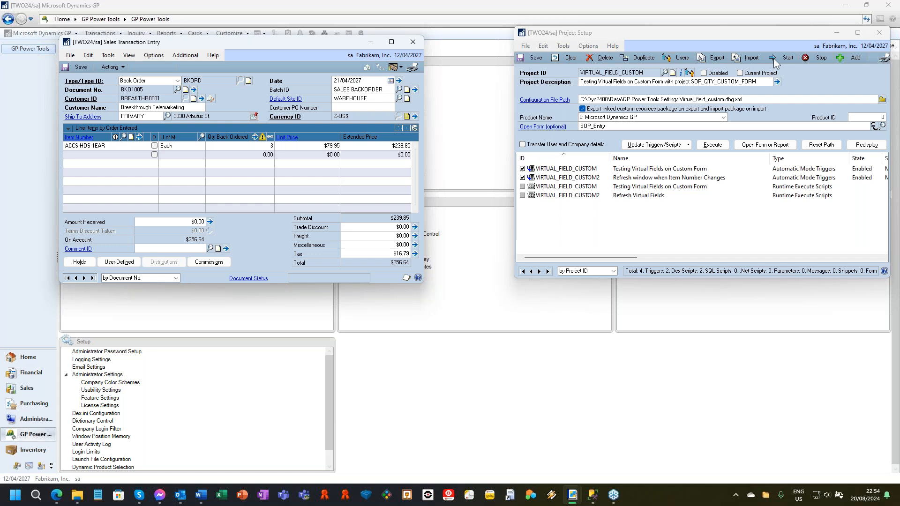
Step: Stop the VIRTUAL_FIELD_CUSTOM project triggers and close Project Setup and Sales Transaction Entry
click(816, 57)
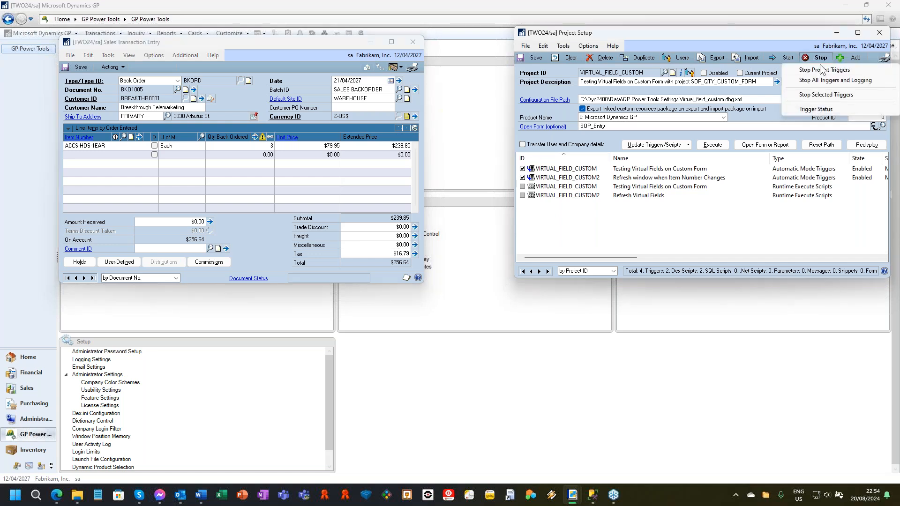
click(821, 70)
click(879, 33)
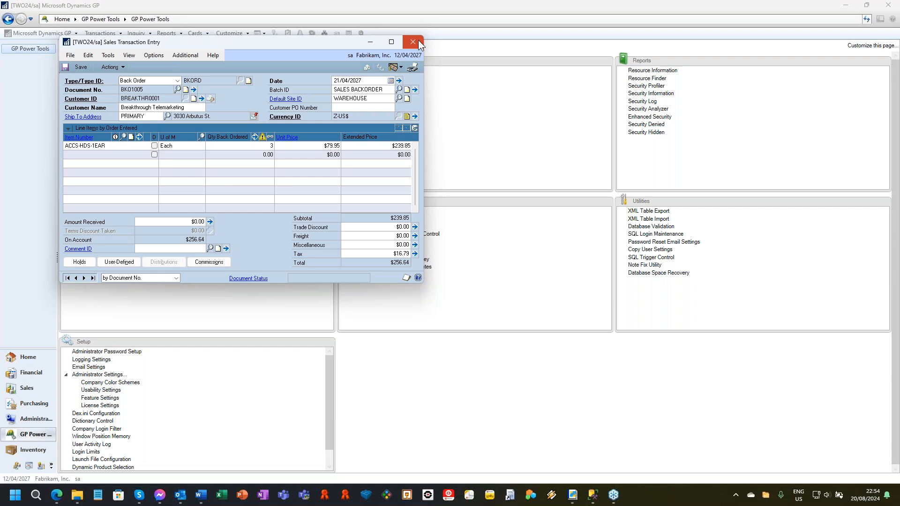
click(418, 40)
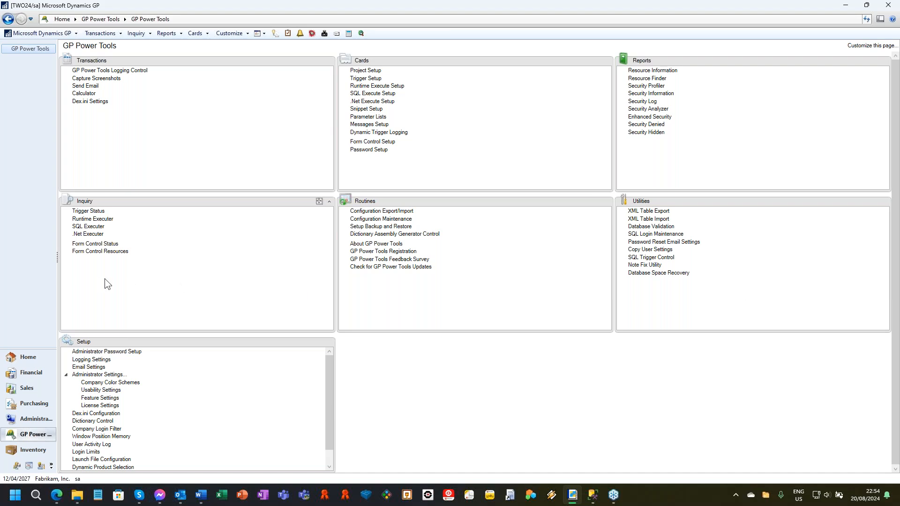
Step: Open Form Control Setup, move it aside, and load the TEST CONTROL 1 form control
click(370, 142)
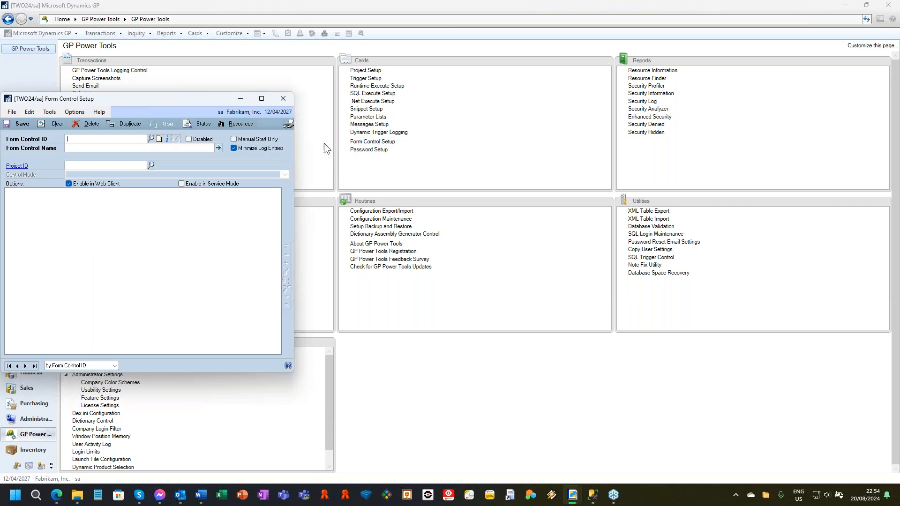
drag(160, 100, 290, 96)
text(TEST CONTROL 1)
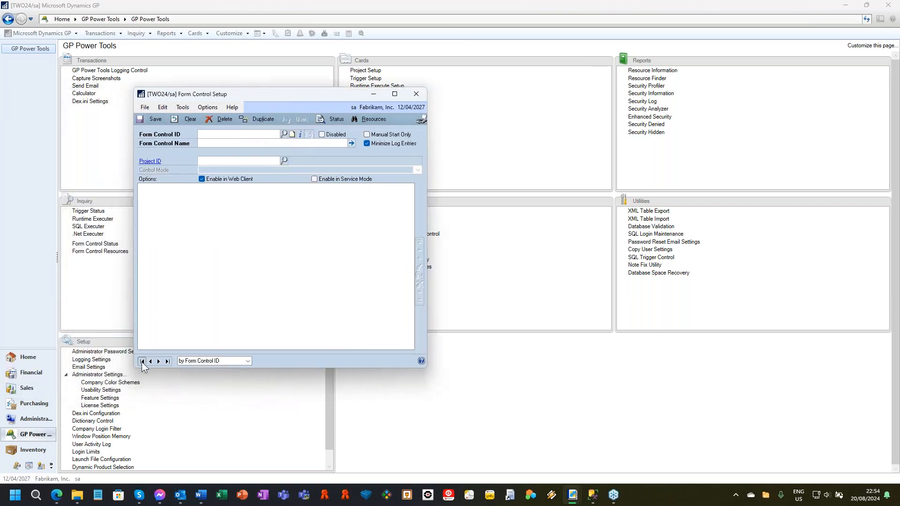
key(Tab)
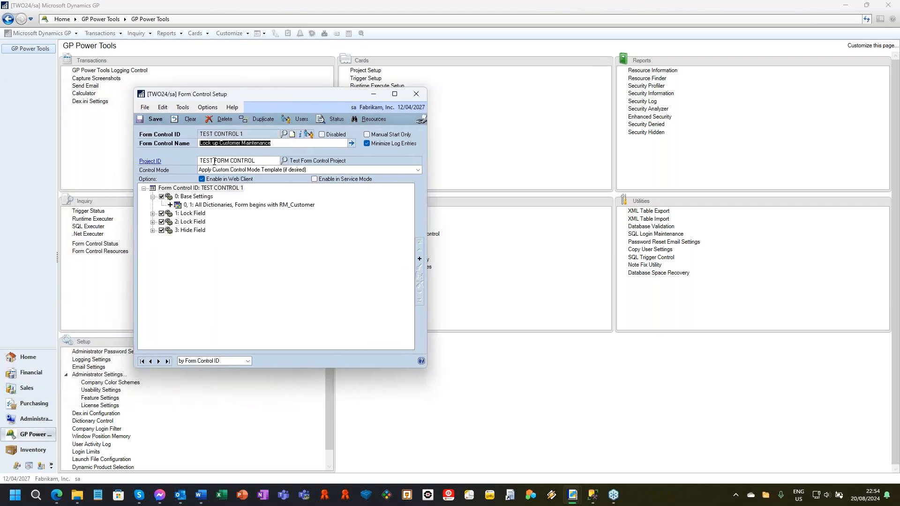
Step: Review the TEST FORM CONTROL project linked to the form control, and close Project Setup and Form Control Setup
click(150, 161)
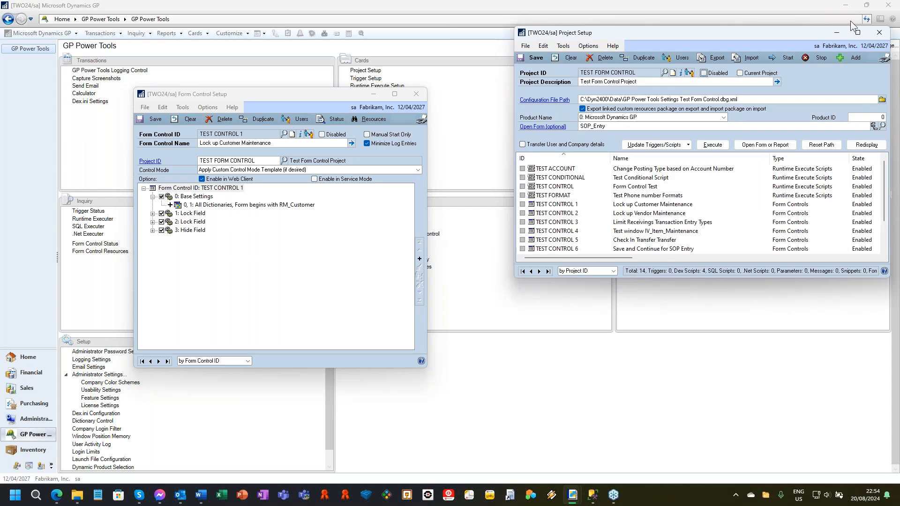
click(533, 57)
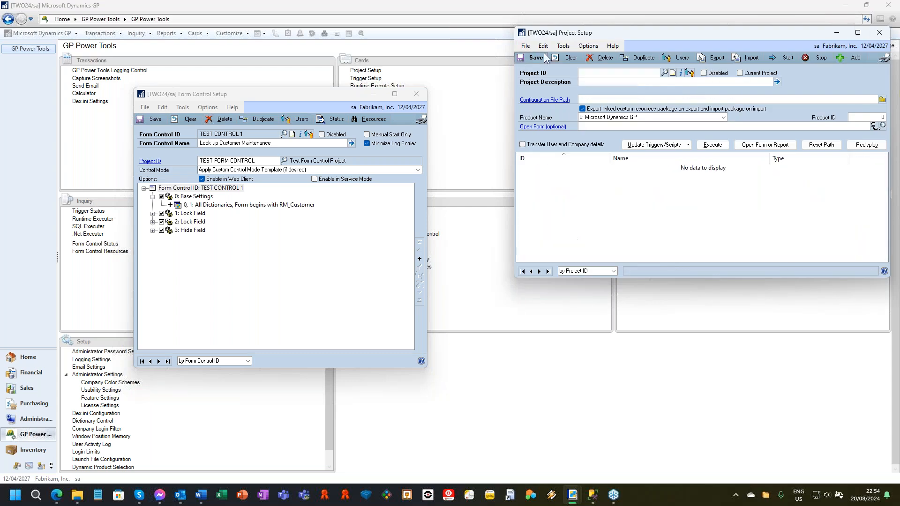
click(879, 33)
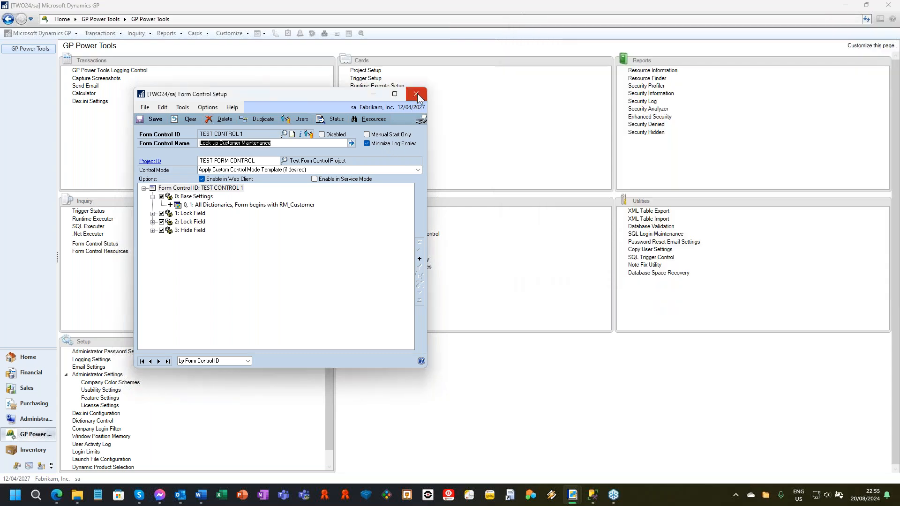
drag(336, 95, 377, 64)
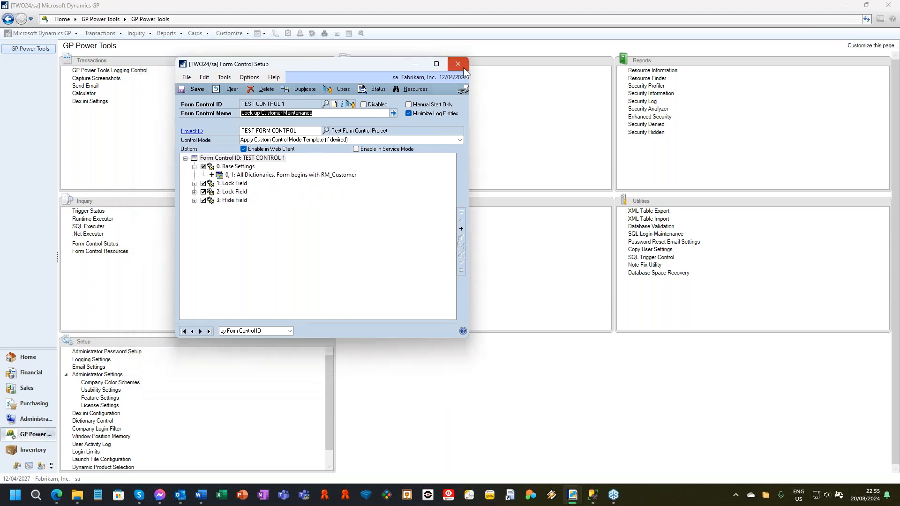
click(463, 69)
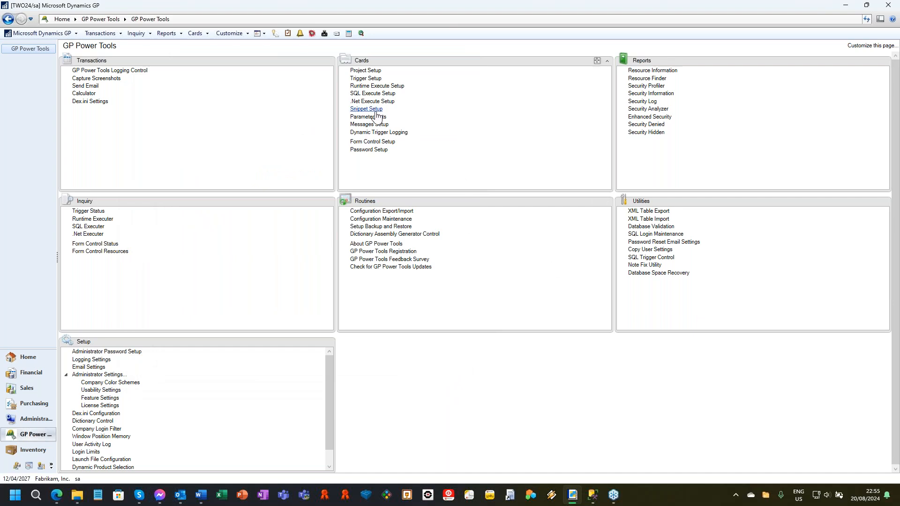
Step: Open modified version B of Customer Maintenance, cancelling the password request to get read-only access
click(199, 34)
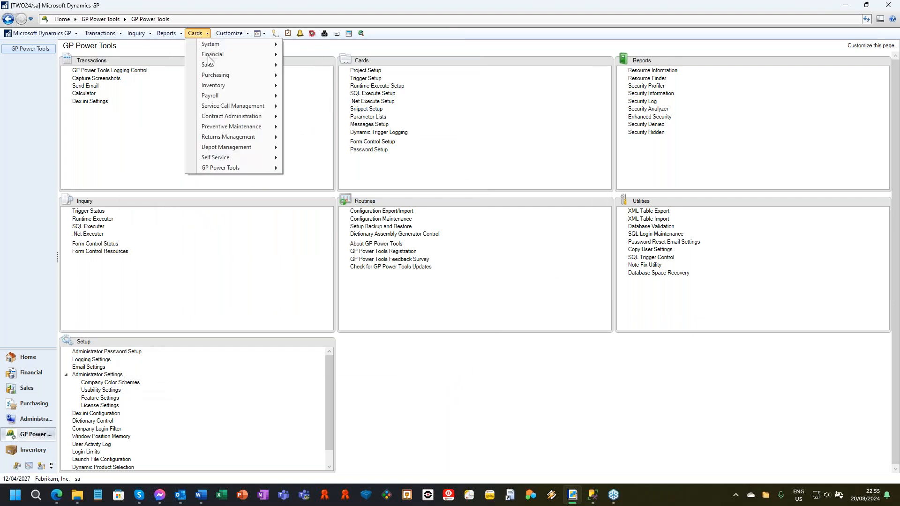
mouse_move(213, 61)
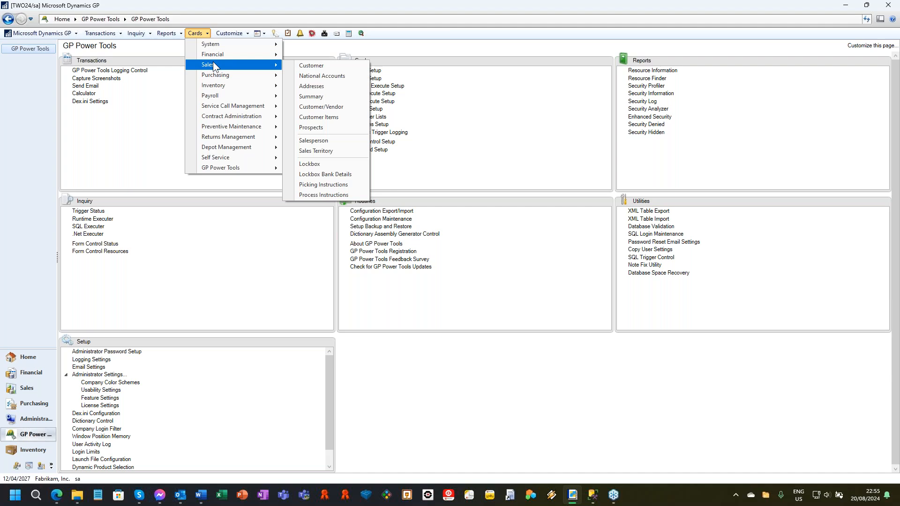
click(336, 67)
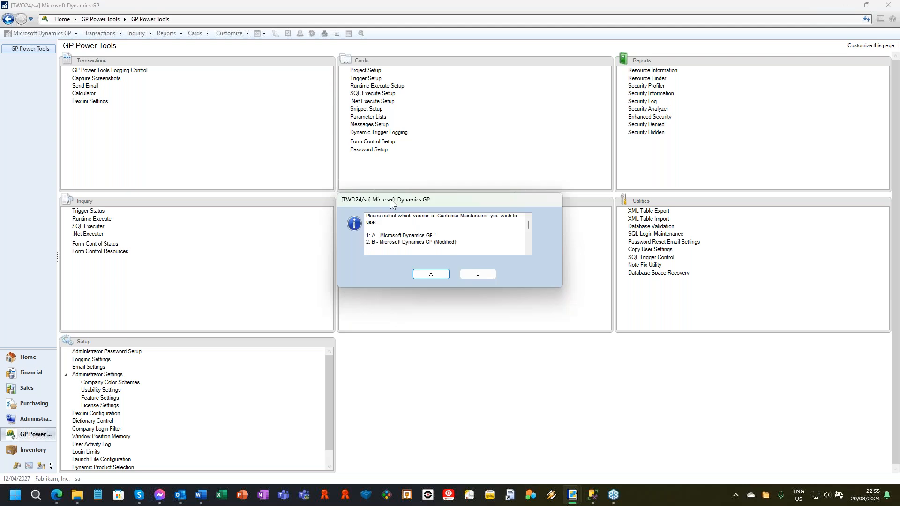
click(480, 275)
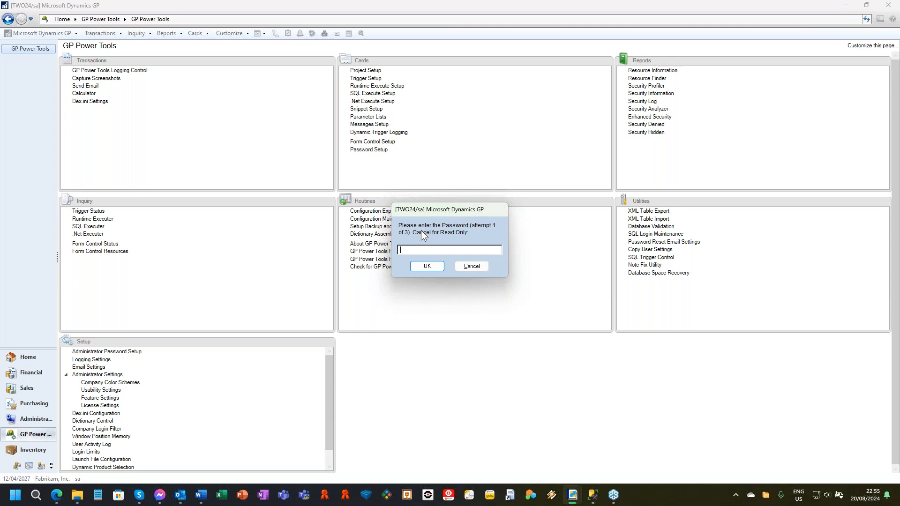
click(481, 268)
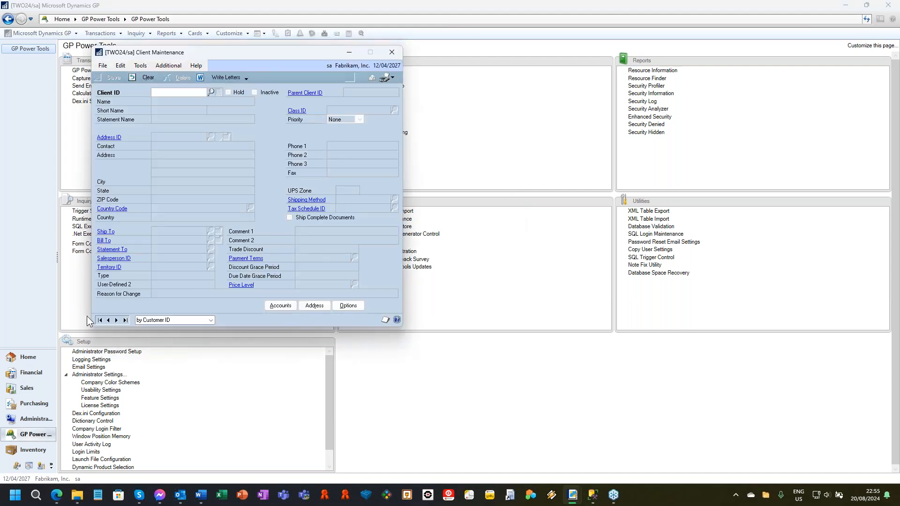
Step: Browse to the second client record, Adam Park Resort, and open its options window
click(100, 320)
click(116, 320)
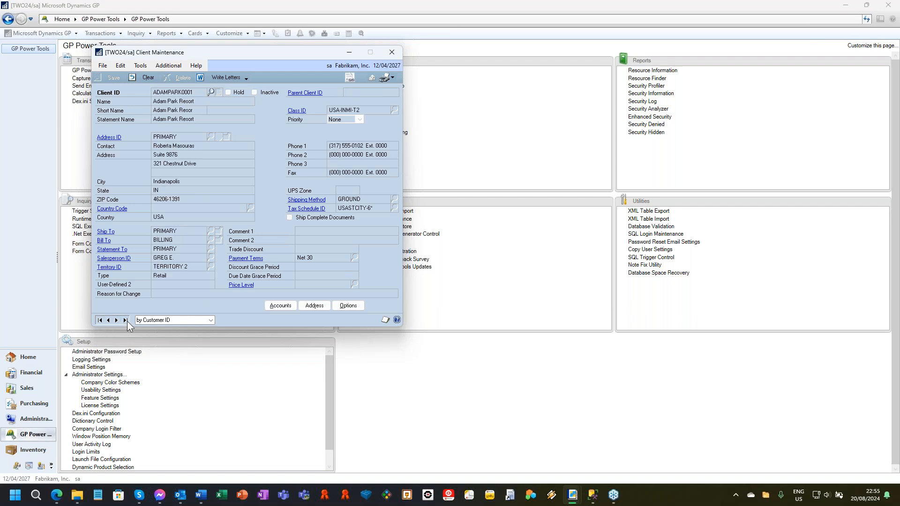
click(348, 306)
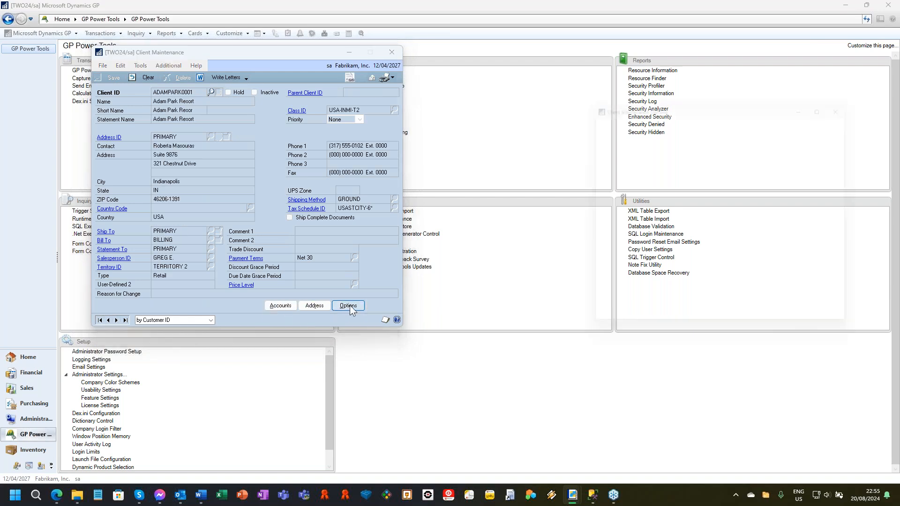
Step: Open the client's address maintenance read-only by cancelling the password request, and browse to the BILLING address
click(310, 306)
click(467, 266)
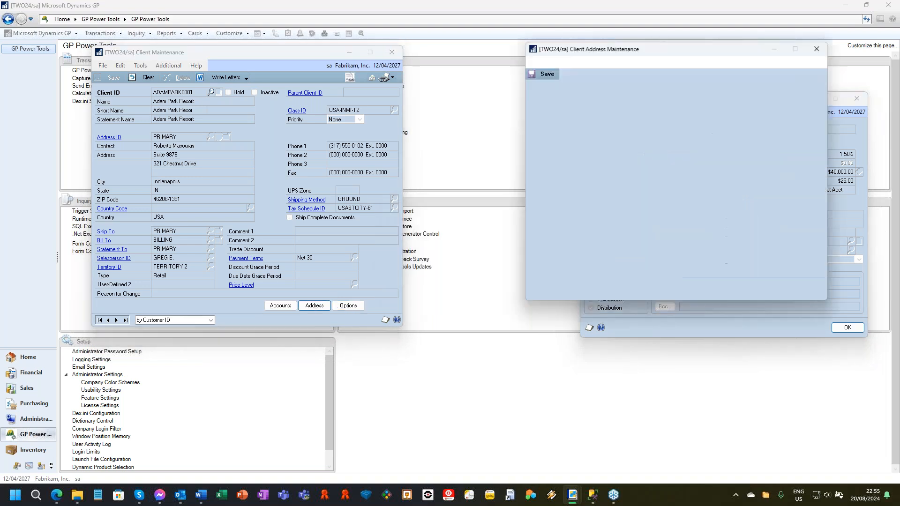
click(581, 73)
click(652, 112)
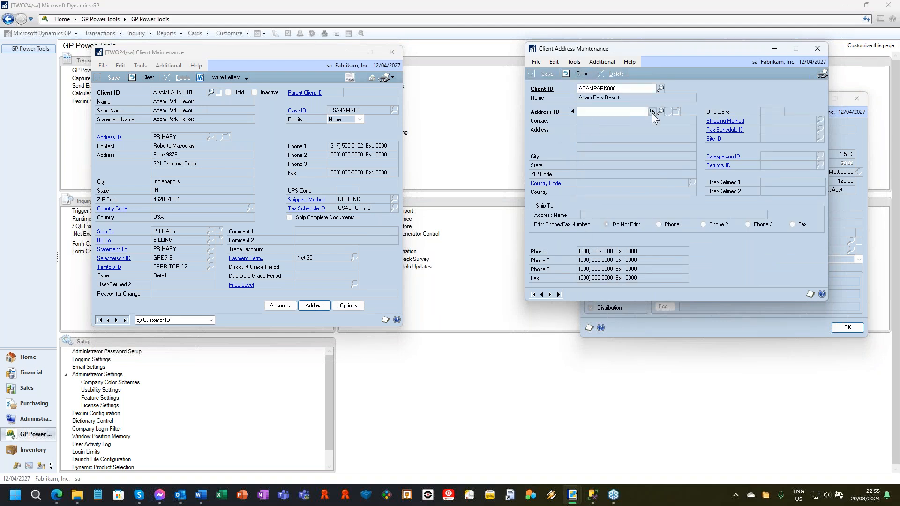
Step: Close the client's address and options windows, clear the client record, and close Client Maintenance
click(817, 48)
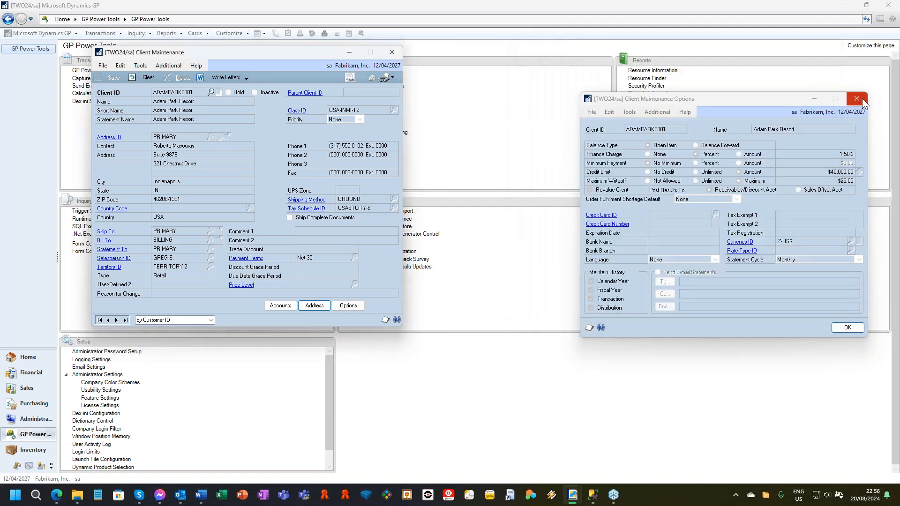
click(861, 101)
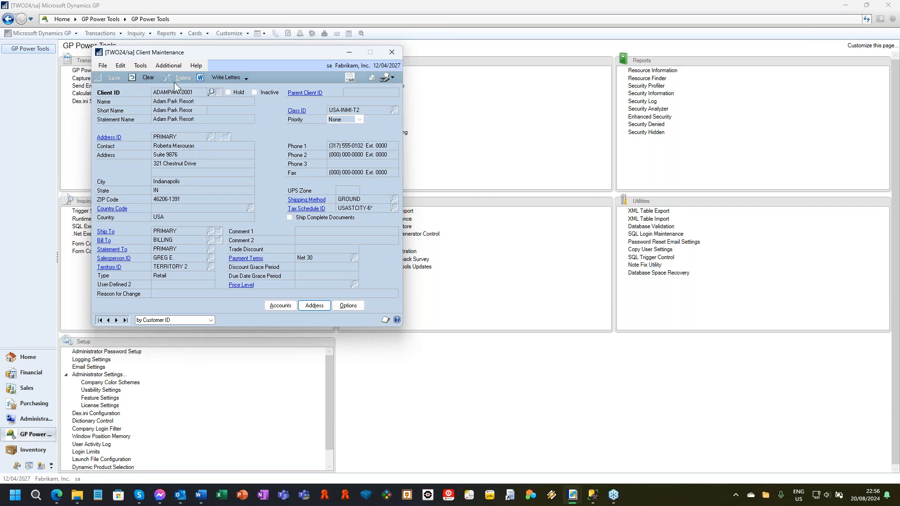
click(144, 75)
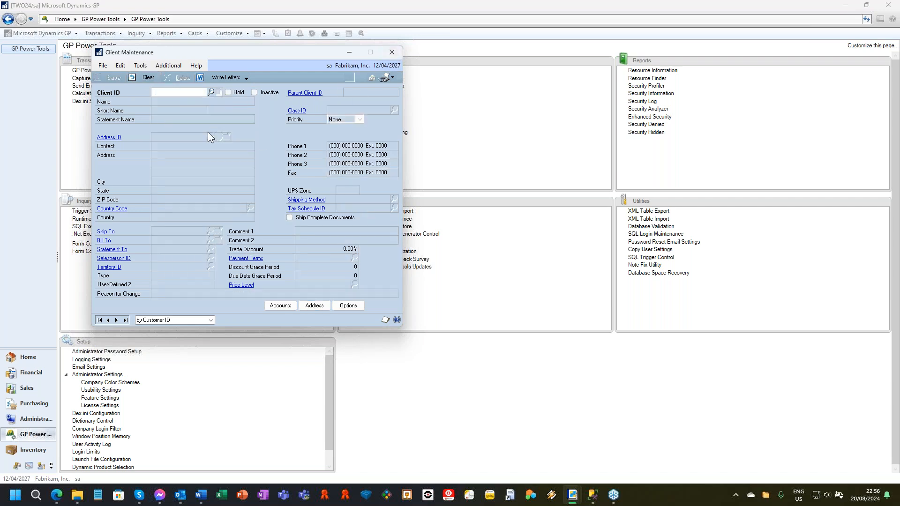
click(392, 55)
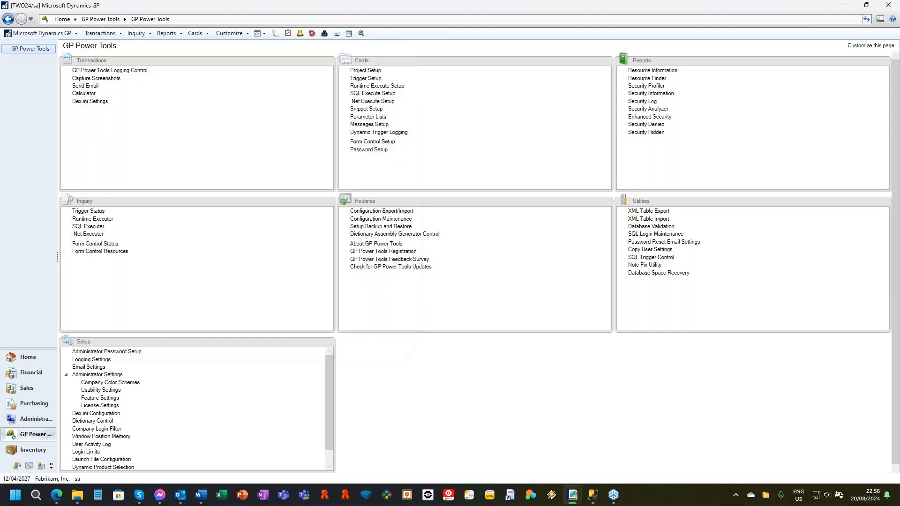
Step: Review the control mode templates and the fields under the Hide Field rule of form control TEST CONTROL 1, and close the setup
click(385, 143)
click(184, 330)
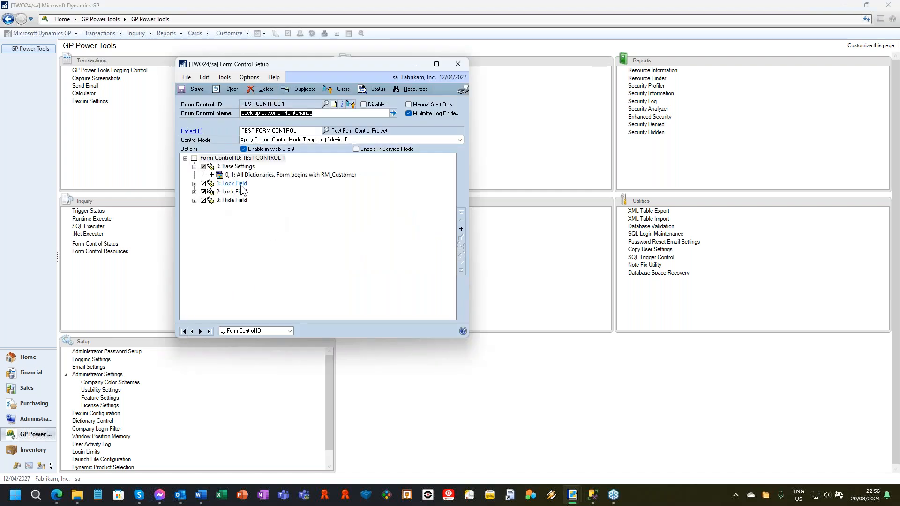
click(223, 192)
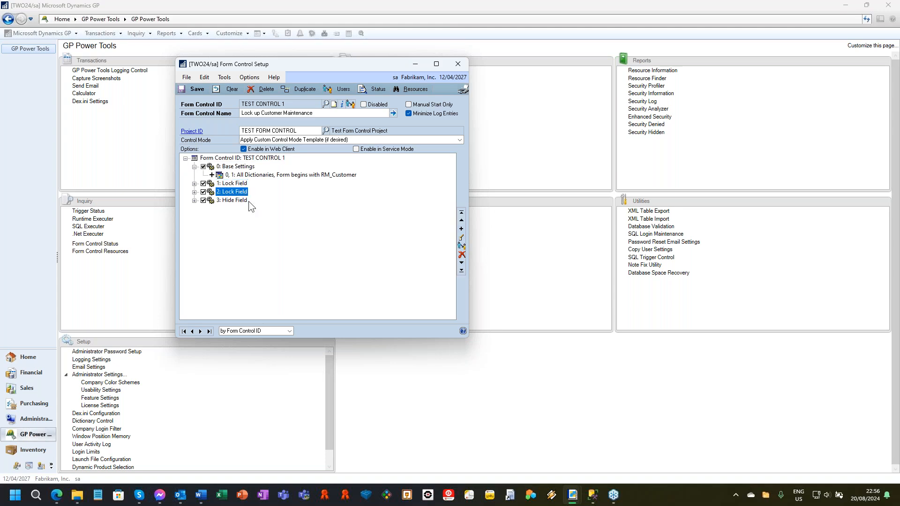
click(336, 140)
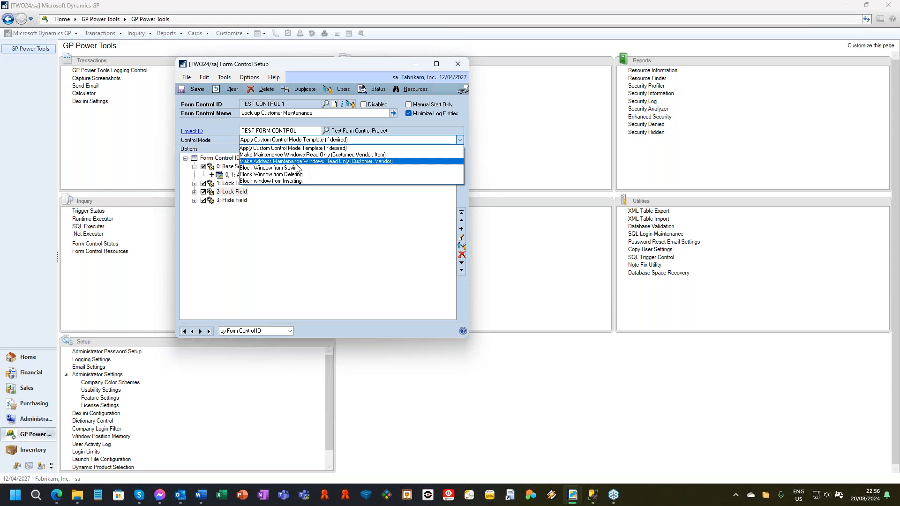
click(334, 245)
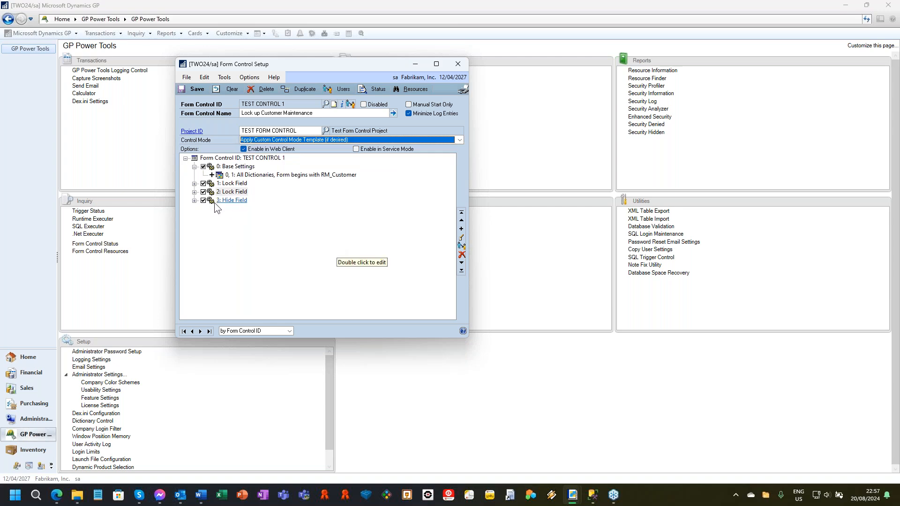
click(194, 201)
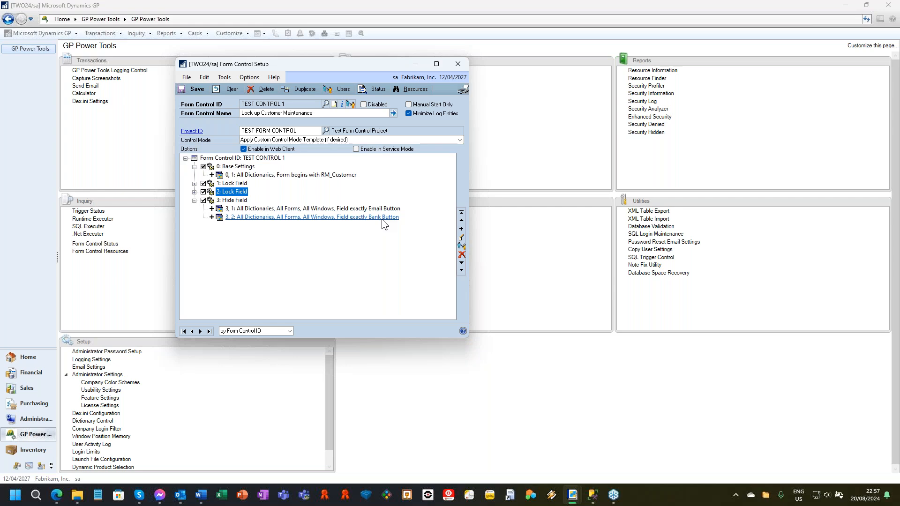
click(457, 64)
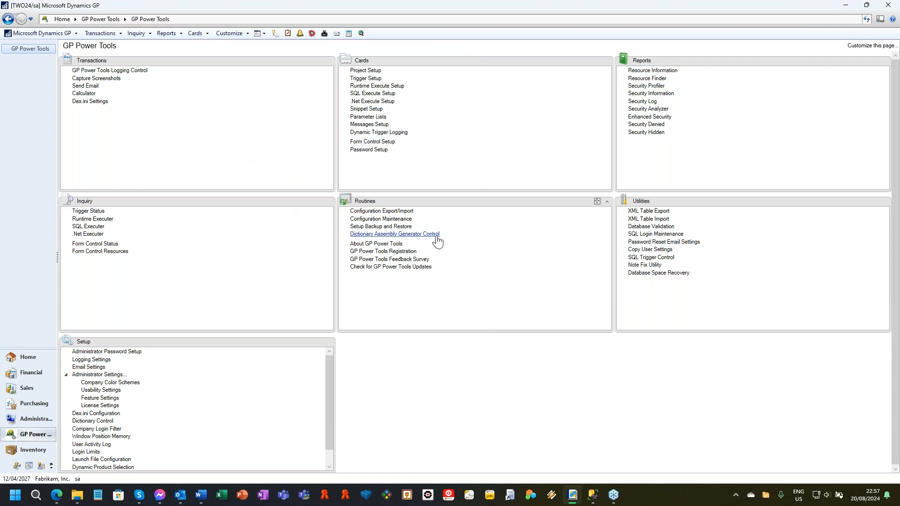
Step: Open purchasing's Receivings Transaction Entry and try to set the type to Shipment/Invoice, dismissing the warning
click(101, 34)
mouse_move(115, 66)
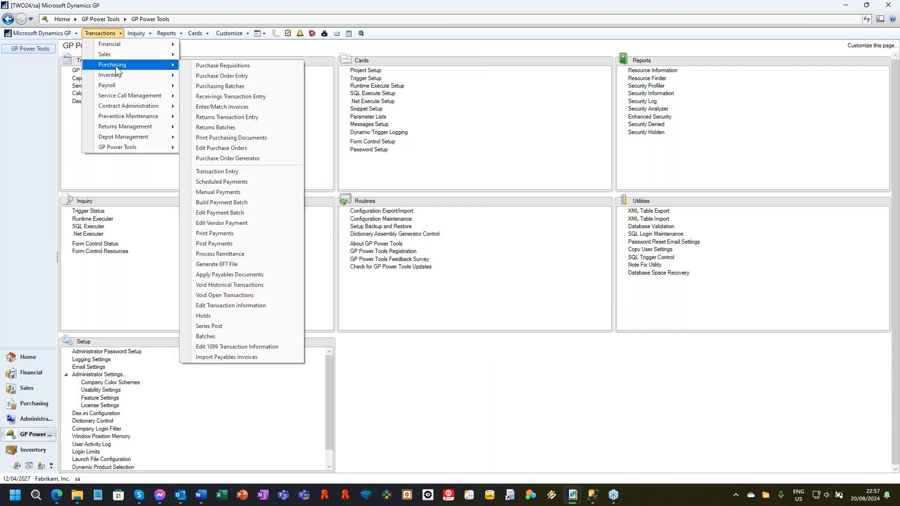
click(255, 97)
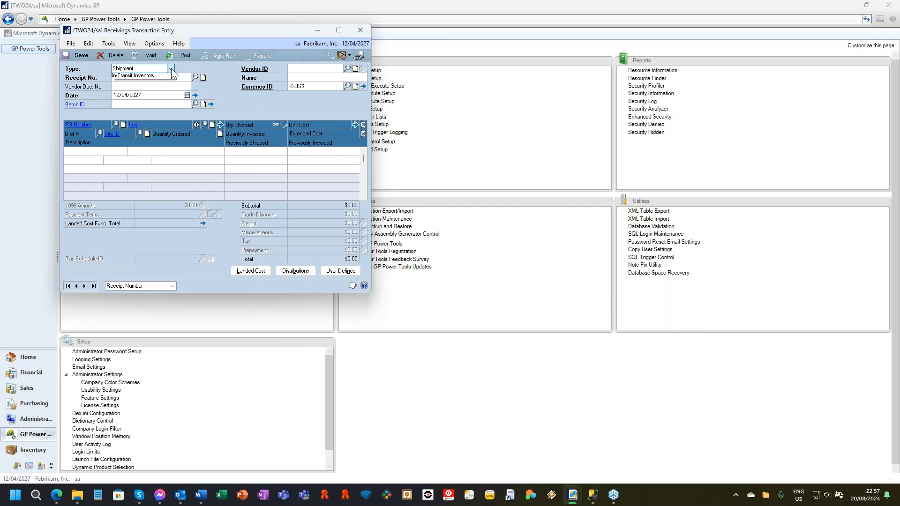
click(171, 69)
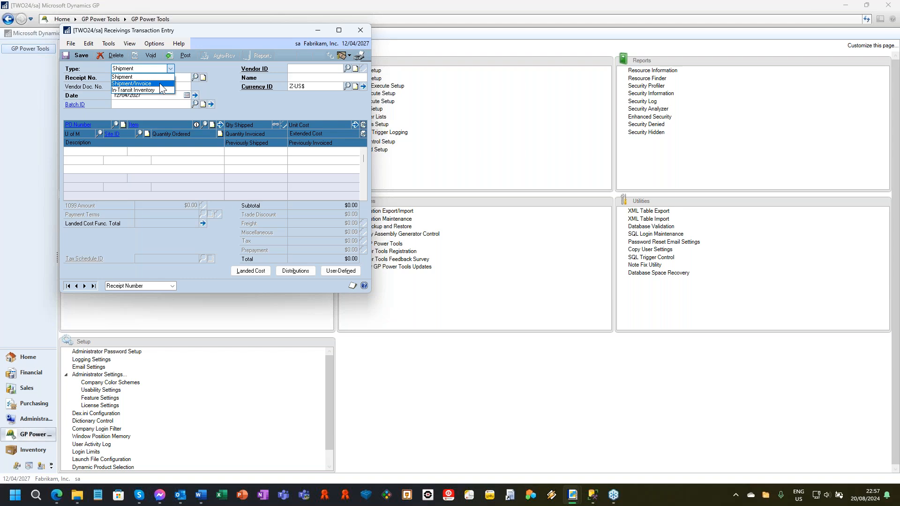
click(160, 84)
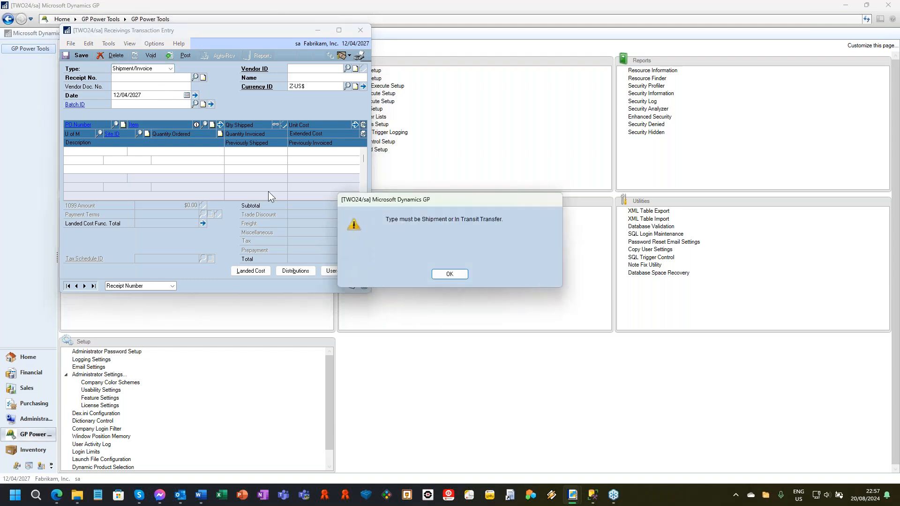
click(449, 274)
Step: Set the receivings type to In-Transit Inventory, try switching it to Shipment/Invoice again, and close the entry window
click(141, 69)
click(139, 92)
click(141, 68)
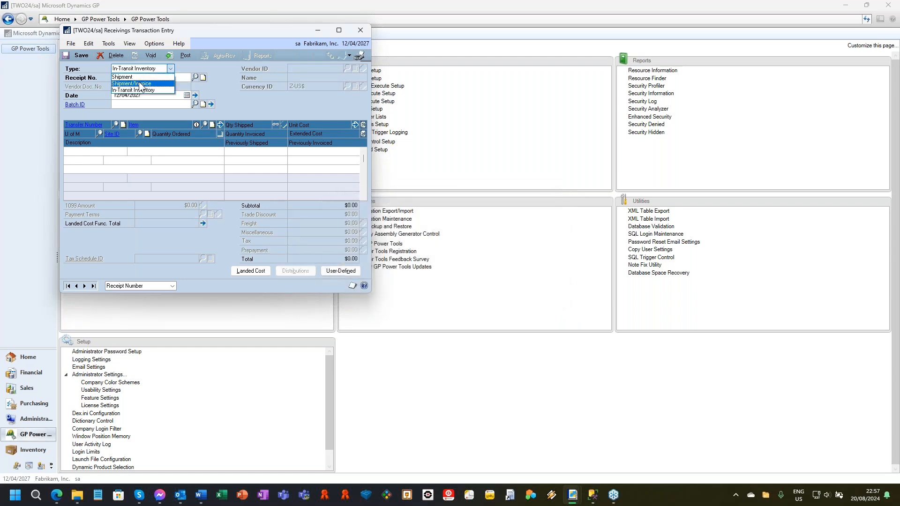
click(139, 84)
click(449, 271)
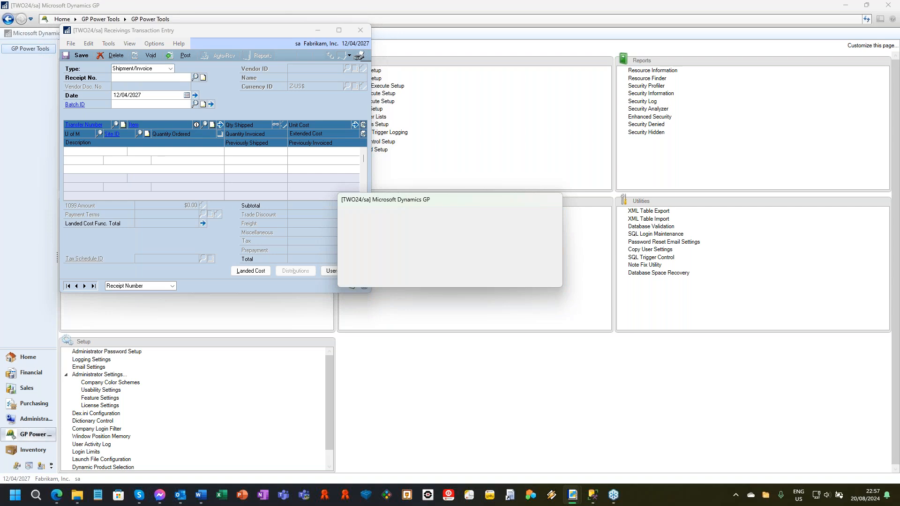
click(360, 30)
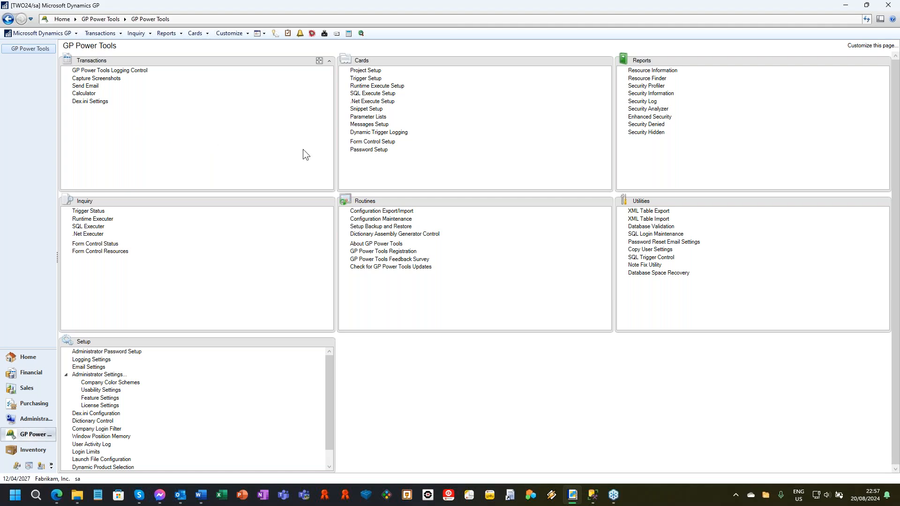
Step: Open Form Control Setup, browse to TEST CONTROL 3, and expand its Validate Field Value rule
click(381, 145)
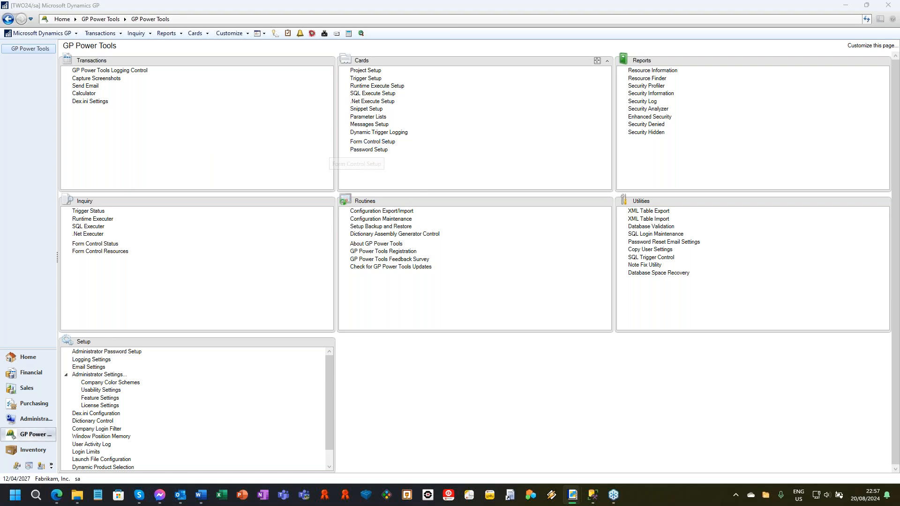
click(200, 330)
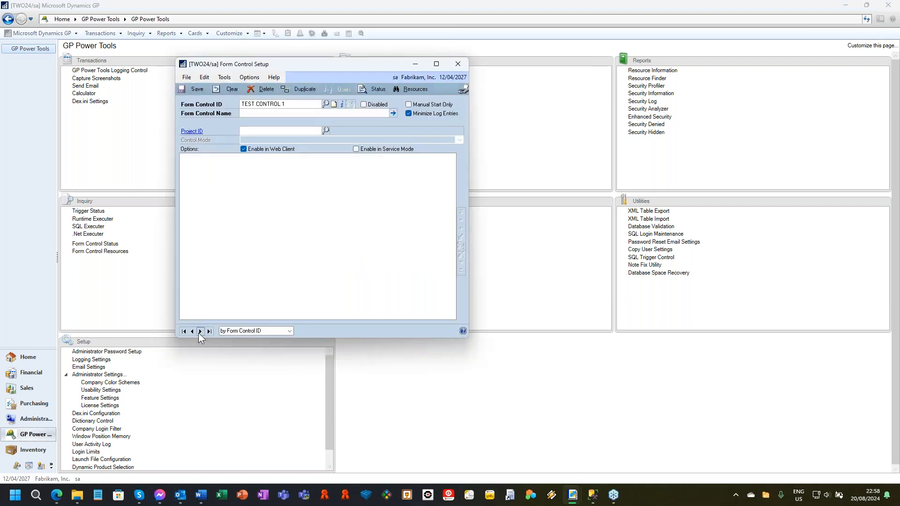
click(200, 331)
click(200, 331)
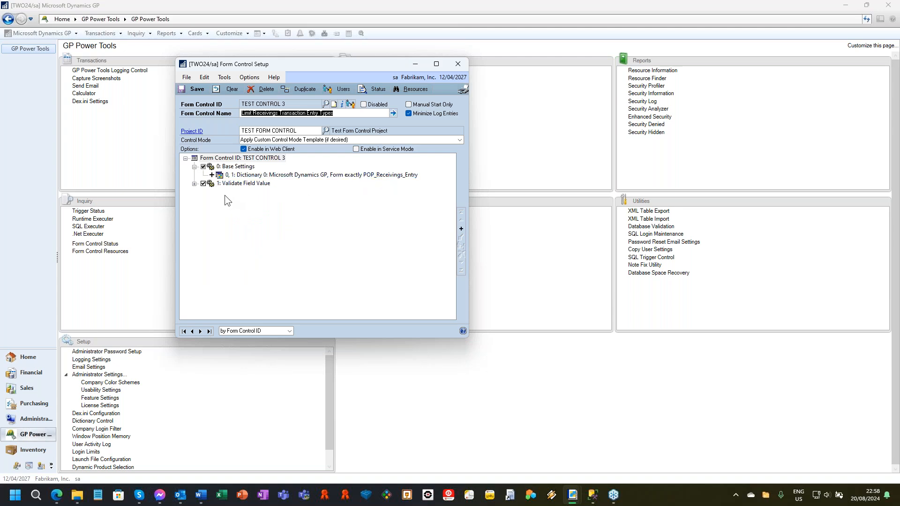
click(195, 184)
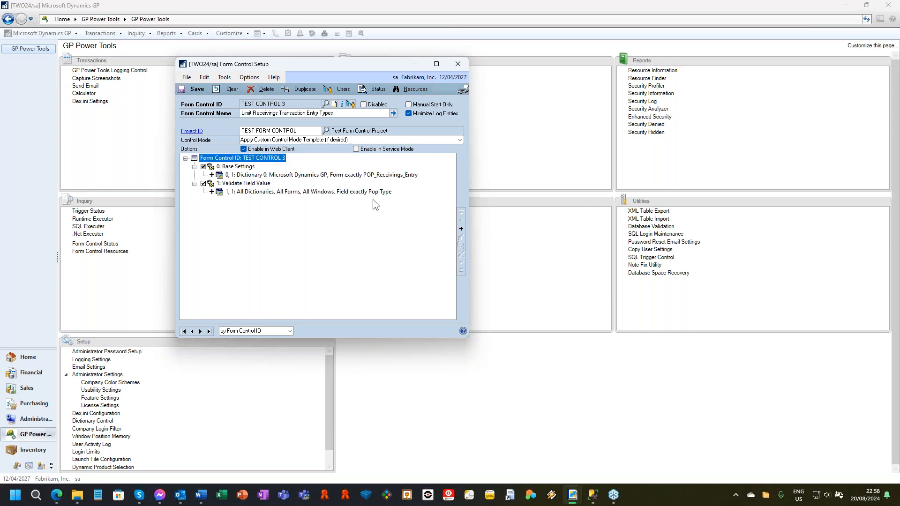
Step: Examine the expression and warning message of the Validate Field Value rule, and leave the rule without changes
double_click(244, 184)
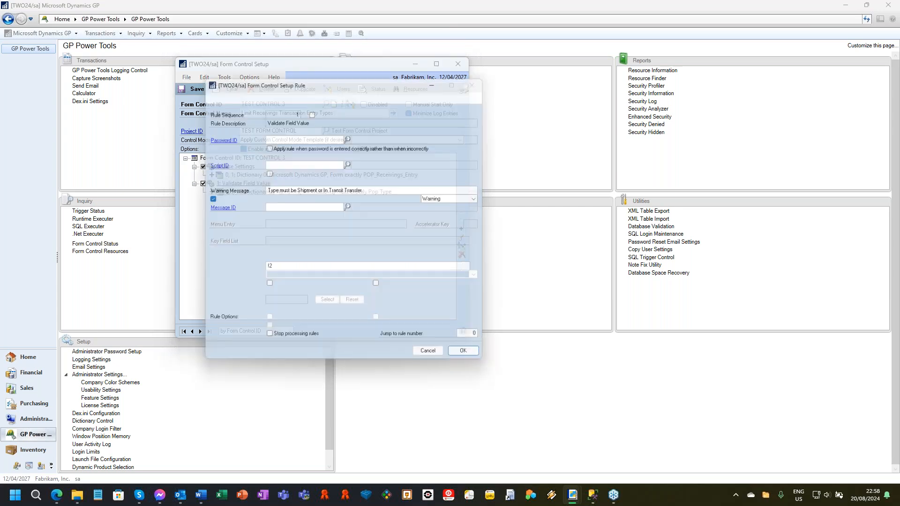
click(290, 269)
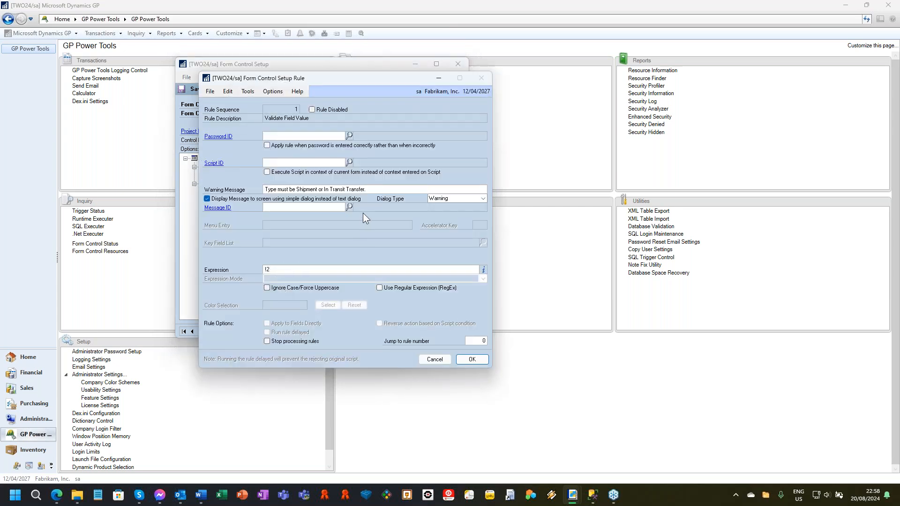
click(384, 190)
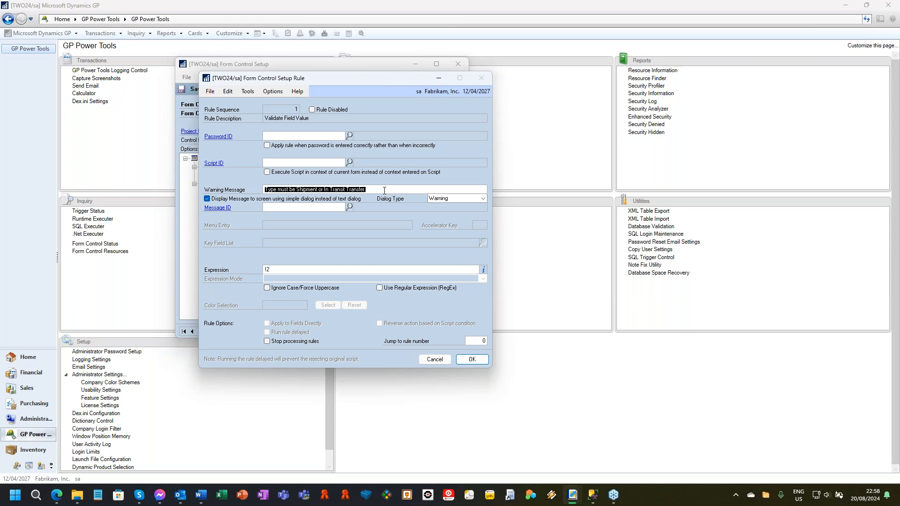
click(427, 361)
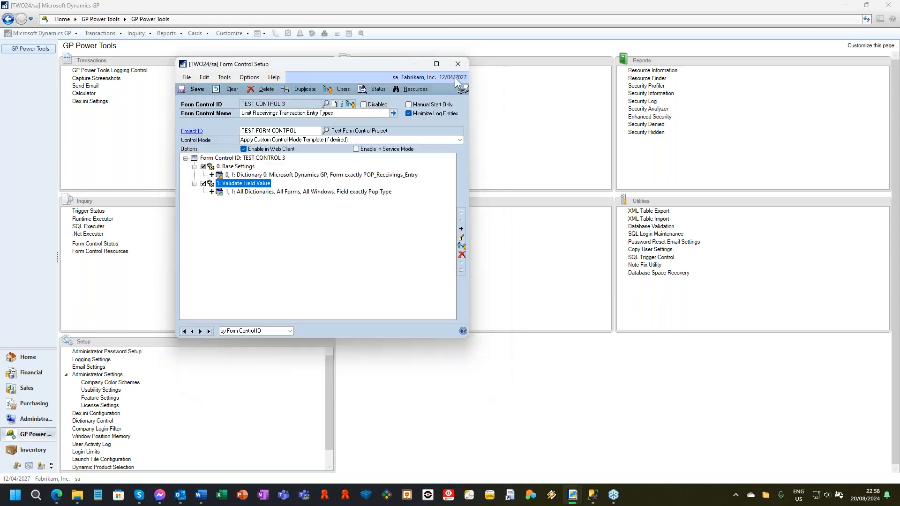
Step: Look at the resource and rule types that can be added to the form control, and close Form Control Setup
click(461, 230)
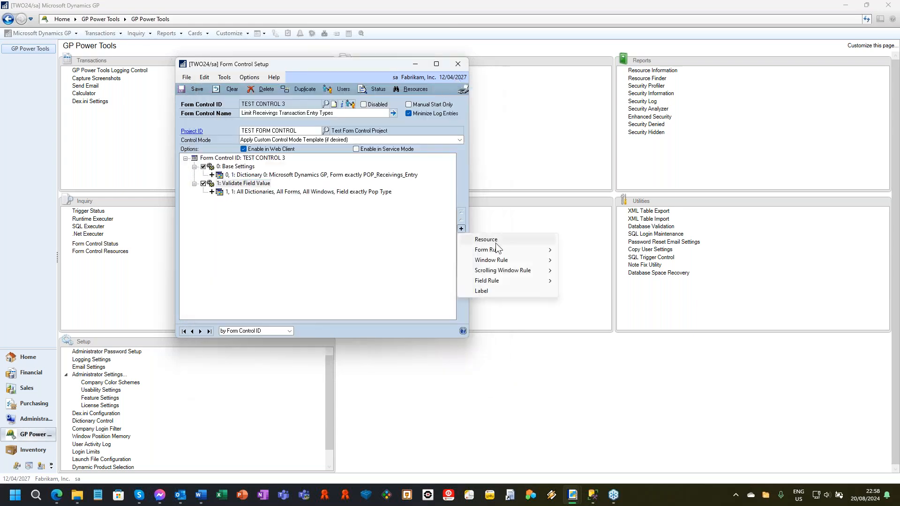
mouse_move(496, 249)
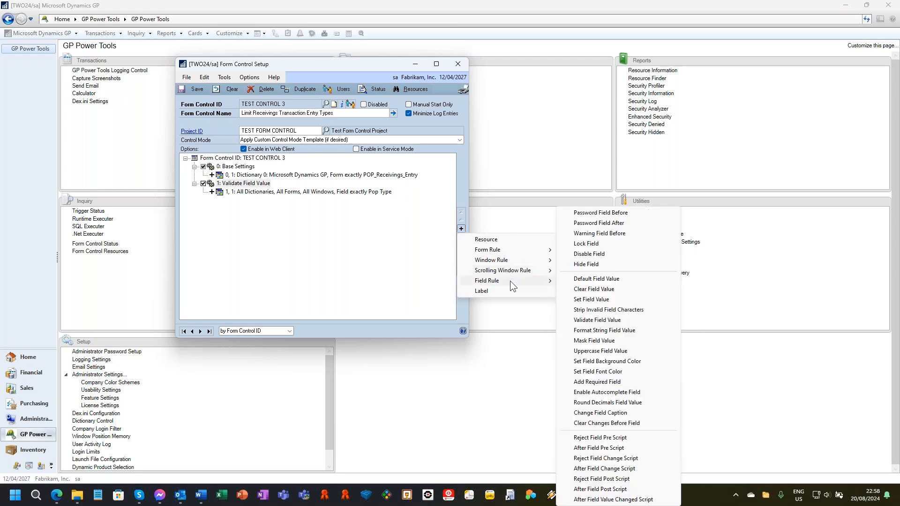
click(459, 67)
click(458, 65)
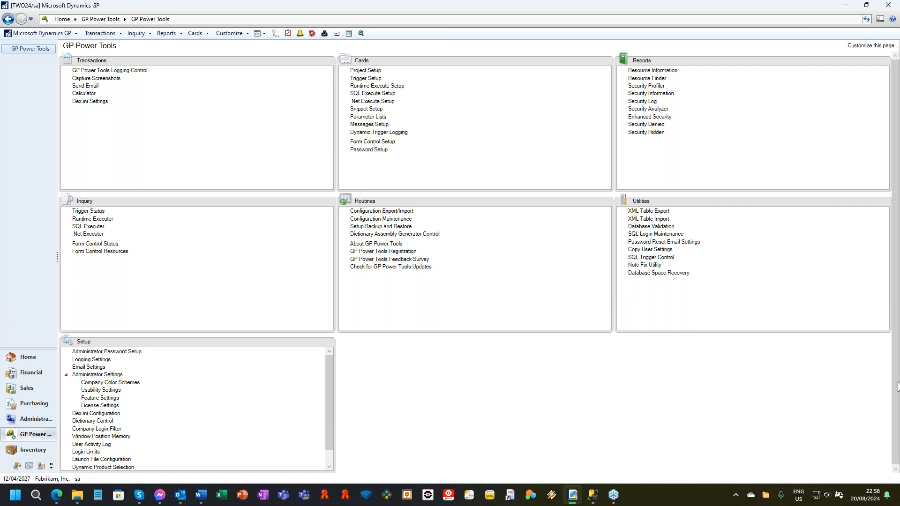
Step: Open inventory Item Maintenance and try to access the masked Standard Cost, cancelling the password request
click(195, 34)
mouse_move(214, 85)
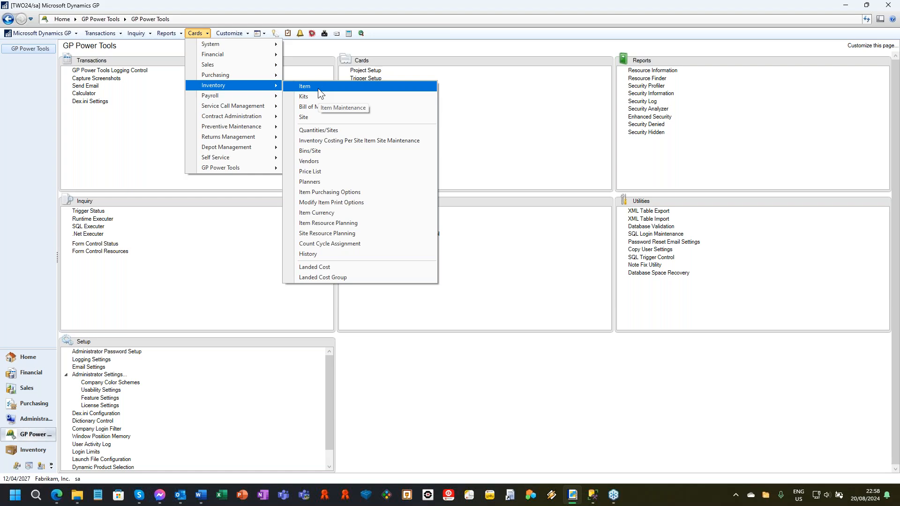
click(317, 89)
click(395, 277)
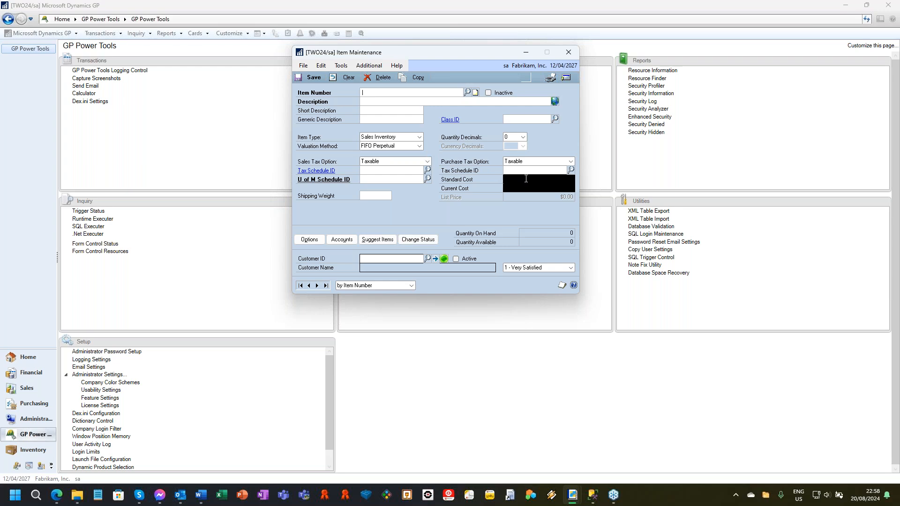
click(524, 182)
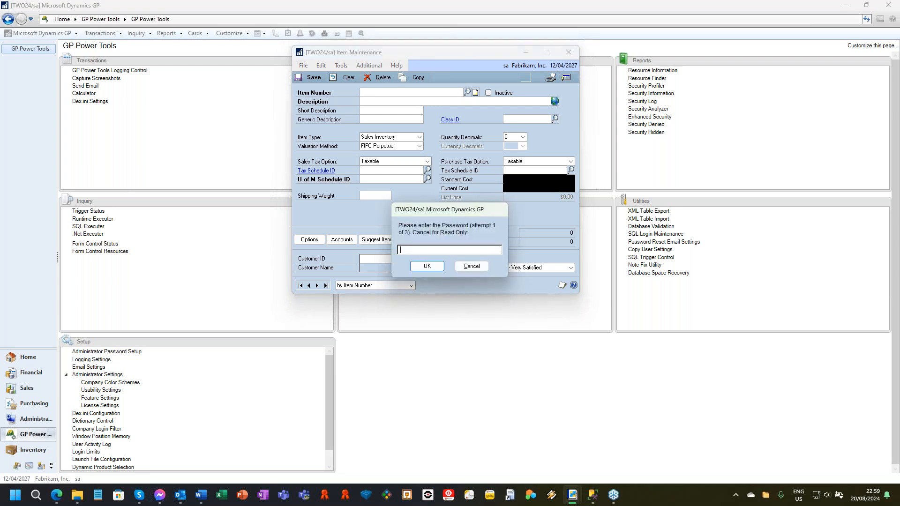
click(484, 267)
Step: Unlock the Standard Cost field by entering the field password, and cancel the password request for Current Cost
click(523, 182)
text(*****)
key(Return)
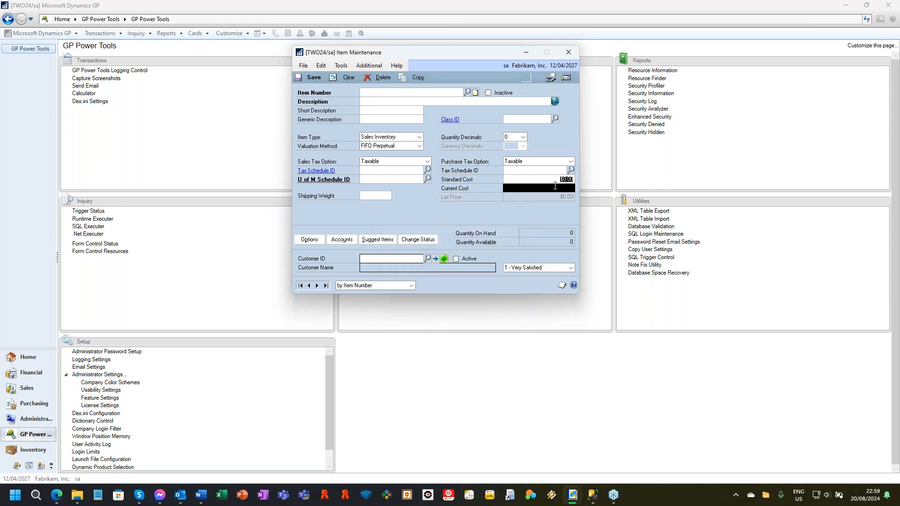
click(554, 180)
click(547, 187)
click(469, 266)
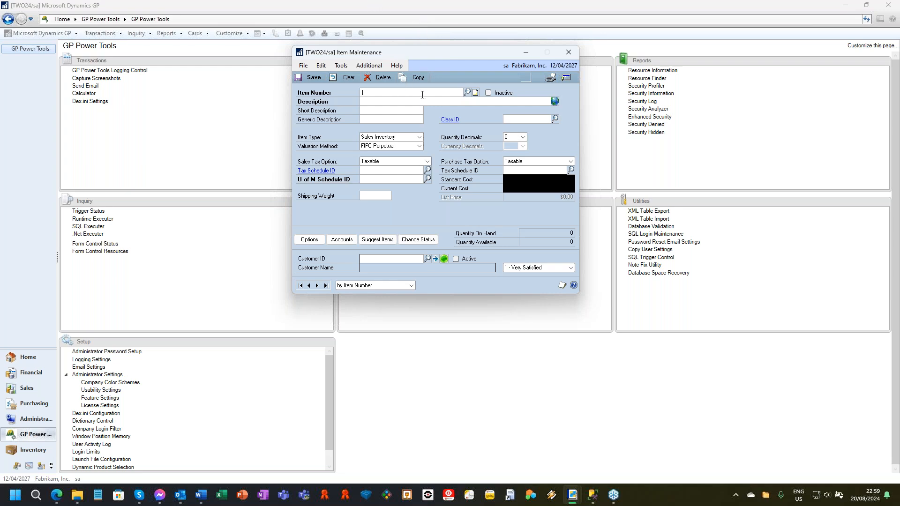
Step: Try to enter 32563 as the item number, and dismiss the format warning
text(32563)
key(Tab)
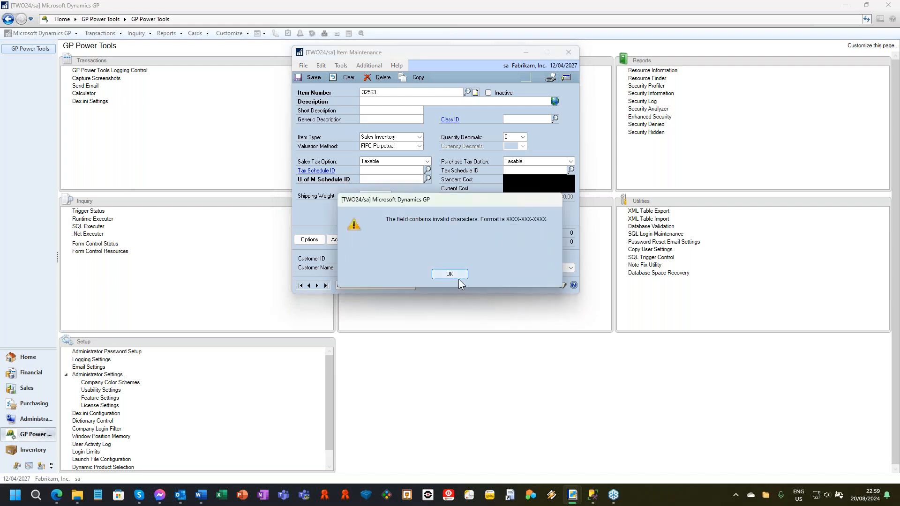
click(458, 277)
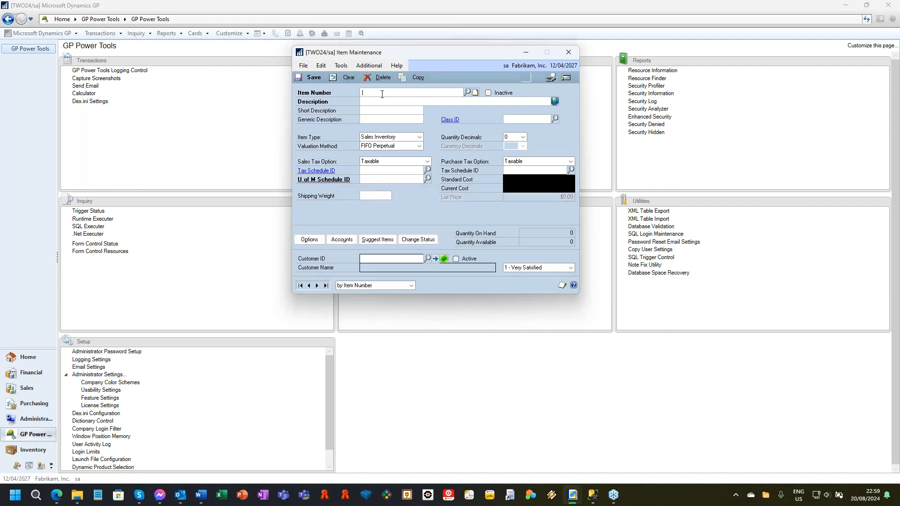
text(1111-111-1111)
key(Tab)
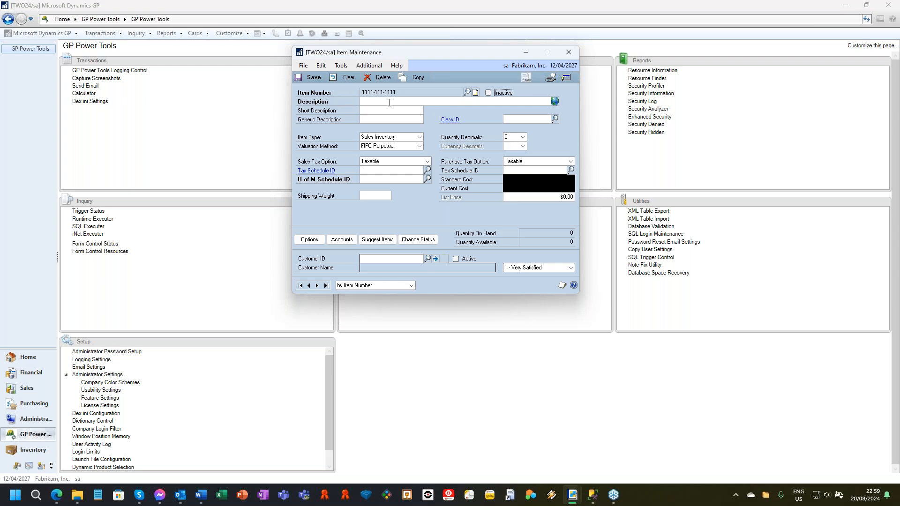
click(344, 78)
Step: Try to enter FDFDF as the item number, and dismiss the invalid characters warning
text(FDFDF)
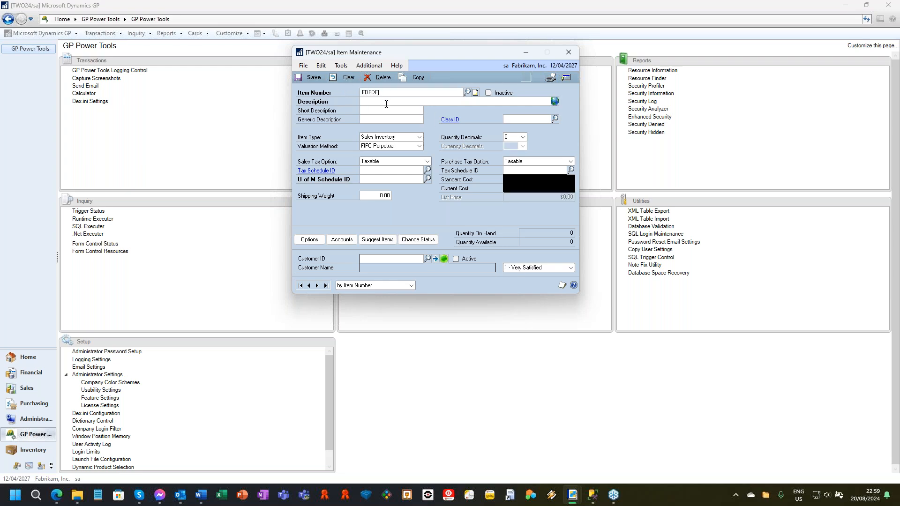
click(384, 101)
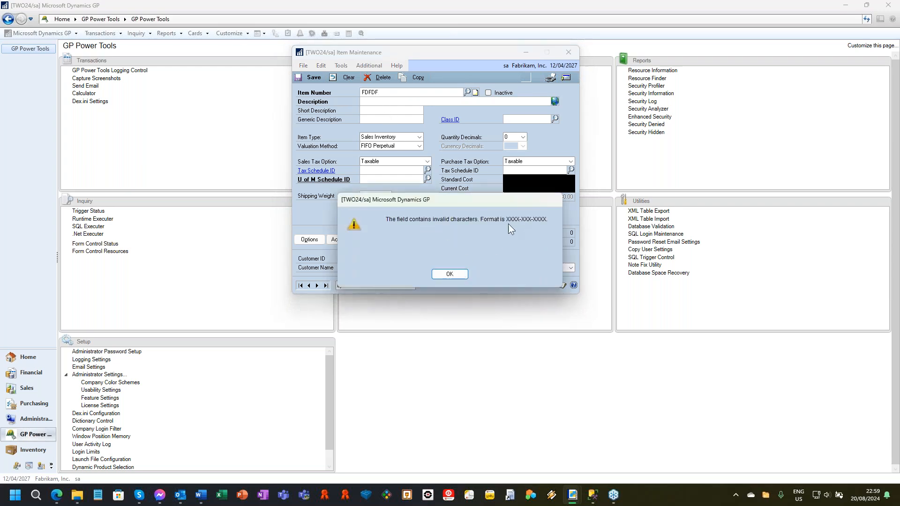
click(449, 276)
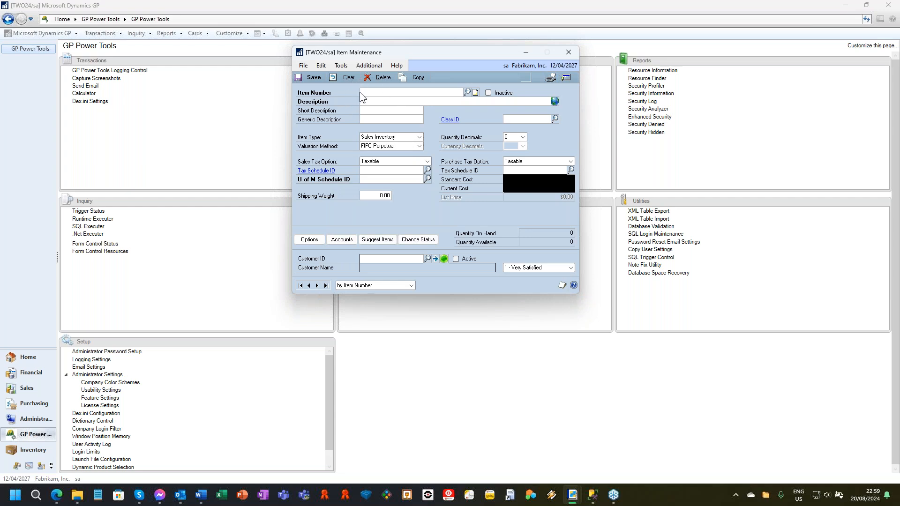
Step: Fill in the Generic Description with item3 from its auto-complete suggestions
click(385, 119)
text(it)
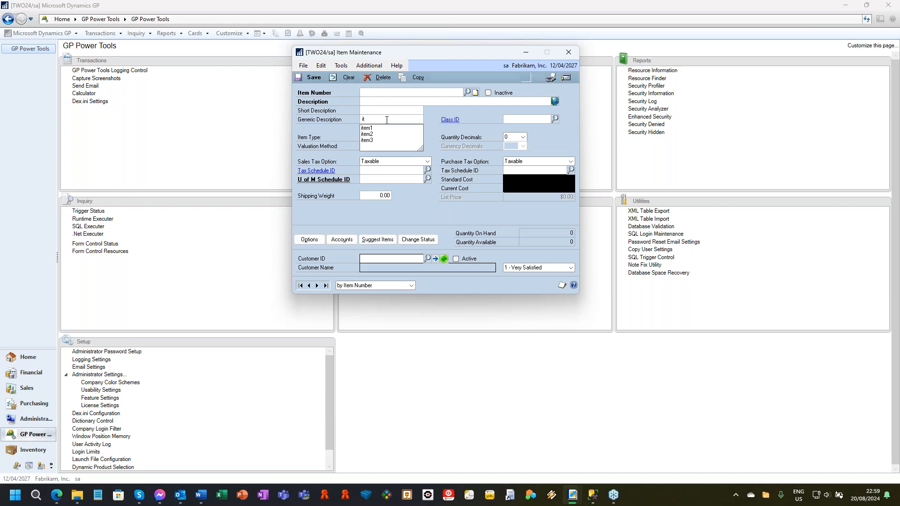
text(m)
key(BackSpace)
key(Down)
key(Down)
key(Down)
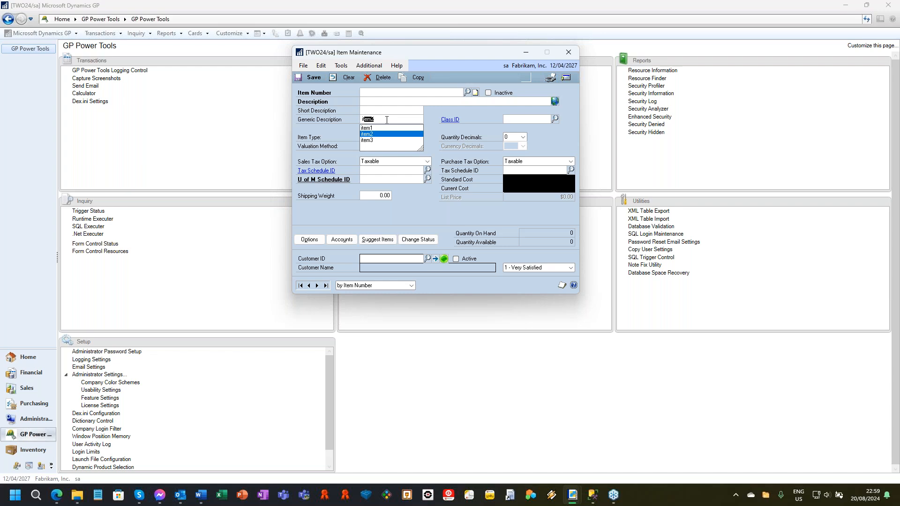
key(Tab)
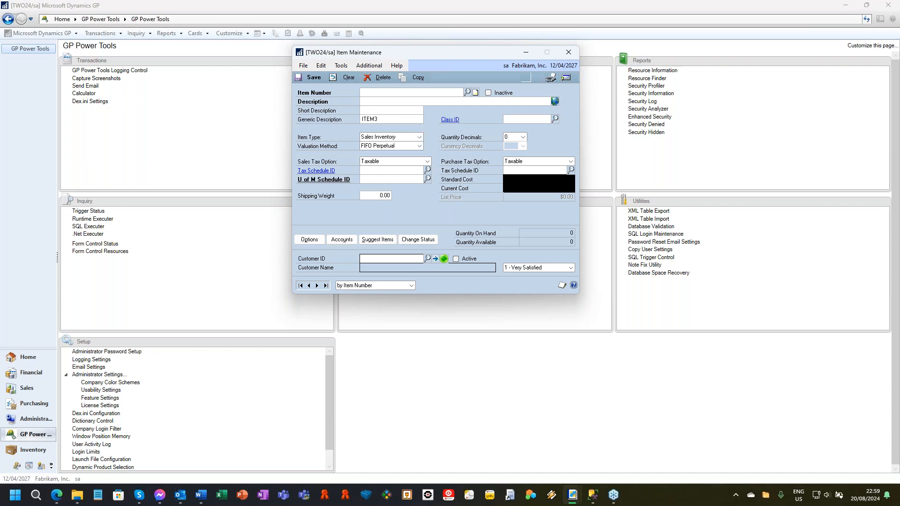
Step: Try to change the Generic Description to ITEM0, and dismiss the validation warning
click(388, 120)
click(394, 119)
key(BackSpace)
text(0)
key(Tab)
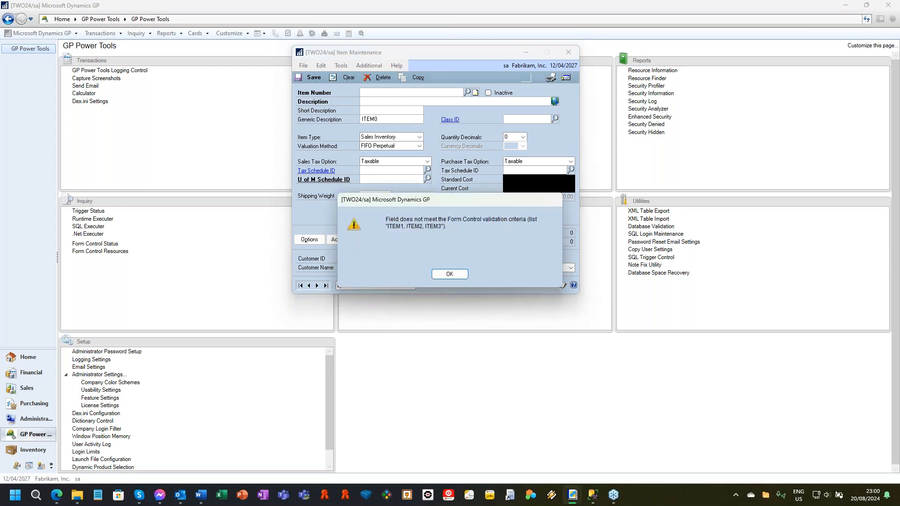
key(Return)
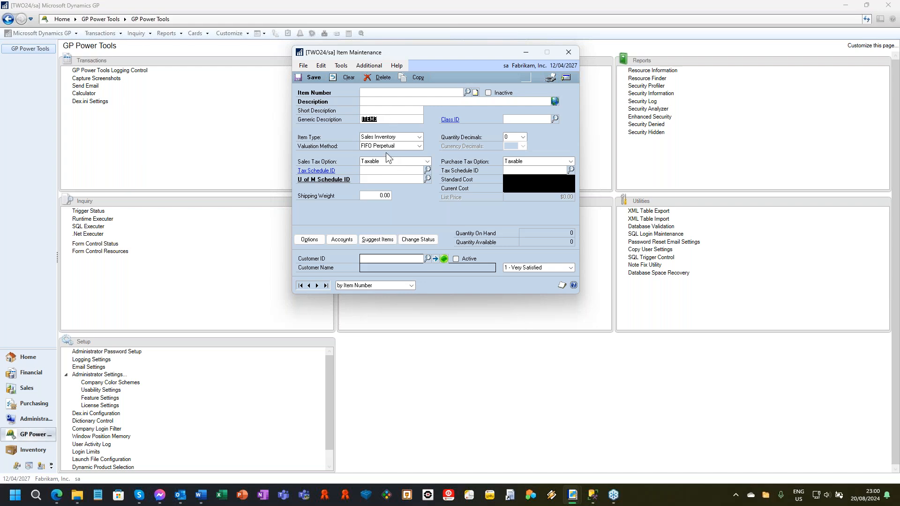
Step: Enter a landline number as the item's description, replace it with a mobile number, and close Item Maintenance without saving
click(379, 112)
key(Tab)
key(shift+Tab)
key(Tab)
click(570, 53)
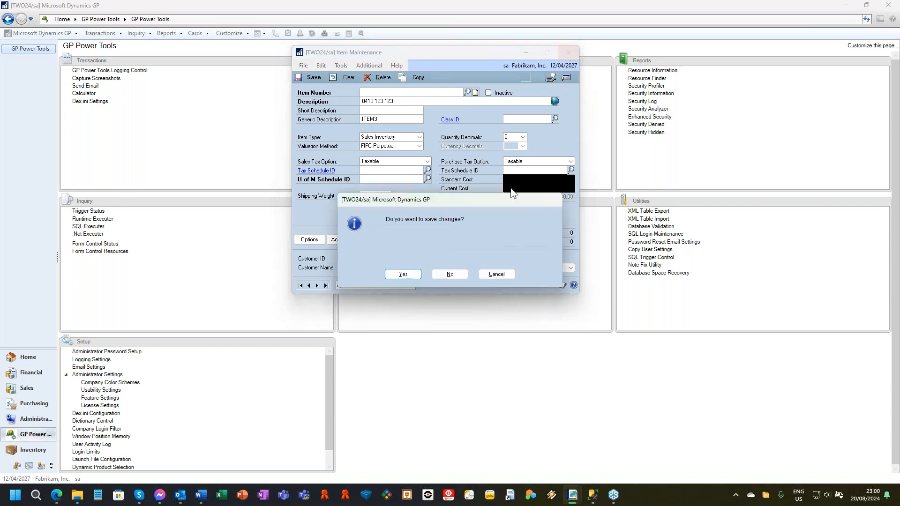
click(454, 281)
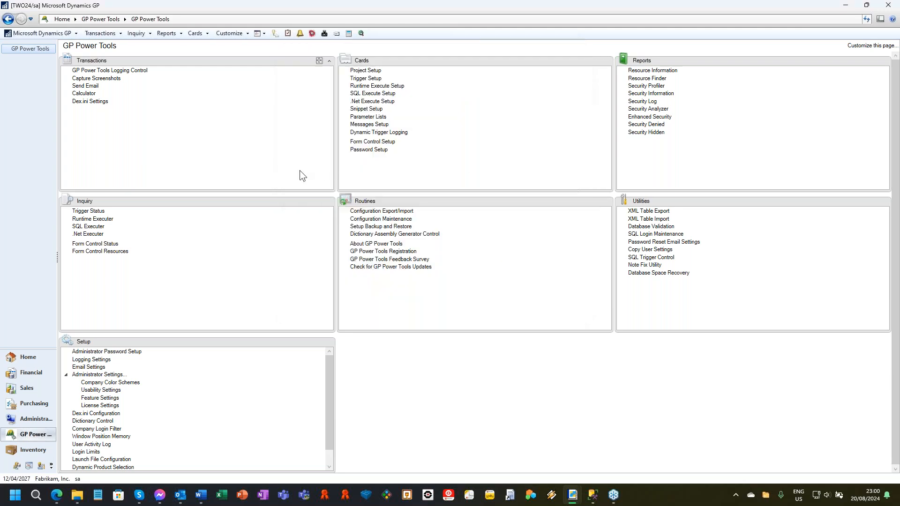
Step: Open Sales Transaction Entry and display the first back order document
click(100, 34)
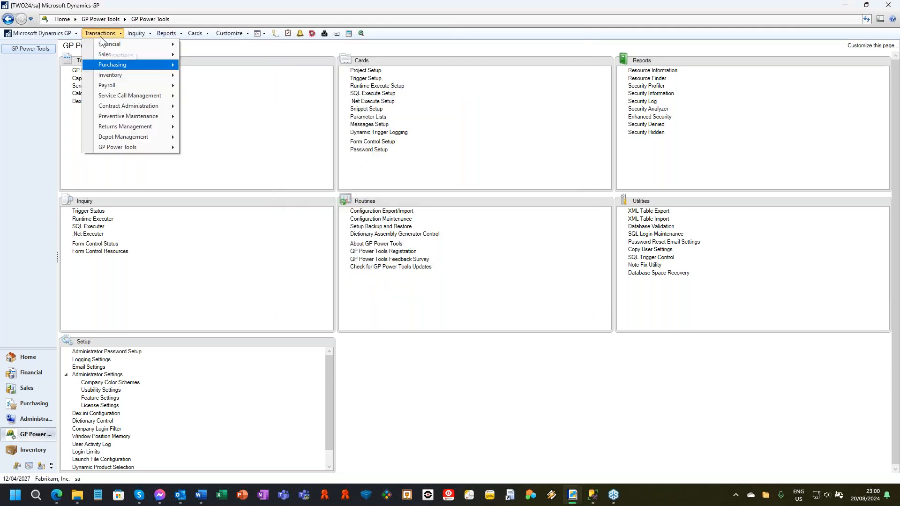
click(206, 54)
click(404, 270)
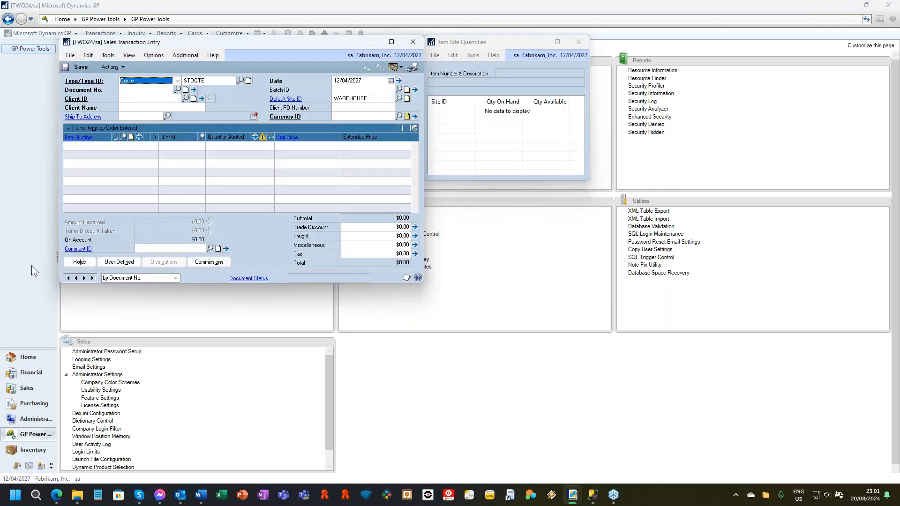
click(71, 280)
click(81, 67)
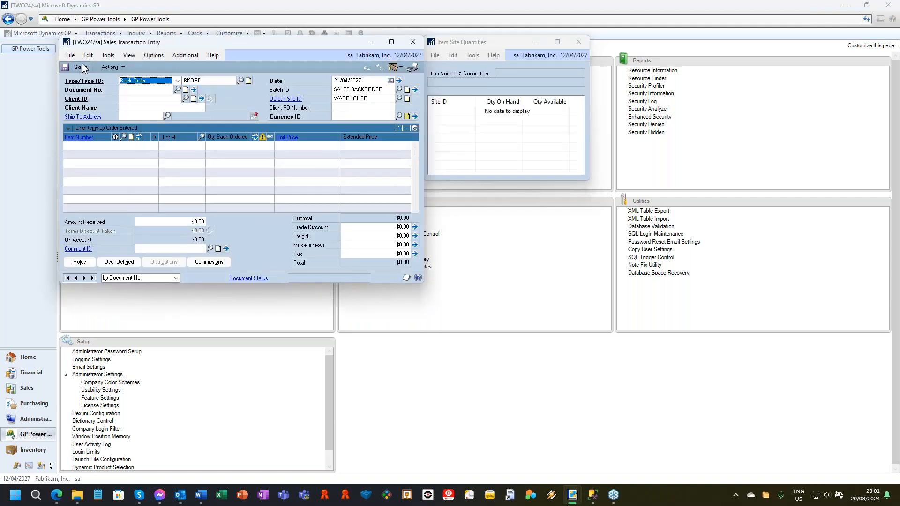
click(69, 279)
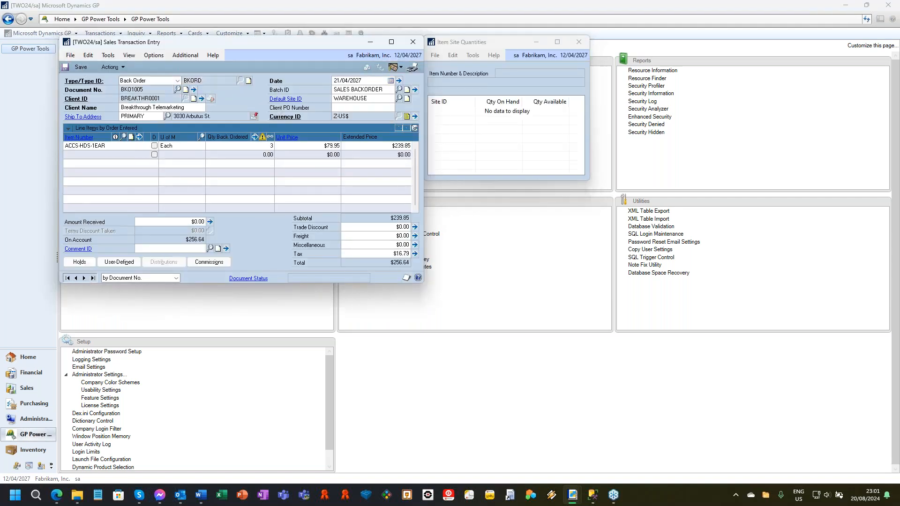
Step: Save the back order with the added Save and Continue command, keeping the document displayed
click(179, 58)
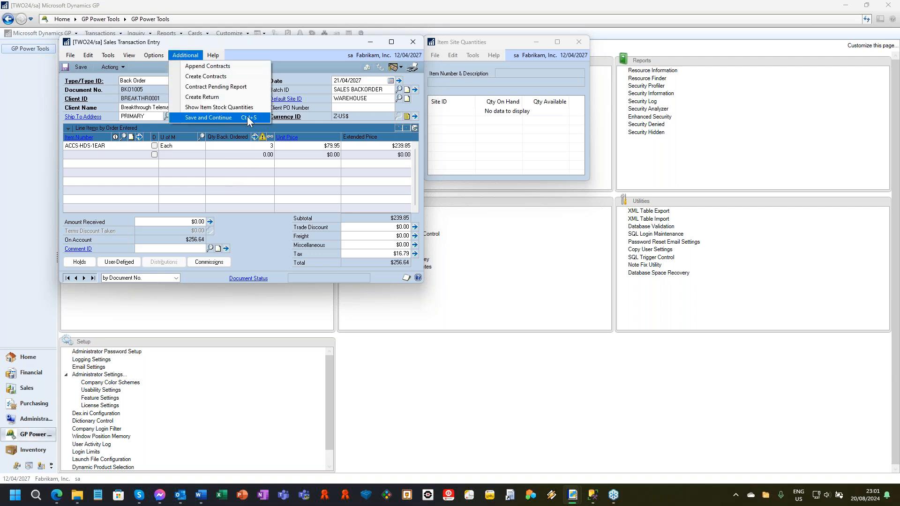
click(295, 46)
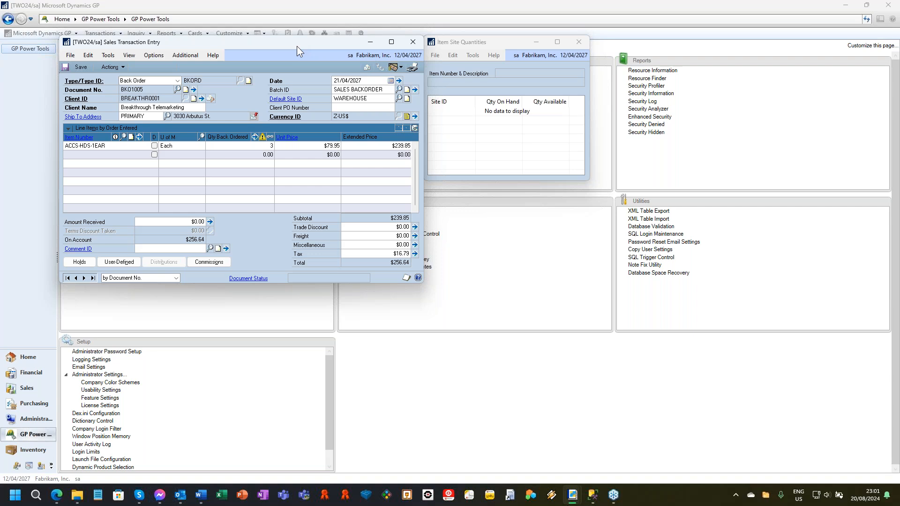
key(ctrl+r)
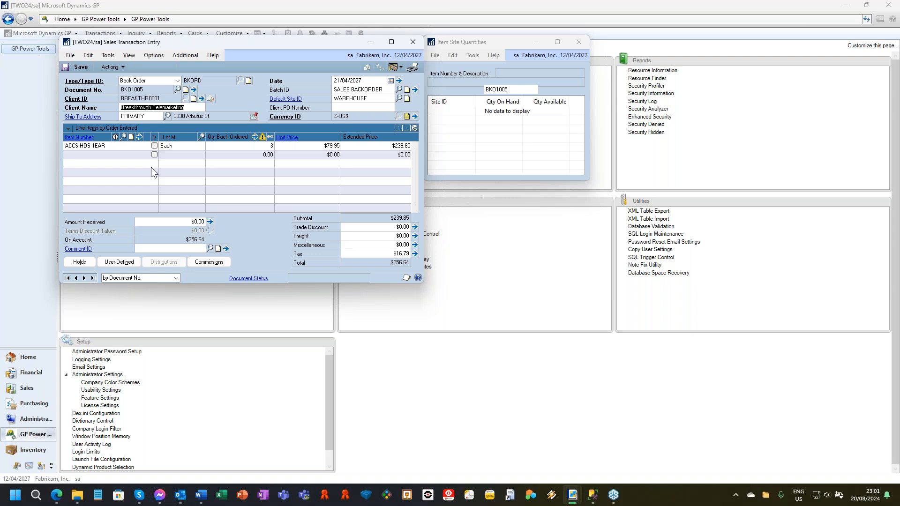
key(ctrl+r)
Step: Look through the standard options and the additional commands of Sales Transaction Entry, and close the window
click(155, 55)
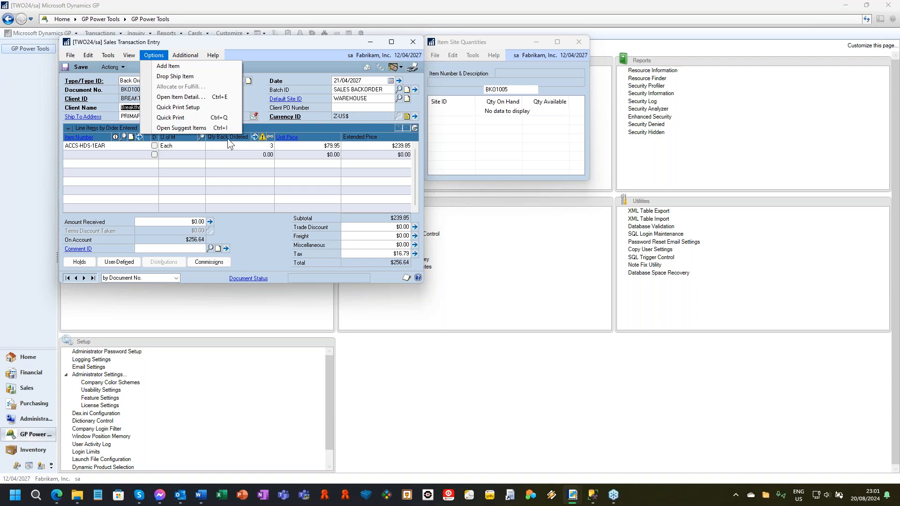
mouse_move(186, 55)
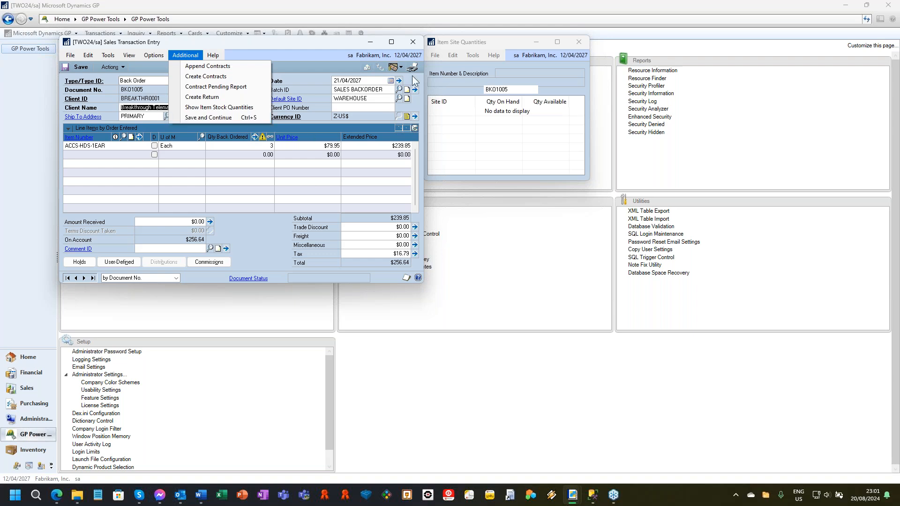
click(411, 48)
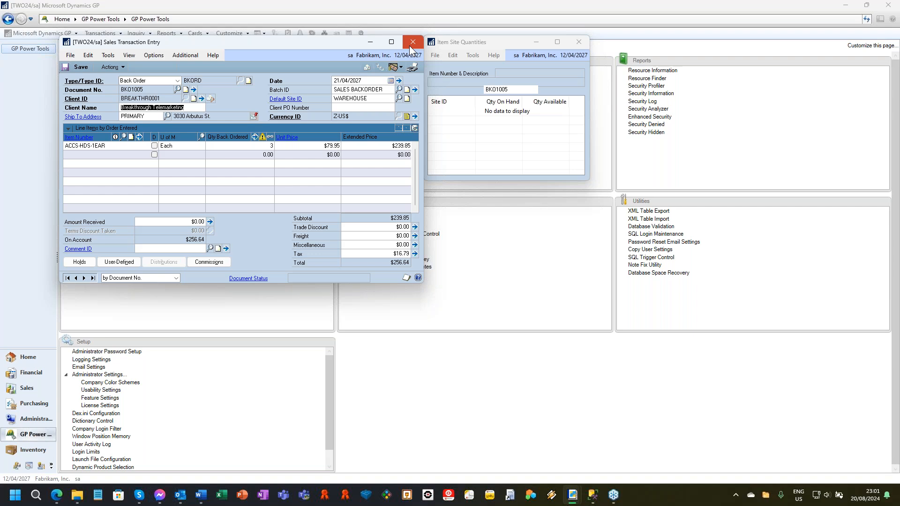
click(411, 47)
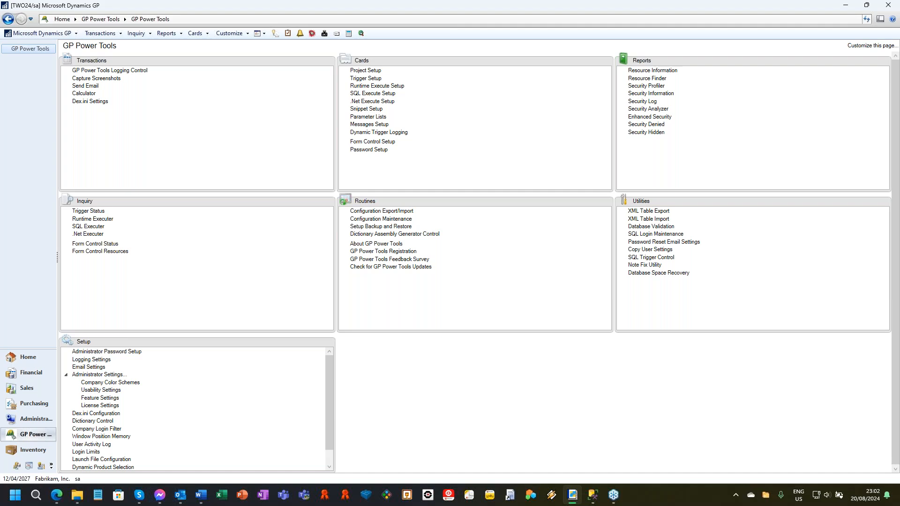
Step: Open the financial Account Maintenance window and enter 000 and 3000 as the first two account segments
click(223, 35)
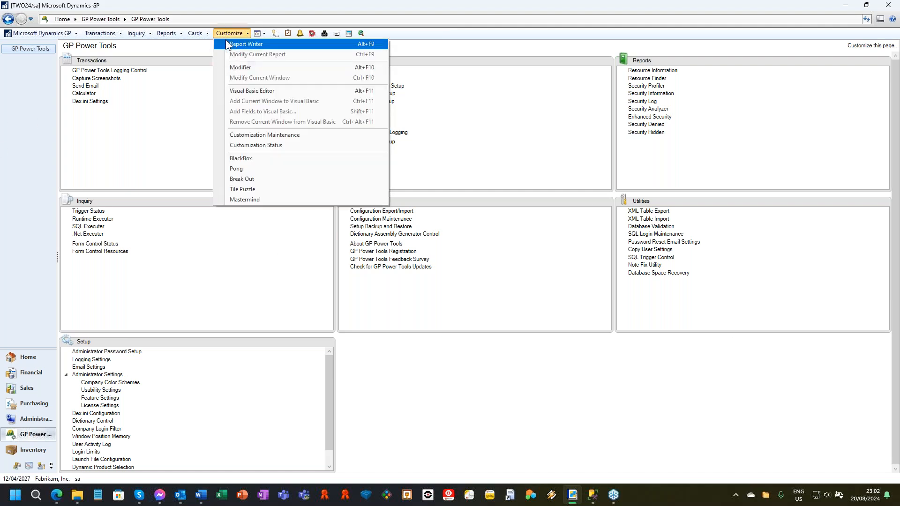
click(193, 31)
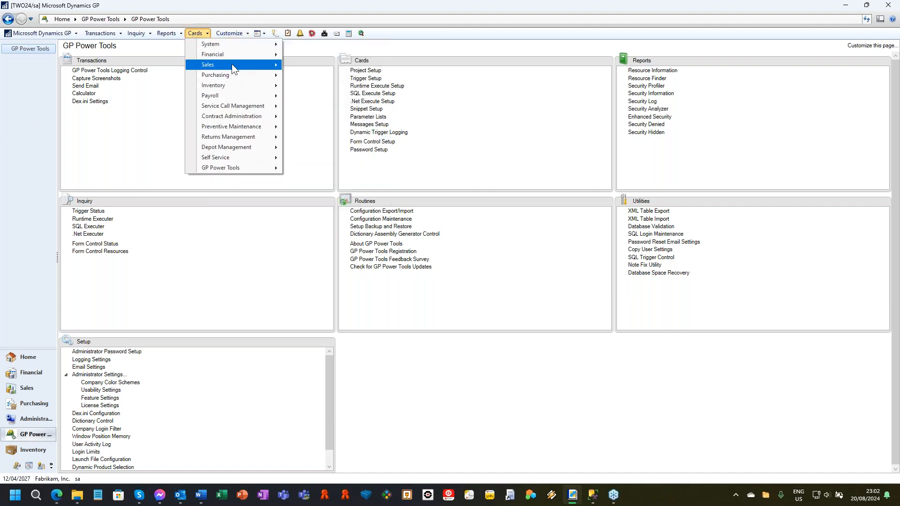
click(328, 83)
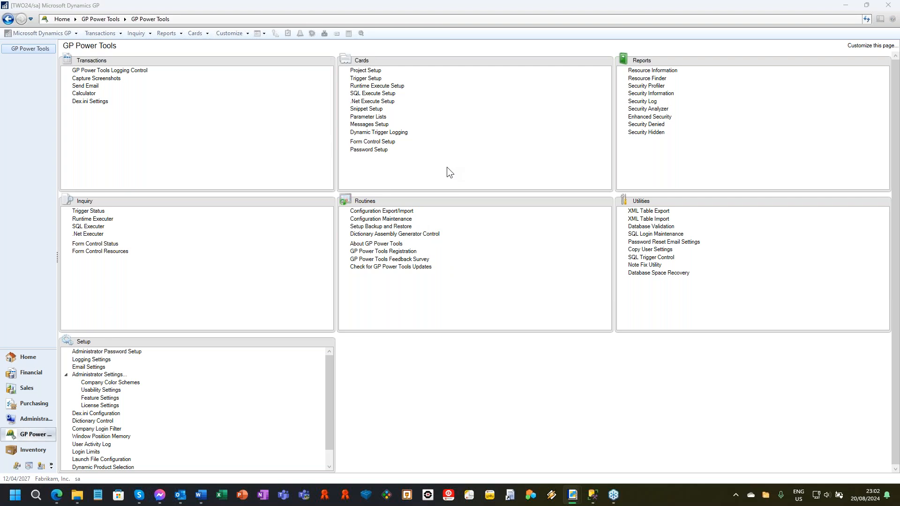
drag(260, 70, 356, 60)
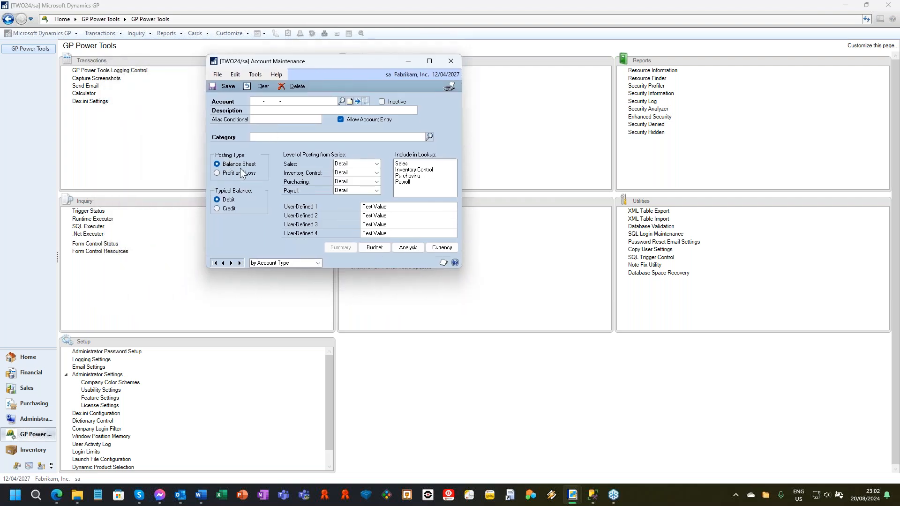
click(265, 104)
text(000 -4000)
key(BackSpace)
key(BackSpace)
text(3000 -)
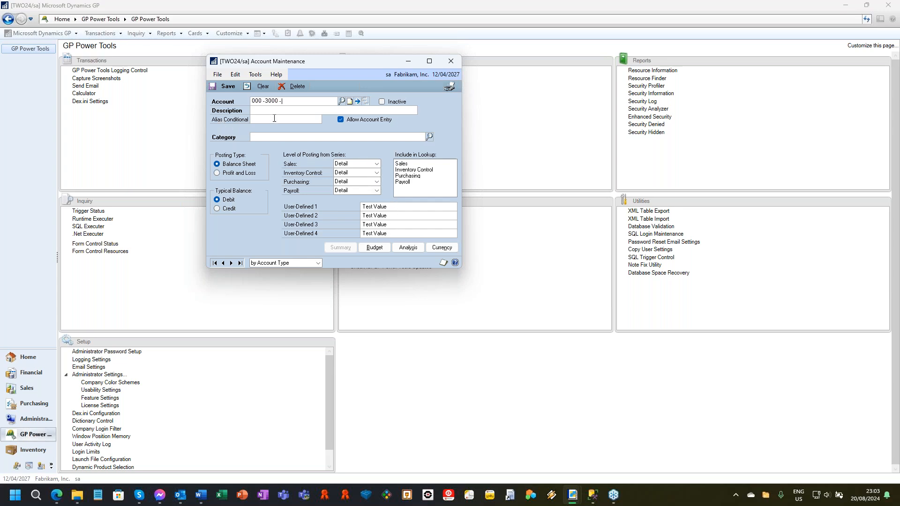
Step: Test the Alias Conditional field with the value d and with no value, and close Account Maintenance discarding the changes
click(276, 120)
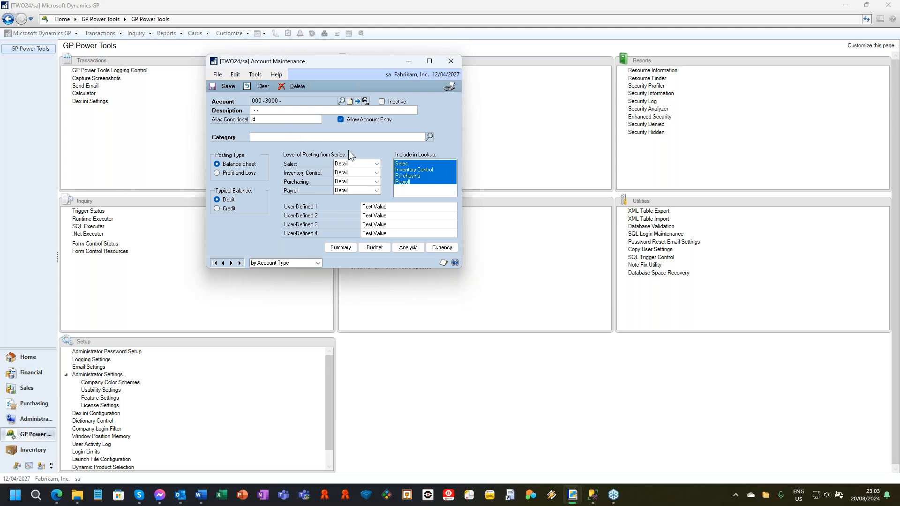
key(Tab)
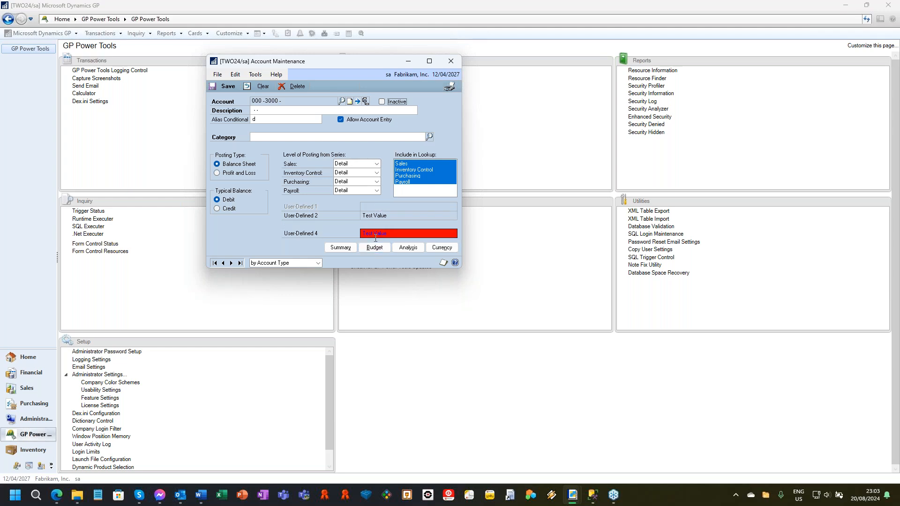
click(273, 119)
key(Tab)
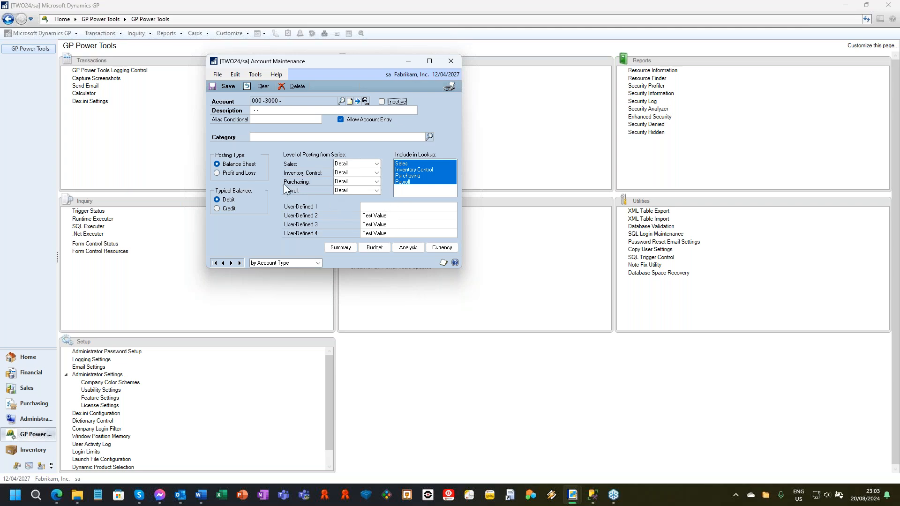
click(451, 61)
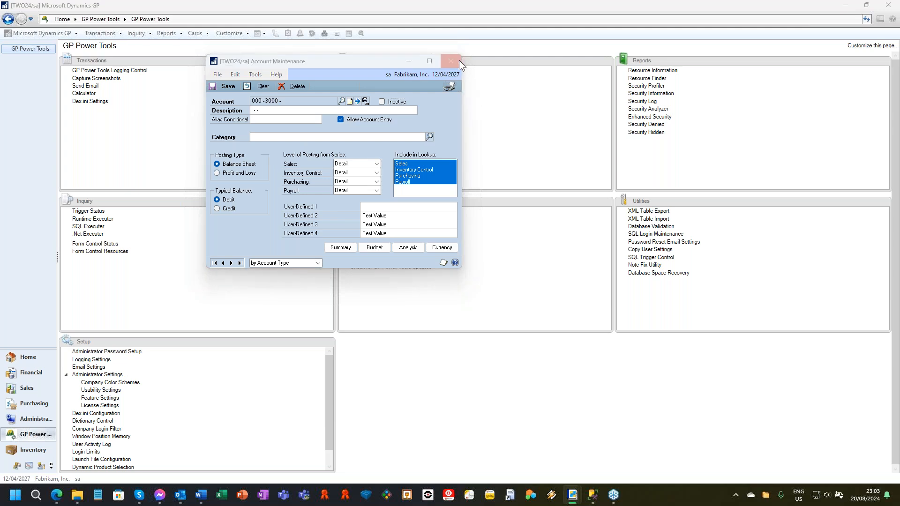
click(450, 275)
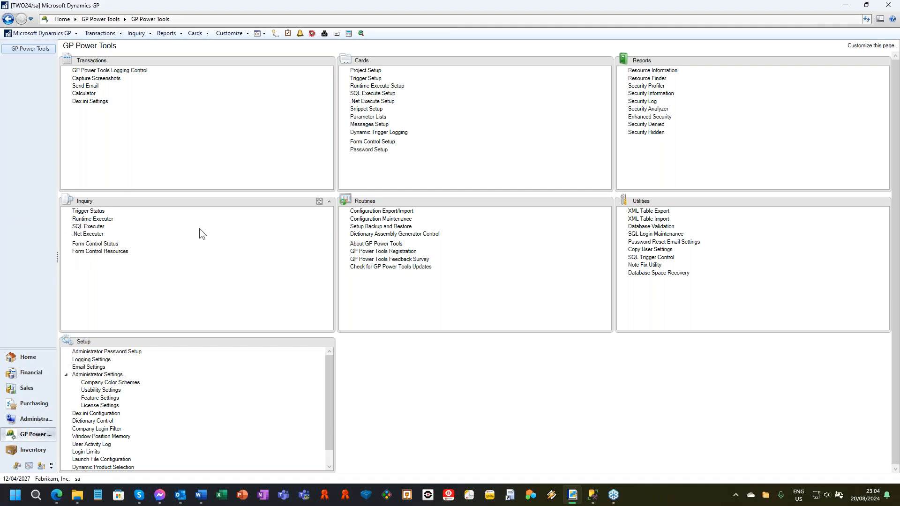
Step: Open the VIRTUAL_FIELD_CONTROL record in Form Control Setup and review its linked project, closing Project Setup
click(375, 142)
click(192, 332)
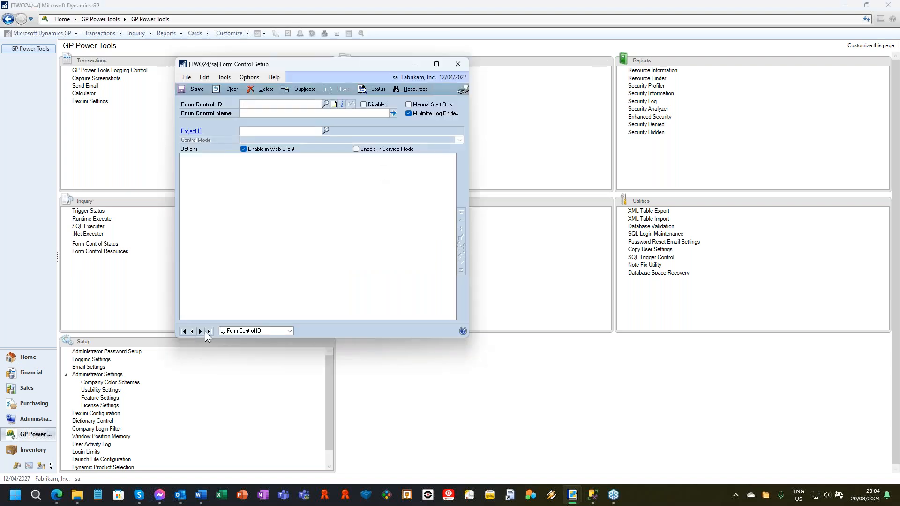
click(192, 131)
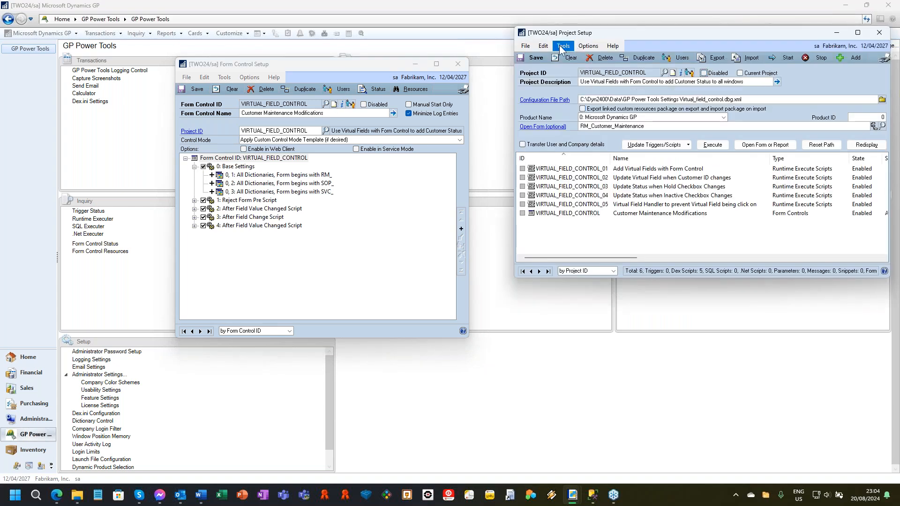
click(567, 57)
click(881, 34)
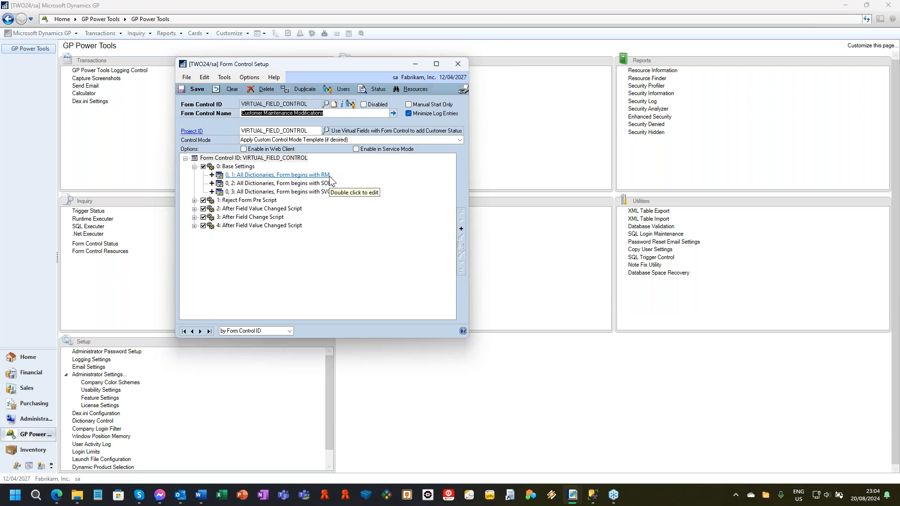
Step: Examine the base resource for forms beginning with RM_ and the Reject Form Pre Script rule, and close Form Control Setup
double_click(328, 176)
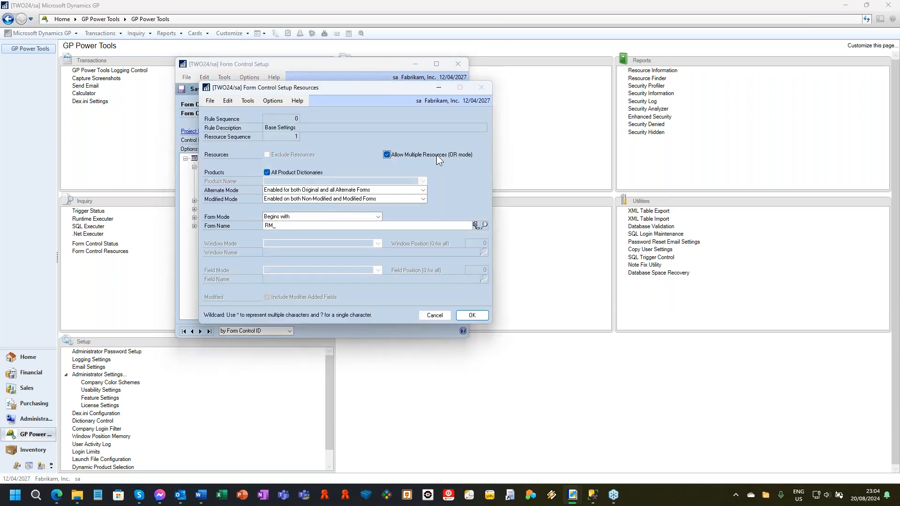
click(440, 314)
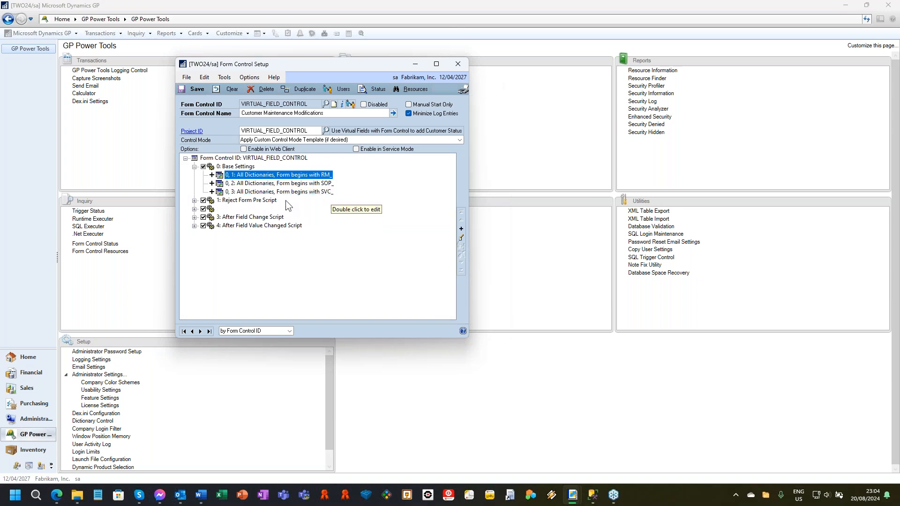
click(194, 200)
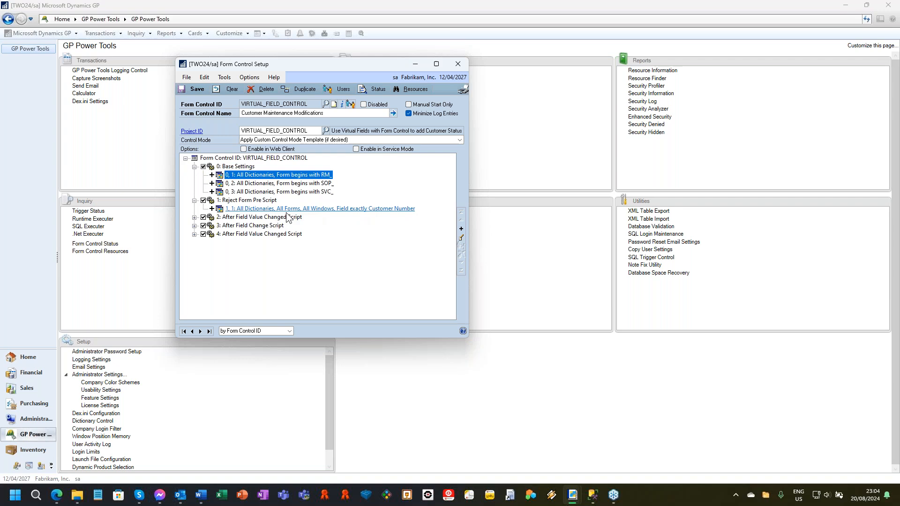
double_click(258, 201)
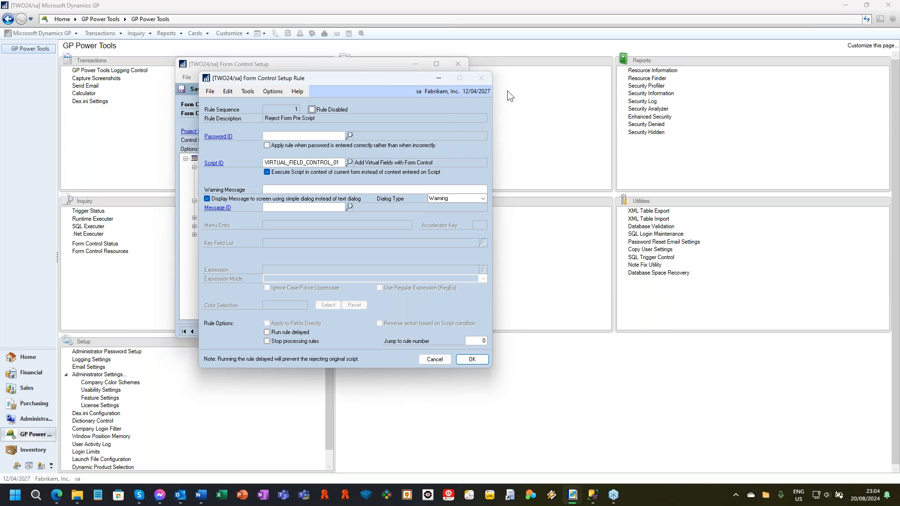
click(434, 360)
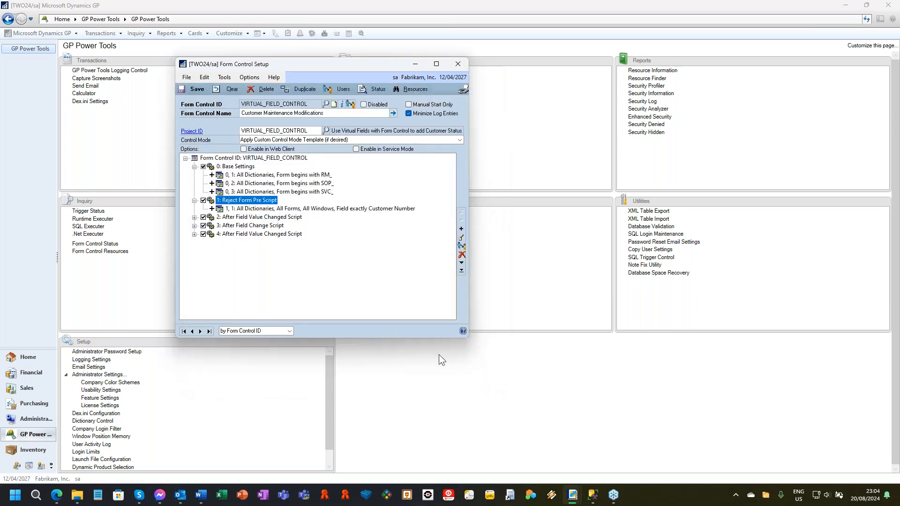
click(459, 69)
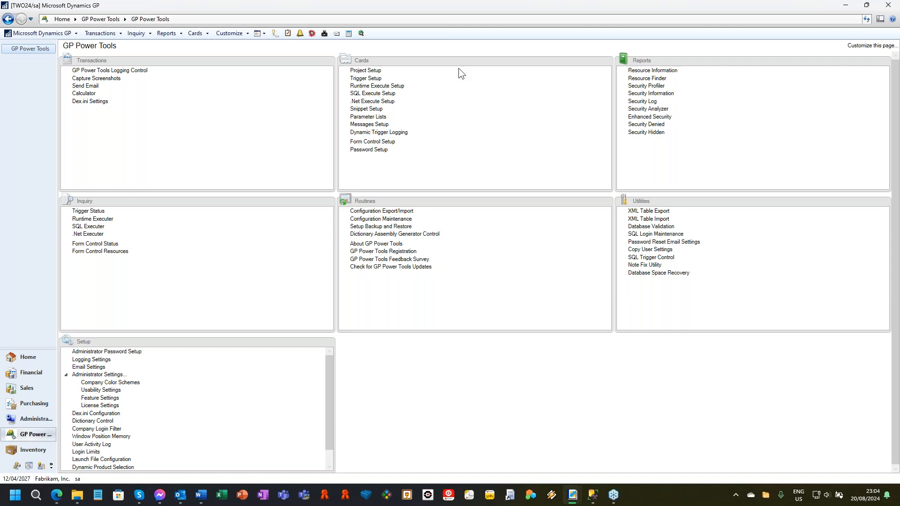
Step: Open the sales customer card window, submitting the requested password
click(229, 33)
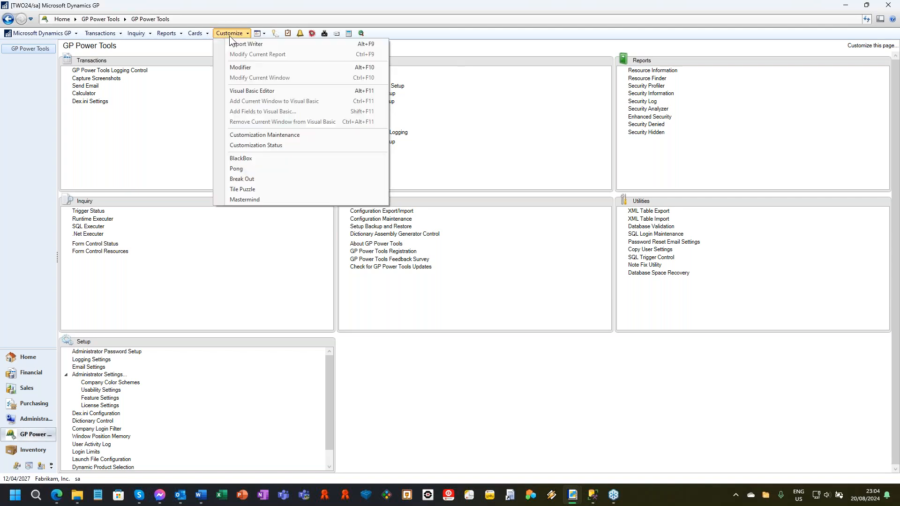
mouse_move(200, 31)
mouse_move(252, 67)
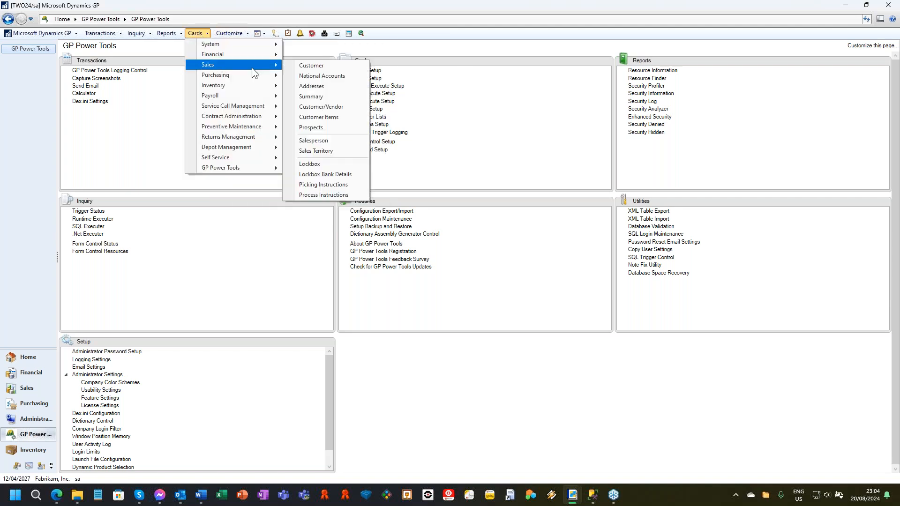
click(316, 66)
click(478, 274)
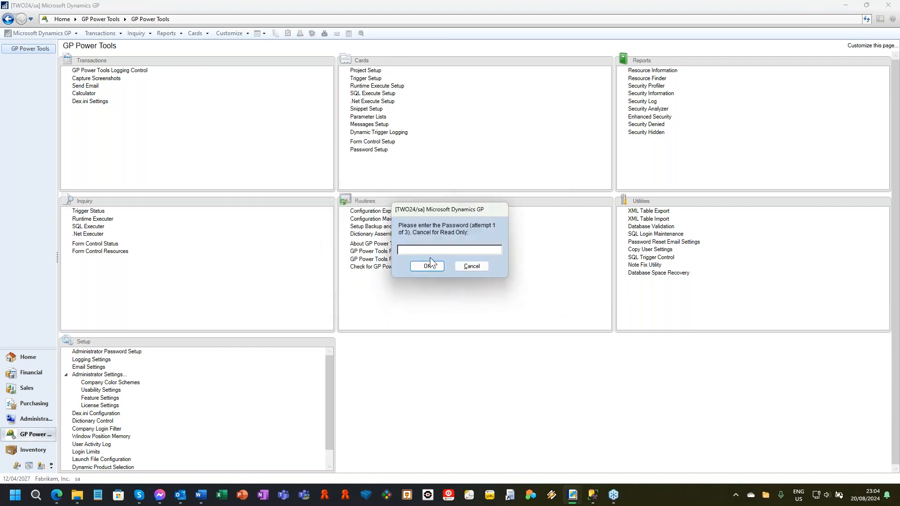
click(429, 259)
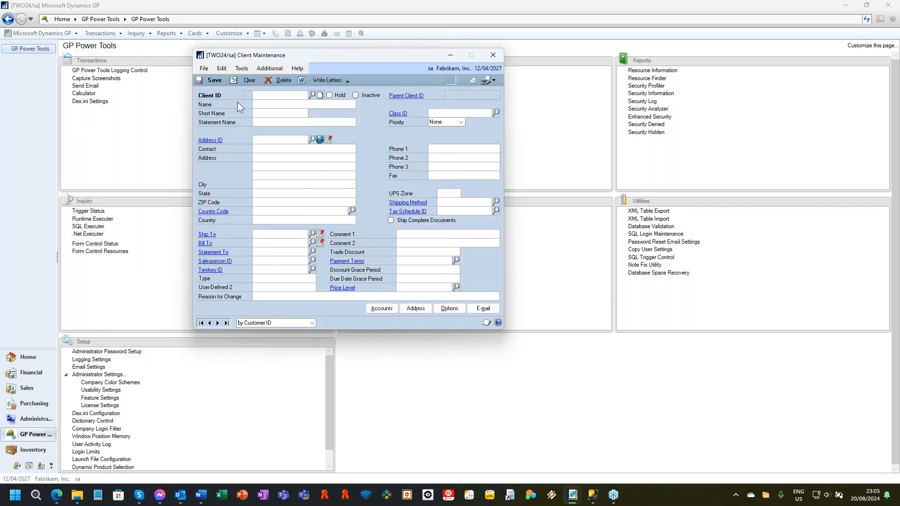
Step: Display the first customer record, take the customer off hold, and save the change
click(201, 323)
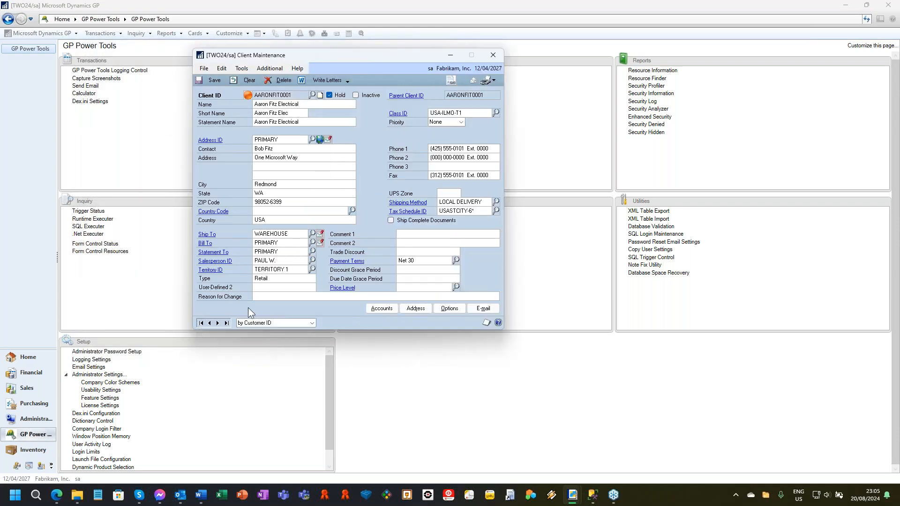
click(329, 95)
click(217, 323)
click(408, 274)
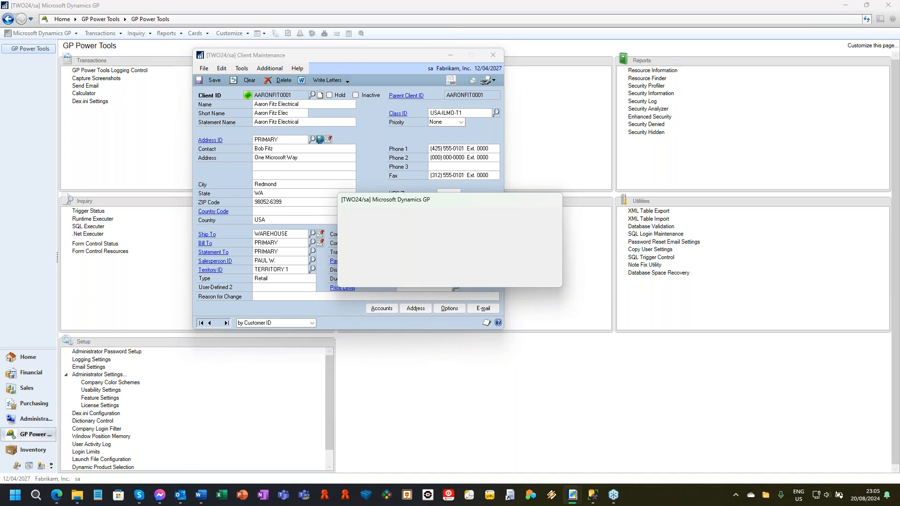
Step: Browse the customer records up to Berry Medical Center and back to Baker's Emporium Inc
click(217, 323)
click(217, 323)
click(217, 323)
click(217, 322)
click(217, 323)
click(217, 323)
click(217, 322)
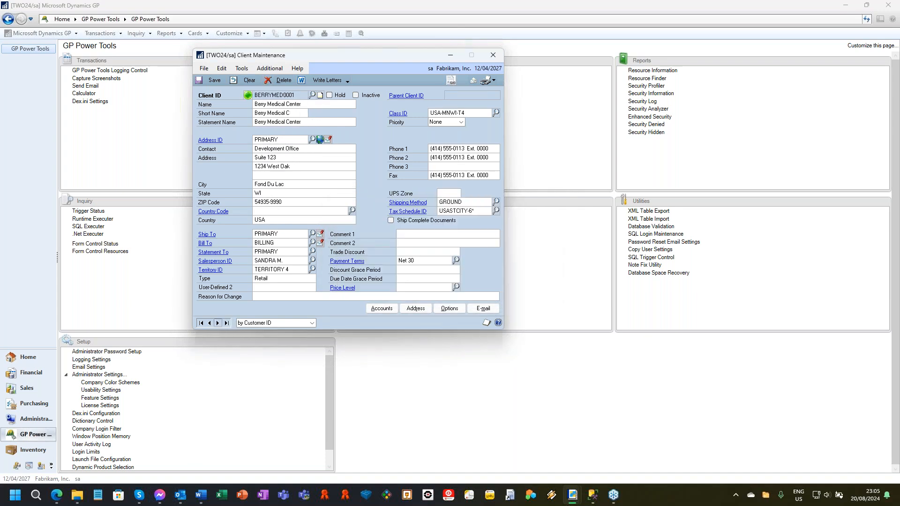
click(210, 322)
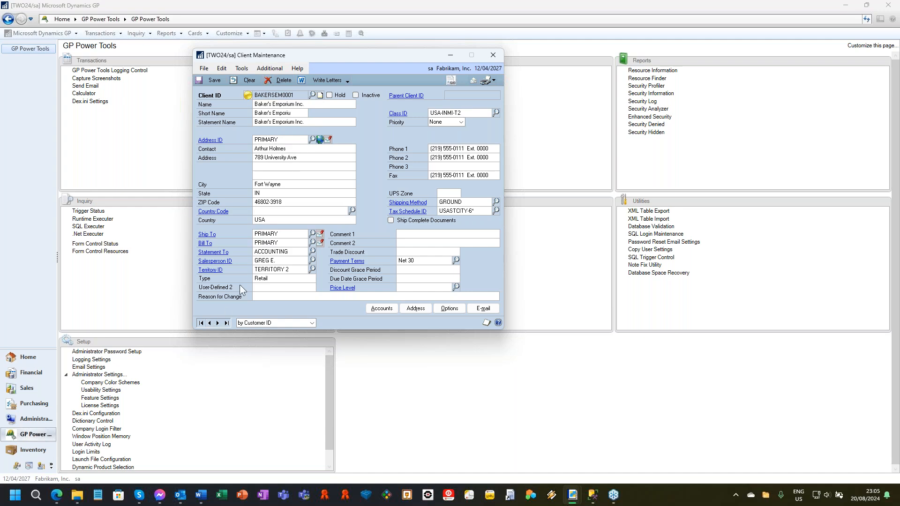
Step: Check the status icon of Baker's Emporium with Hold on and off, and go to the previous customer discarding the changes
mouse_move(247, 99)
click(329, 95)
mouse_move(247, 98)
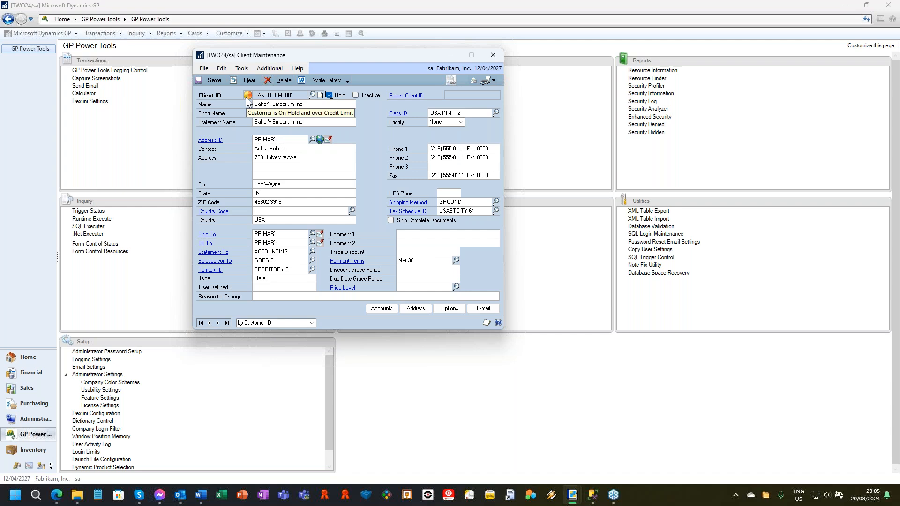
click(329, 95)
click(209, 322)
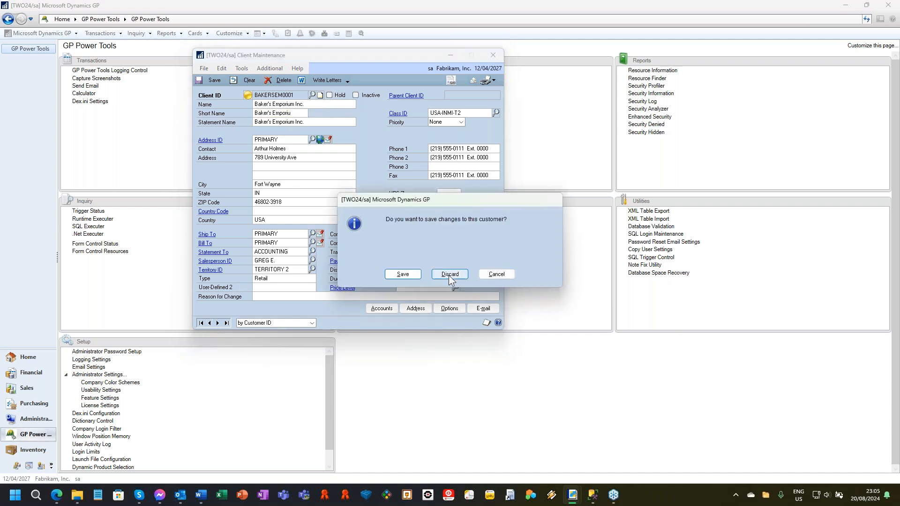
click(450, 277)
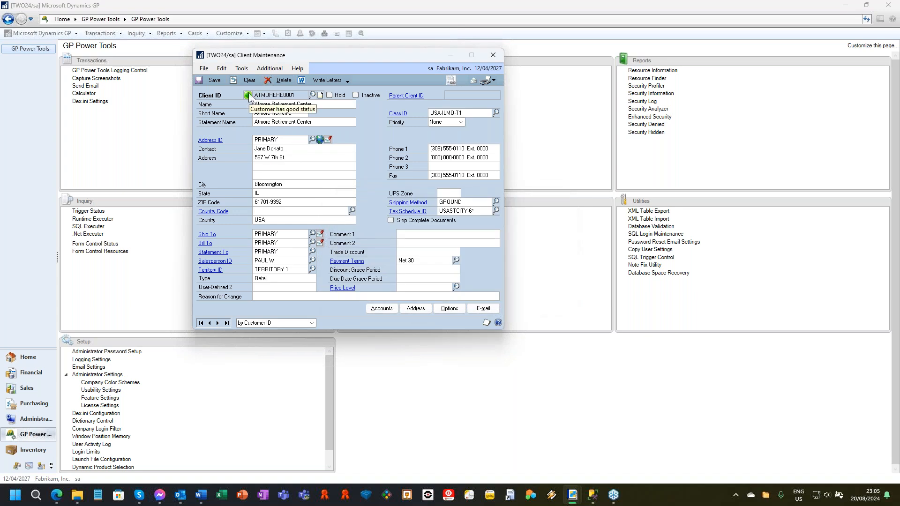
Step: Put Atmore Retirement Center on hold and release it again, saving the record while closing the customer window
click(329, 95)
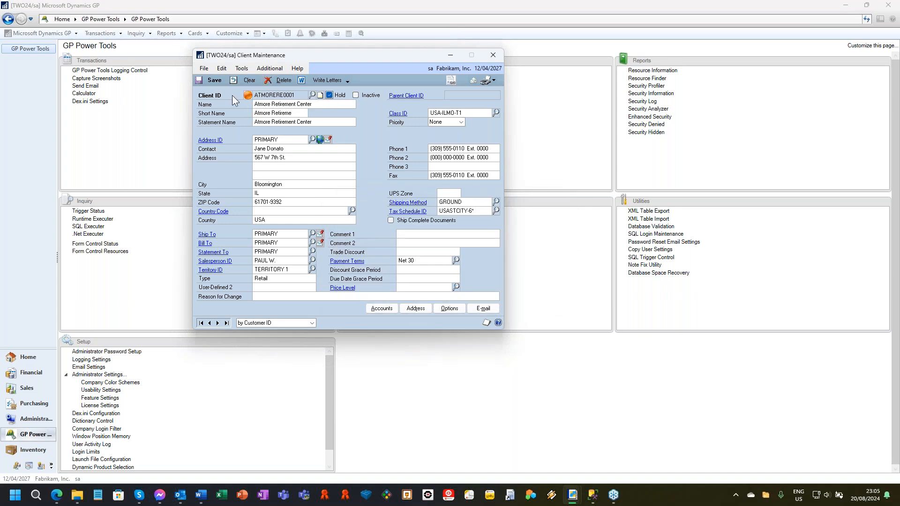
click(330, 95)
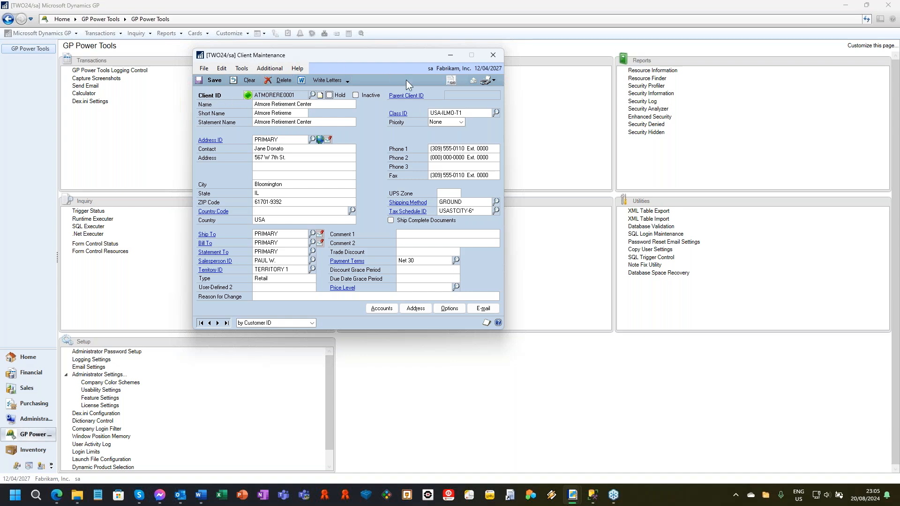
click(493, 59)
click(390, 272)
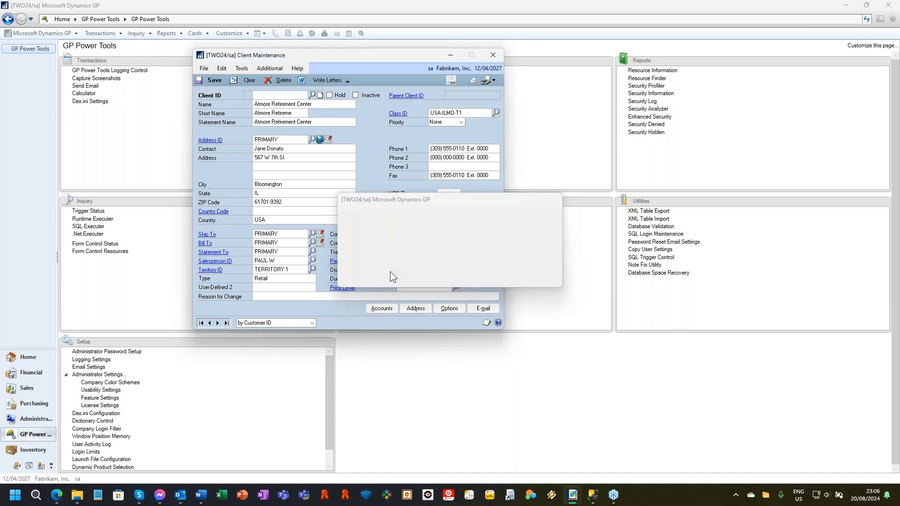
Step: Check the customer status icon on the first back order in Sales Transaction Entry, and close the window
click(119, 33)
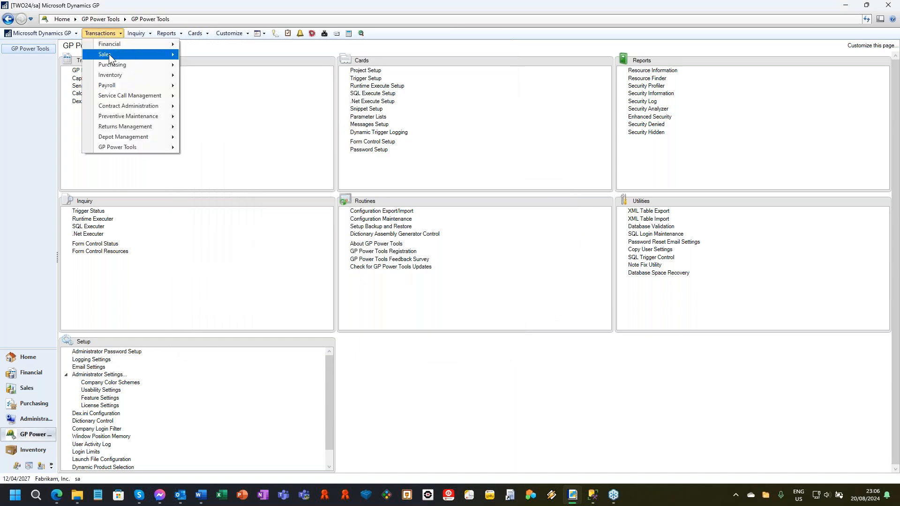
mouse_move(109, 58)
click(264, 54)
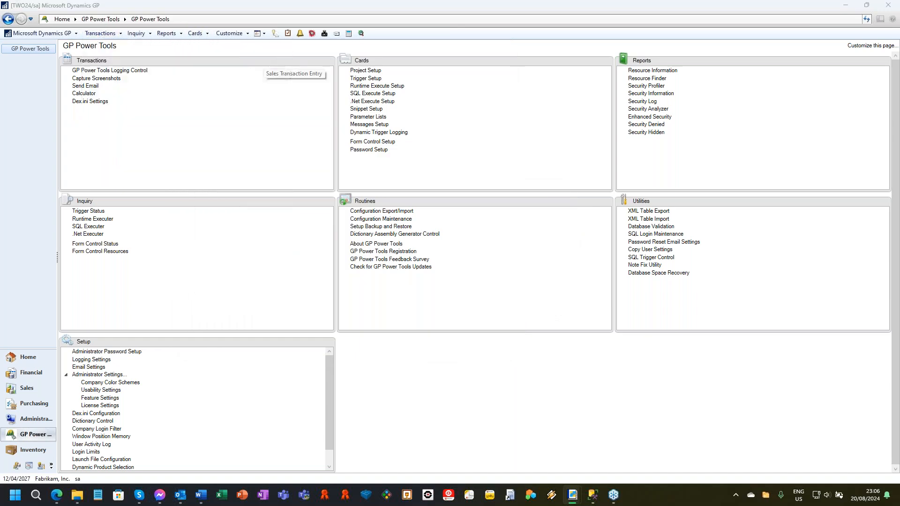
click(404, 274)
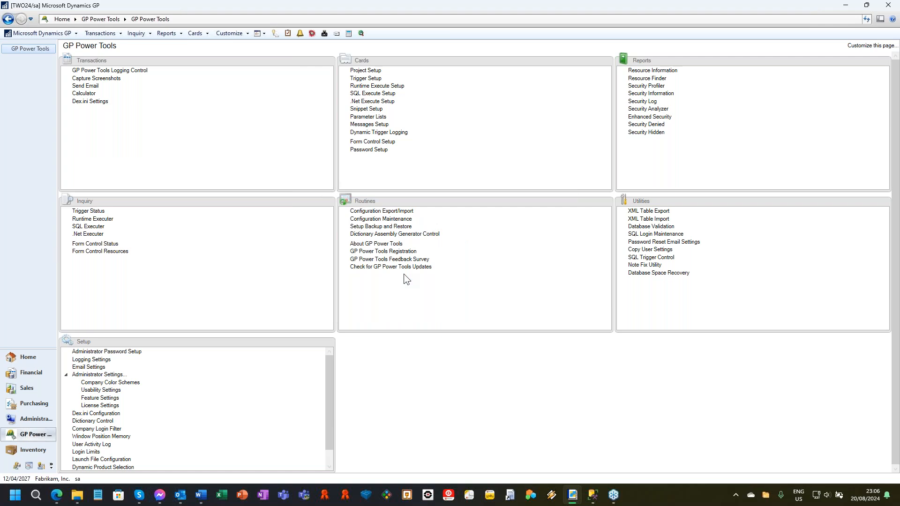
click(68, 278)
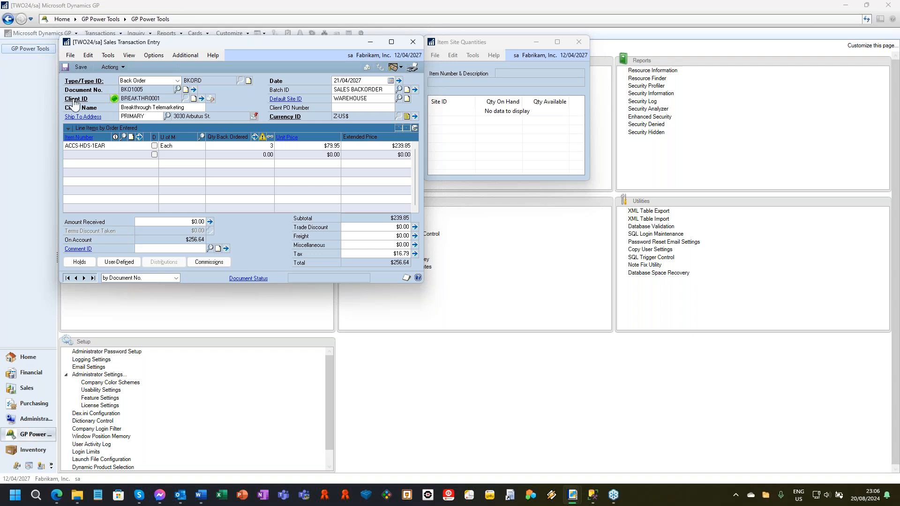
mouse_move(114, 101)
click(412, 43)
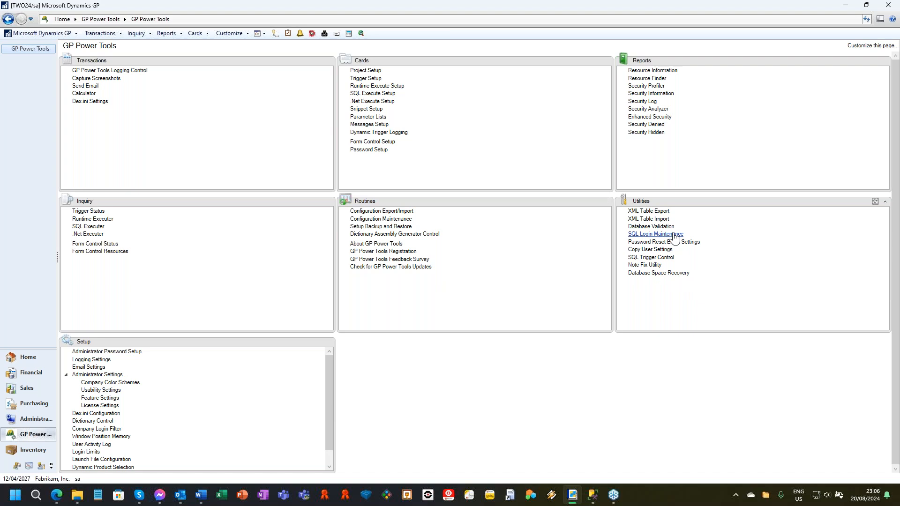
Step: Open the Database Validation utility, agreeing to email captured logs to the administrator and to continue past the backup notice
click(649, 227)
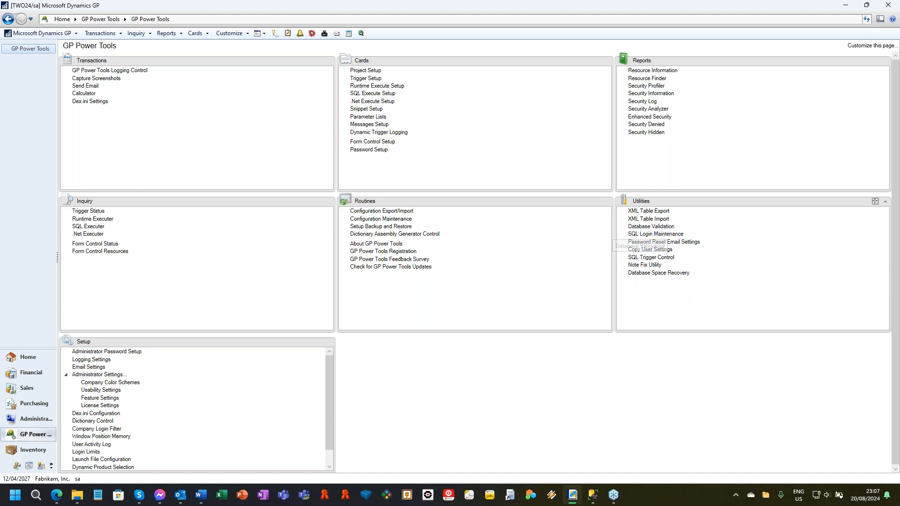
click(404, 275)
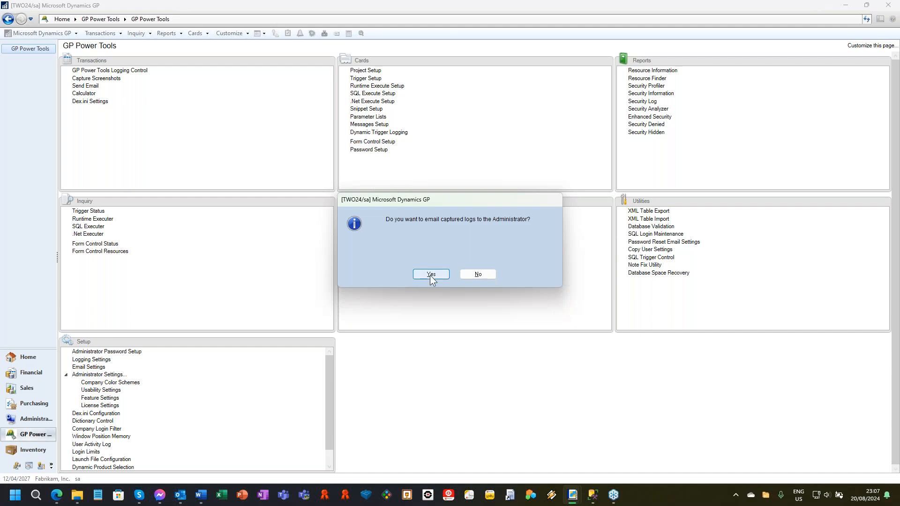
click(430, 274)
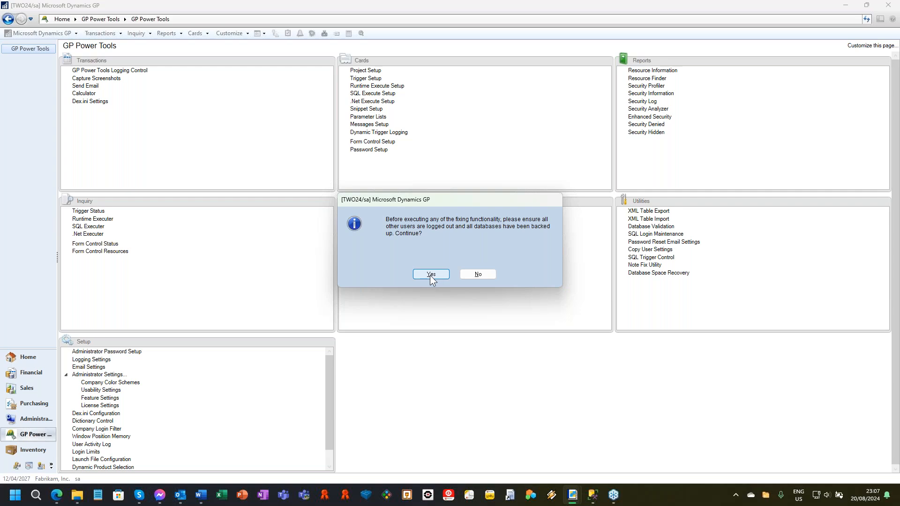
click(431, 274)
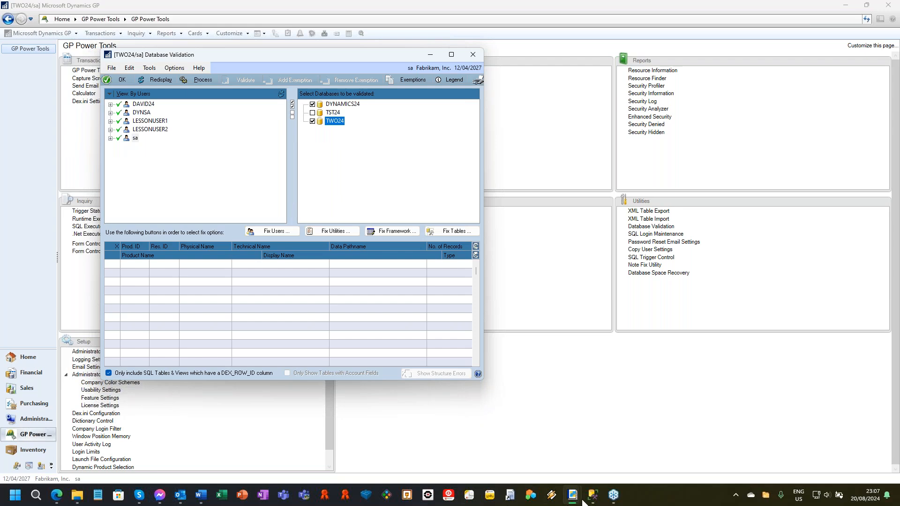
Step: Switch to SQL Server Management Studio, execute the Database Validation Mess Up Users and Databases.sql script, and minimize the window
mouse_move(595, 500)
click(596, 454)
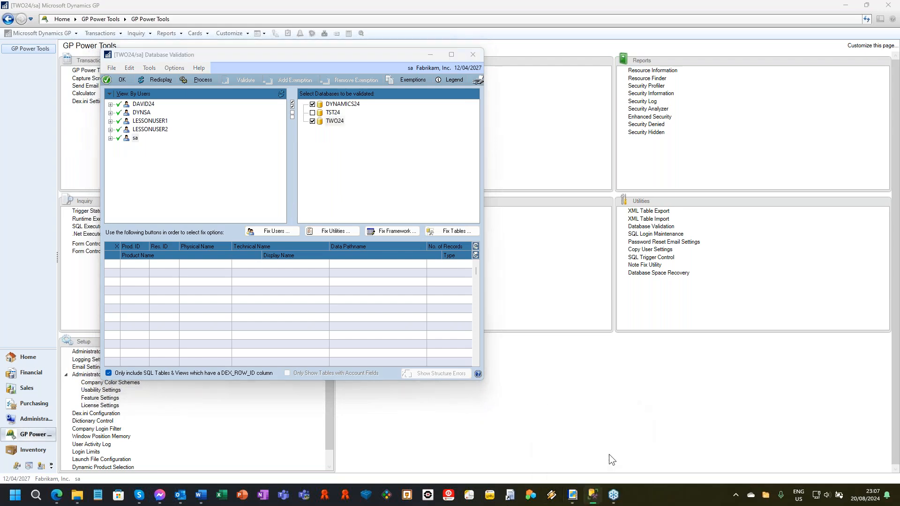
click(180, 64)
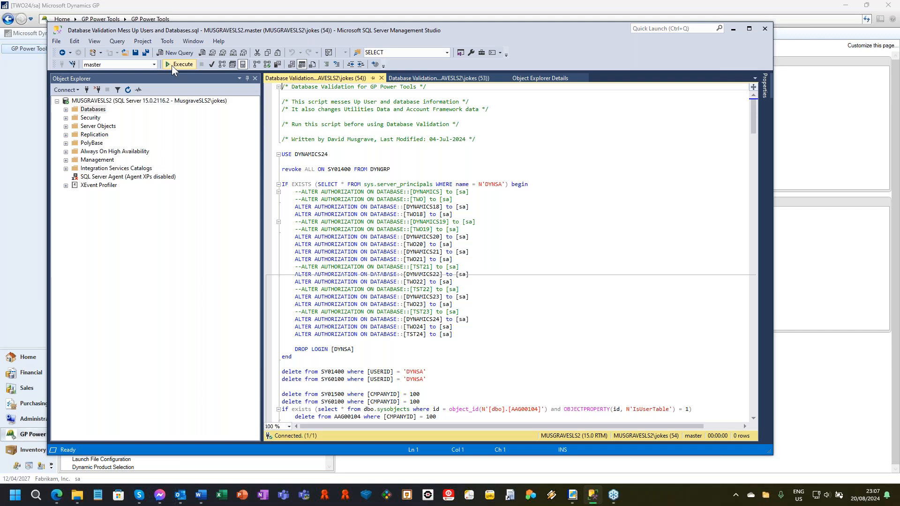
click(734, 31)
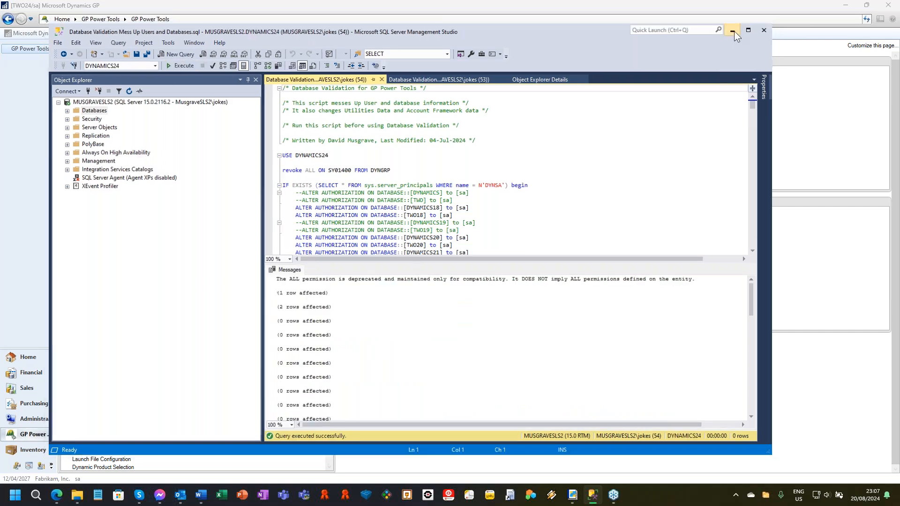
Step: Redisplay the validation data and expand LESSONUSER1 and LESSONUSER2 to examine their database access
click(155, 80)
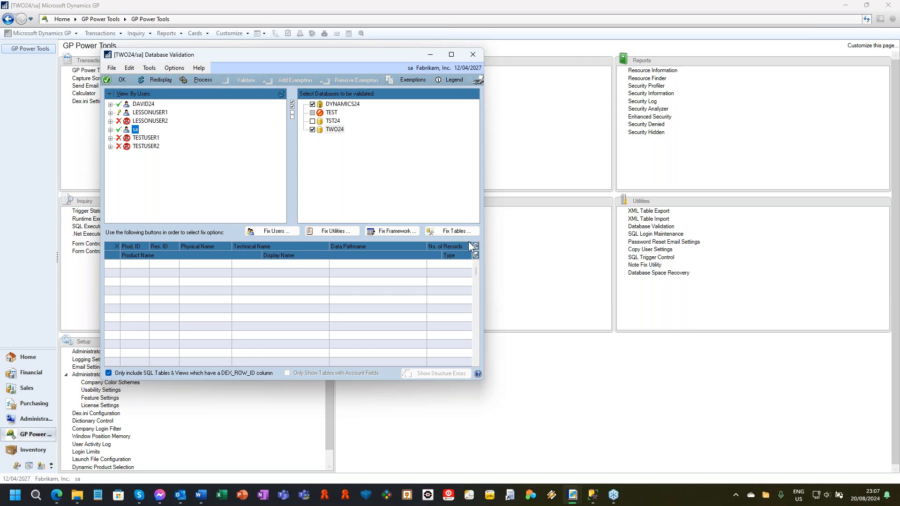
click(110, 113)
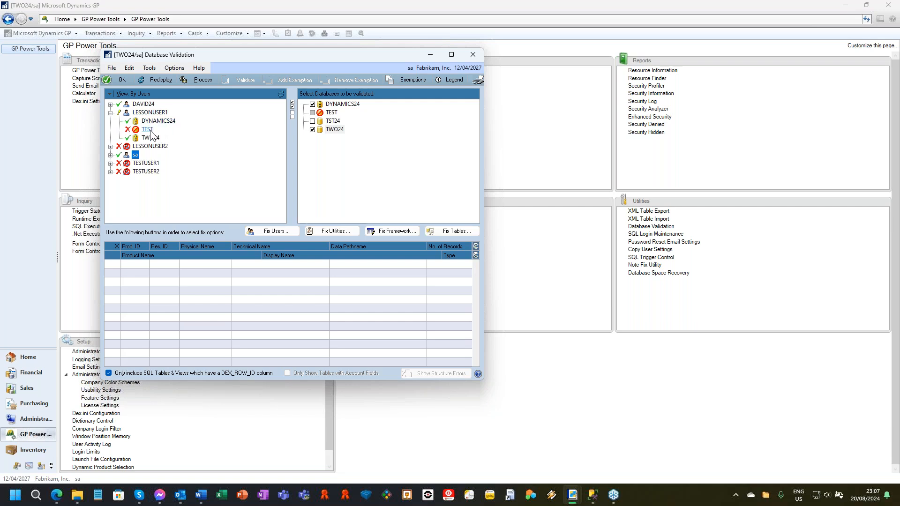
click(111, 146)
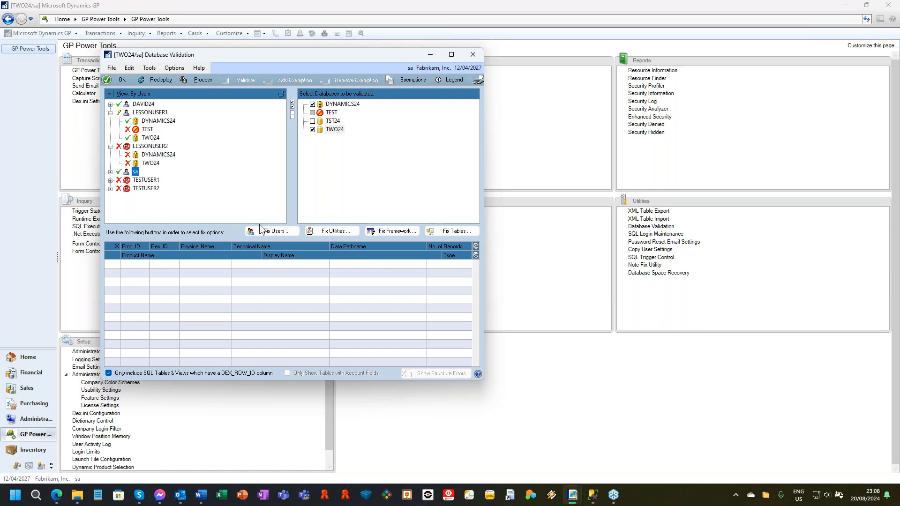
Step: In Fix Users, enter the DYNSA password, assign DYNSA as dbo for all databases, and mark the missing TEST company for removal
click(268, 233)
click(432, 274)
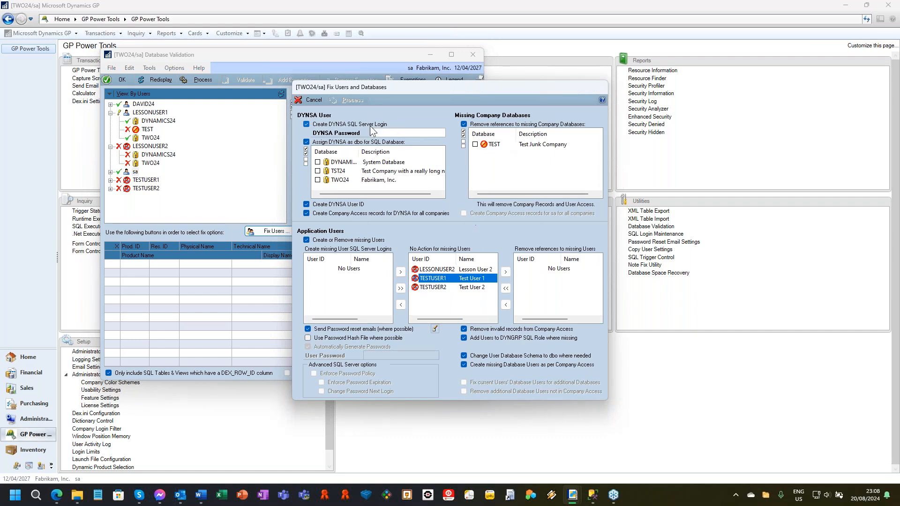
click(392, 132)
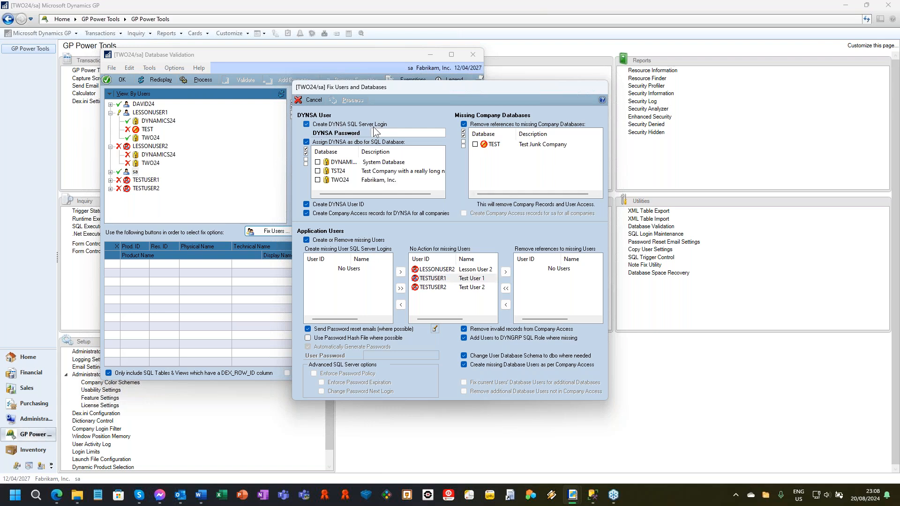
text(••••••)
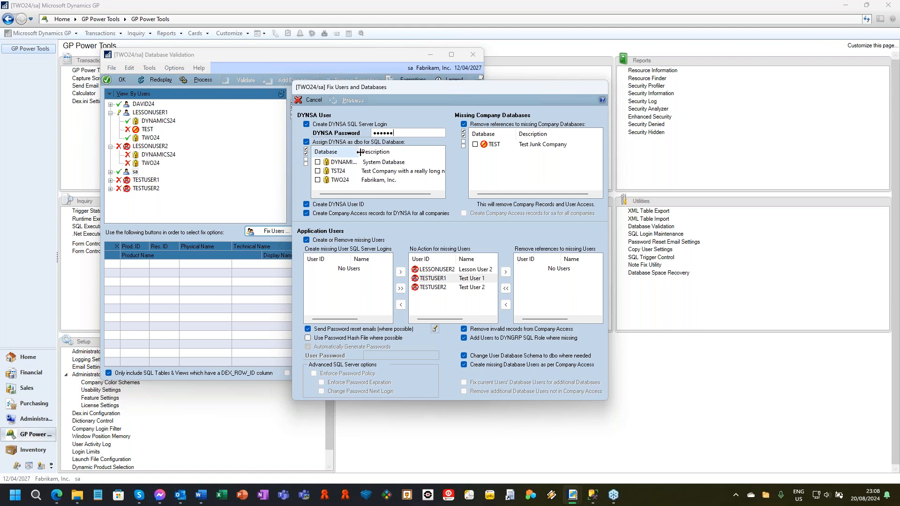
click(306, 152)
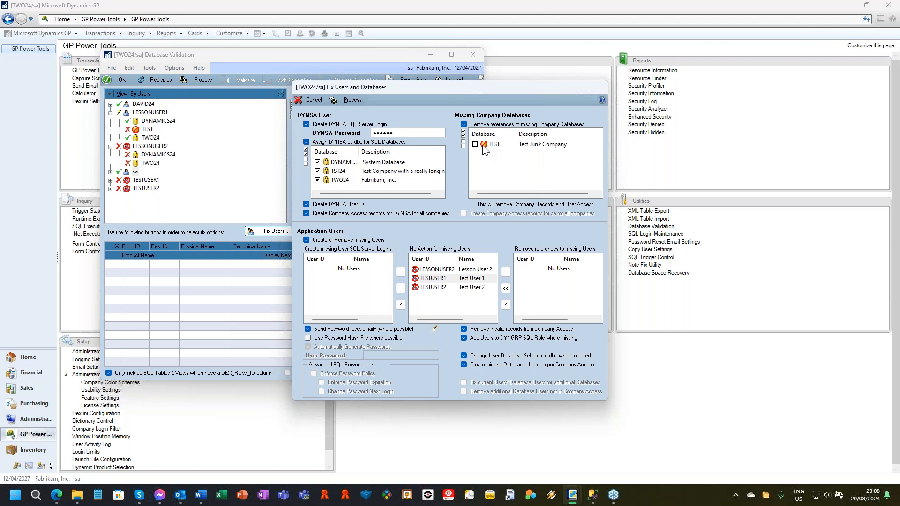
click(463, 132)
drag(498, 82, 495, 55)
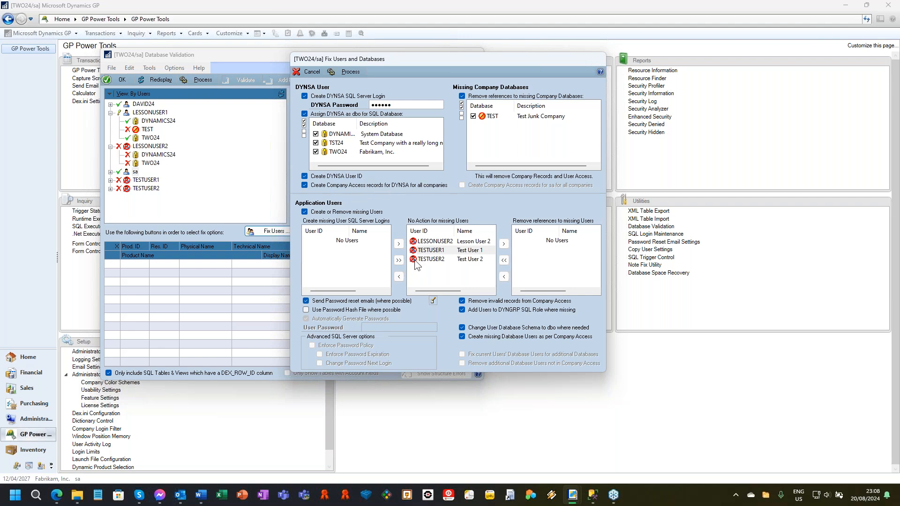
Step: Assign LESSONUSER2 to have its missing SQL login created, and TESTUSER1 and TESTUSER2 to have their references removed
click(441, 242)
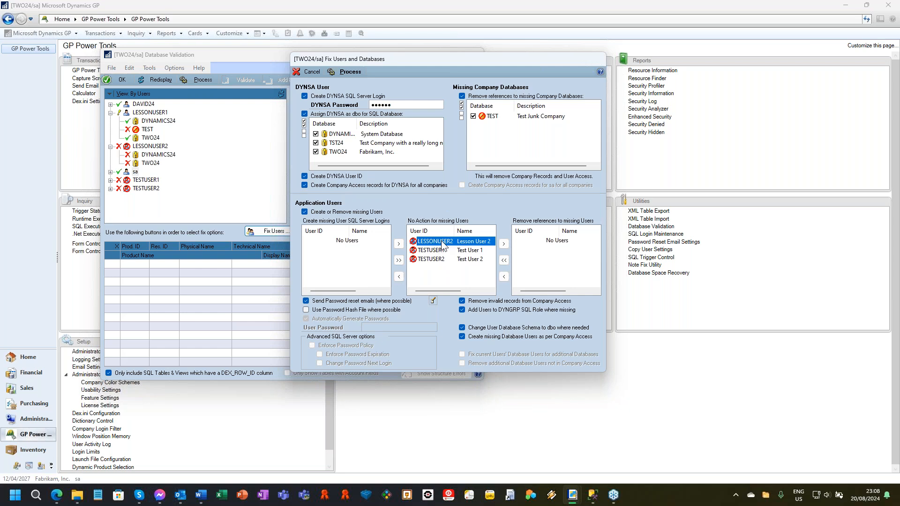
click(399, 277)
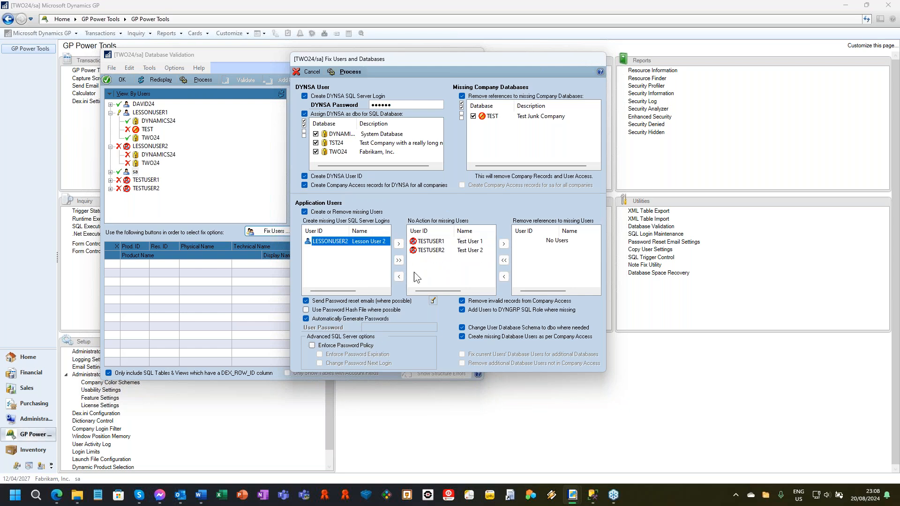
click(435, 242)
shift+click(438, 249)
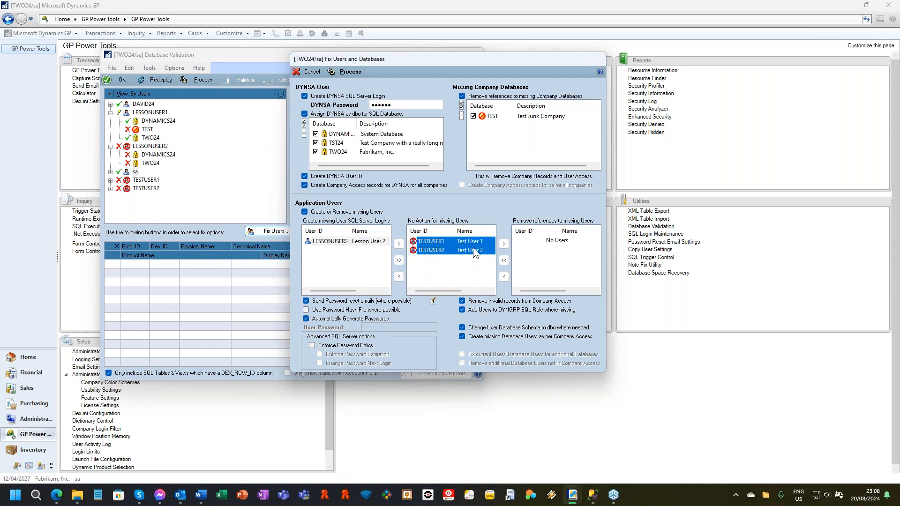
click(504, 243)
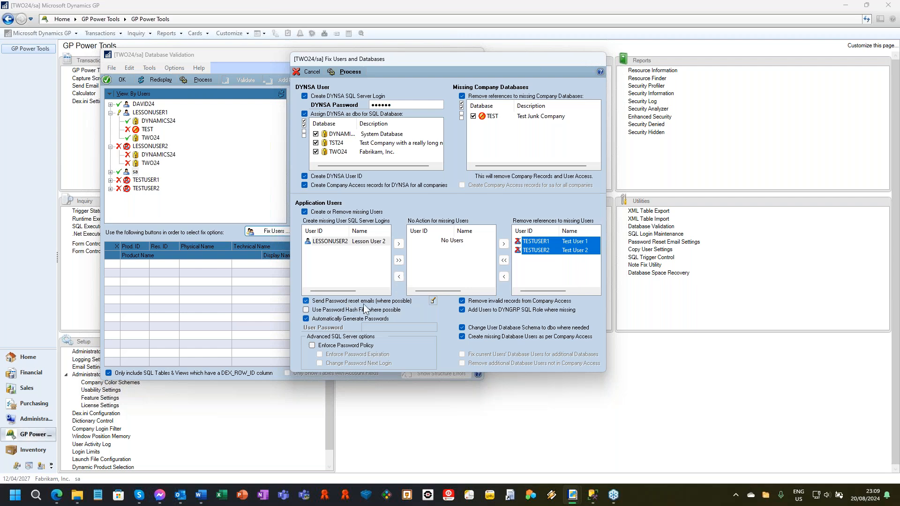
Step: Enable password policy, password expiration and change at next login, and process the user fixes without printing the passwords report
click(315, 346)
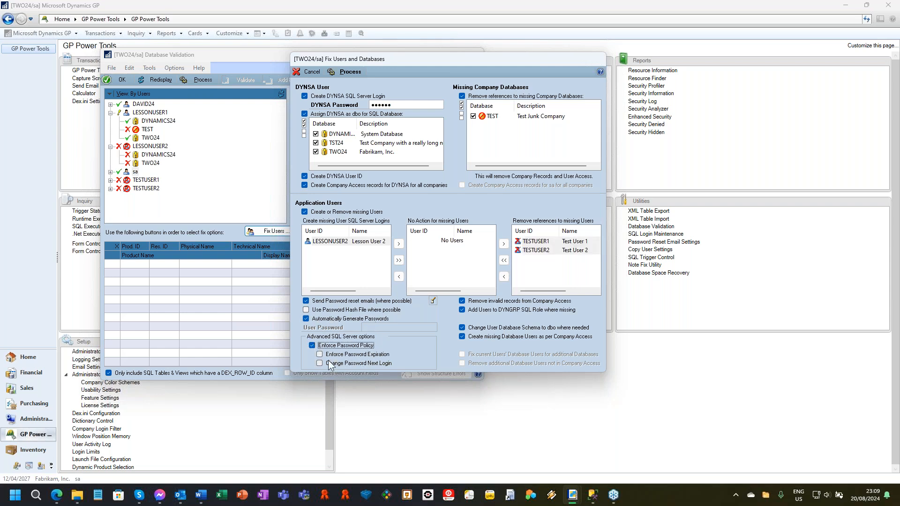
click(320, 355)
click(320, 363)
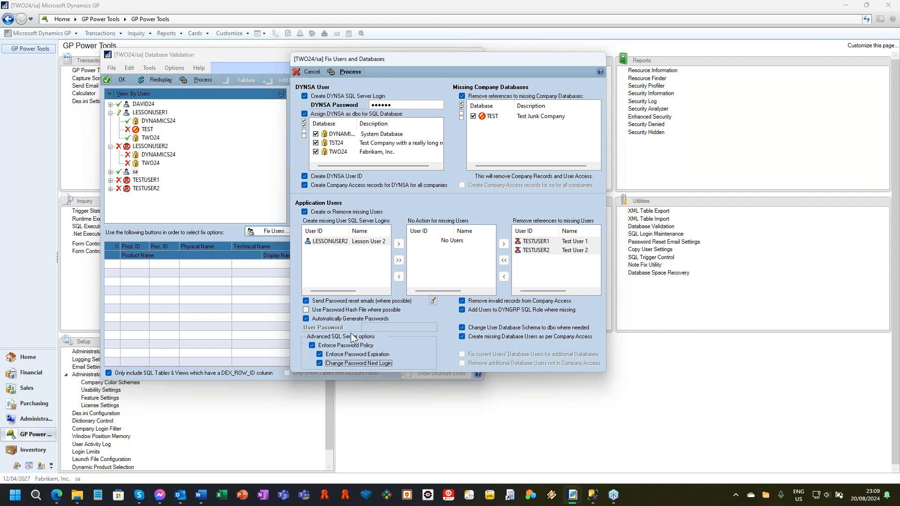
click(344, 72)
click(429, 274)
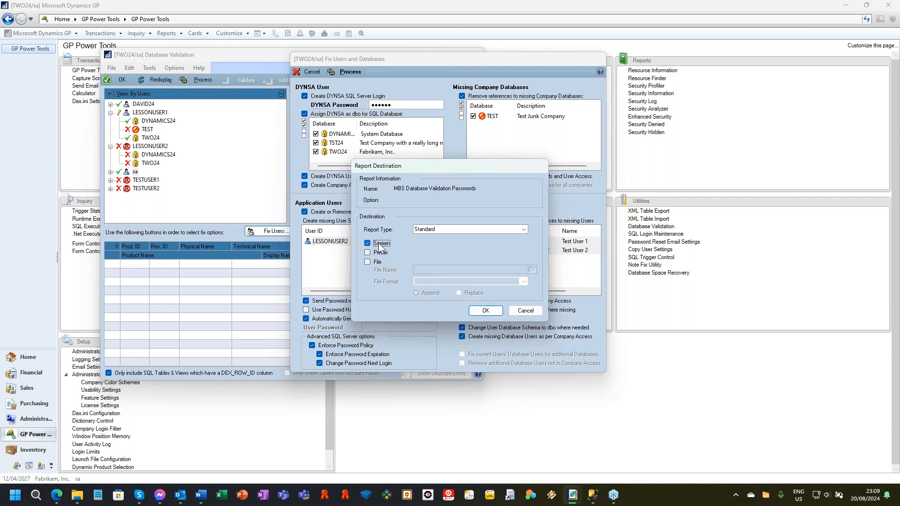
click(532, 311)
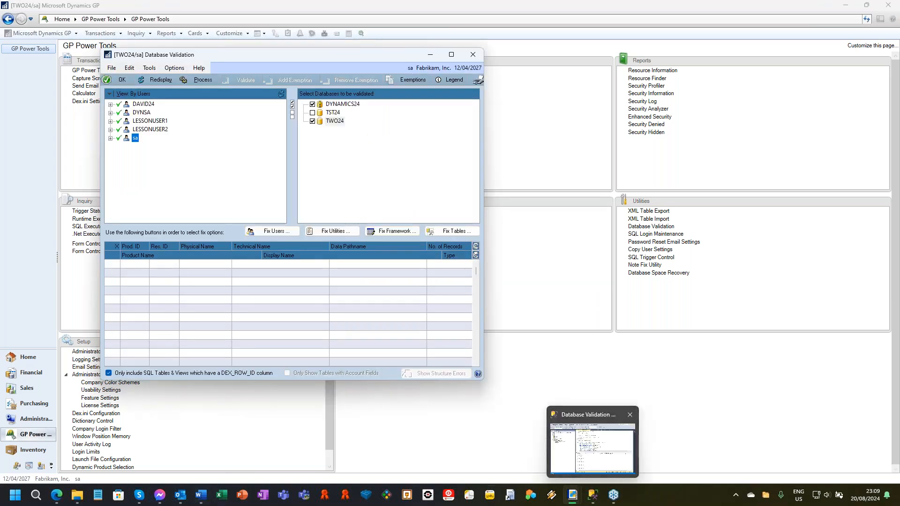
Step: Switch to Outlook and read the Microsoft Dynamics GP Password Reset email with the temporary password, and close it
click(181, 495)
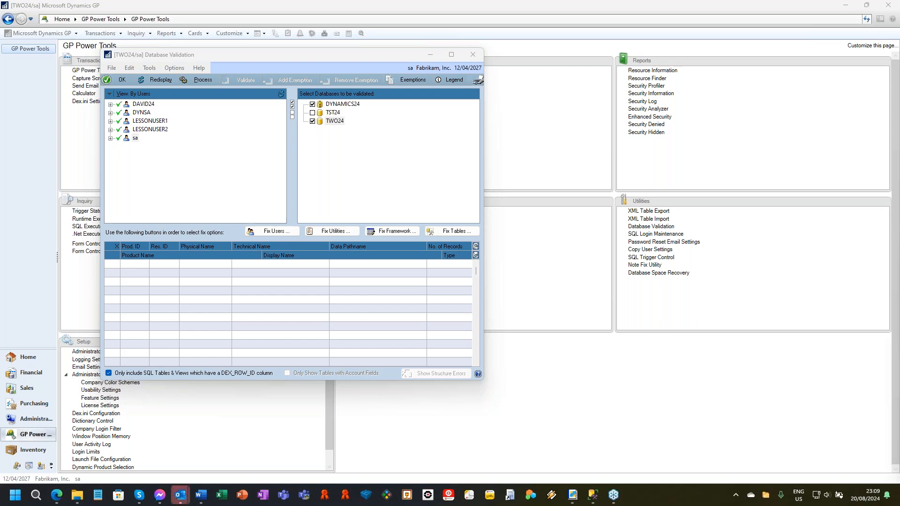
drag(899, 206, 753, 27)
scroll(629, 273, down, 1)
scroll(629, 273, down, 1)
drag(654, 292, 702, 293)
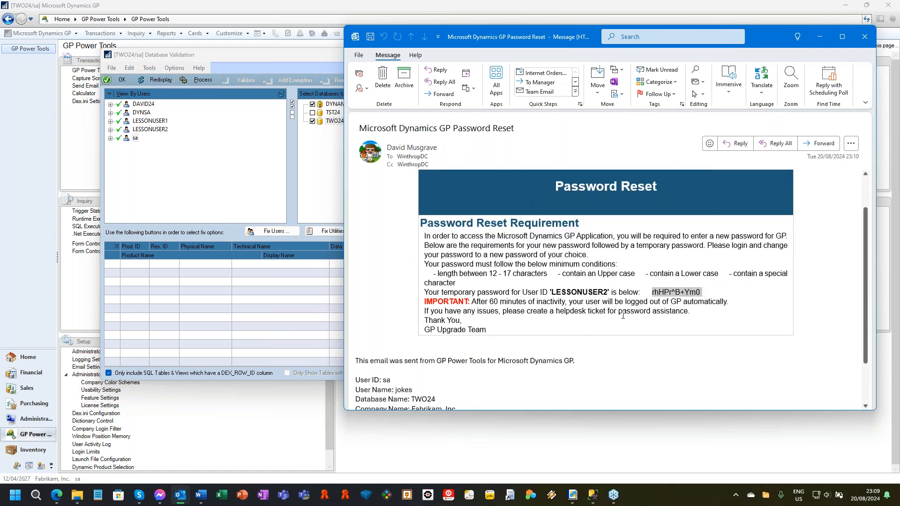
click(864, 37)
click(864, 36)
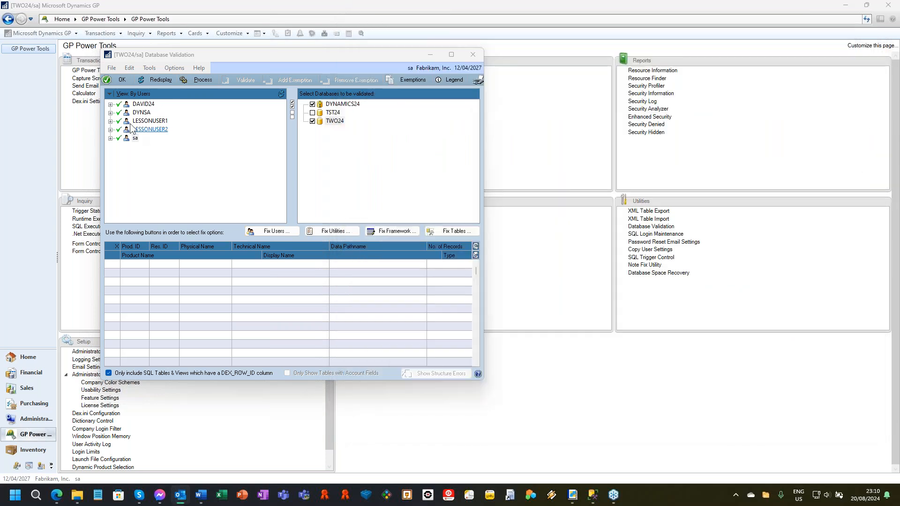
Step: List the Dynamics Utilities data for missing databases only, and process the removal of references to uninstalled products and company databases
click(320, 232)
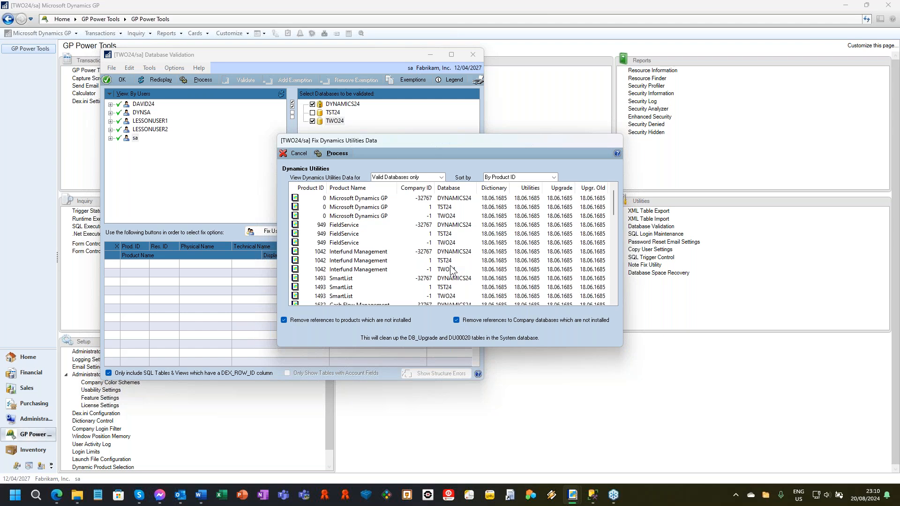
click(399, 179)
click(402, 188)
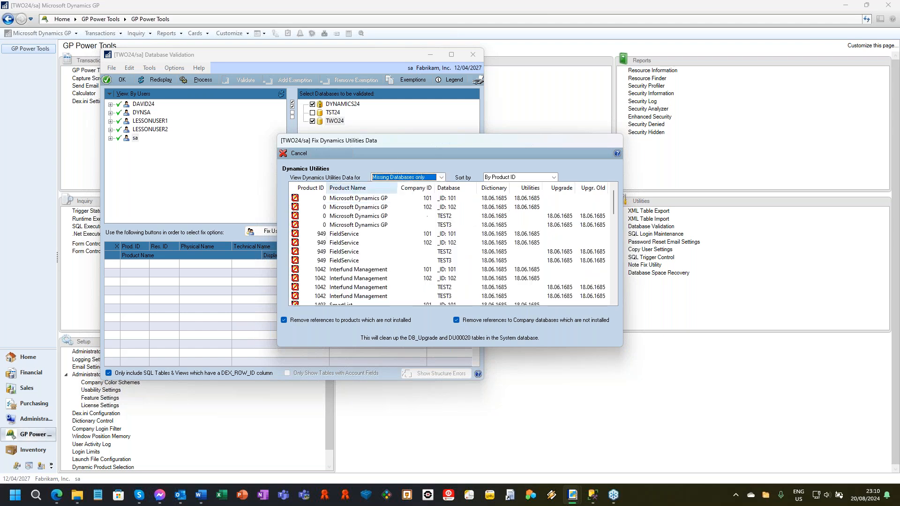
scroll(302, 258, down, 10)
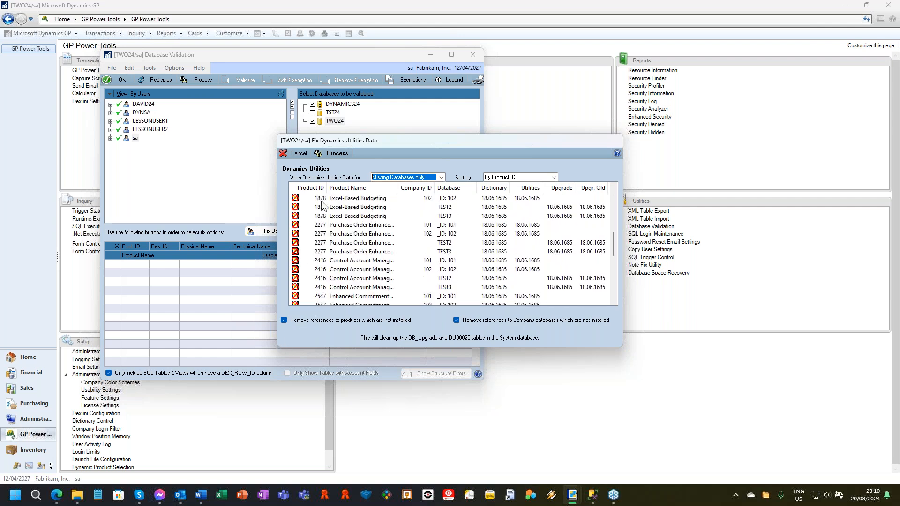
click(335, 156)
click(425, 276)
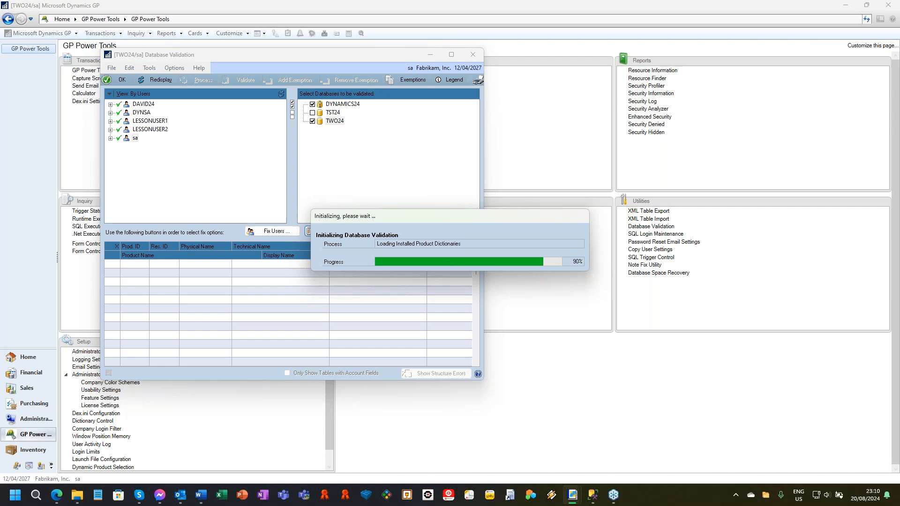
Step: Examine the DYNAMICS24 settings in Fix Account Framework, and view the editable system database account framework without saving changes
click(405, 234)
click(430, 275)
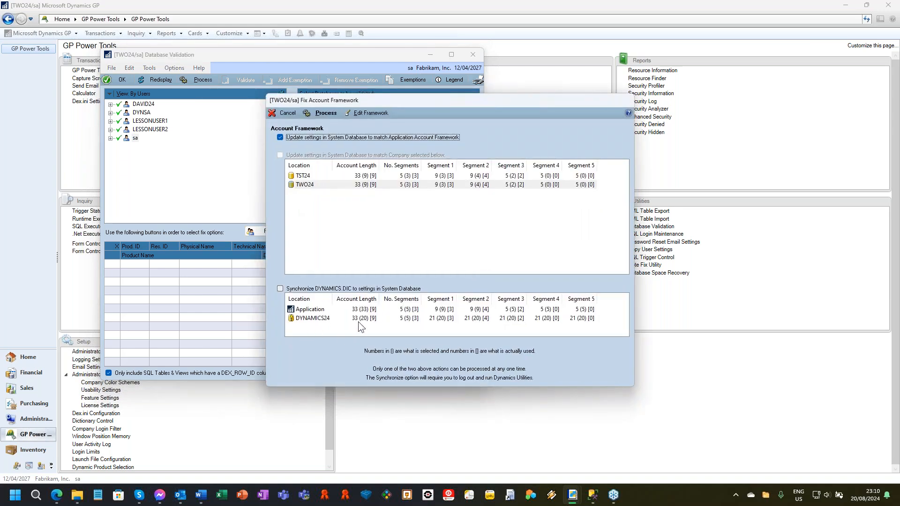
click(332, 320)
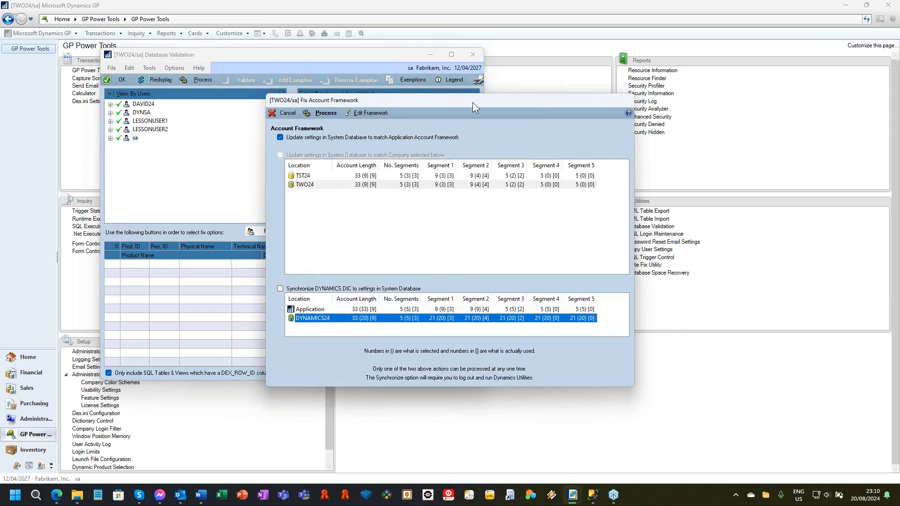
drag(473, 102, 543, 56)
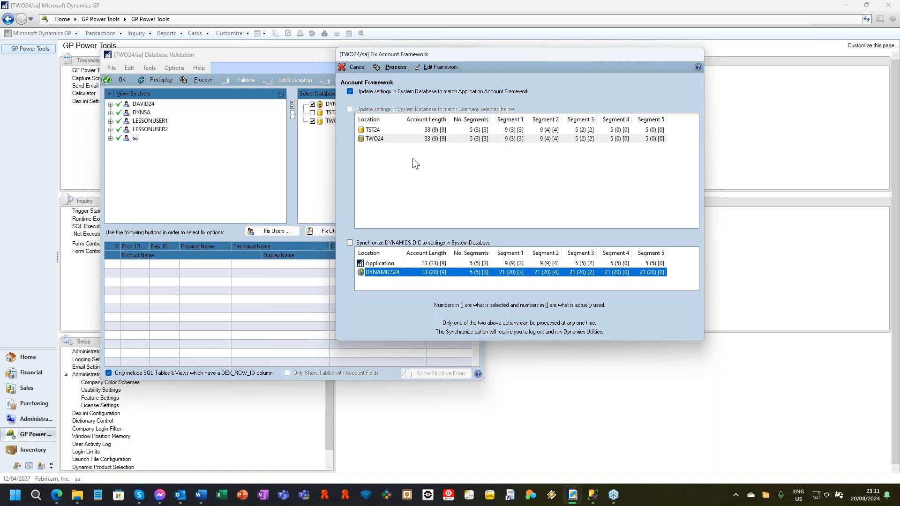
click(444, 67)
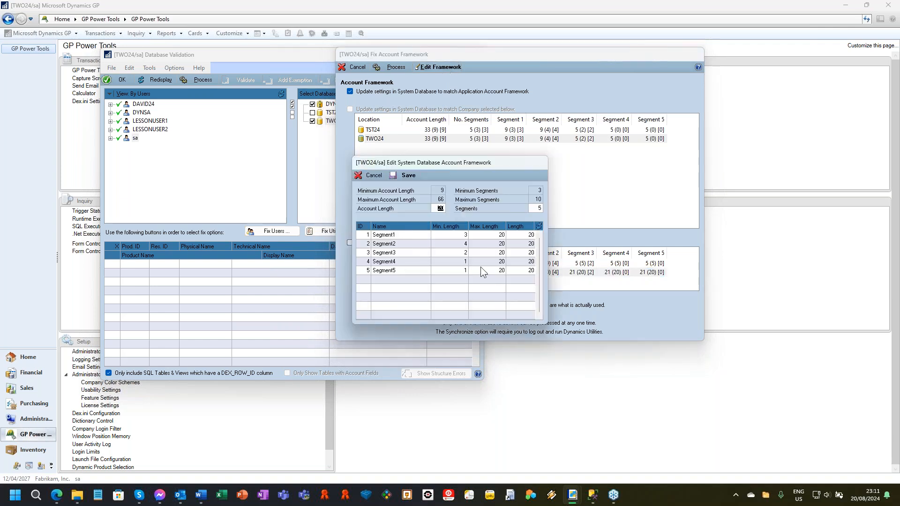
click(373, 176)
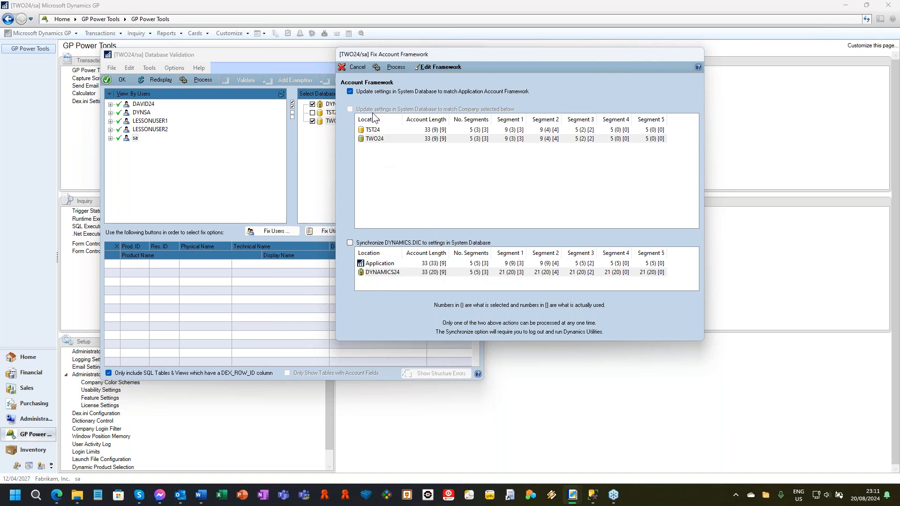
Step: Process the system database update to match the Application Account Framework, and view the Fix Tables options without processing them
click(395, 67)
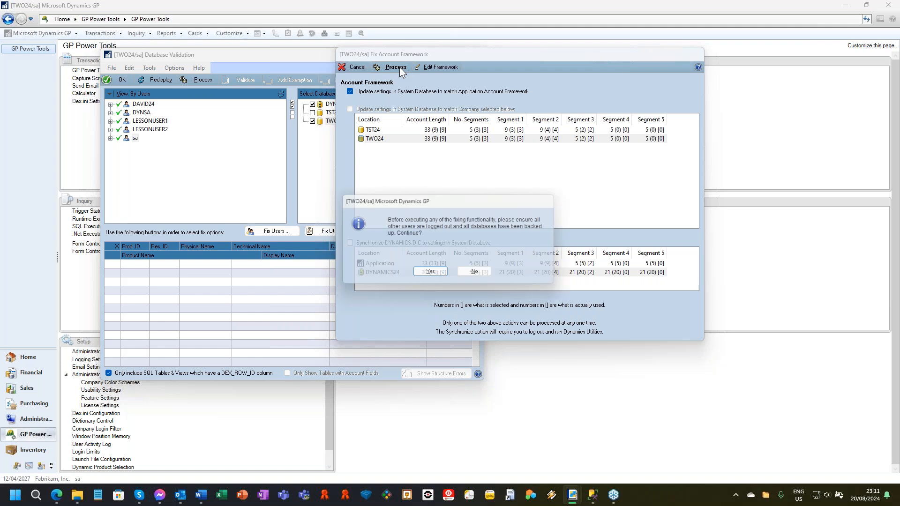
click(436, 275)
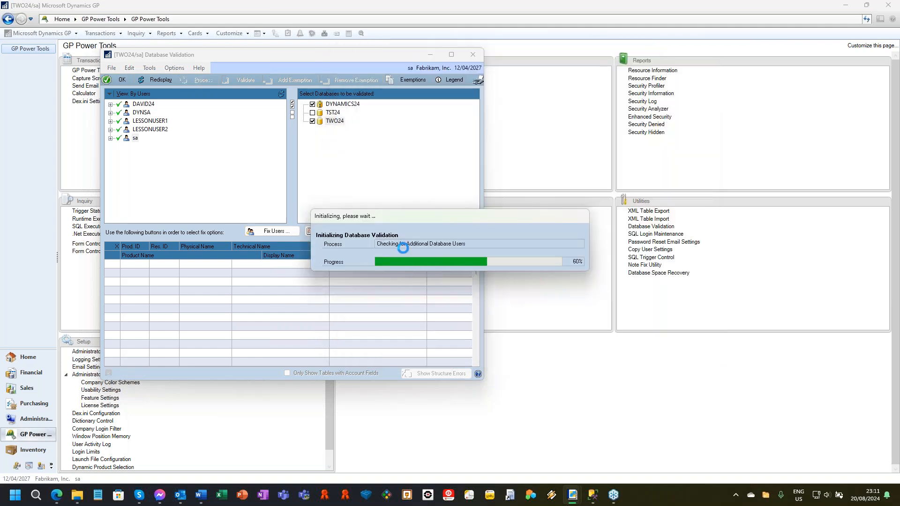
click(449, 232)
click(429, 275)
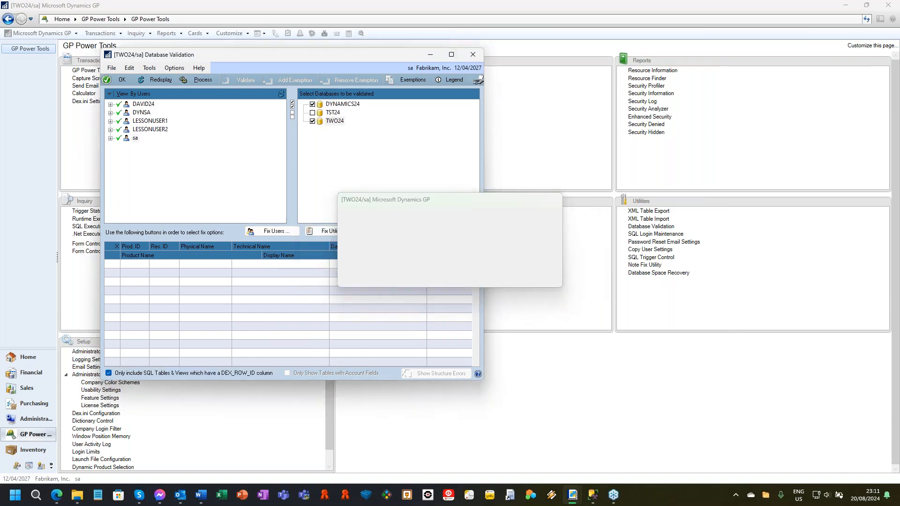
click(266, 128)
Step: Process the DYNAMICS24 and TWO24 databases and expand their Found results
click(198, 79)
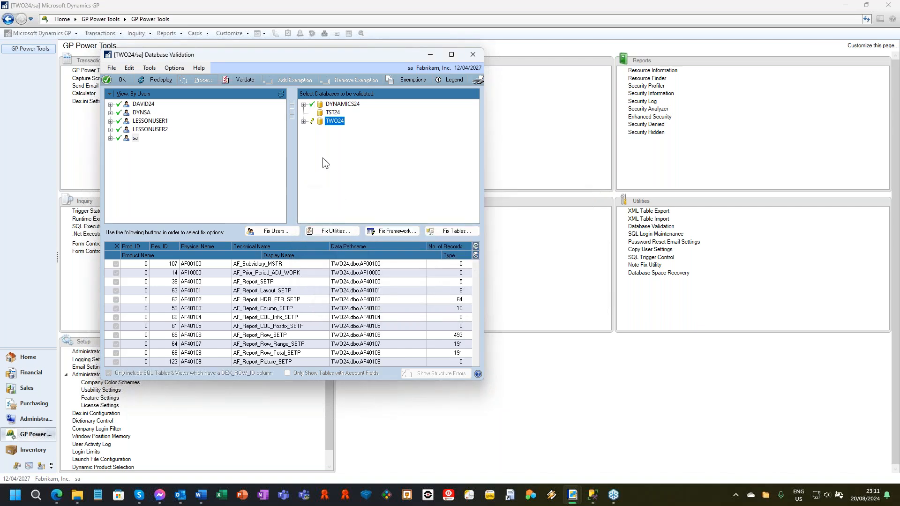
click(304, 104)
click(312, 112)
click(312, 172)
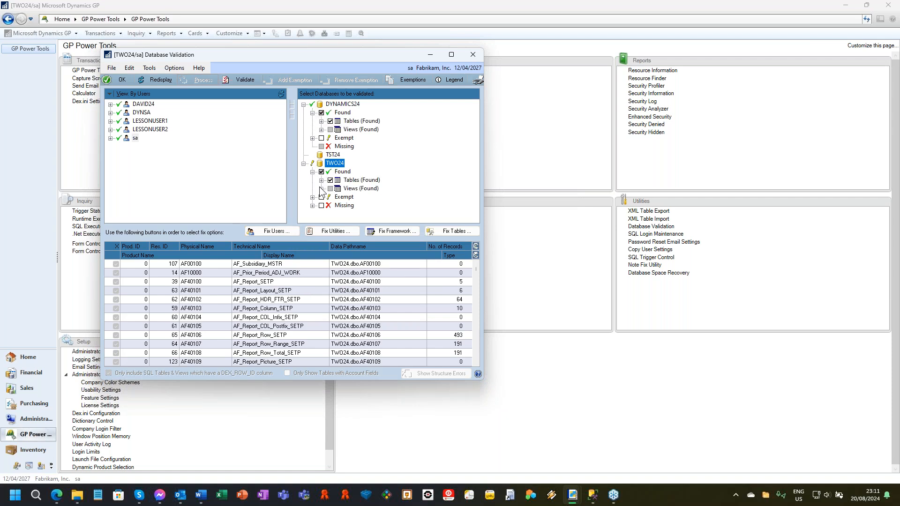
Step: Exclude TWO24's found tables and validate the structure of DYNAMICS24's Dexterity and SQL tables
click(321, 171)
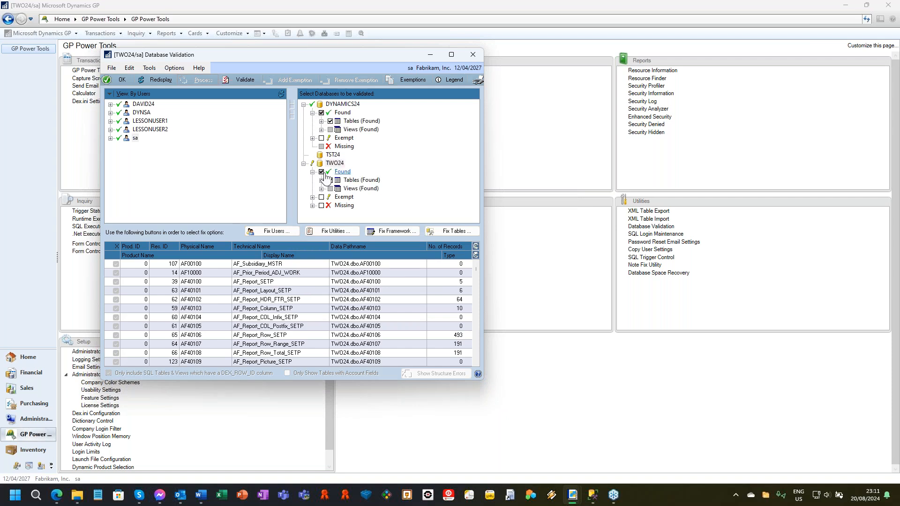
click(321, 121)
click(361, 129)
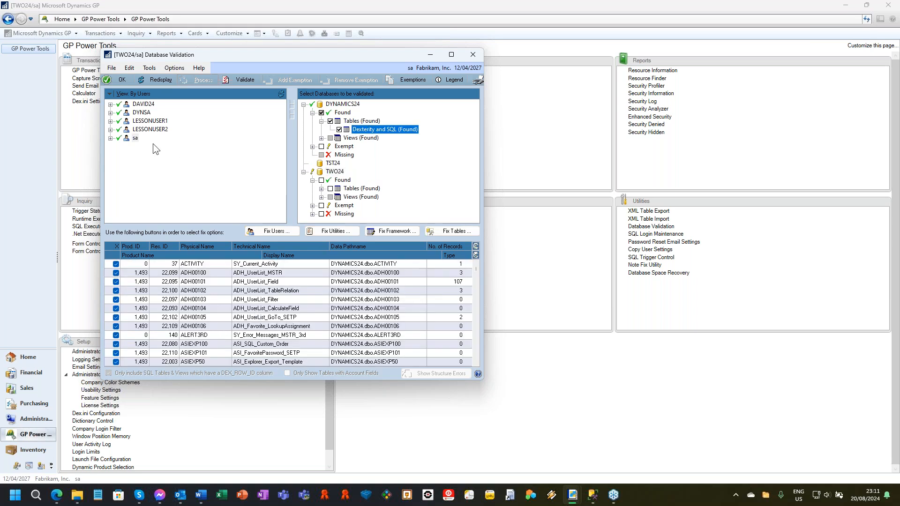
click(239, 80)
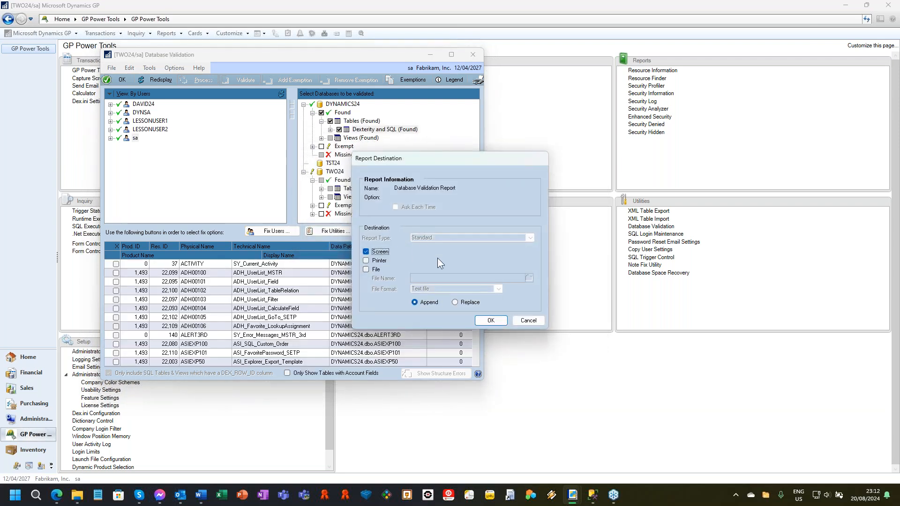
Step: Output the Database Validation Report to screen, review the DYNAMICS24 structure errors, and close it
click(492, 321)
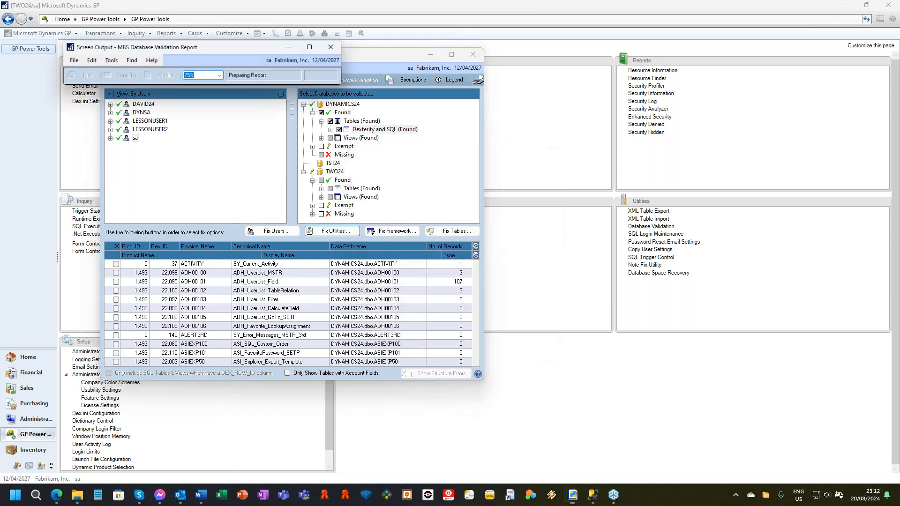
drag(619, 9, 378, 42)
drag(528, 147, 707, 147)
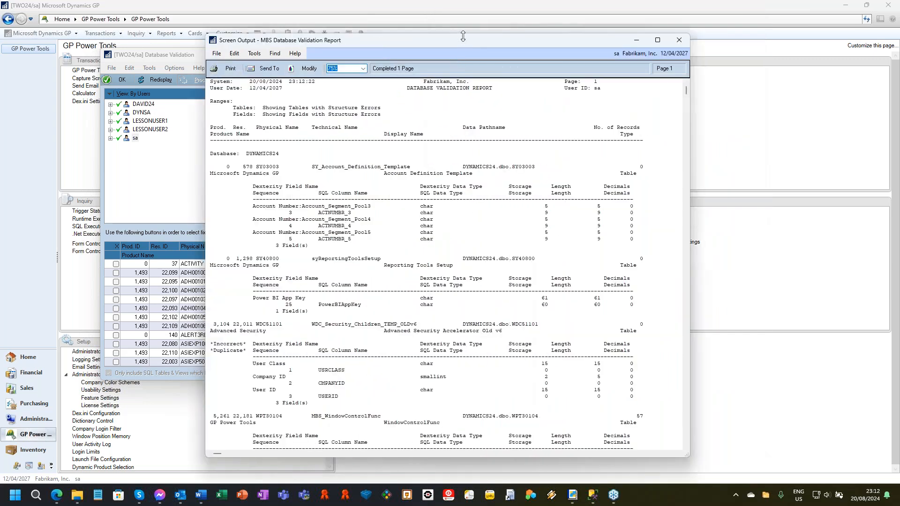
drag(455, 41, 351, 40)
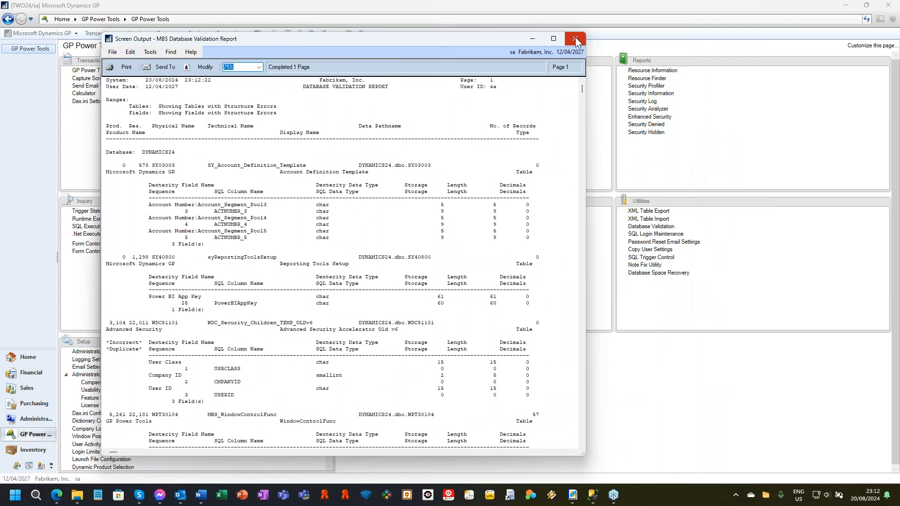
click(575, 38)
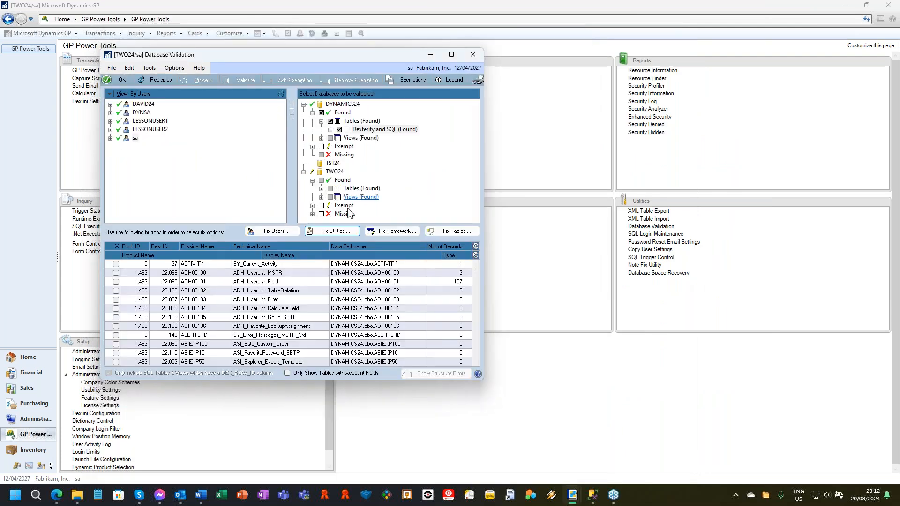
Step: Review the DYNAMICS24 tables listed as Incorrect Duplicate, Structure Correct and Structure Incorrect under Dexterity and SQL
double_click(375, 130)
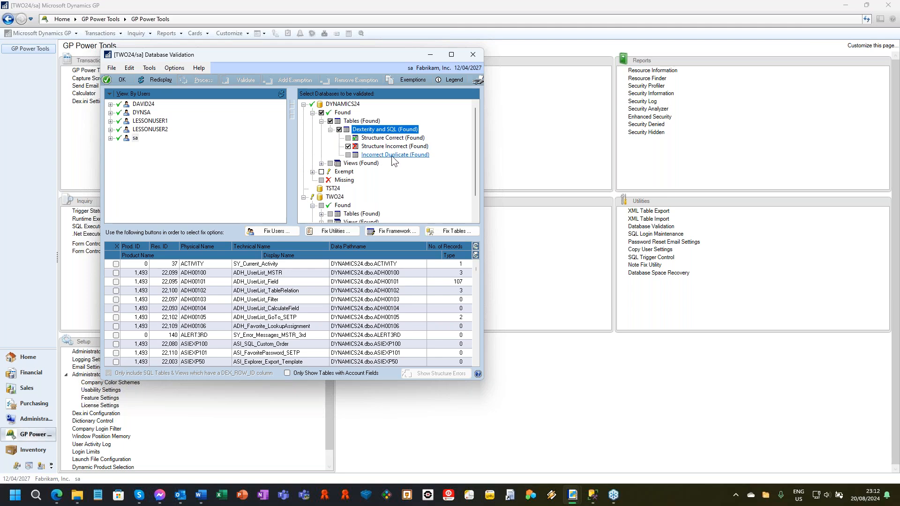
click(395, 154)
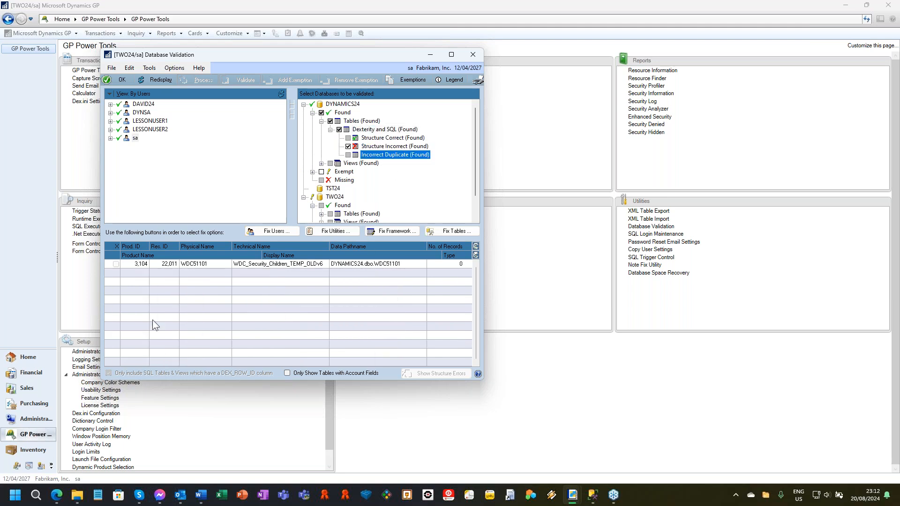
click(218, 263)
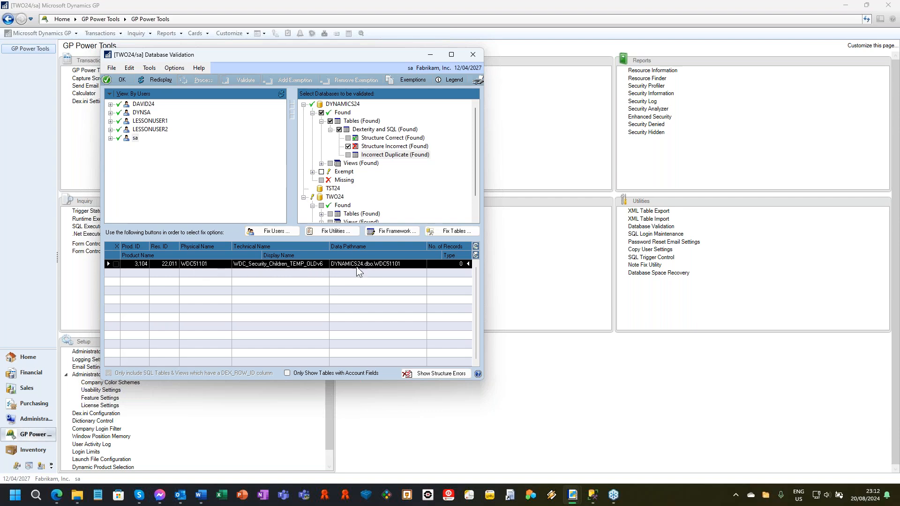
click(389, 147)
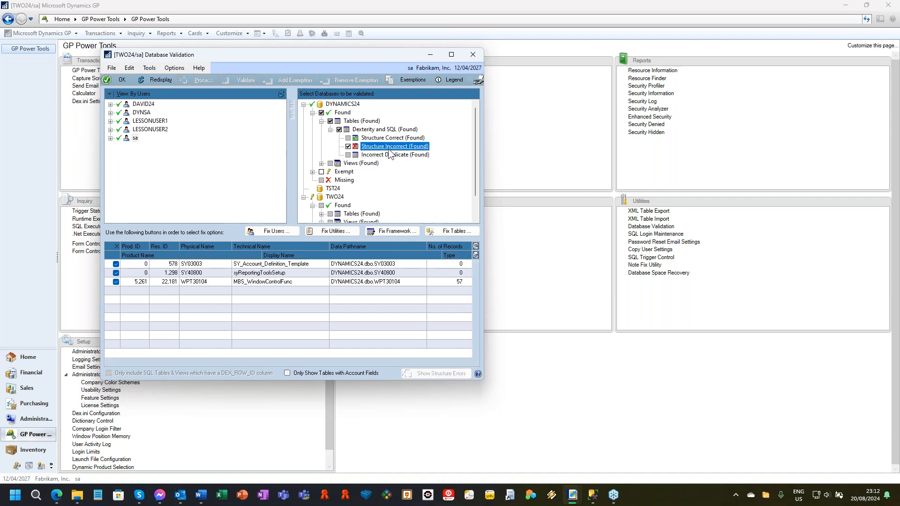
click(391, 138)
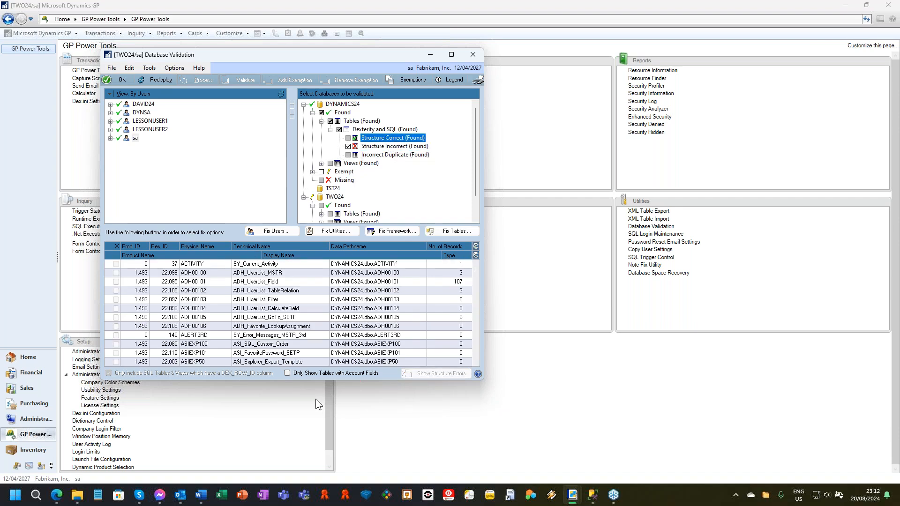
click(392, 146)
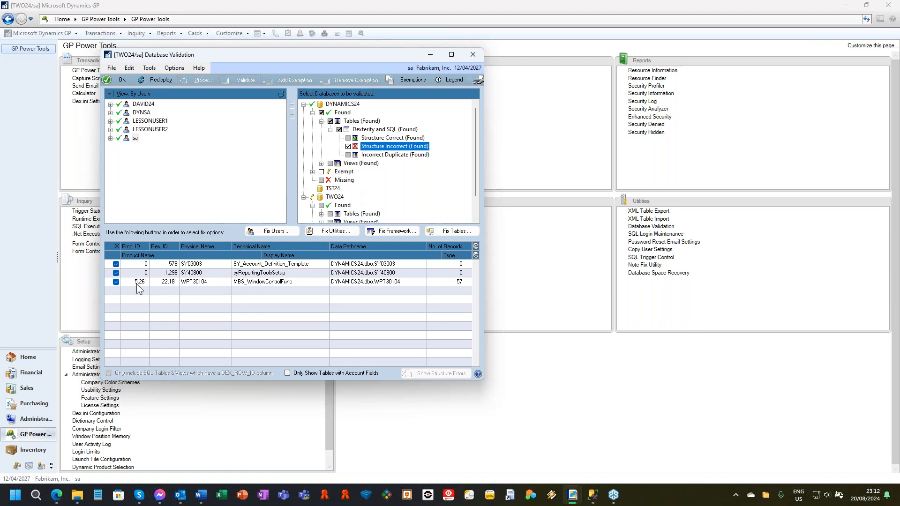
Step: Examine the table structure errors of SY03003 and SY40800
click(361, 265)
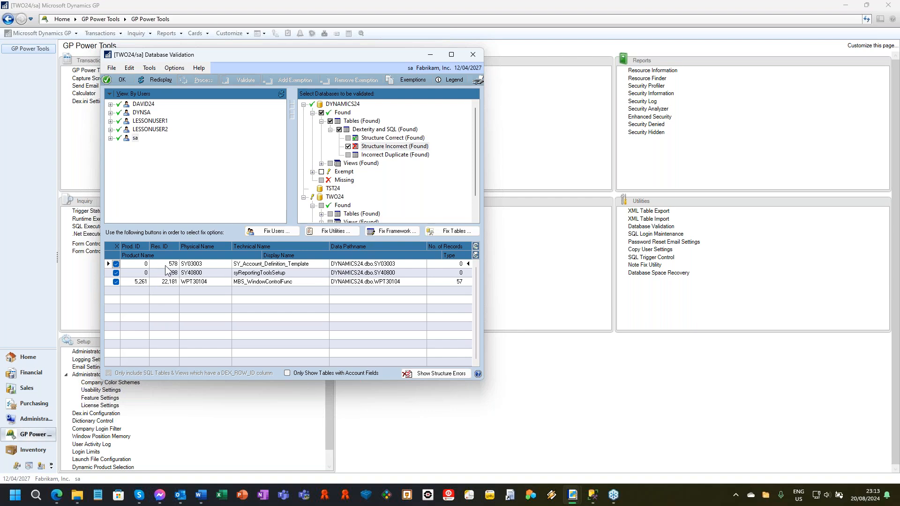
click(440, 374)
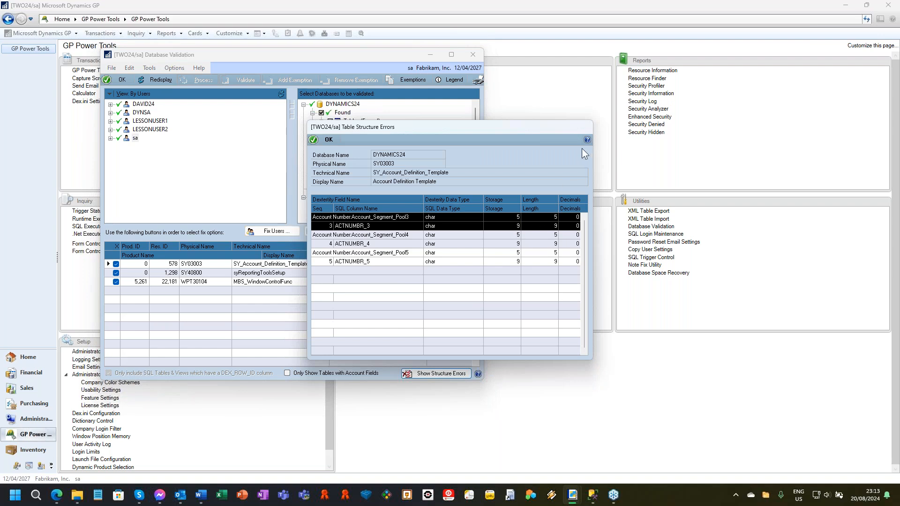
click(323, 141)
click(253, 275)
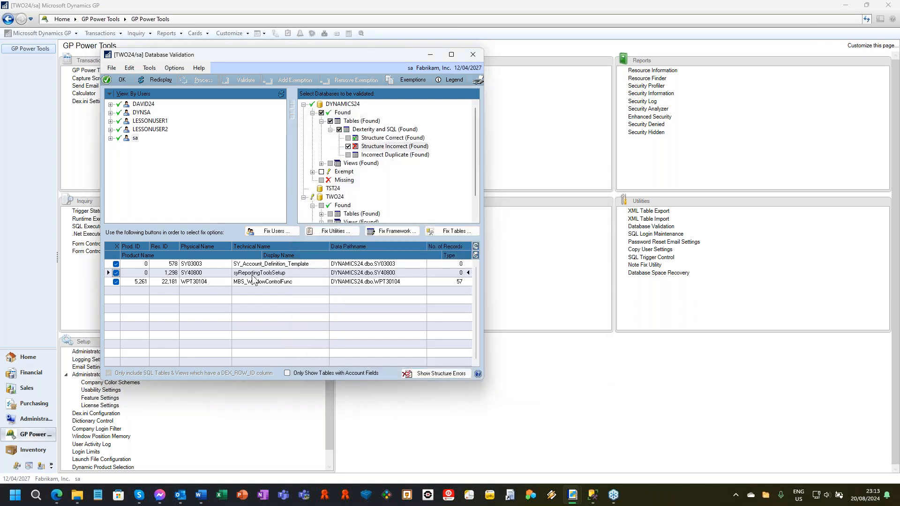
click(437, 374)
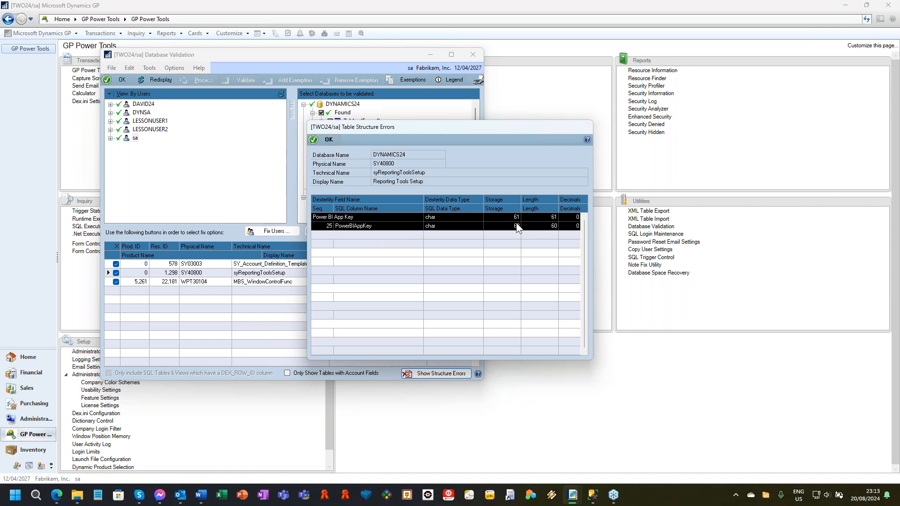
click(321, 140)
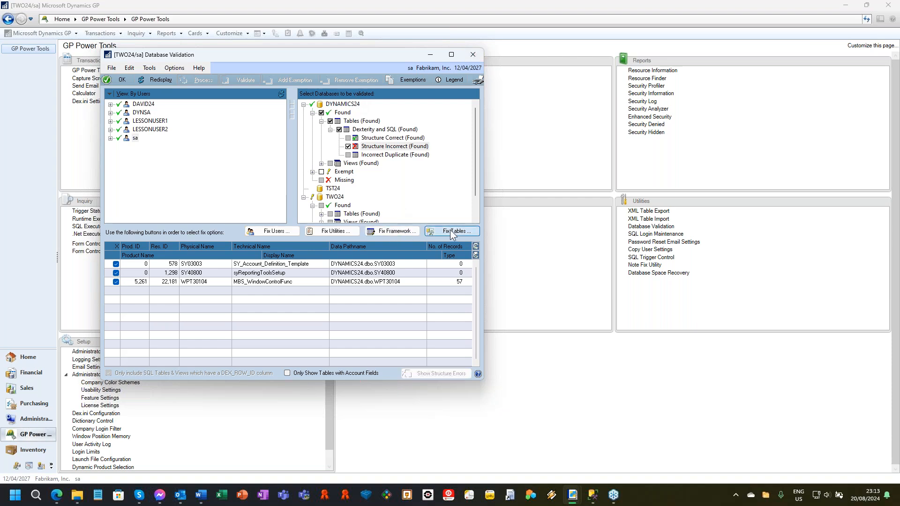
Step: Process Fix Tables with no tables marked, granting tables and procedures access to the DYNGRP SQL role where missing
click(453, 231)
click(430, 274)
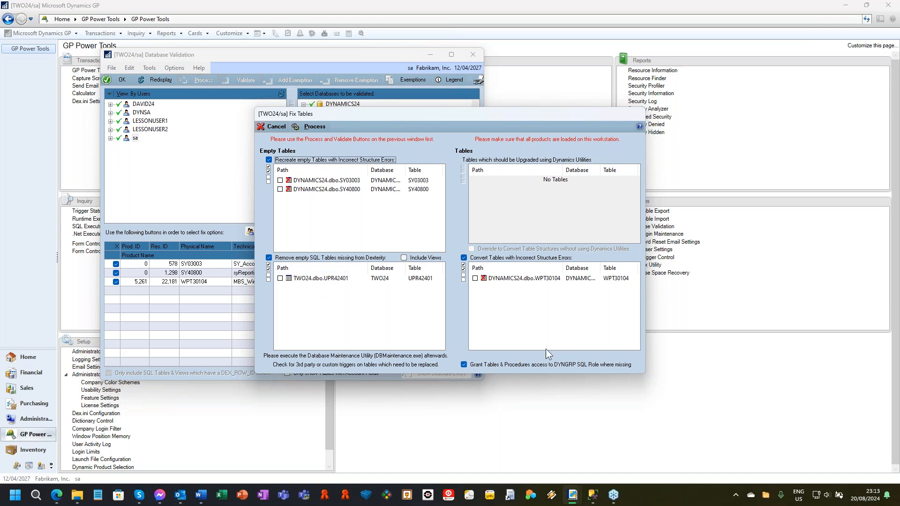
click(330, 279)
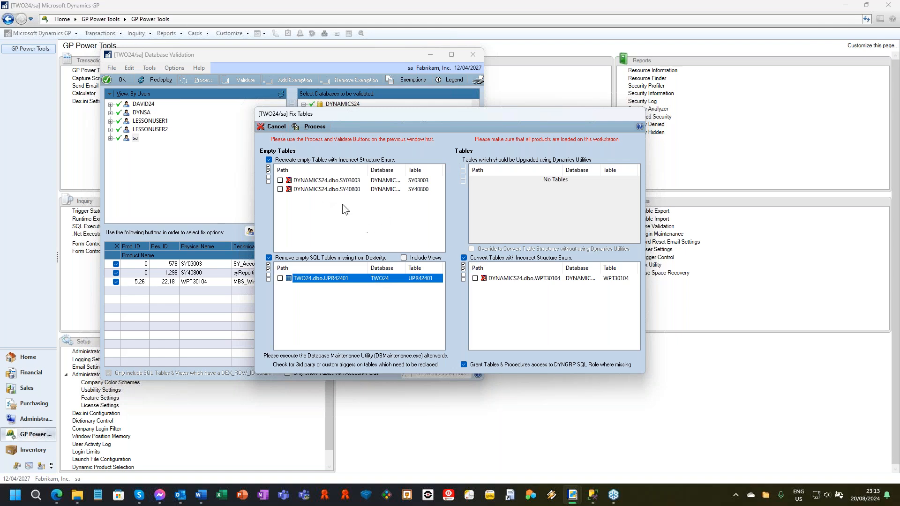
click(325, 127)
click(426, 273)
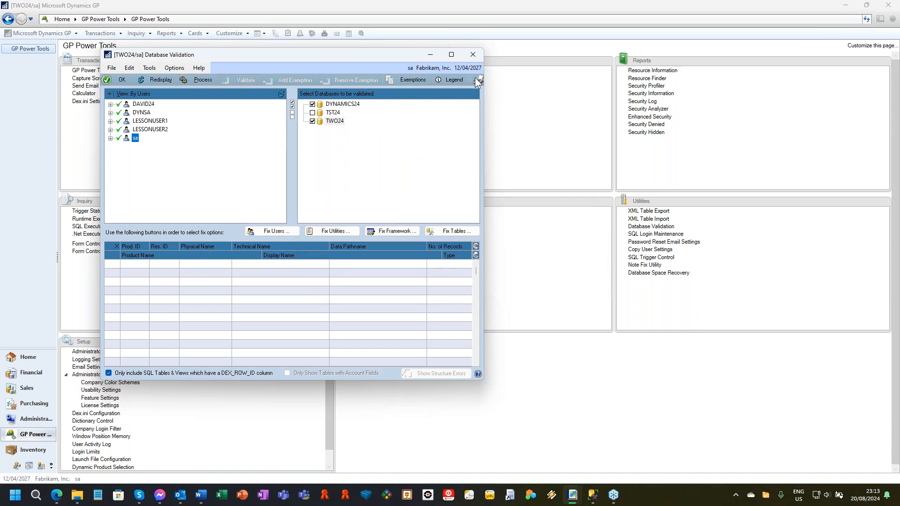
Step: Close Database Validation, output its log to screen, and close the log after reviewing it
click(474, 53)
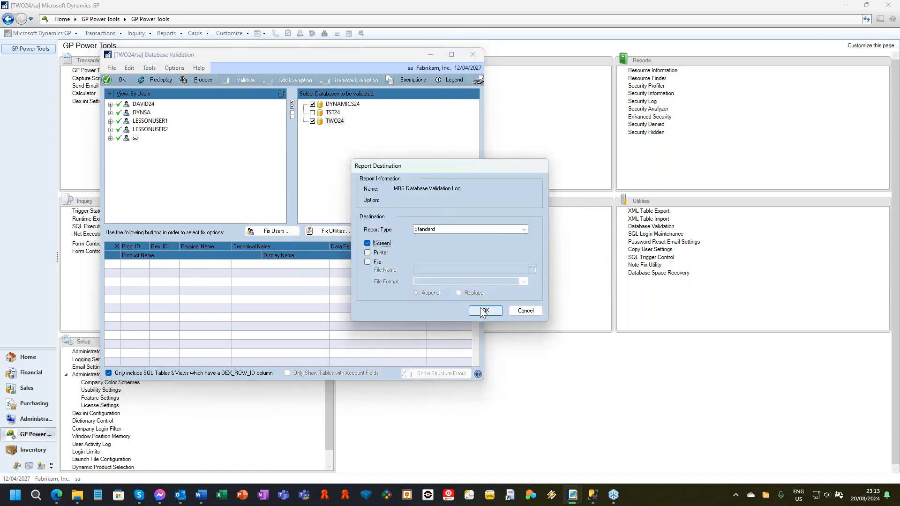
click(480, 307)
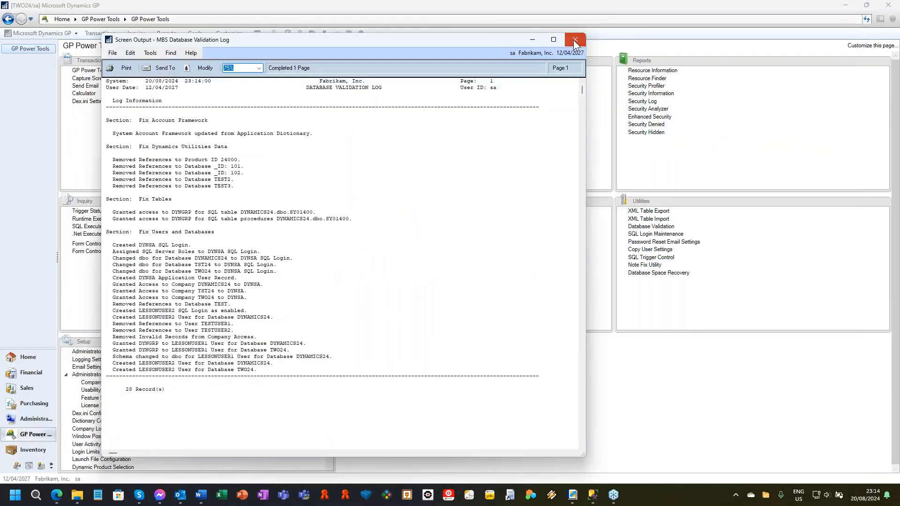
click(575, 41)
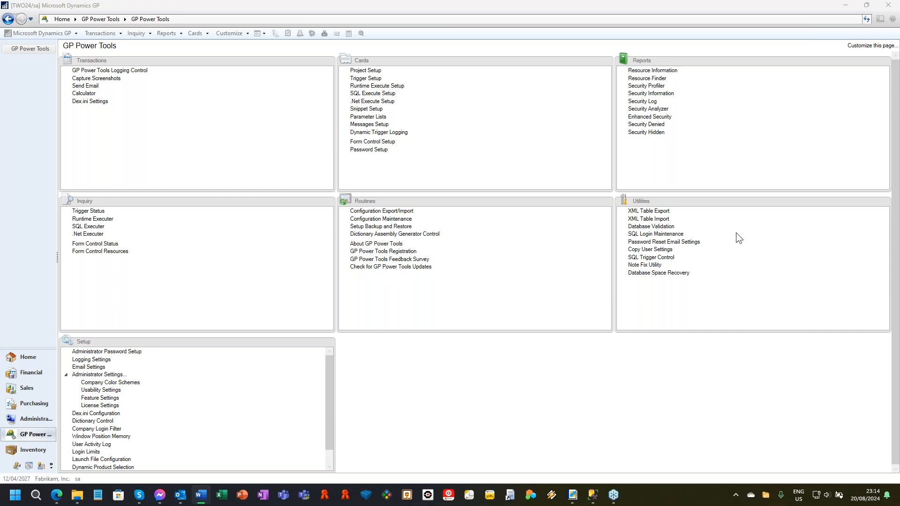
Step: In SQL Login Maintenance, mark LESSONUSER1 and LESSONUSER2 for a password reset with automatically generated passwords
click(643, 237)
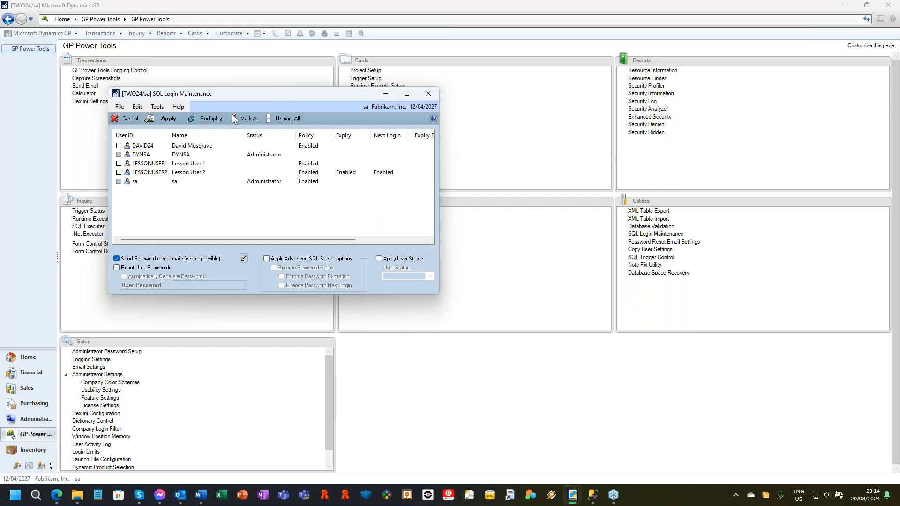
drag(256, 96, 298, 97)
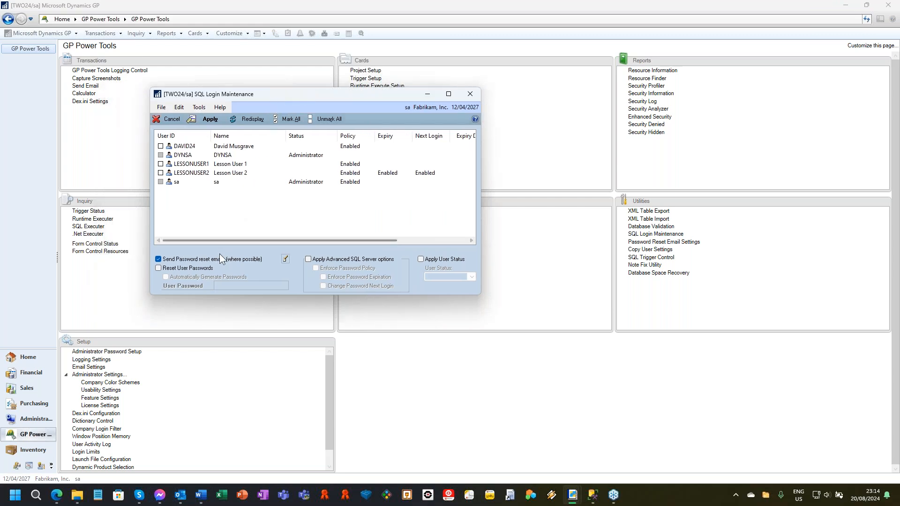
click(161, 164)
click(161, 173)
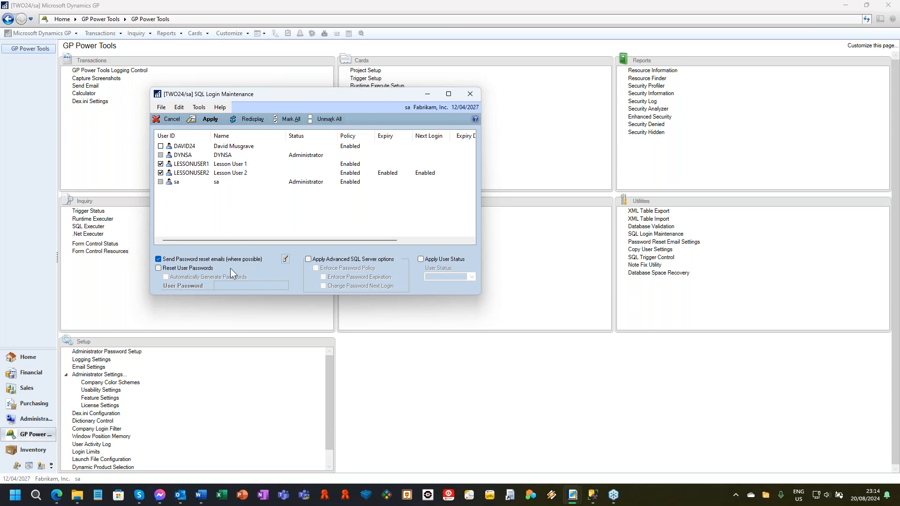
click(167, 268)
click(183, 278)
Step: Enable advanced SQL Server options for the marked logins: enforce password policy, enforce password expiration and change password at next login
click(308, 259)
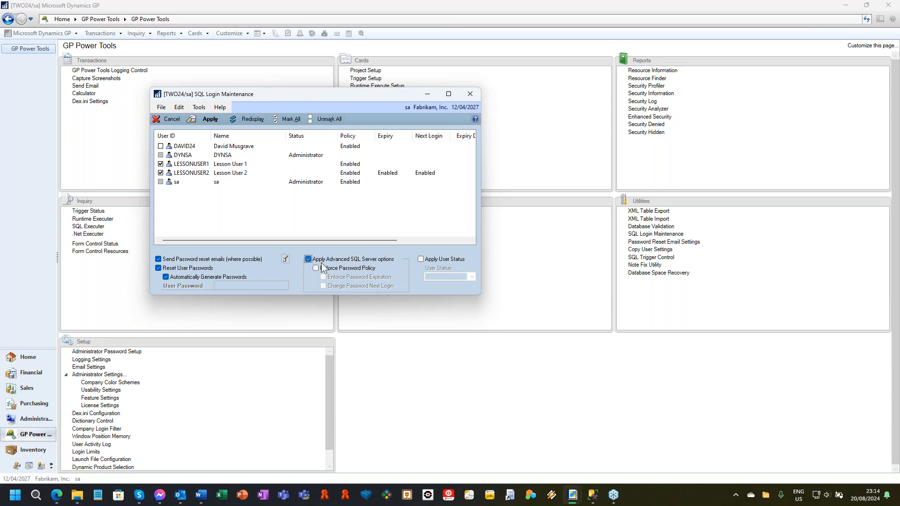
click(316, 268)
click(324, 277)
click(323, 286)
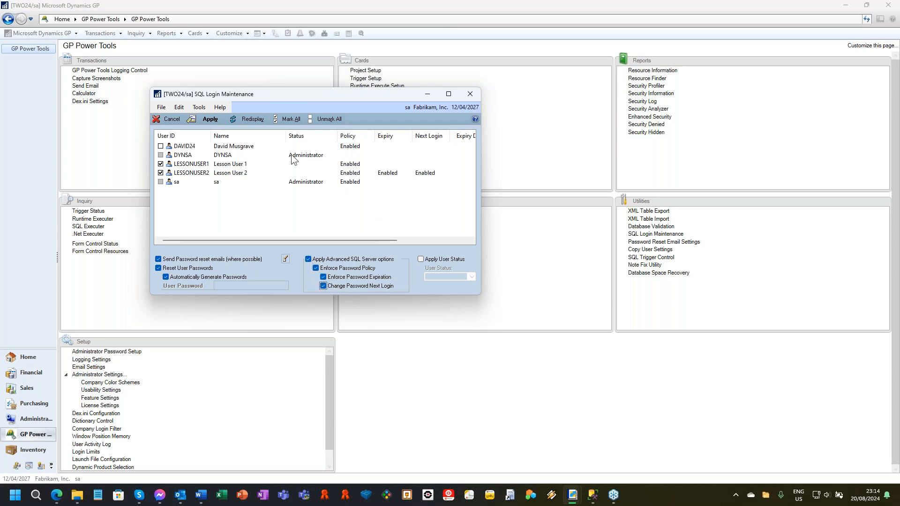
Step: Apply the login settings and password resets to the marked users, output the passwords report to screen, and close it
click(206, 121)
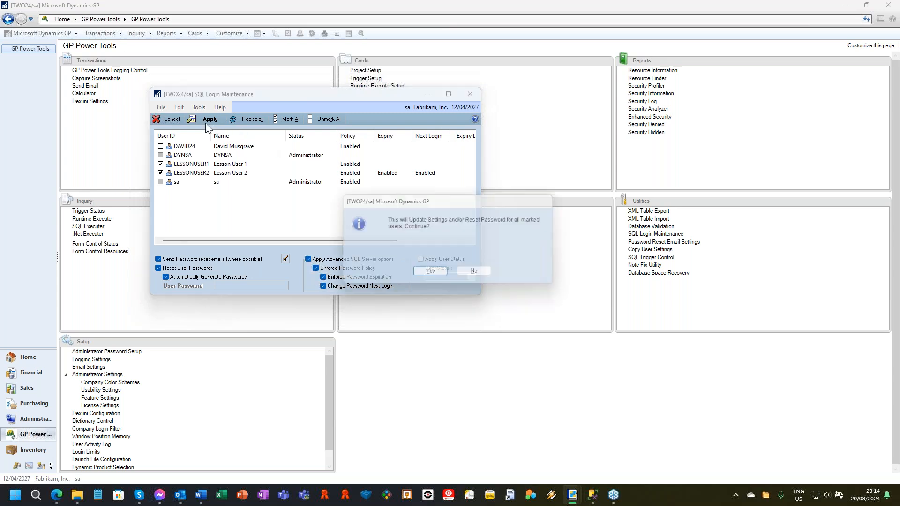
click(431, 274)
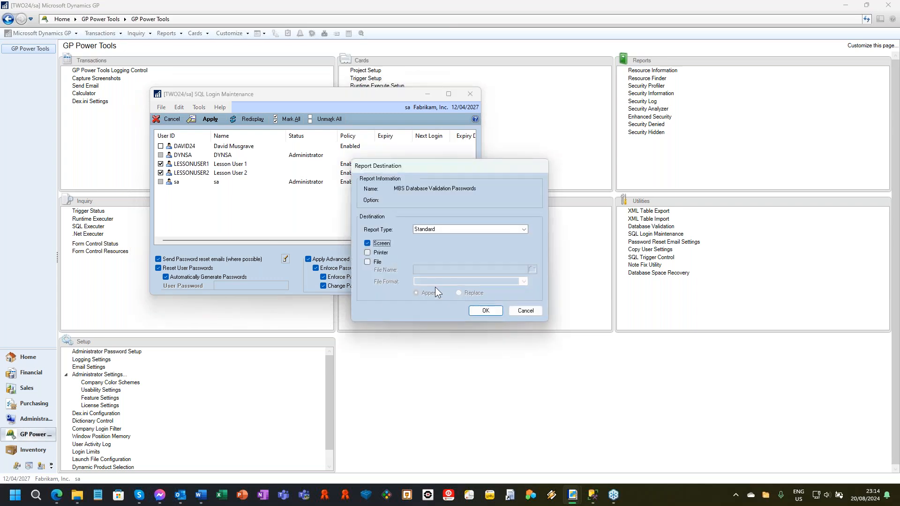
click(490, 310)
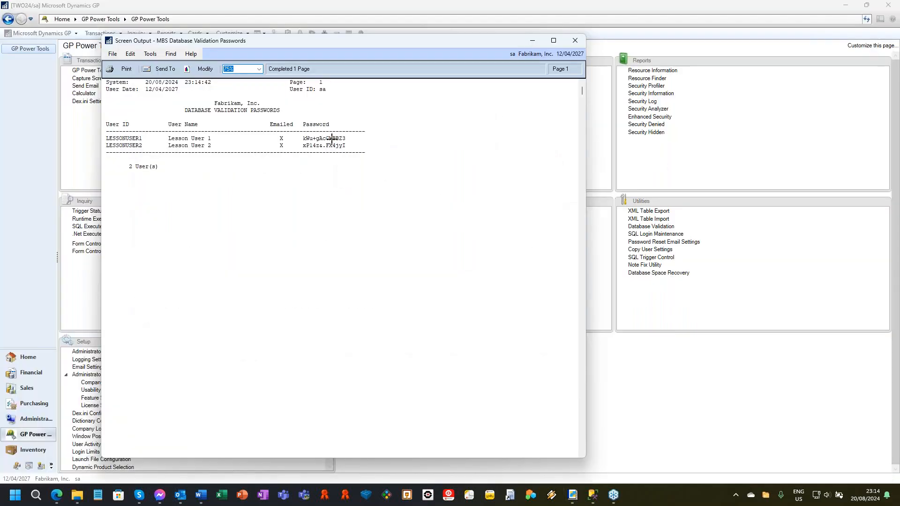
click(579, 41)
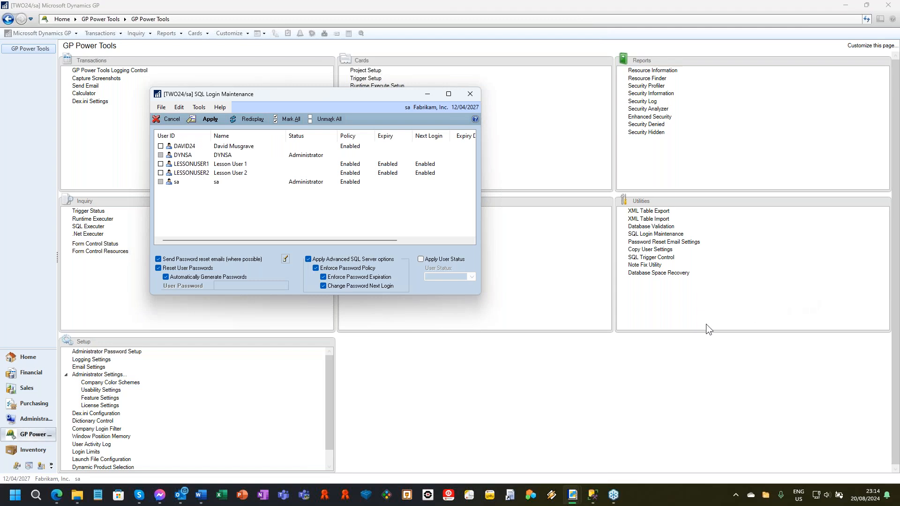
Step: Review the expiry, next login, user status and class details of the SQL logins, and close SQL Login Maintenance
click(789, 415)
drag(257, 241, 395, 240)
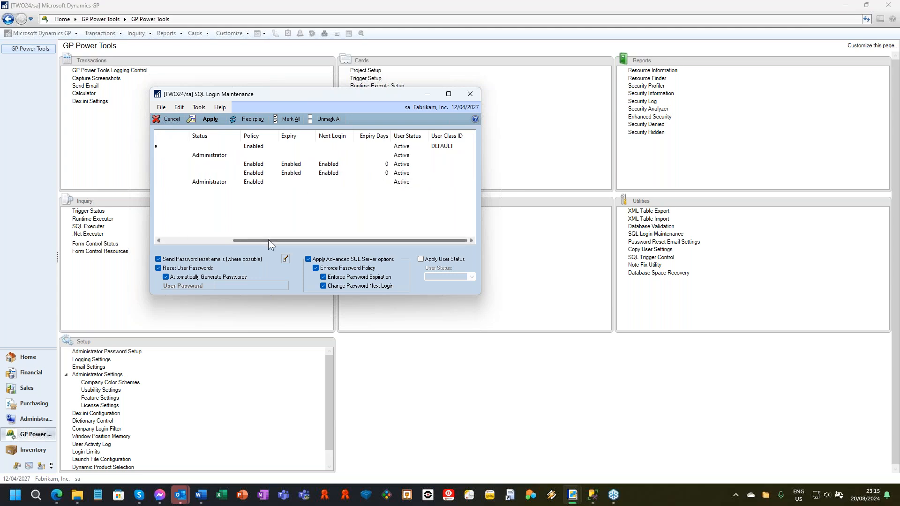
drag(273, 239, 203, 239)
click(180, 147)
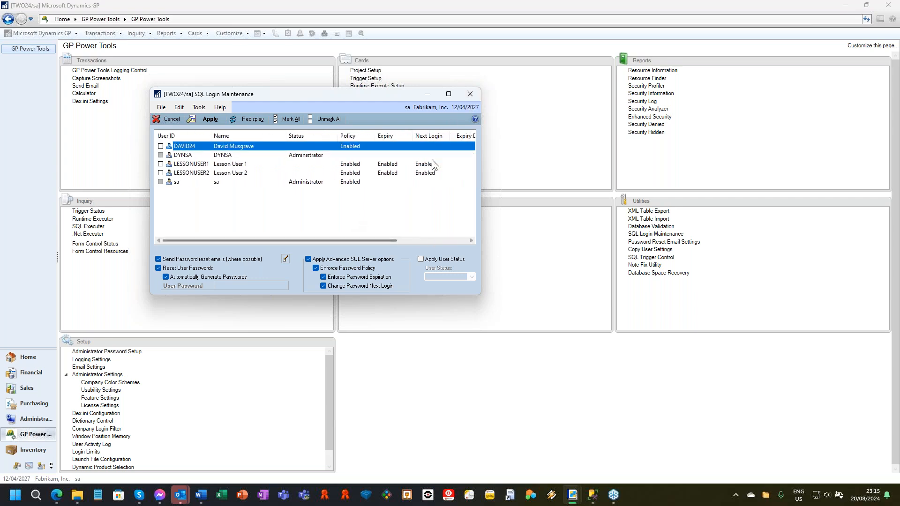
click(468, 95)
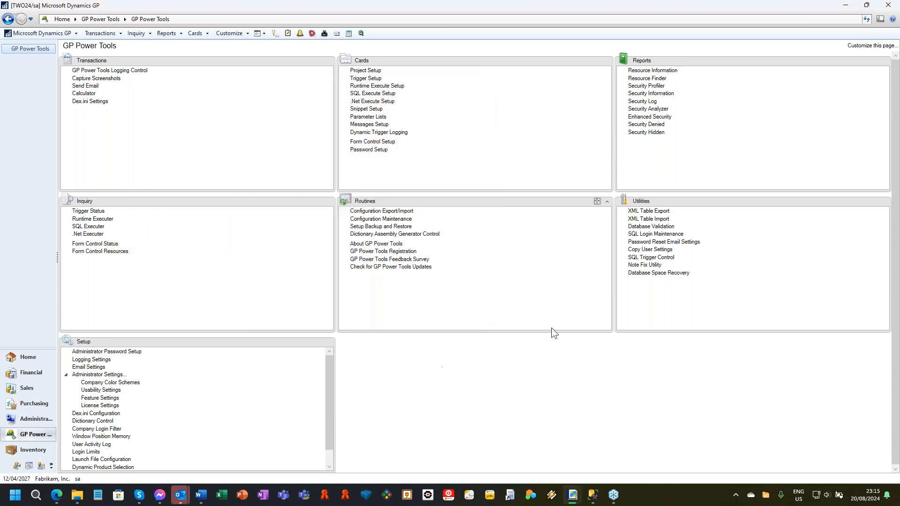
Step: Open Note Fix Utility, accepting the backup reminder, and process note indexes for both Fabrikam, Inc. and the Test Company
click(645, 265)
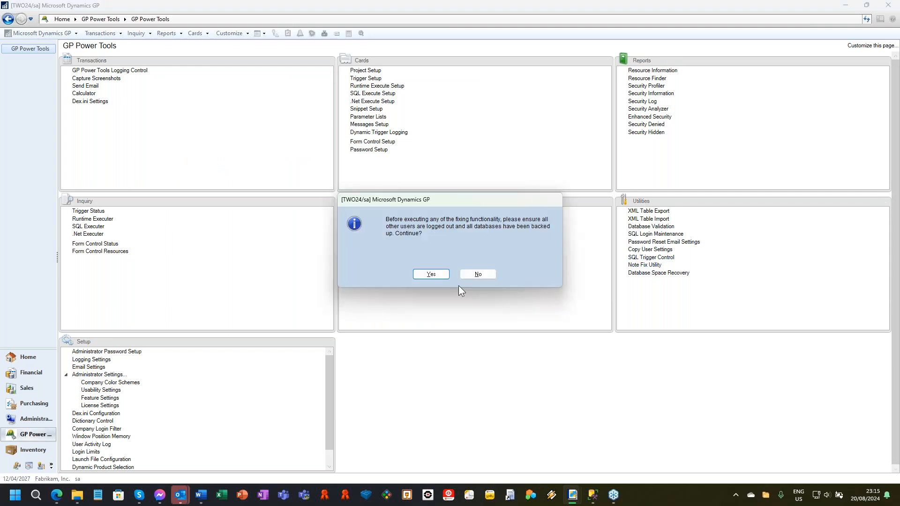
click(435, 274)
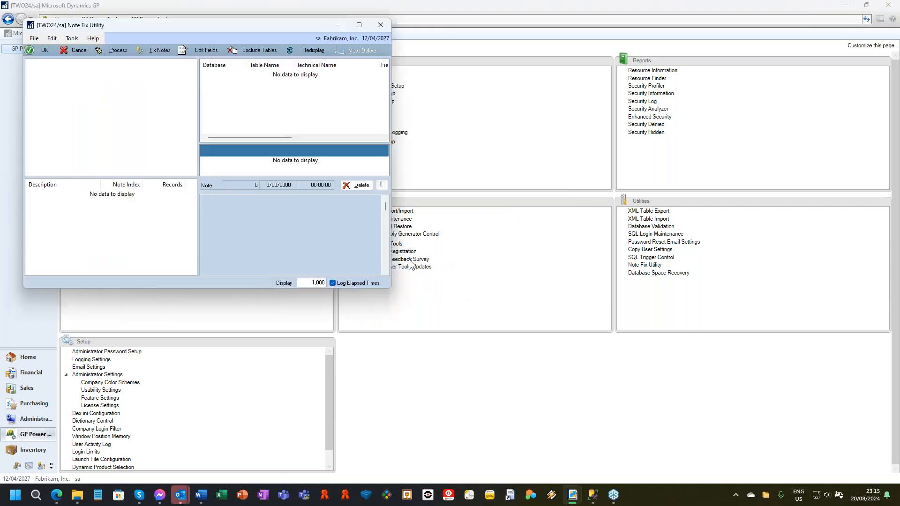
drag(196, 27, 399, 52)
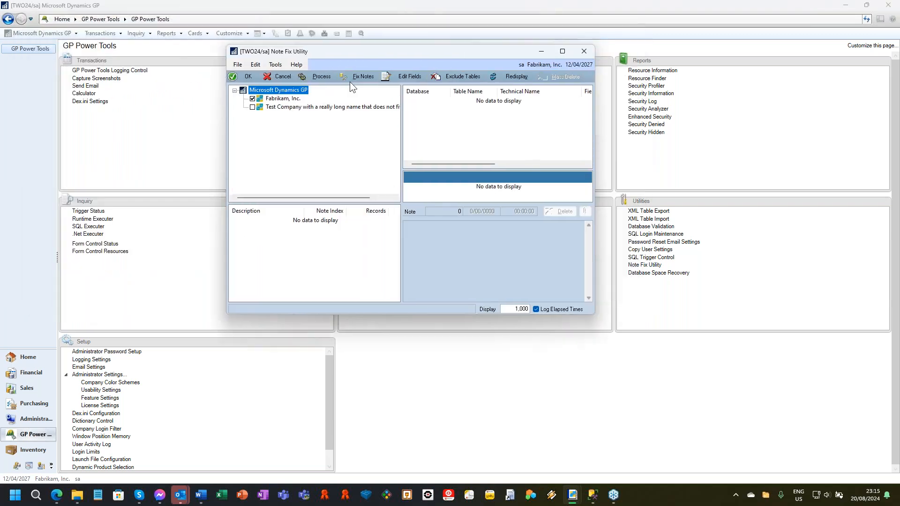
click(252, 107)
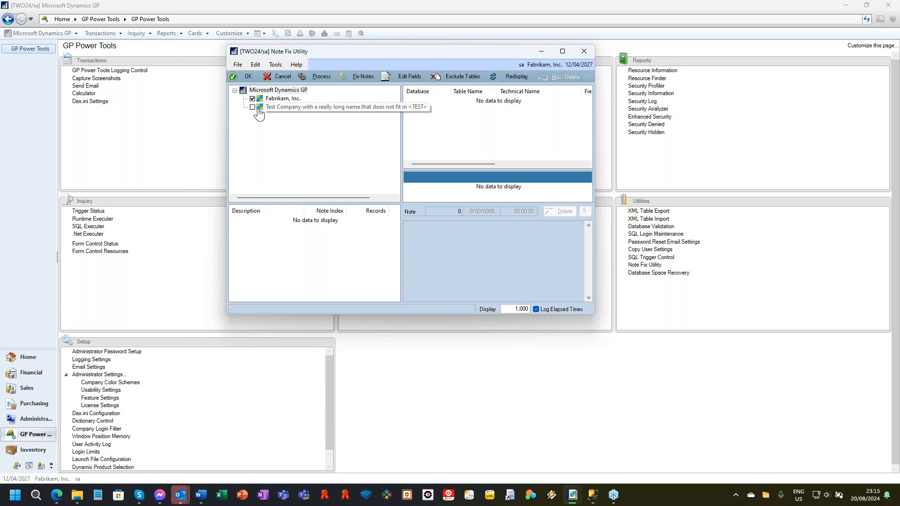
click(318, 76)
click(432, 273)
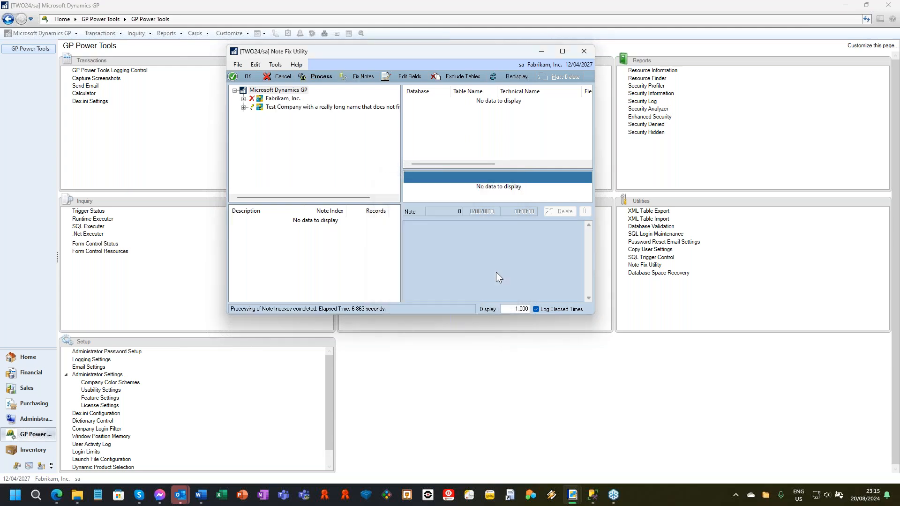
Step: Expand both companies' results and examine Fabrikam's missing note indexes, orphaned notes, duplicate note indexes and used duplicate note indexes
click(243, 107)
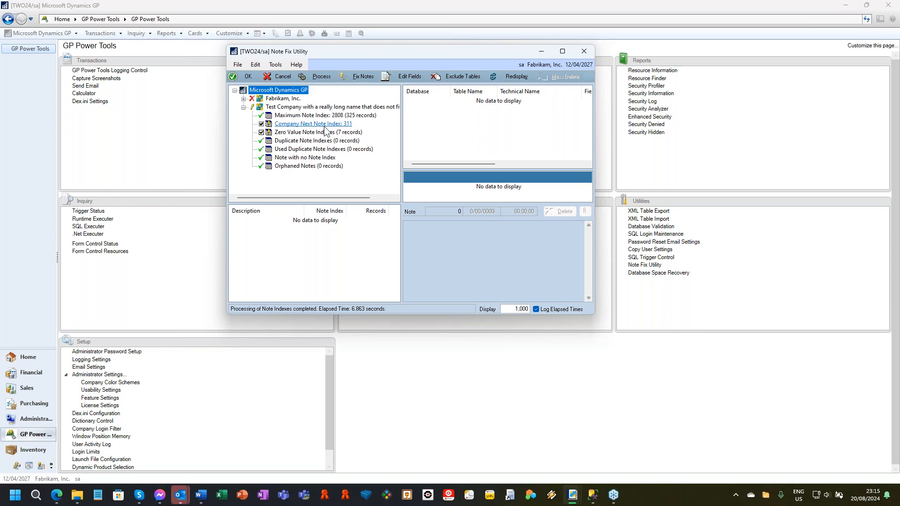
click(244, 99)
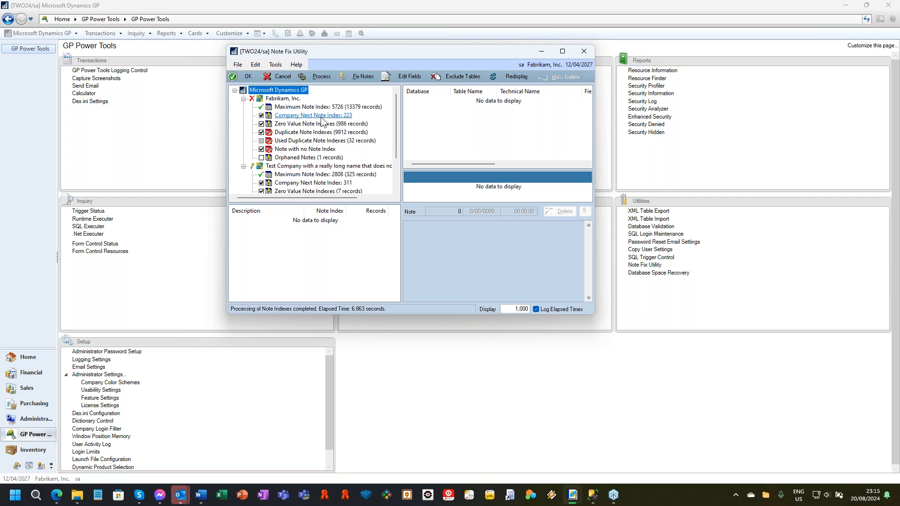
click(315, 150)
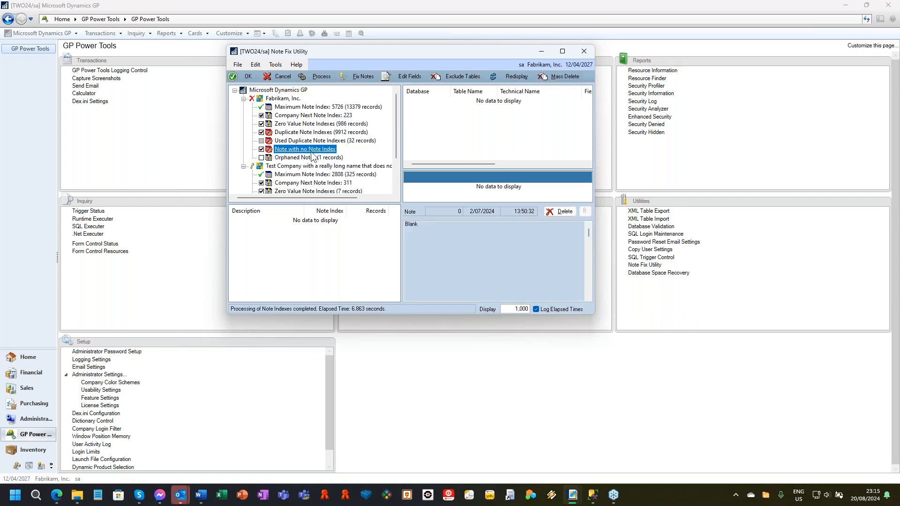
click(297, 160)
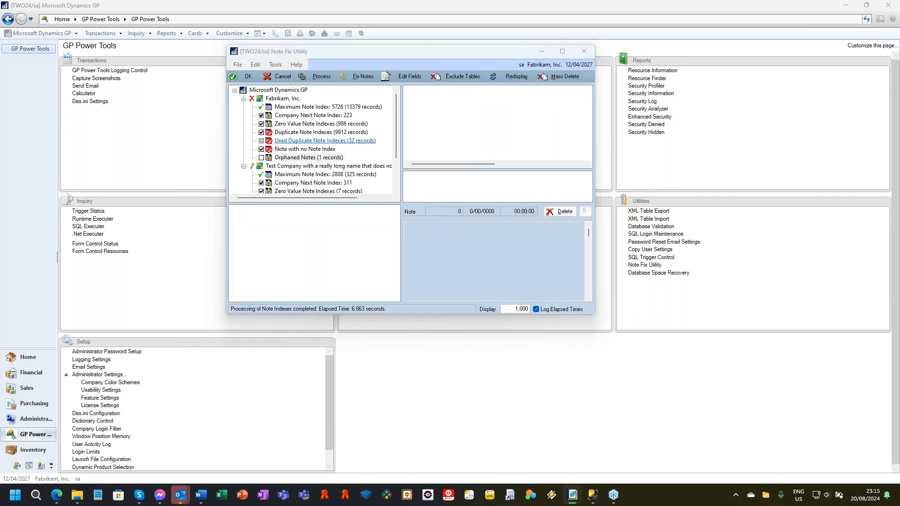
click(325, 141)
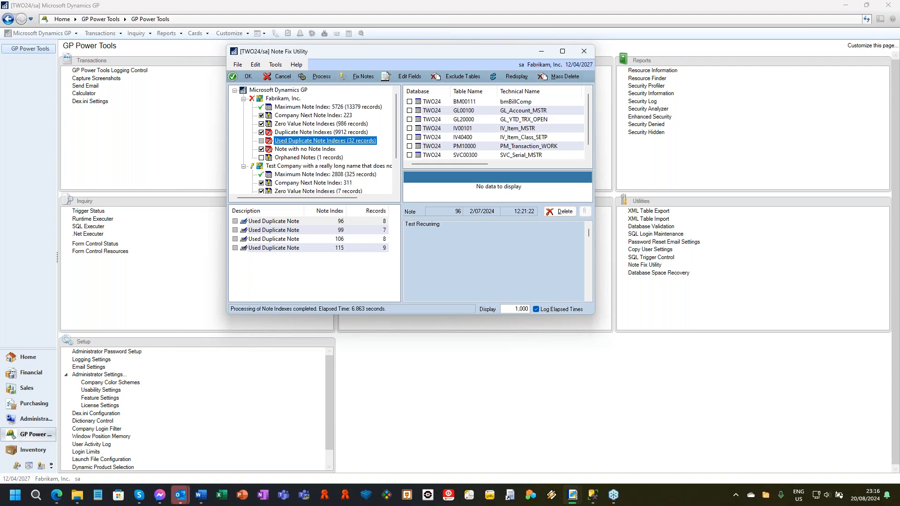
click(313, 133)
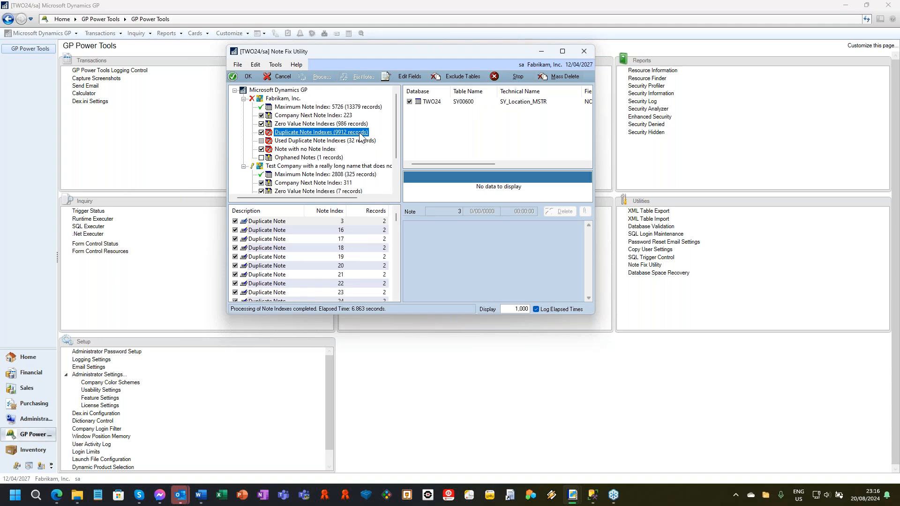
click(317, 142)
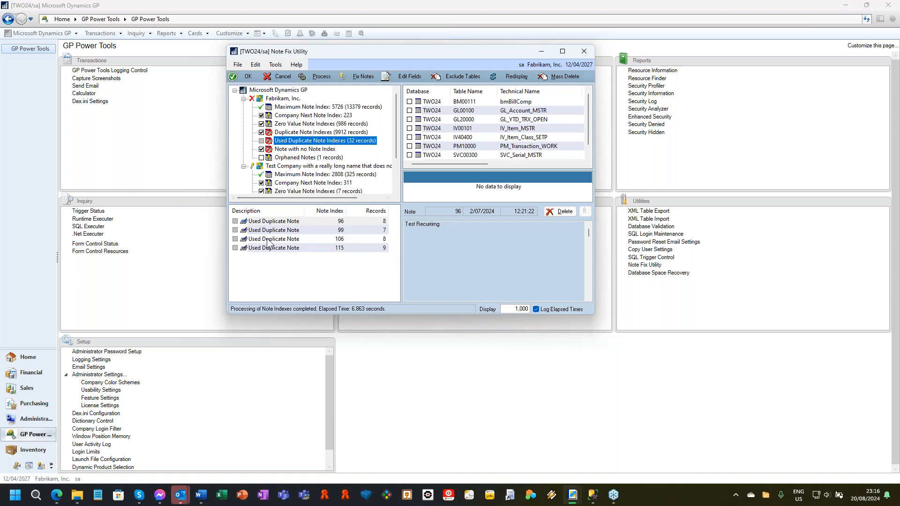
Step: Inspect the records sharing used duplicate note index 96 in the item class, item, GL account, GL transaction and PM transaction tables
click(343, 222)
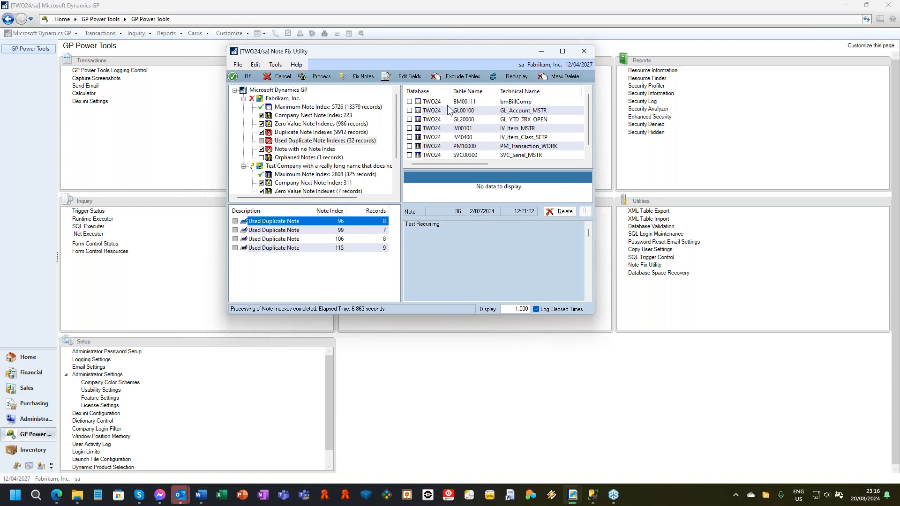
click(450, 138)
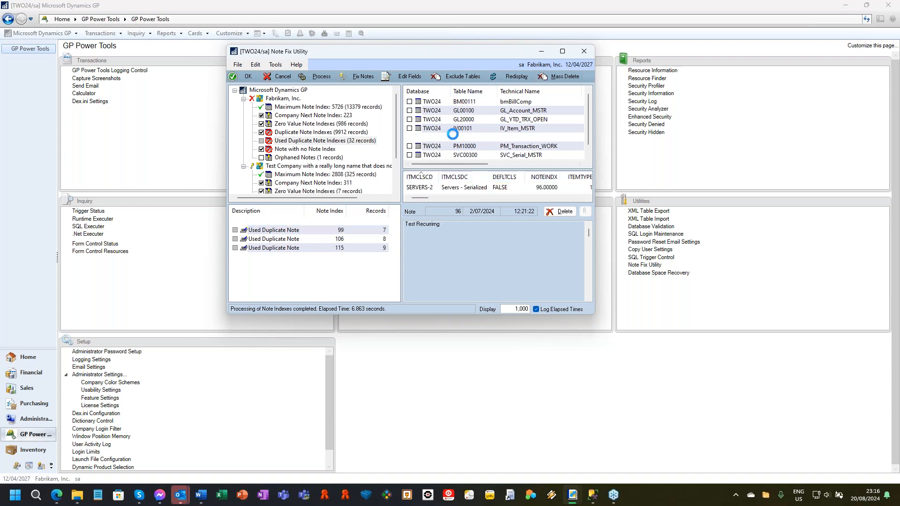
drag(592, 313, 826, 307)
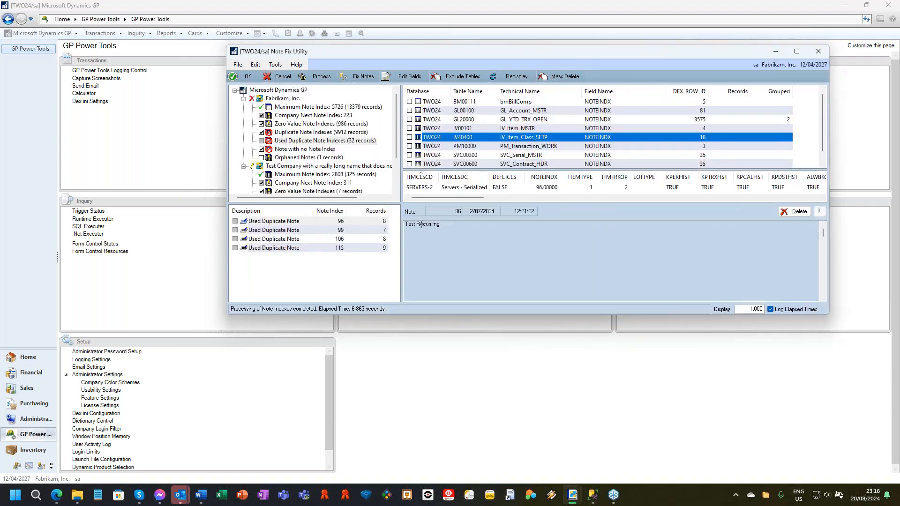
scroll(467, 138, down, 1)
scroll(467, 135, up, 1)
click(505, 131)
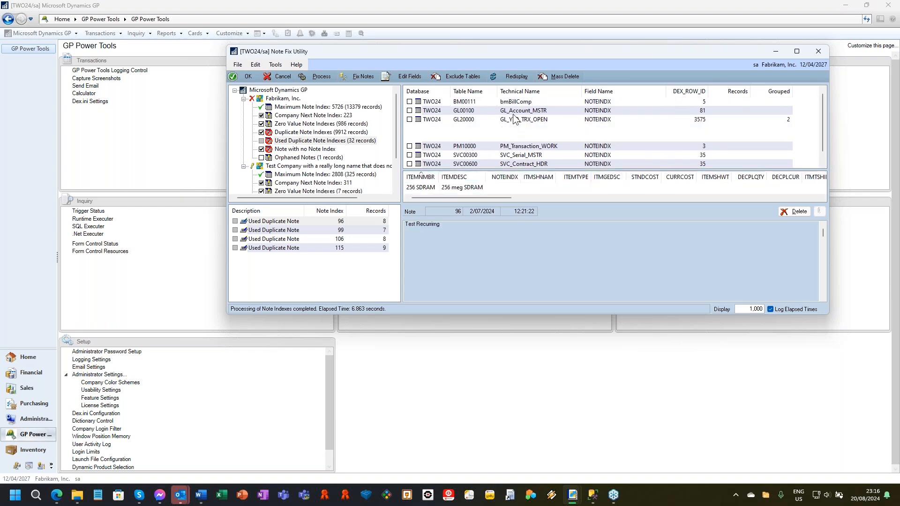
click(516, 112)
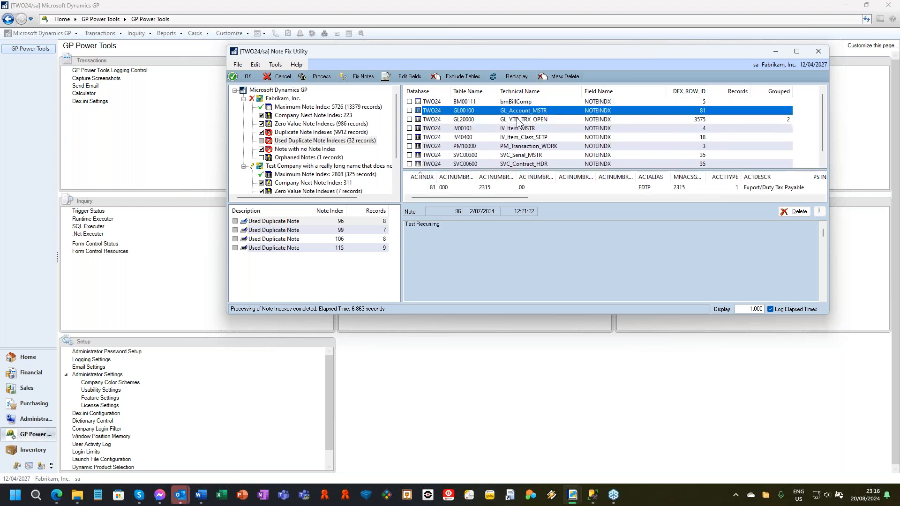
click(517, 120)
click(507, 146)
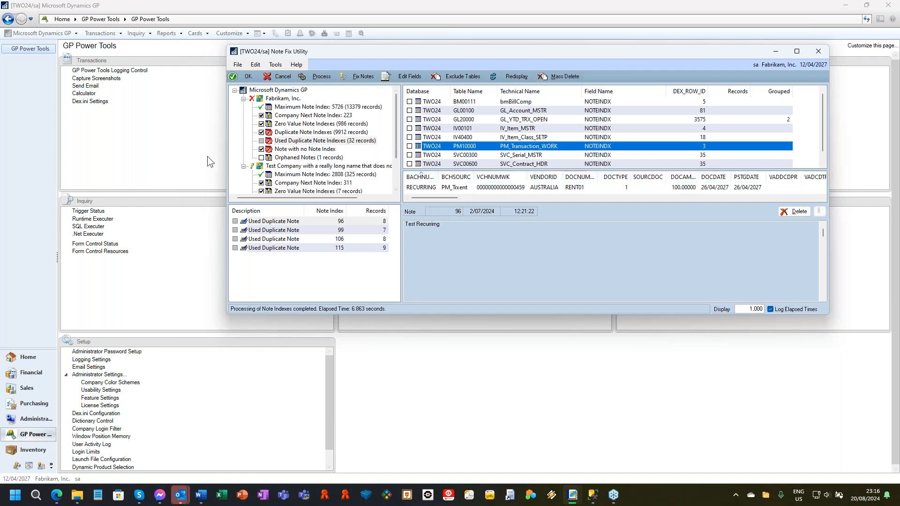
Step: Review the tables with zero value note indexes in Fabrikam, Inc., and close Note Fix Utility without fixing anything
click(323, 123)
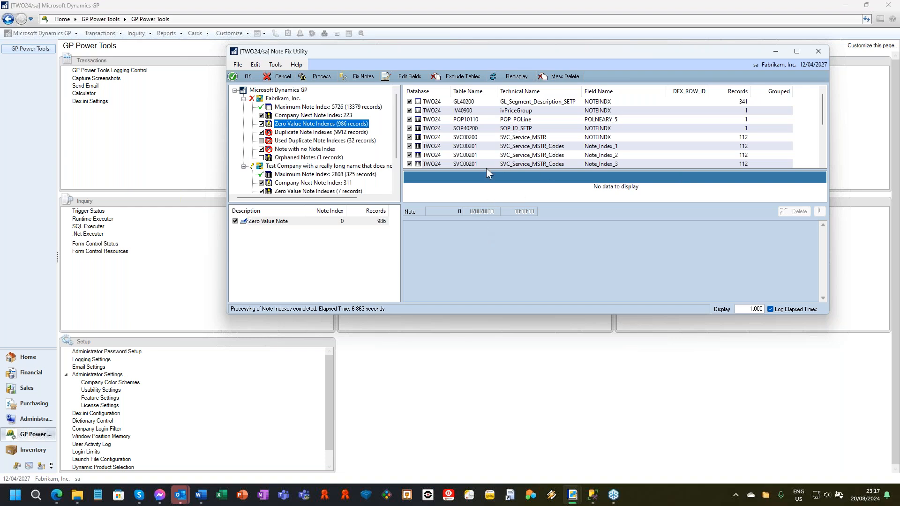
drag(496, 55, 382, 55)
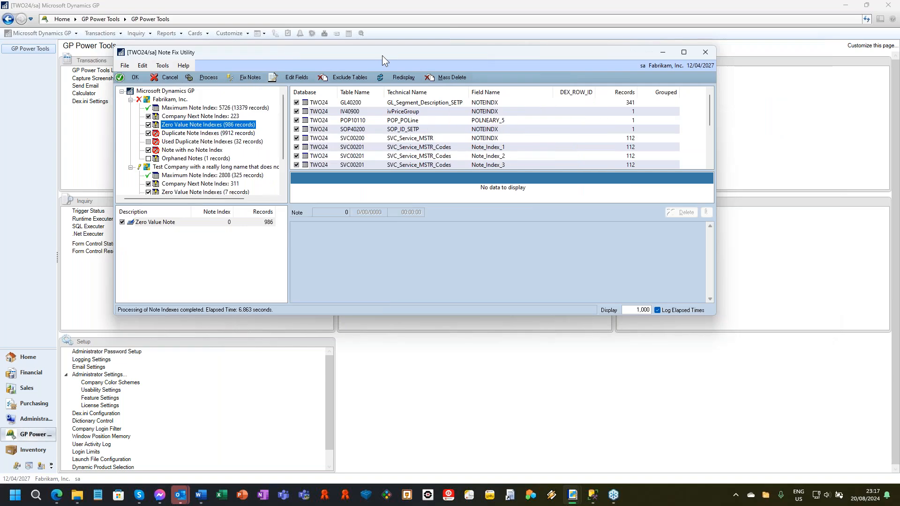
drag(715, 209, 592, 240)
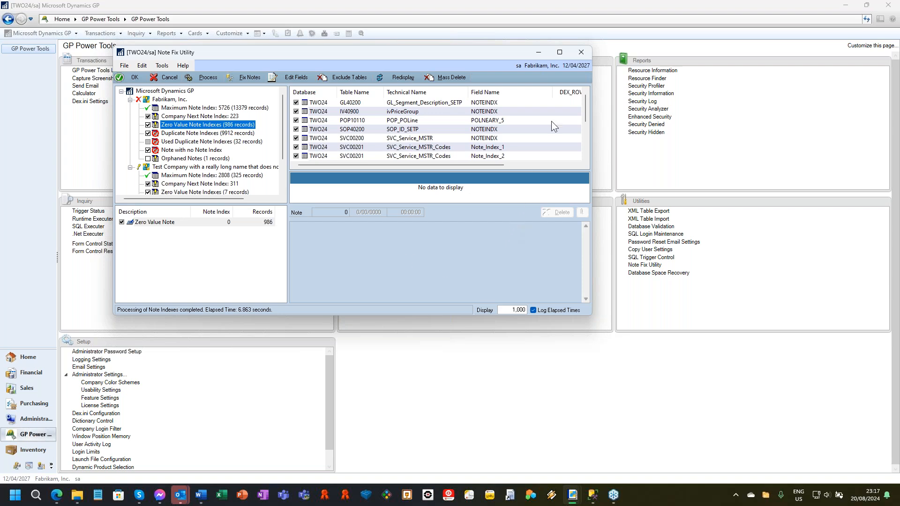
click(586, 54)
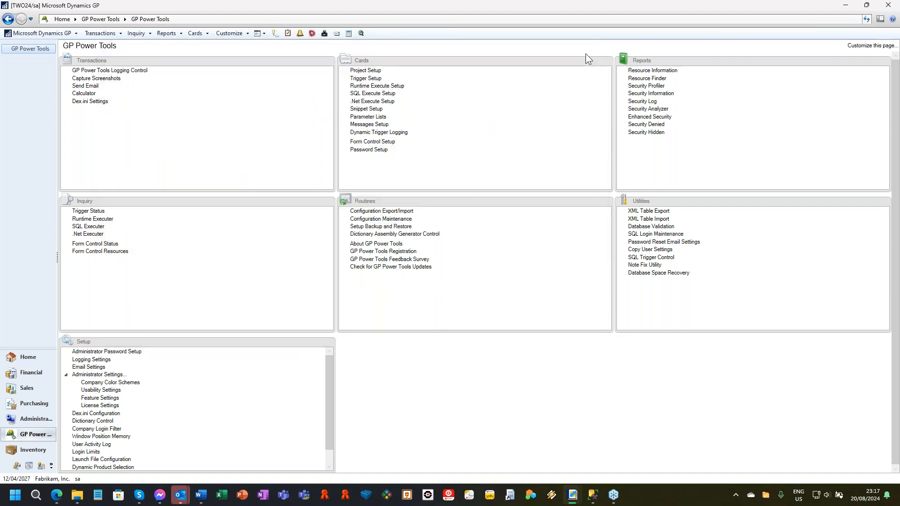
Step: Open Database Space Recovery, accepting its opening prompt, and sort the TWO24 heap tables by record count, highest first
click(660, 274)
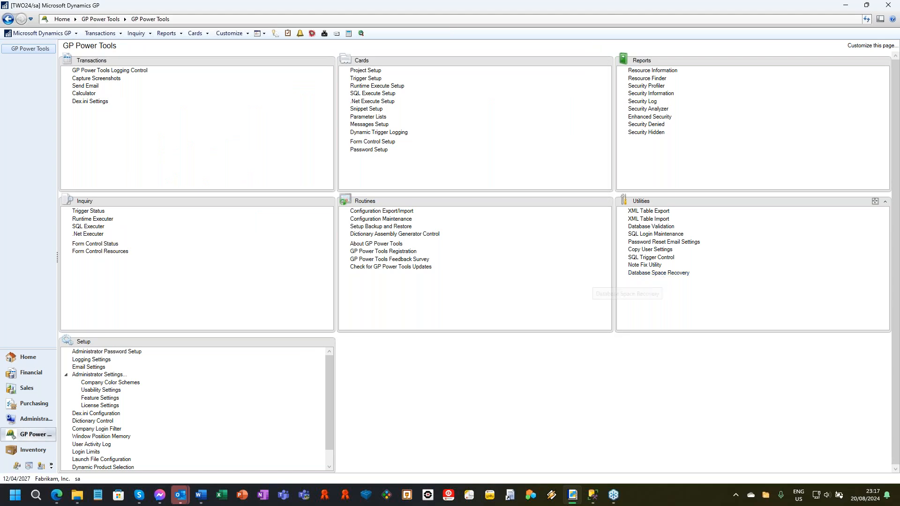
click(415, 276)
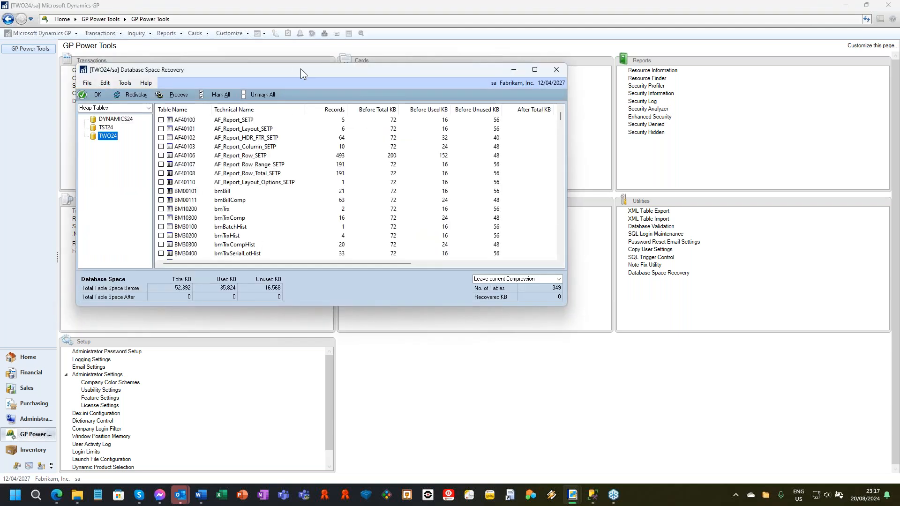
drag(323, 68, 471, 82)
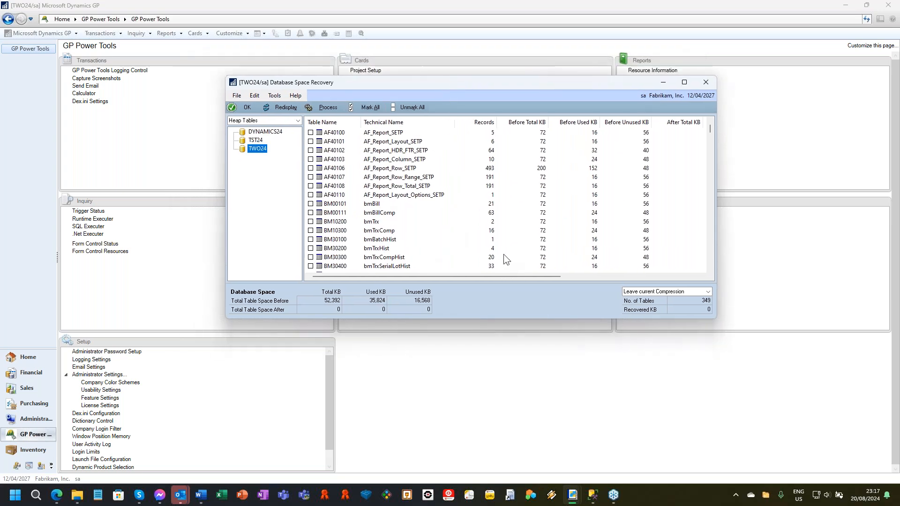
click(479, 125)
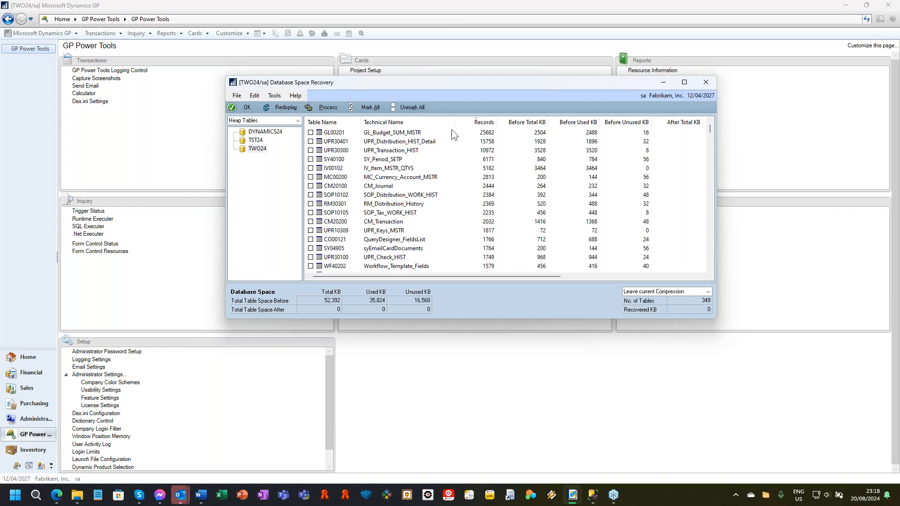
Step: Mark the heap tables GL00201, UPR30401, UPR30300 and SY40100 for space recovery
click(310, 132)
click(311, 141)
click(311, 150)
click(310, 159)
click(378, 133)
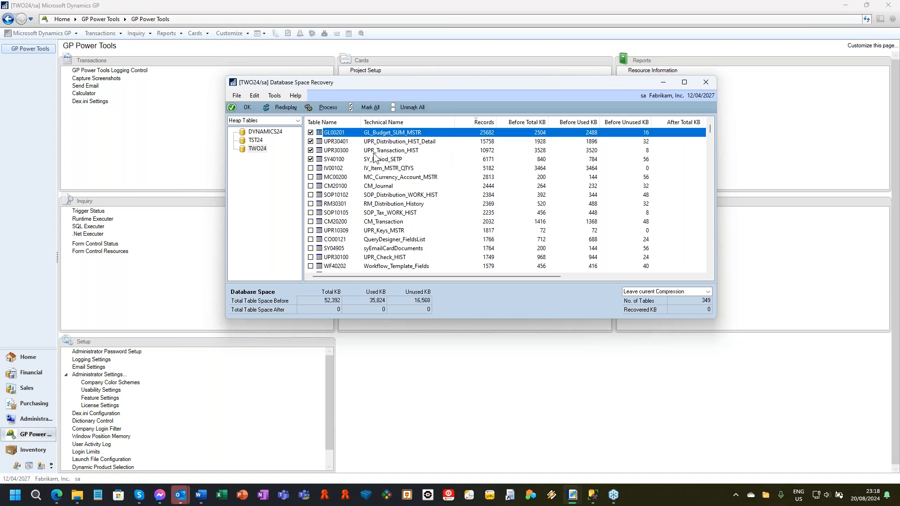
Step: Mark the heap table IV00102 for space recovery along with the four larger tables, and check the available table types, keeping Heap Tables
shift+click(376, 160)
shift+click(414, 169)
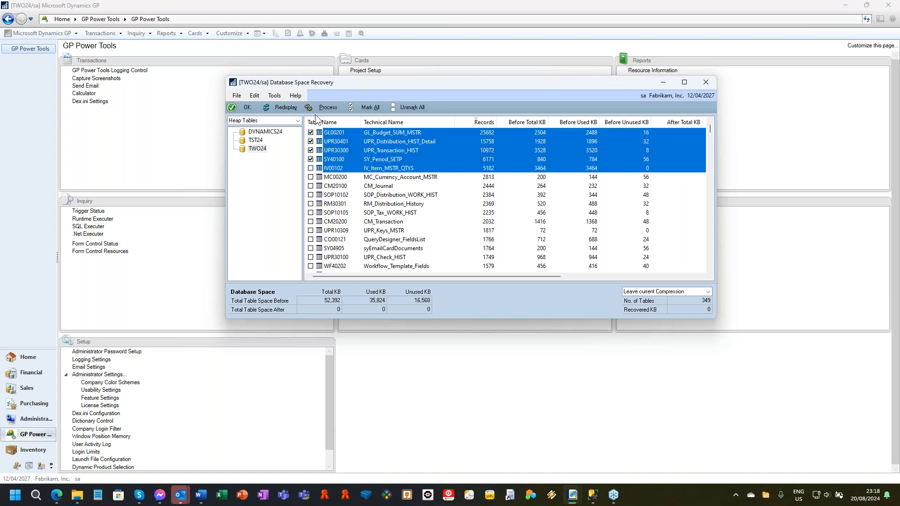
click(370, 108)
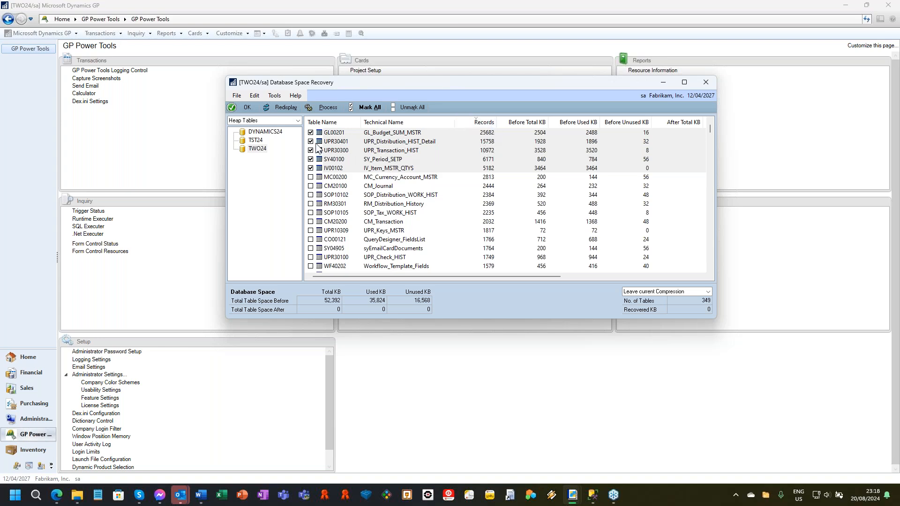
click(298, 121)
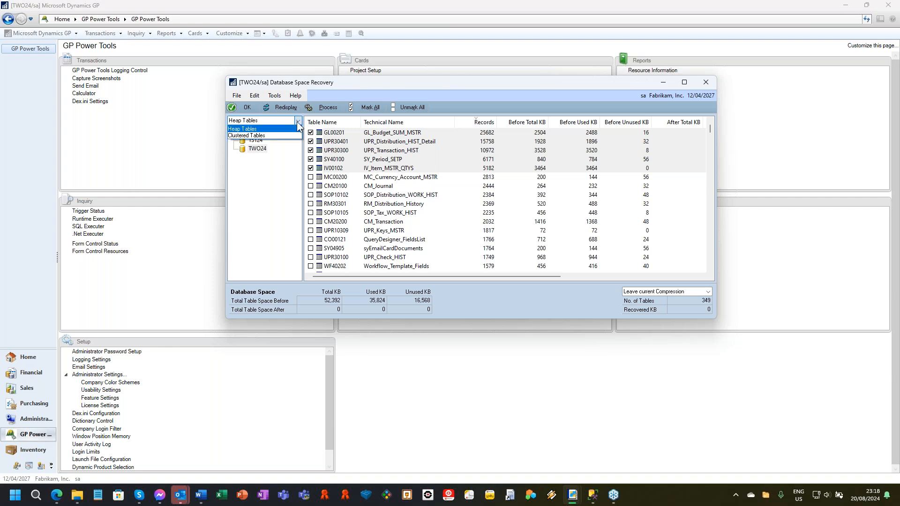
click(298, 123)
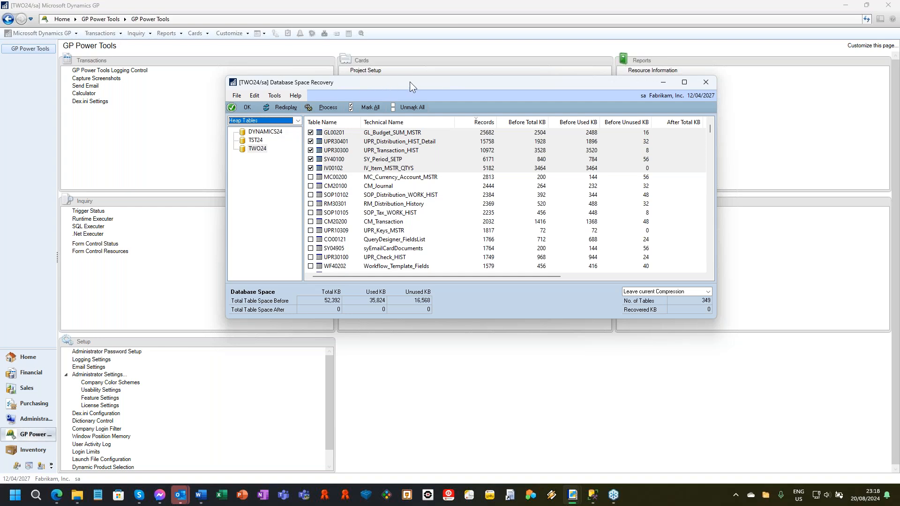
Step: Process the five marked TWO24 heap tables with Add Page Compression, confirming the space recovery
click(679, 293)
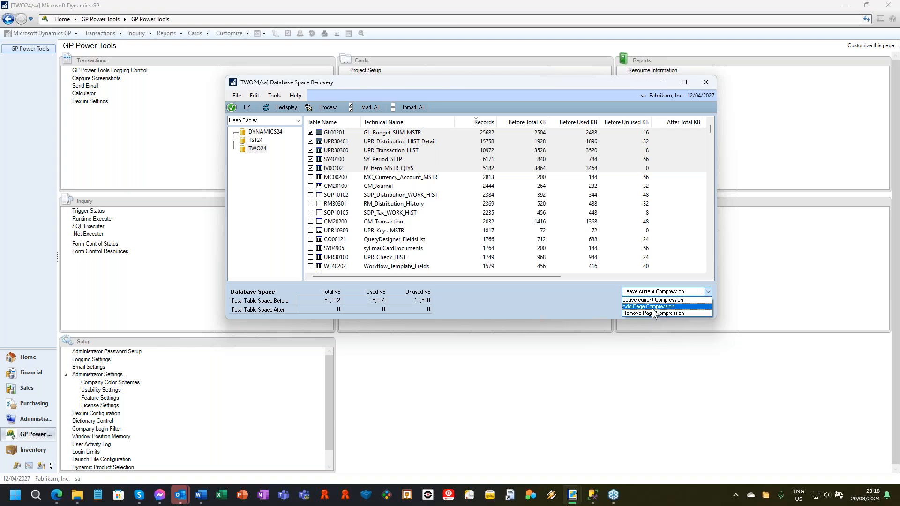
click(656, 306)
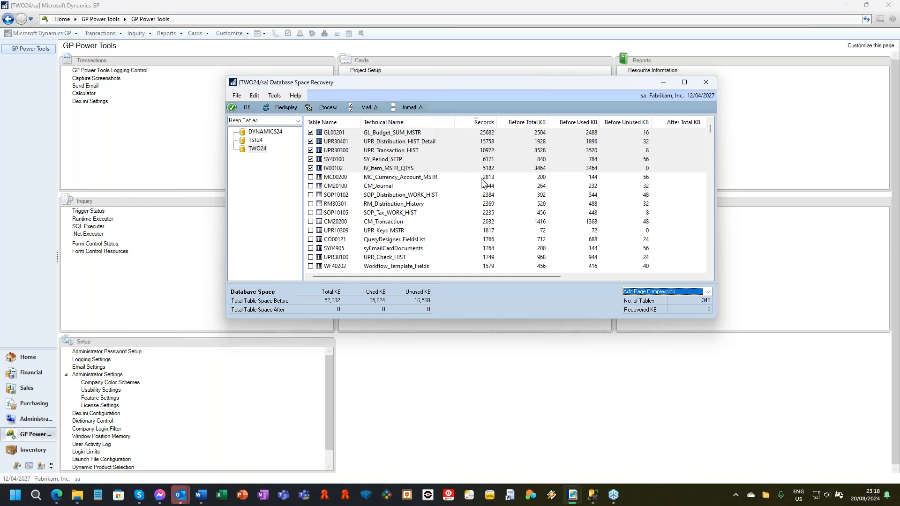
click(327, 106)
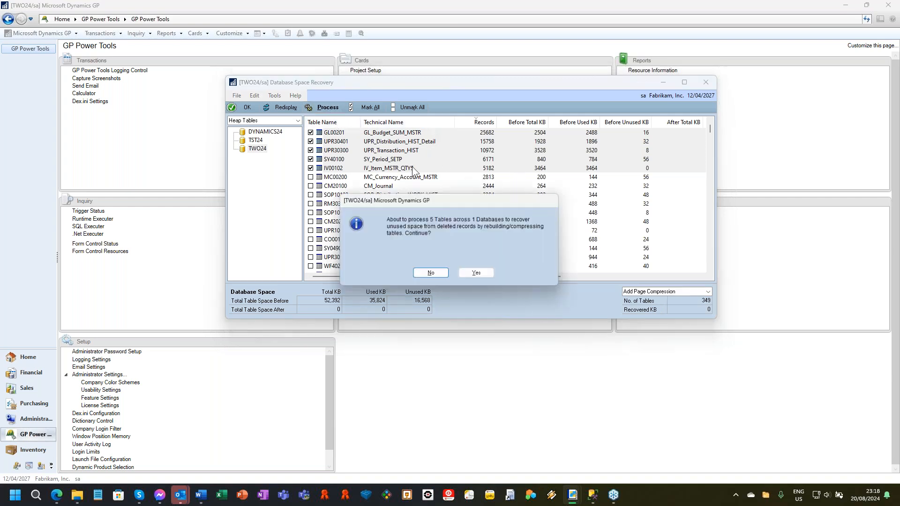
click(471, 277)
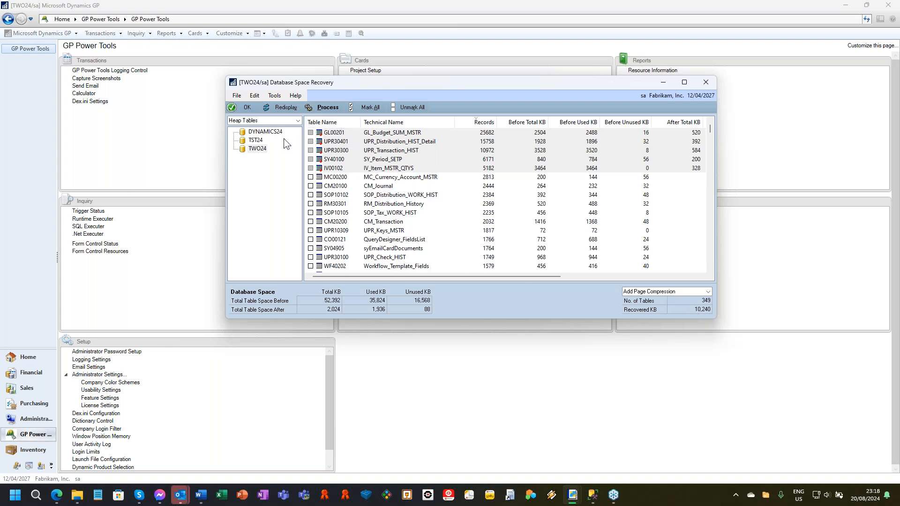
Step: Redisplay the heap tables and mark GL00201, UPR30401, UPR30300, SY40100 and IV00102 again
click(288, 107)
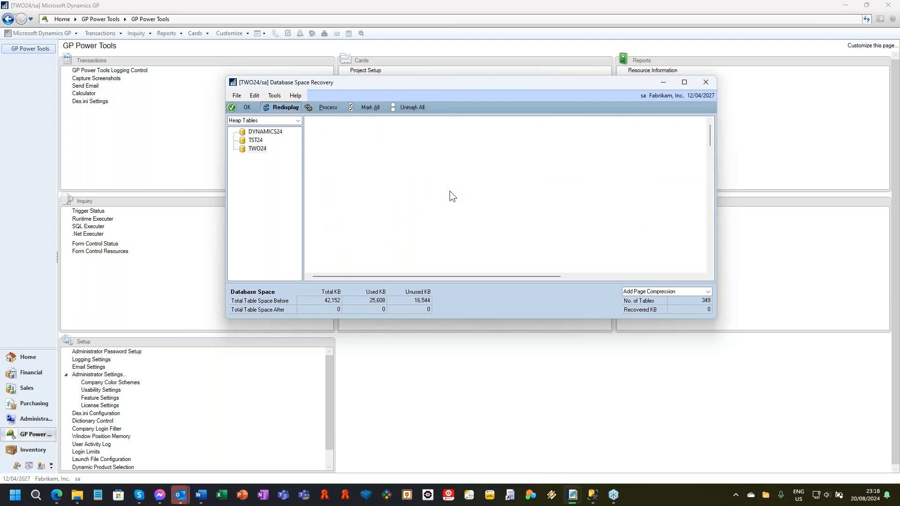
click(311, 133)
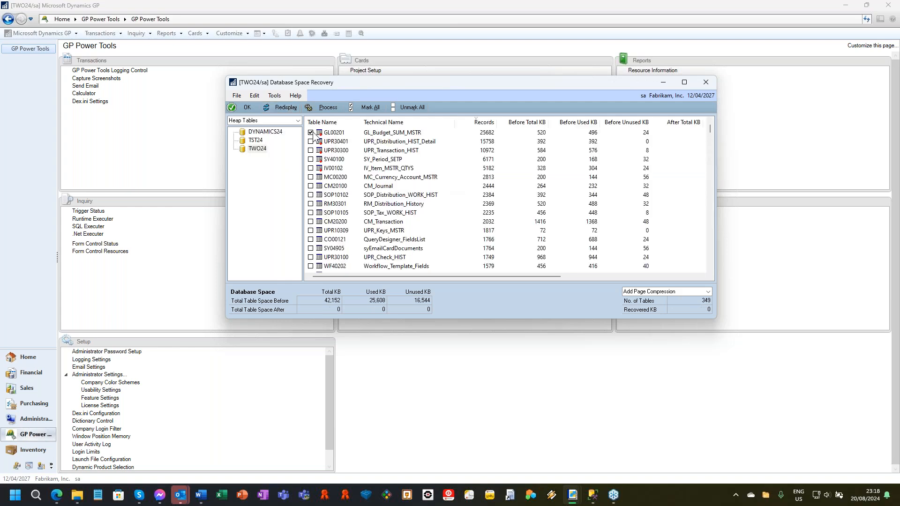
click(340, 133)
shift+click(322, 167)
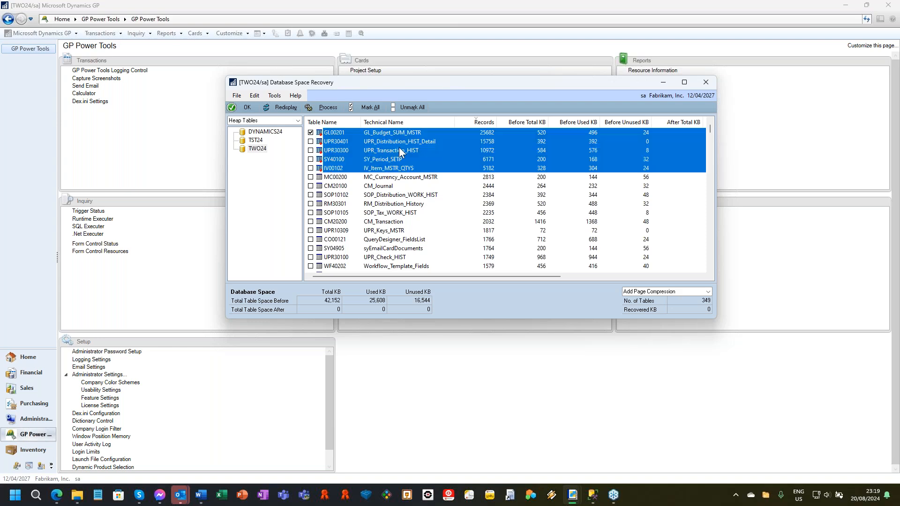
click(363, 109)
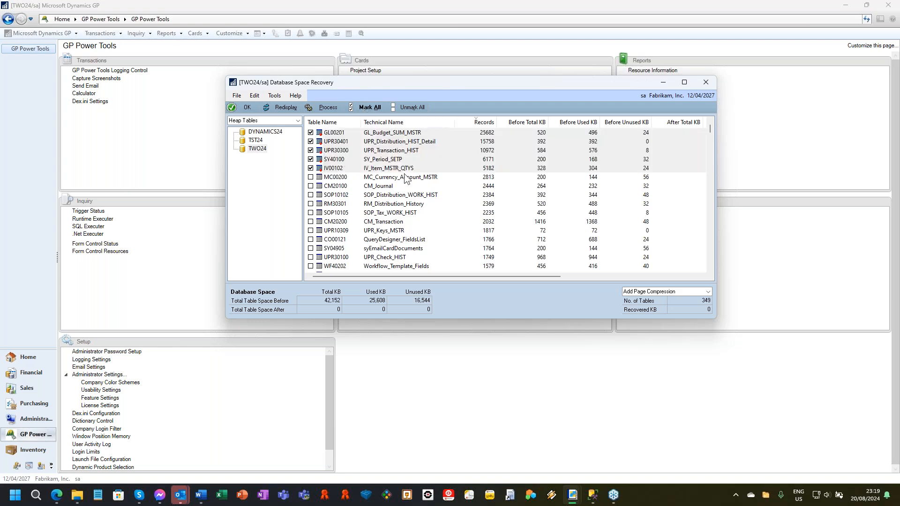
Step: Process the five marked tables with Remove Page Compression, confirming the rebuild, and close Database Space Recovery
click(653, 292)
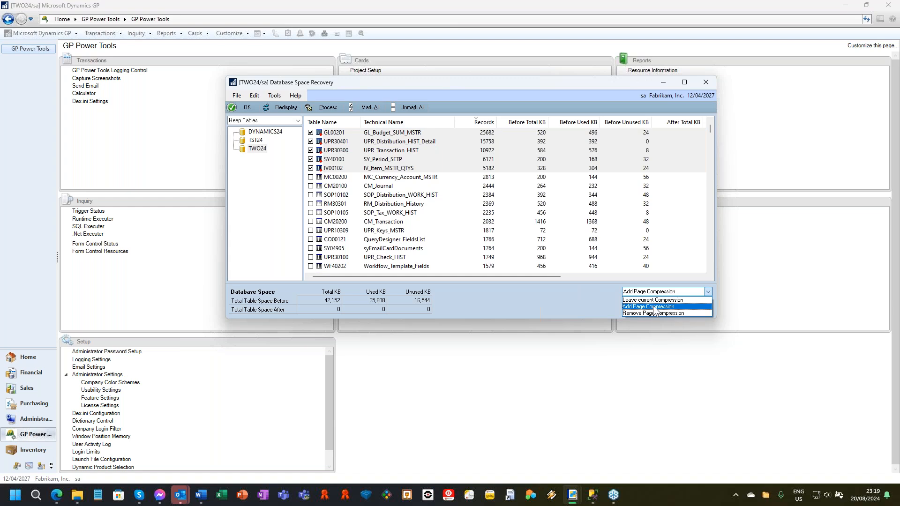
click(658, 313)
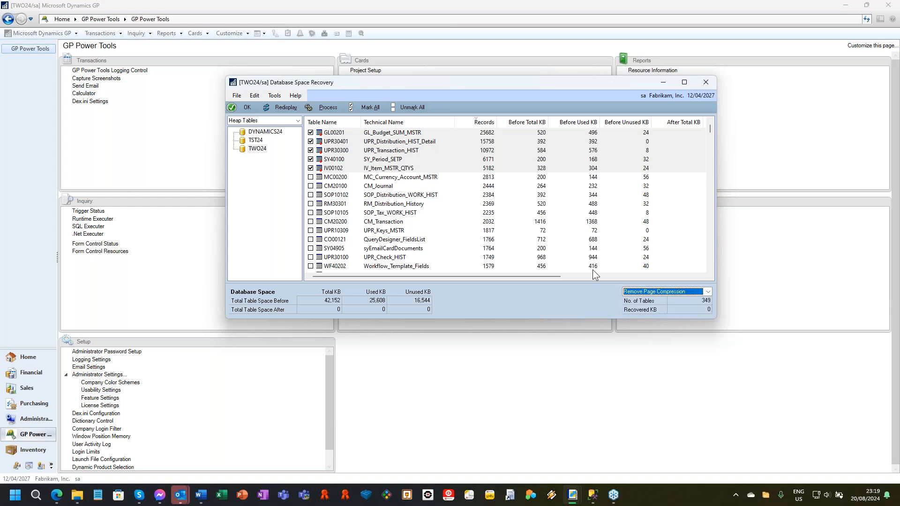
click(331, 108)
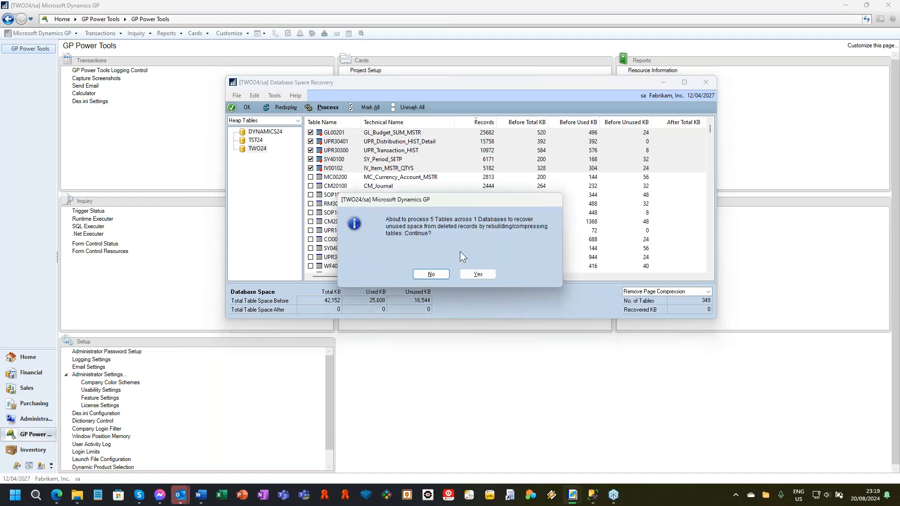
click(469, 274)
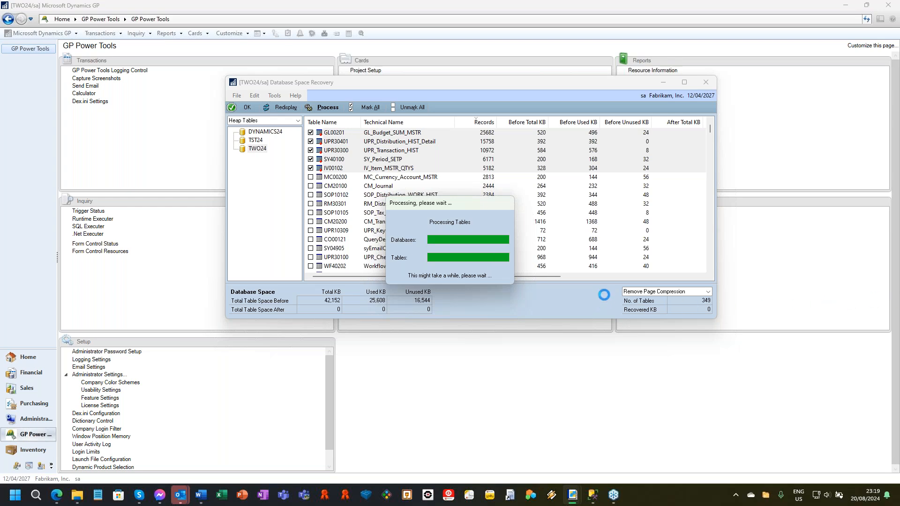
click(705, 88)
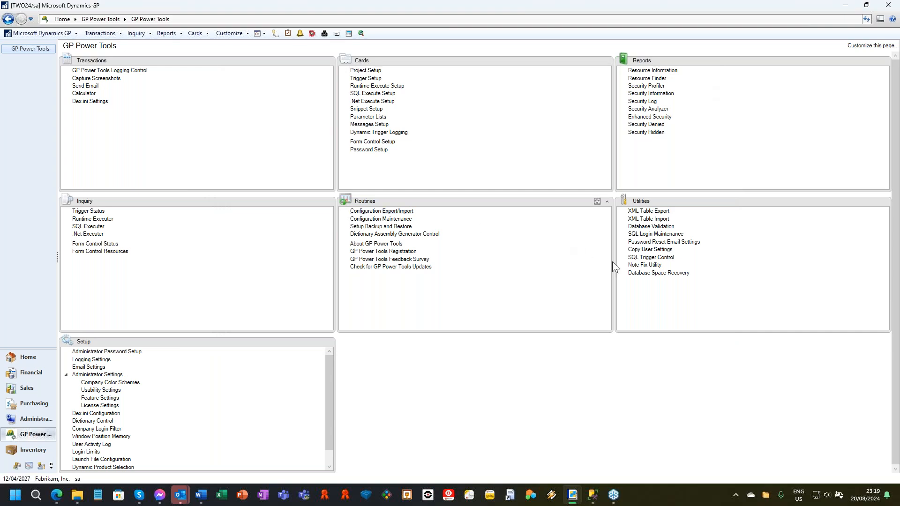